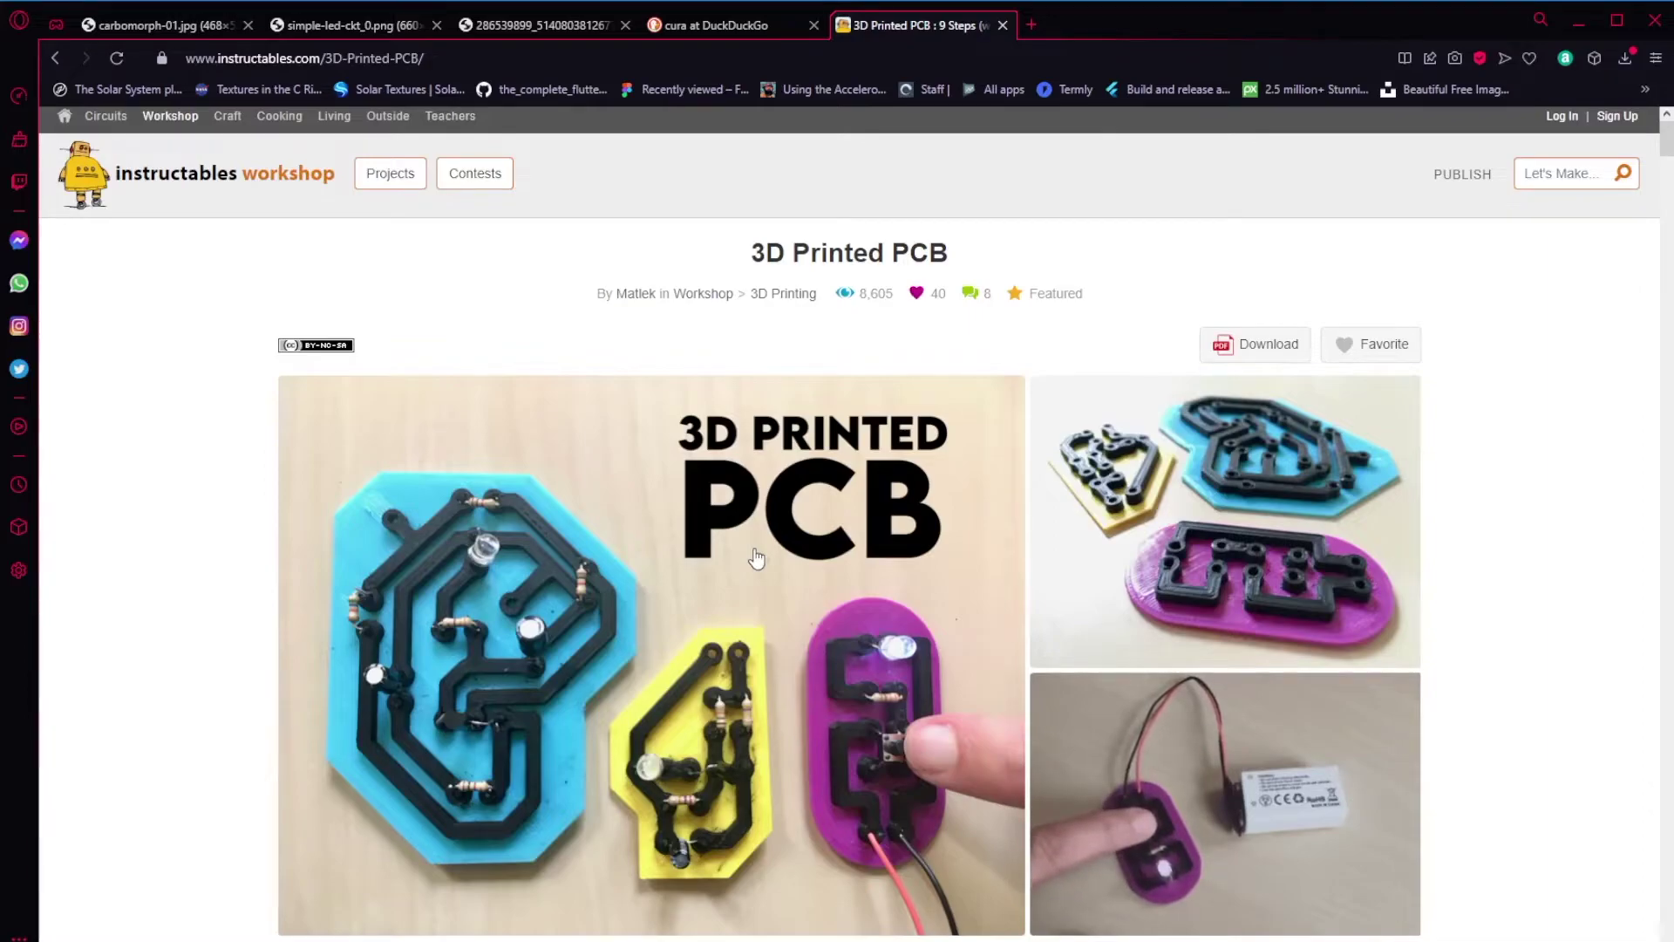
# Read through the 3D Printed PCB article, examining the failed prints, component attachment and conductive PLA resistance test sections
pyautogui.scroll(-1, 757, 560)
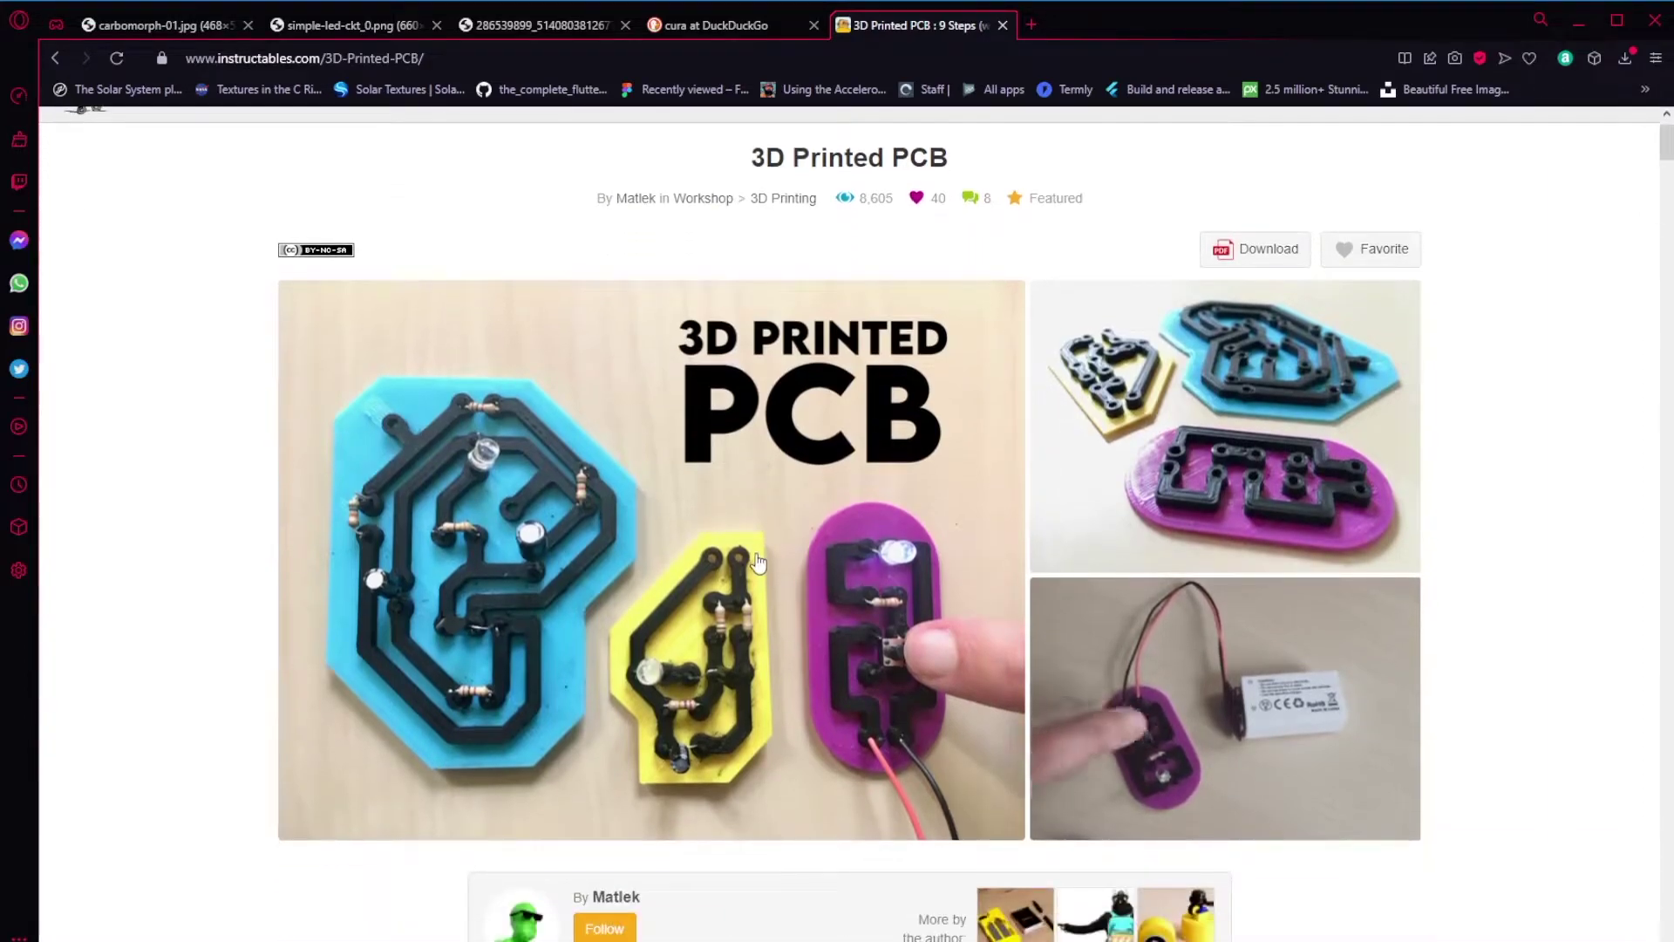
pyautogui.scroll(-1, 756, 562)
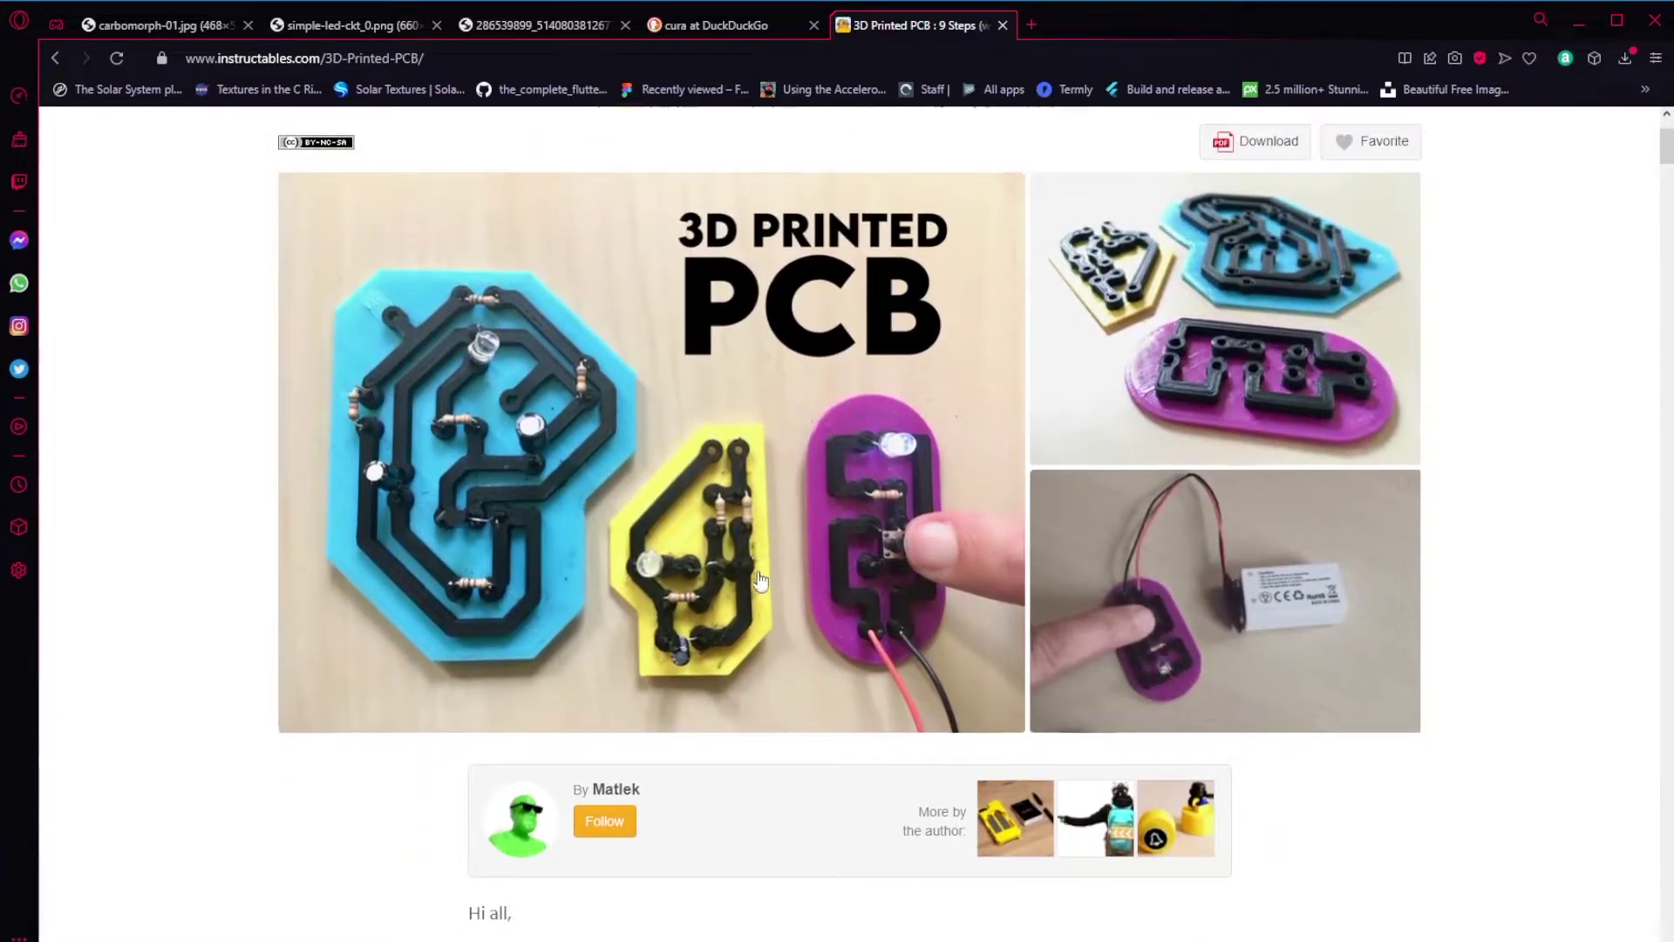
pyautogui.scroll(-8, 767, 593)
pyautogui.scroll(-5, 767, 602)
pyautogui.moveTo(471, 358); pyautogui.dragTo(736, 698)
pyautogui.scroll(-7, 784, 689)
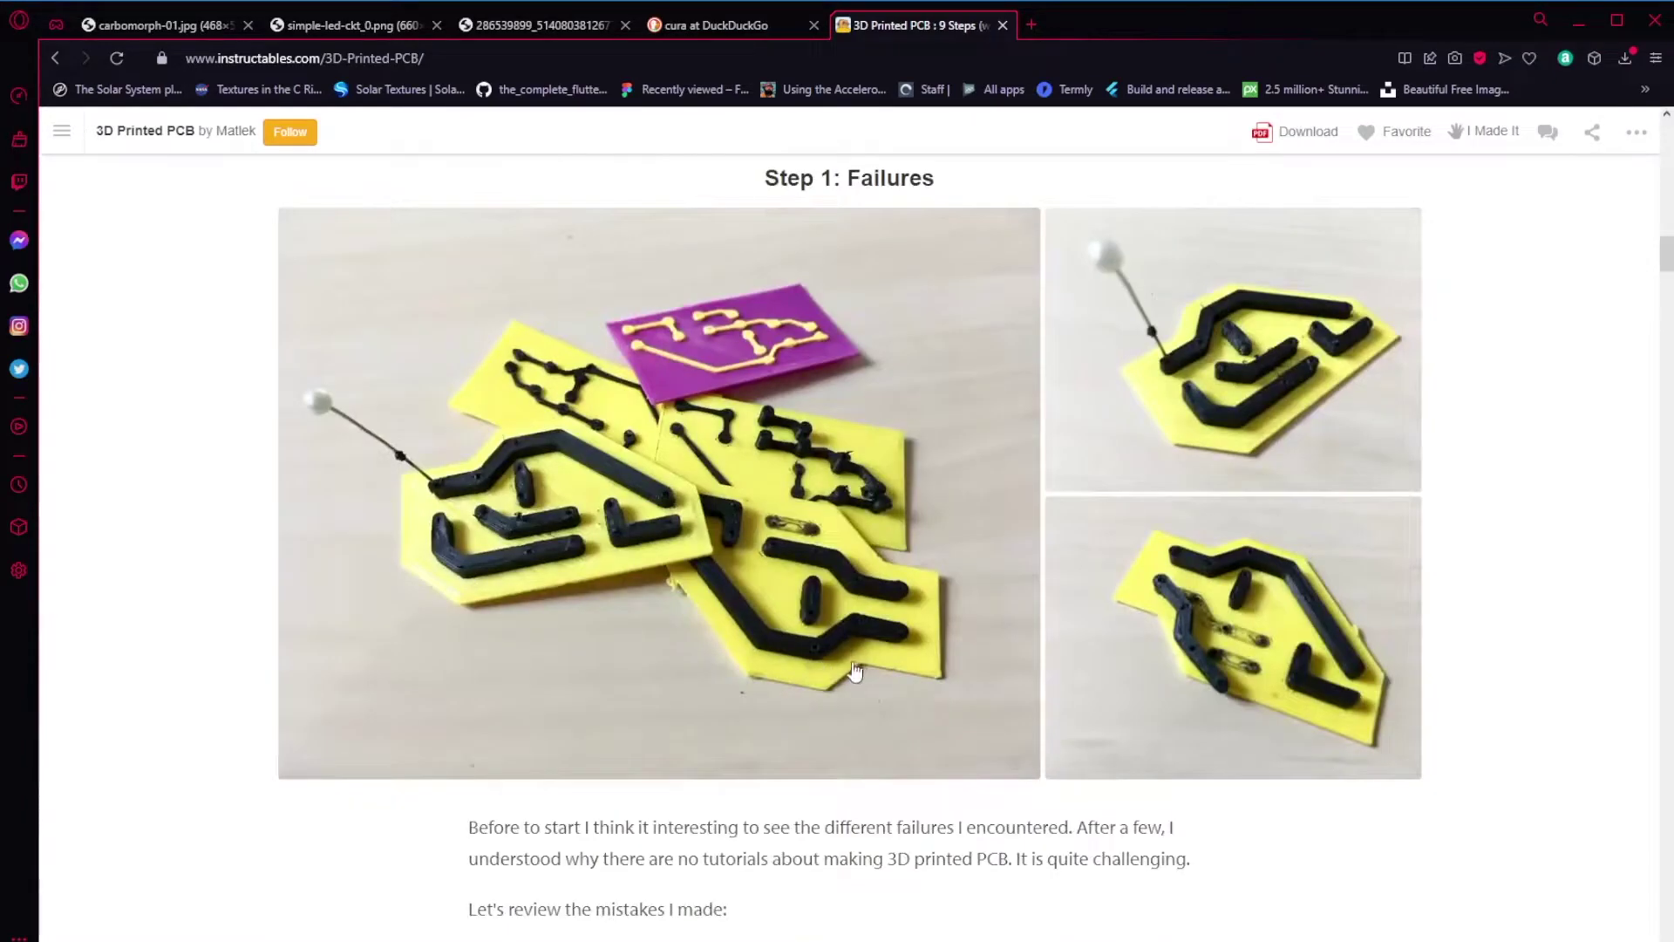
pyautogui.scroll(-10, 859, 676)
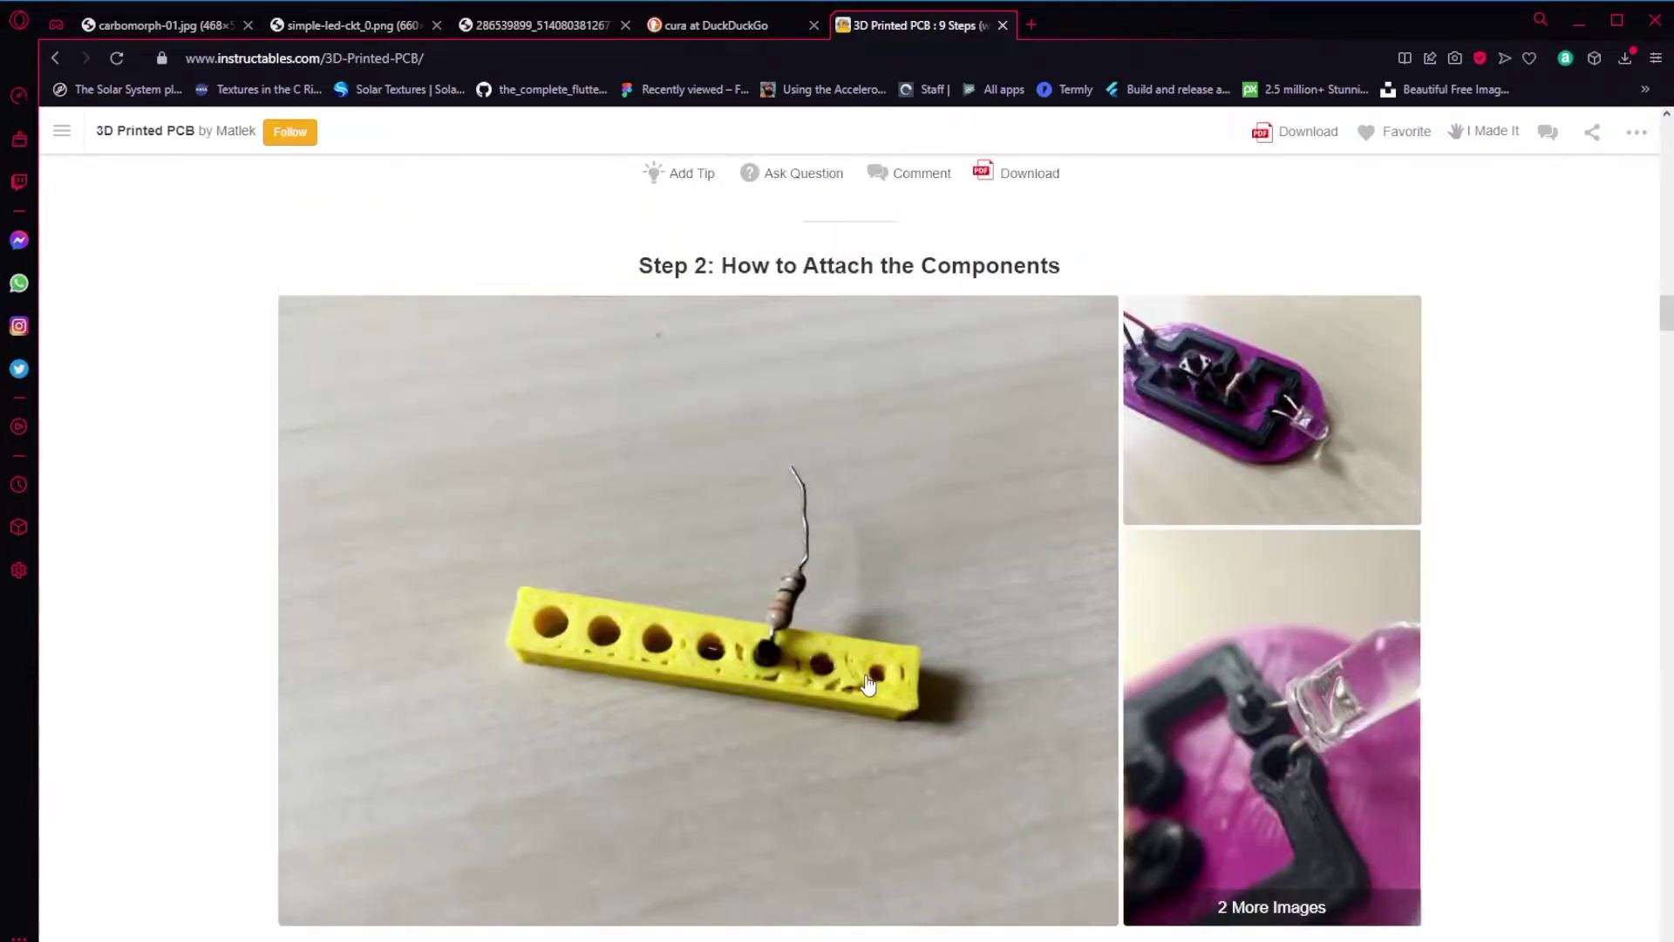
pyautogui.scroll(-10, 868, 684)
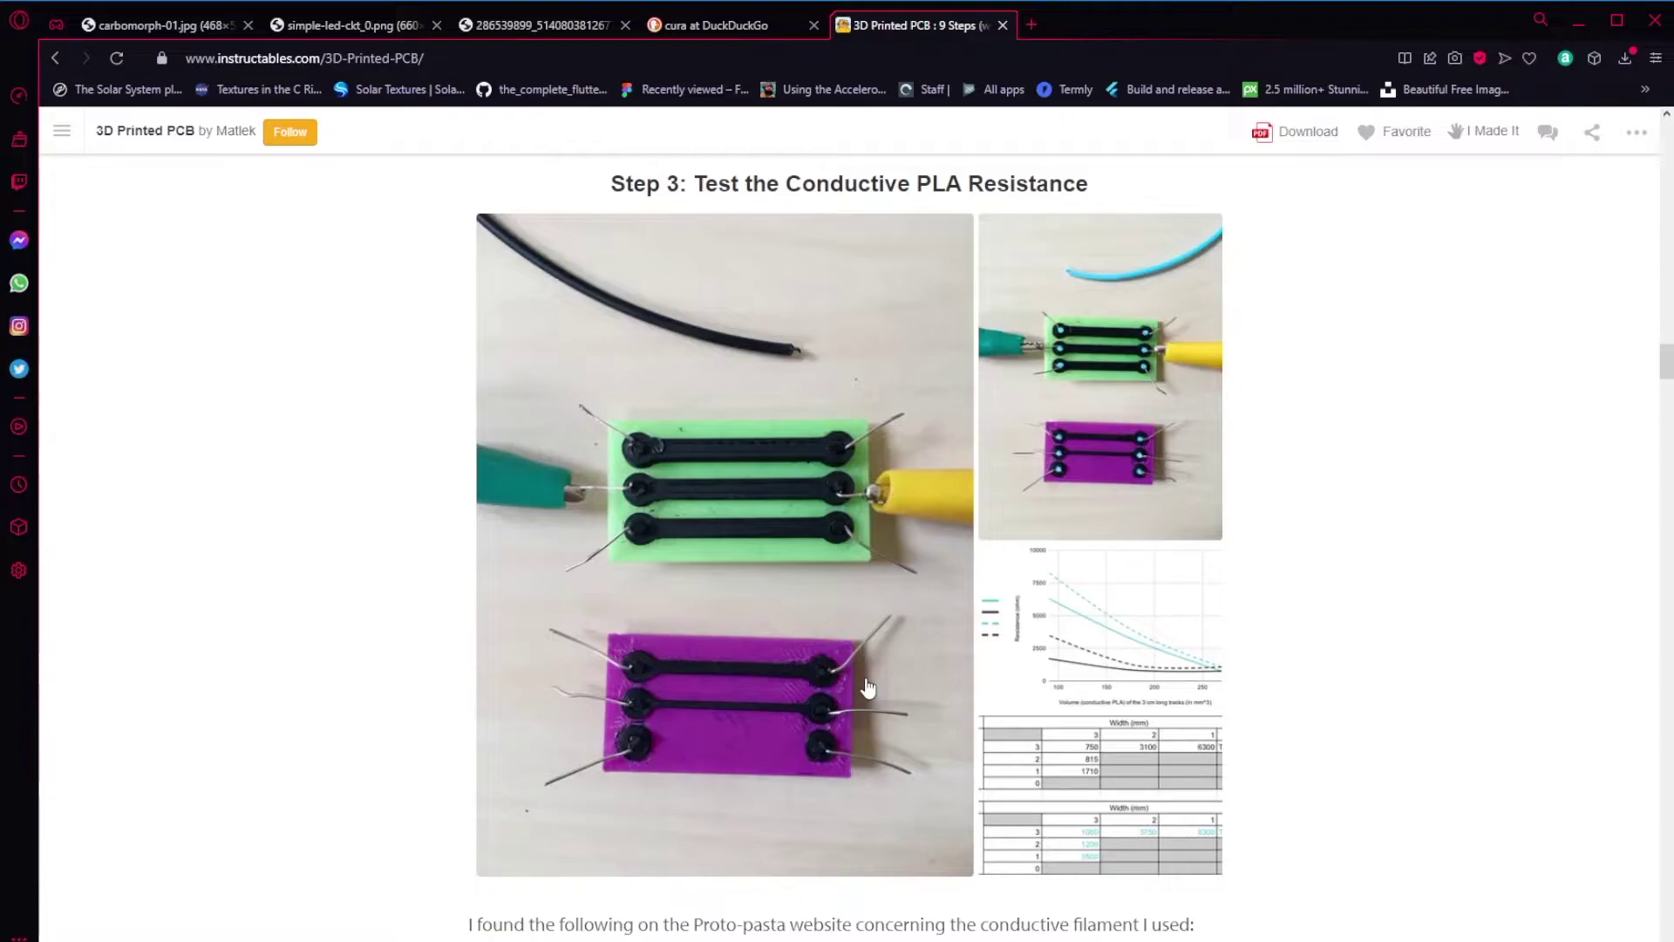
pyautogui.scroll(-10, 868, 688)
pyautogui.moveTo(496, 551); pyautogui.dragTo(909, 559)
pyautogui.moveTo(838, 676); pyautogui.dragTo(875, 676)
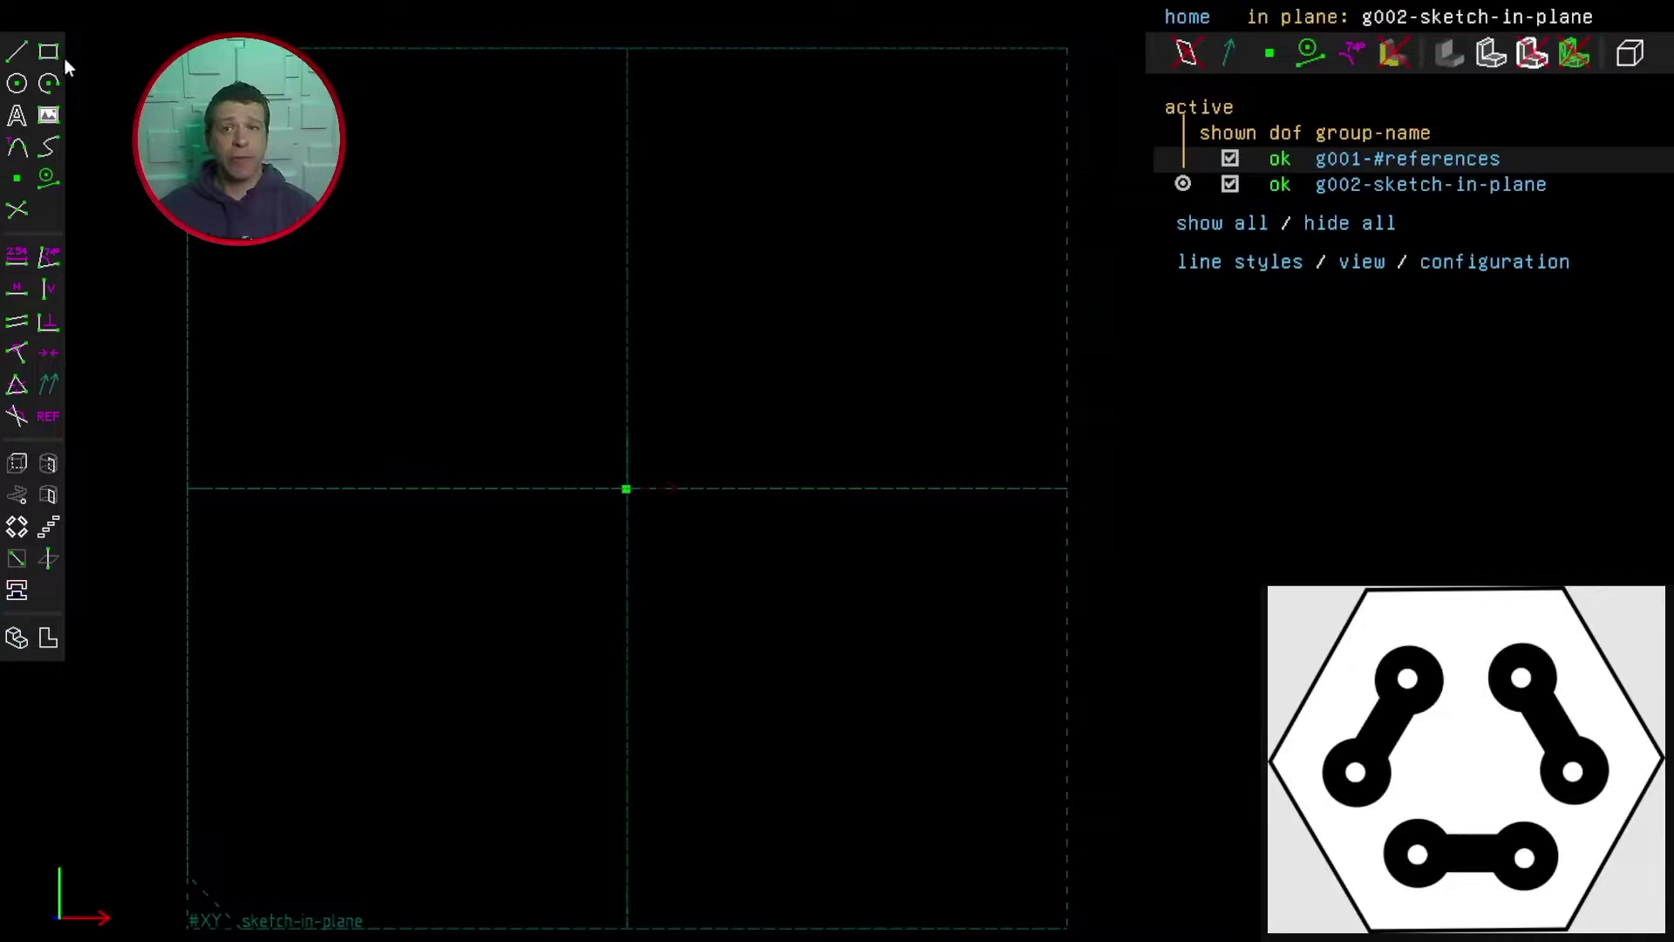
# Sketch a closed six-sided outline of line segments around the origin, with the upper edge about 57 units long
pyautogui.click(16, 52)
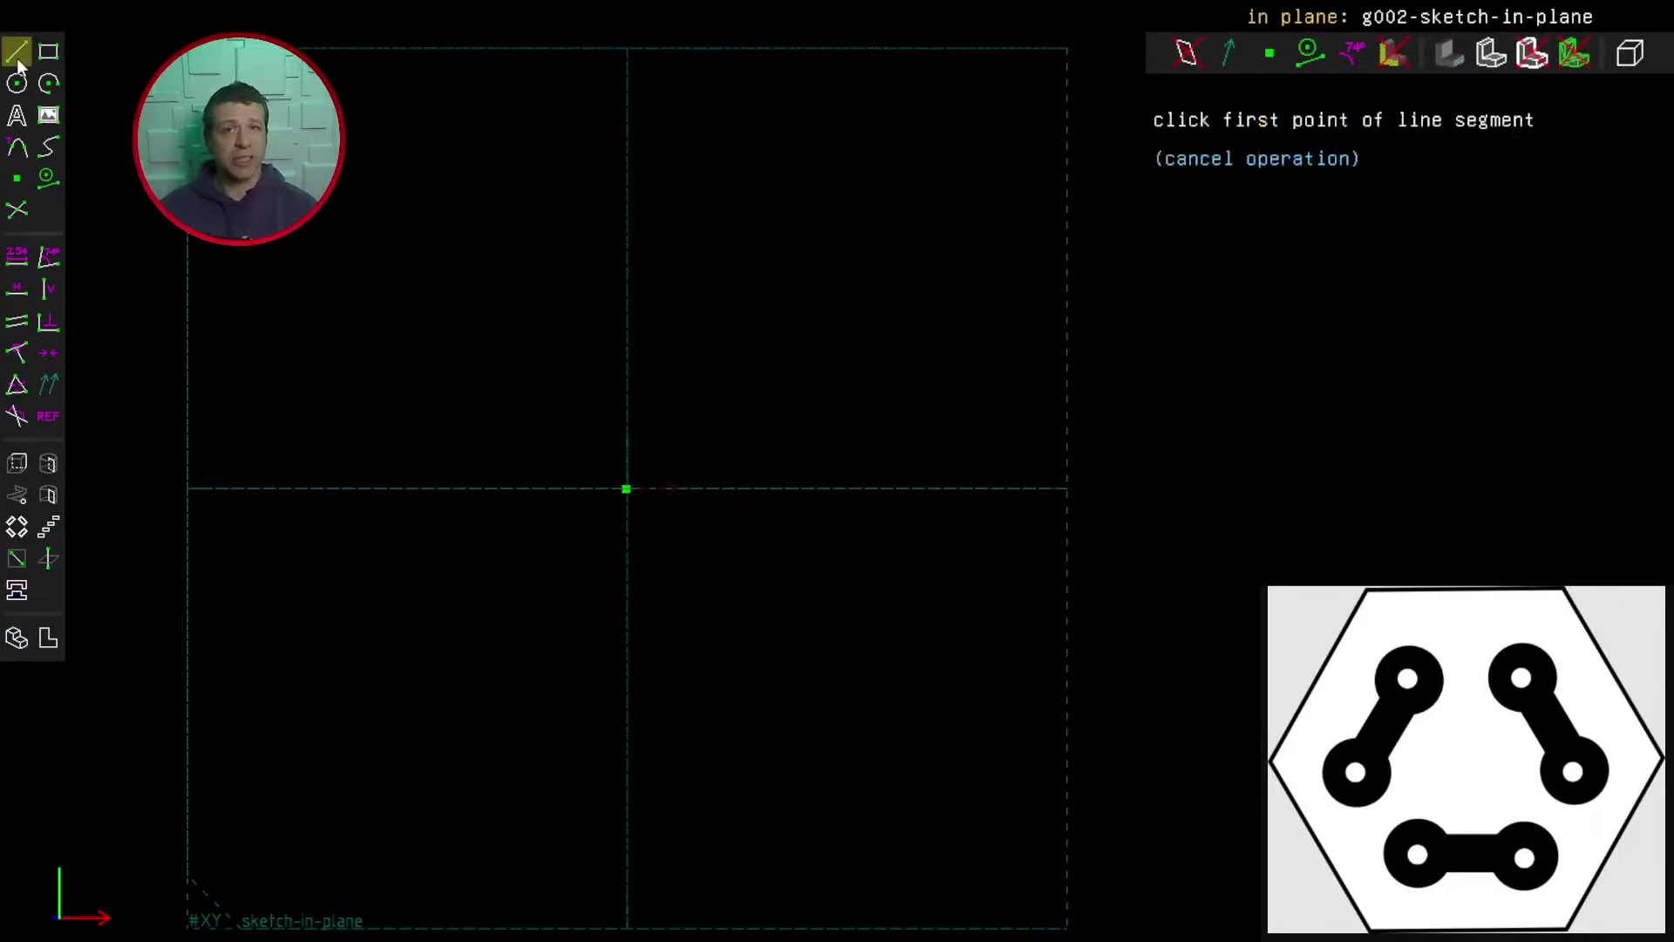
pyautogui.click(464, 356)
pyautogui.click(885, 590)
pyautogui.click(774, 817)
pyautogui.click(493, 818)
pyautogui.click(305, 635)
pyautogui.click(463, 356)
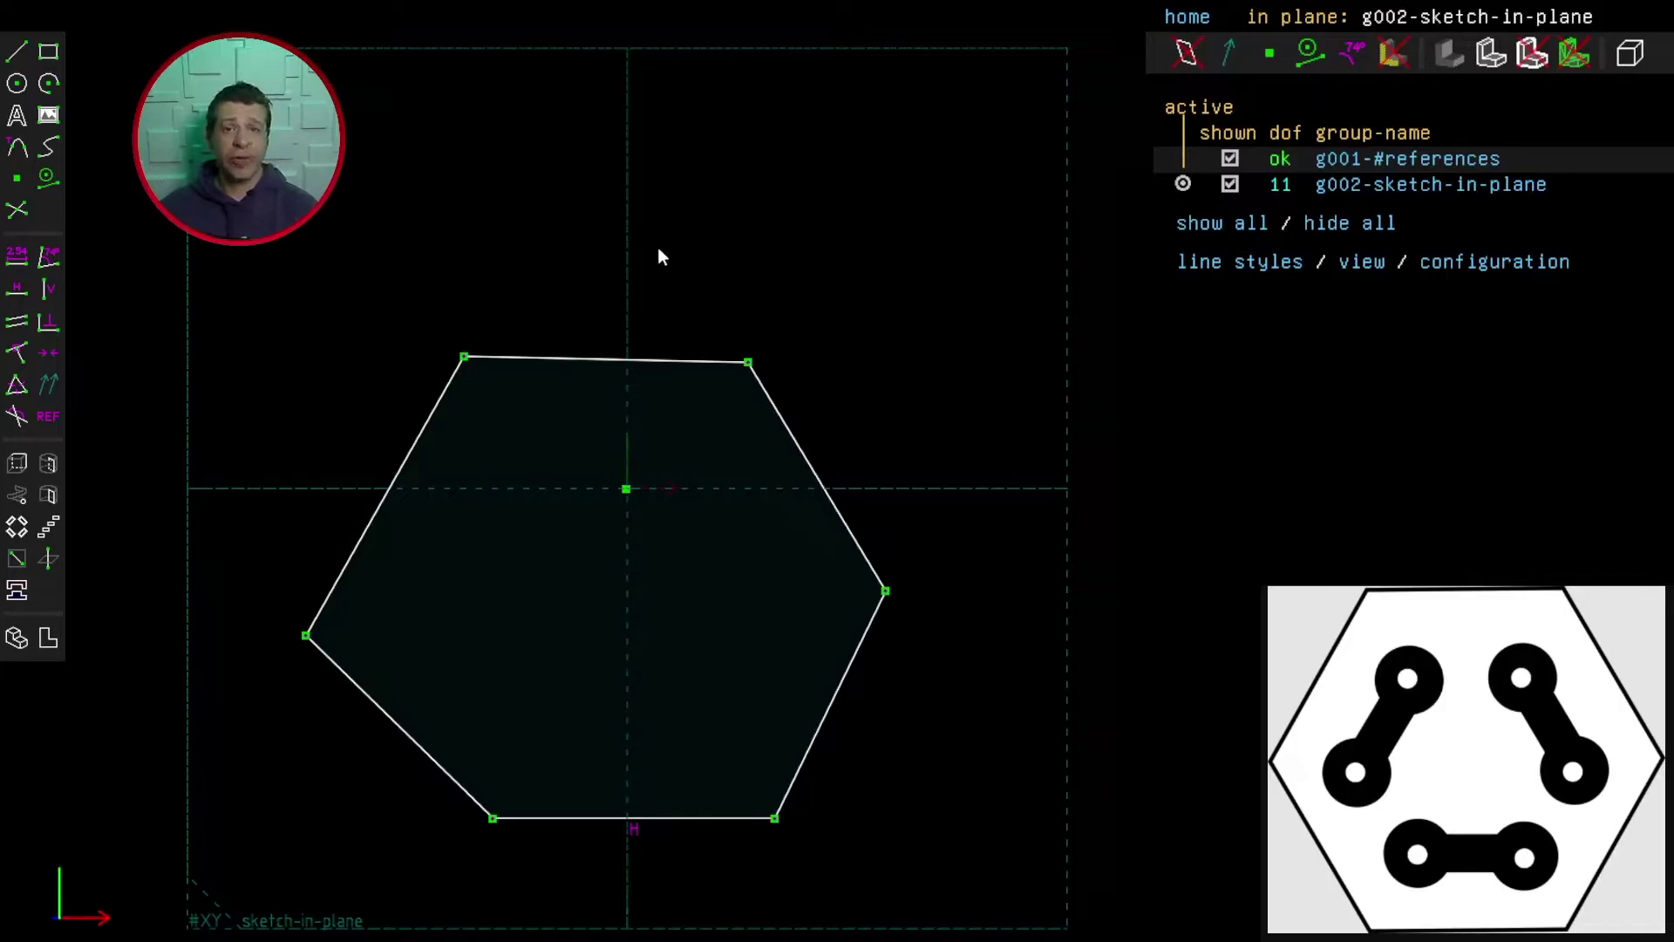
# Constrain the outline's upper edge to be horizontal and make all six sides equal in length
pyautogui.click(581, 359)
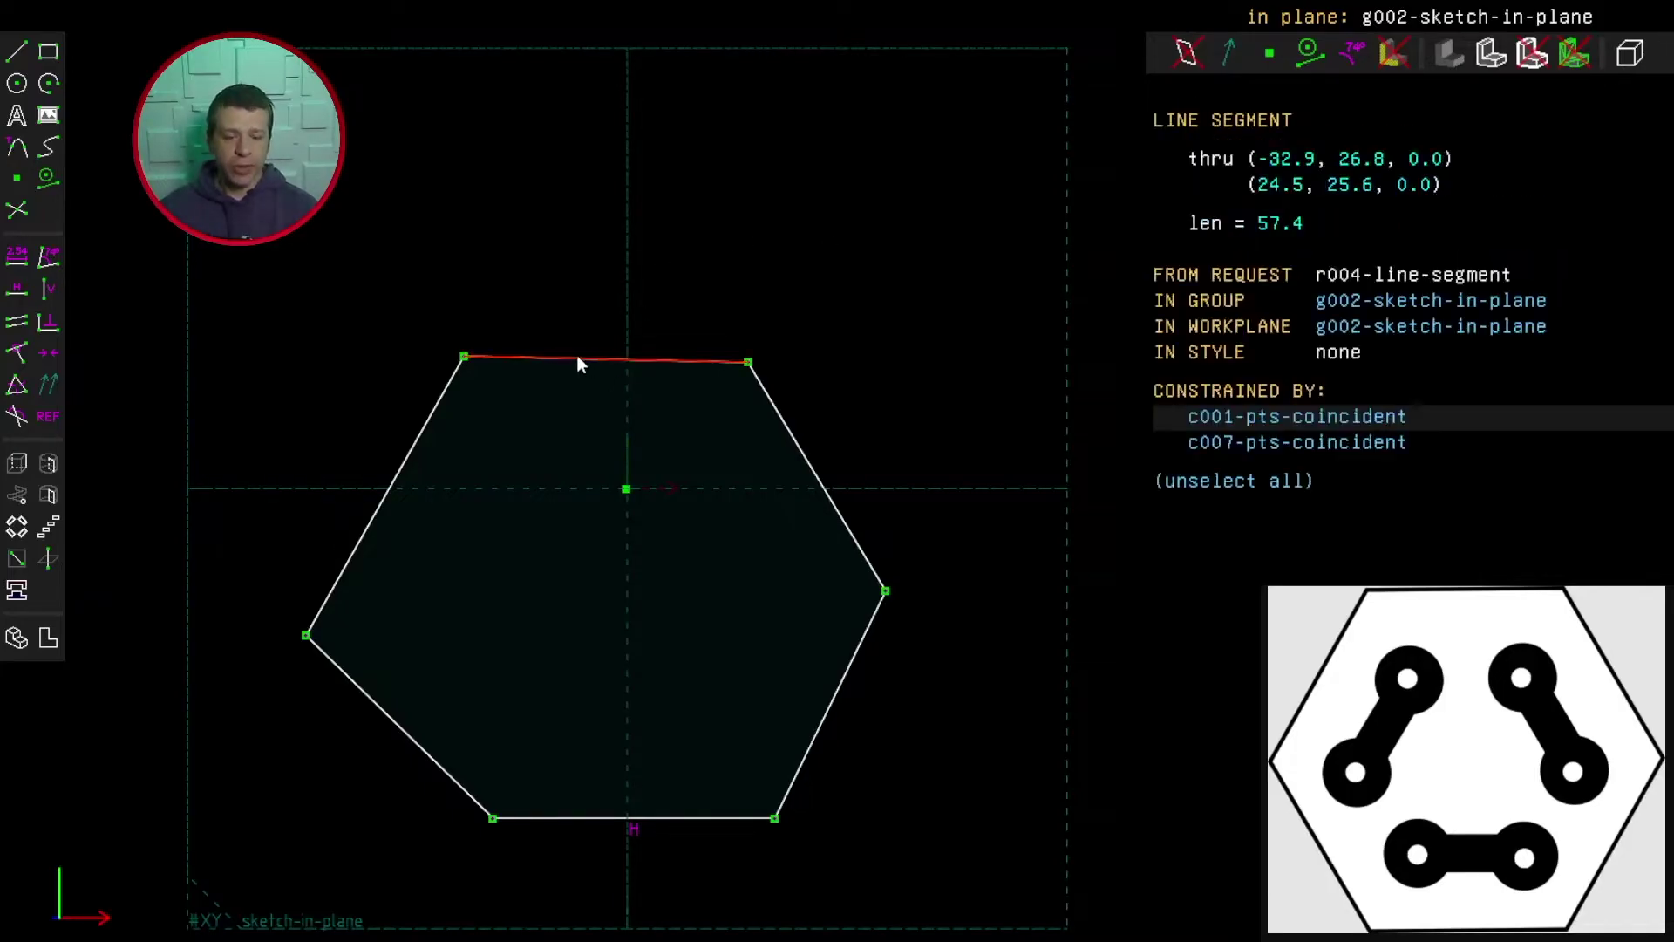
pyautogui.click(27, 300)
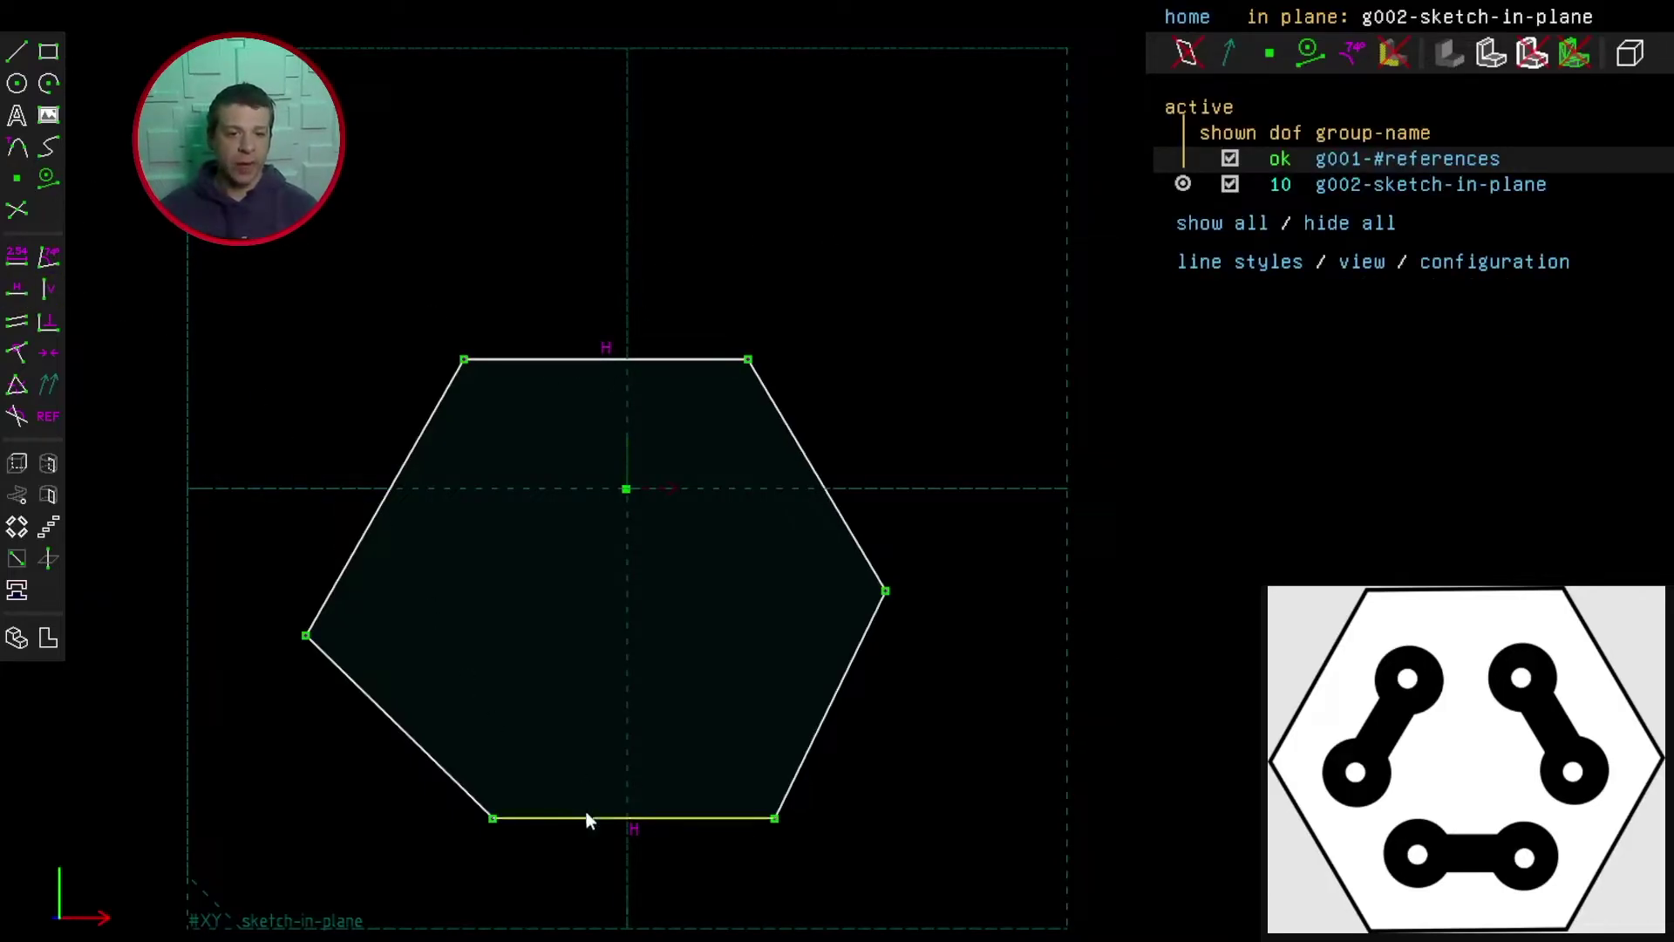
pyautogui.click(488, 359)
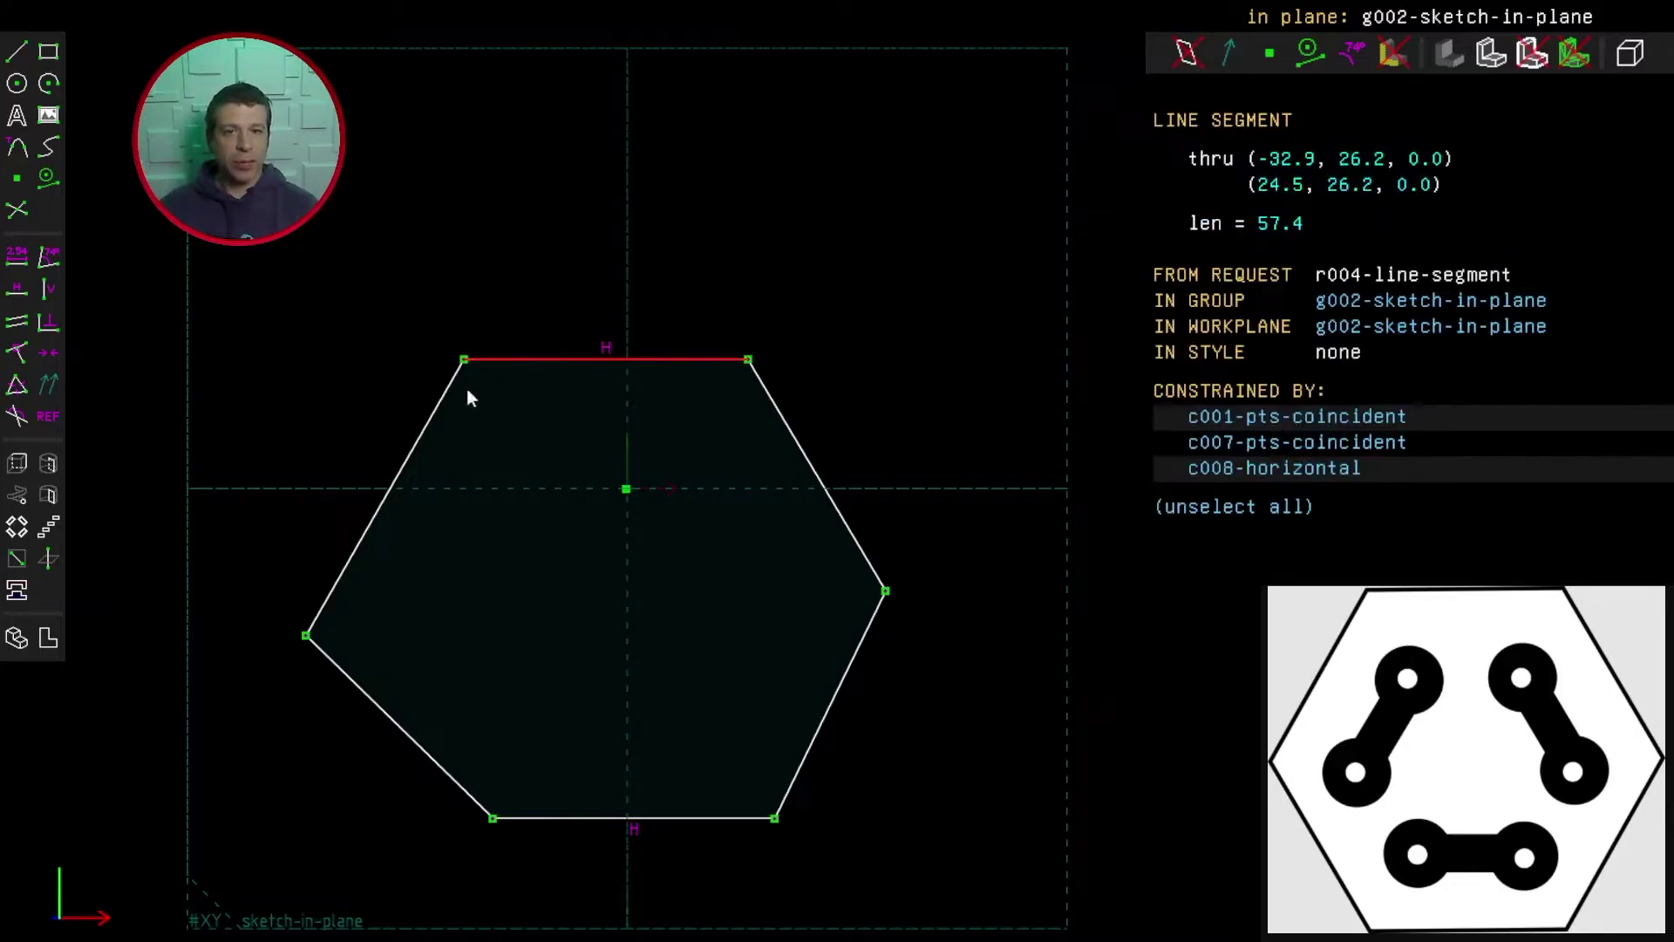
pyautogui.click(410, 450)
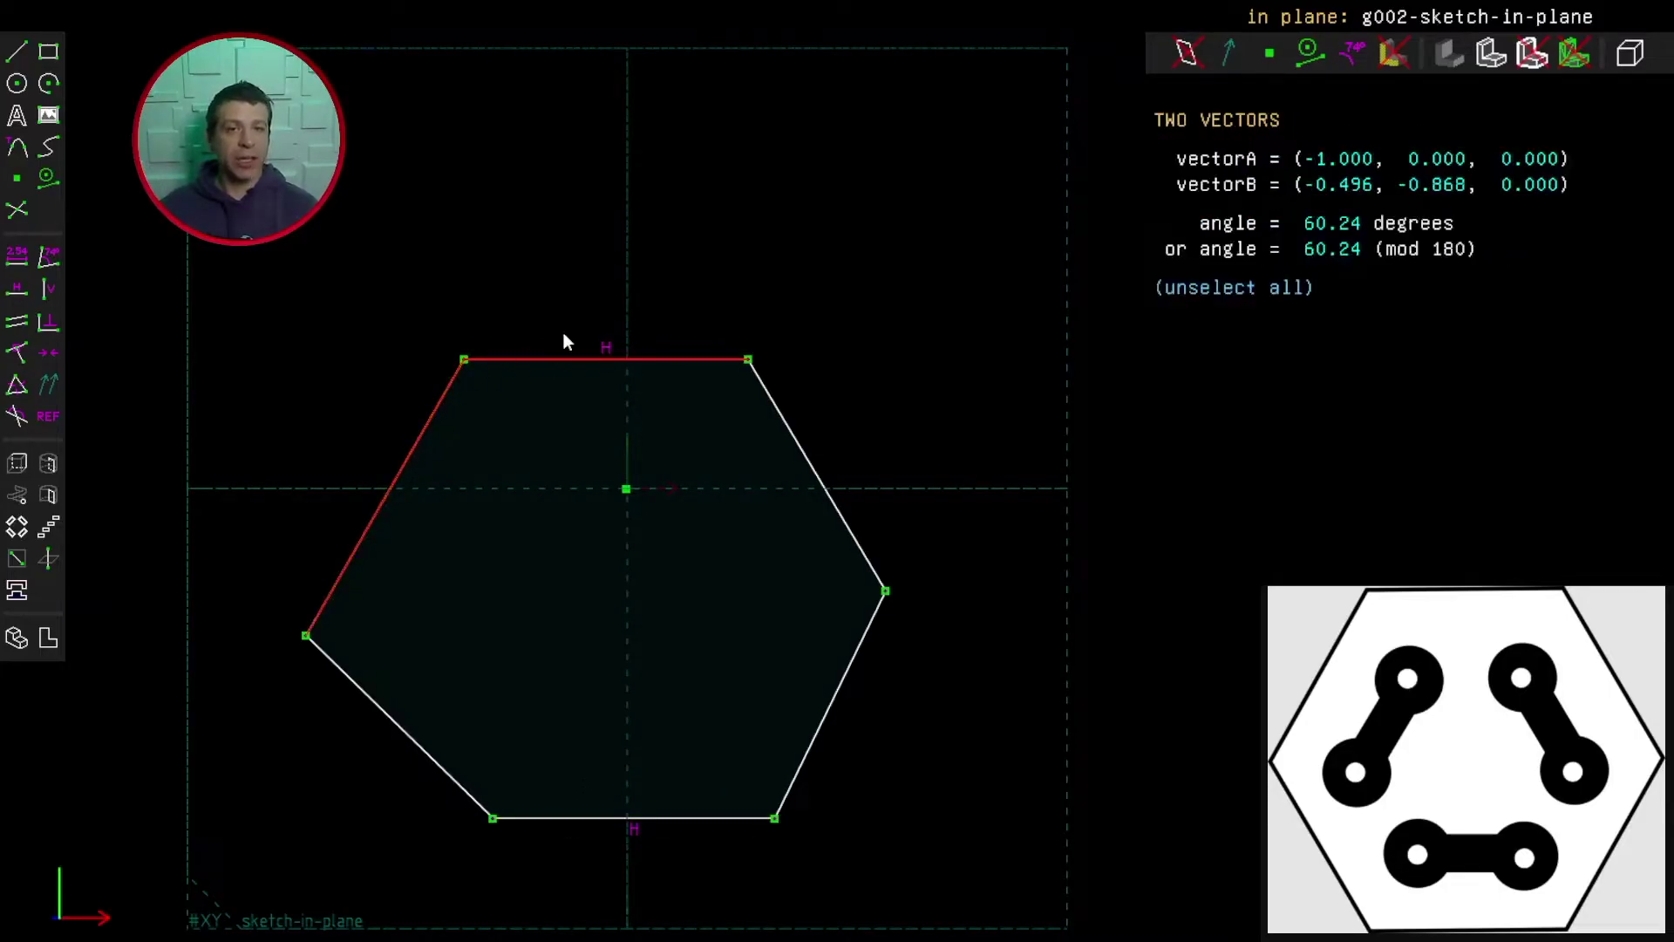
pyautogui.click(17, 385)
pyautogui.moveTo(464, 359); pyautogui.dragTo(486, 392)
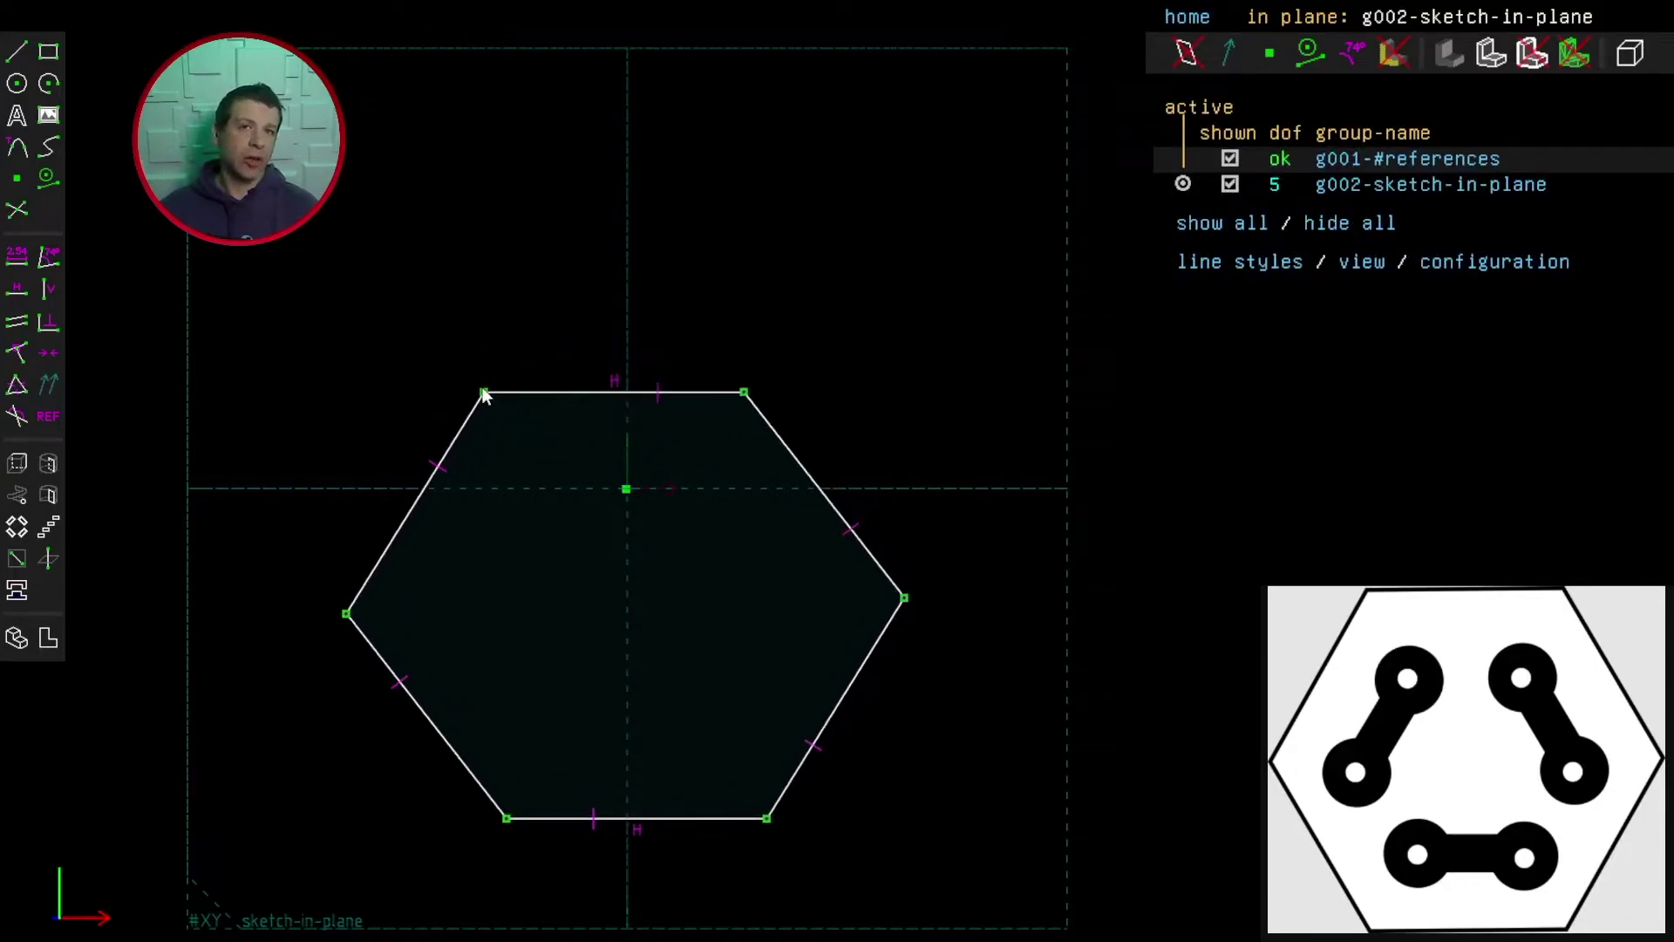
# Constrain the angle between the lower horizontal edge and the adjoining lower-left edge to 120°
pyautogui.click(523, 817)
pyautogui.click(469, 766)
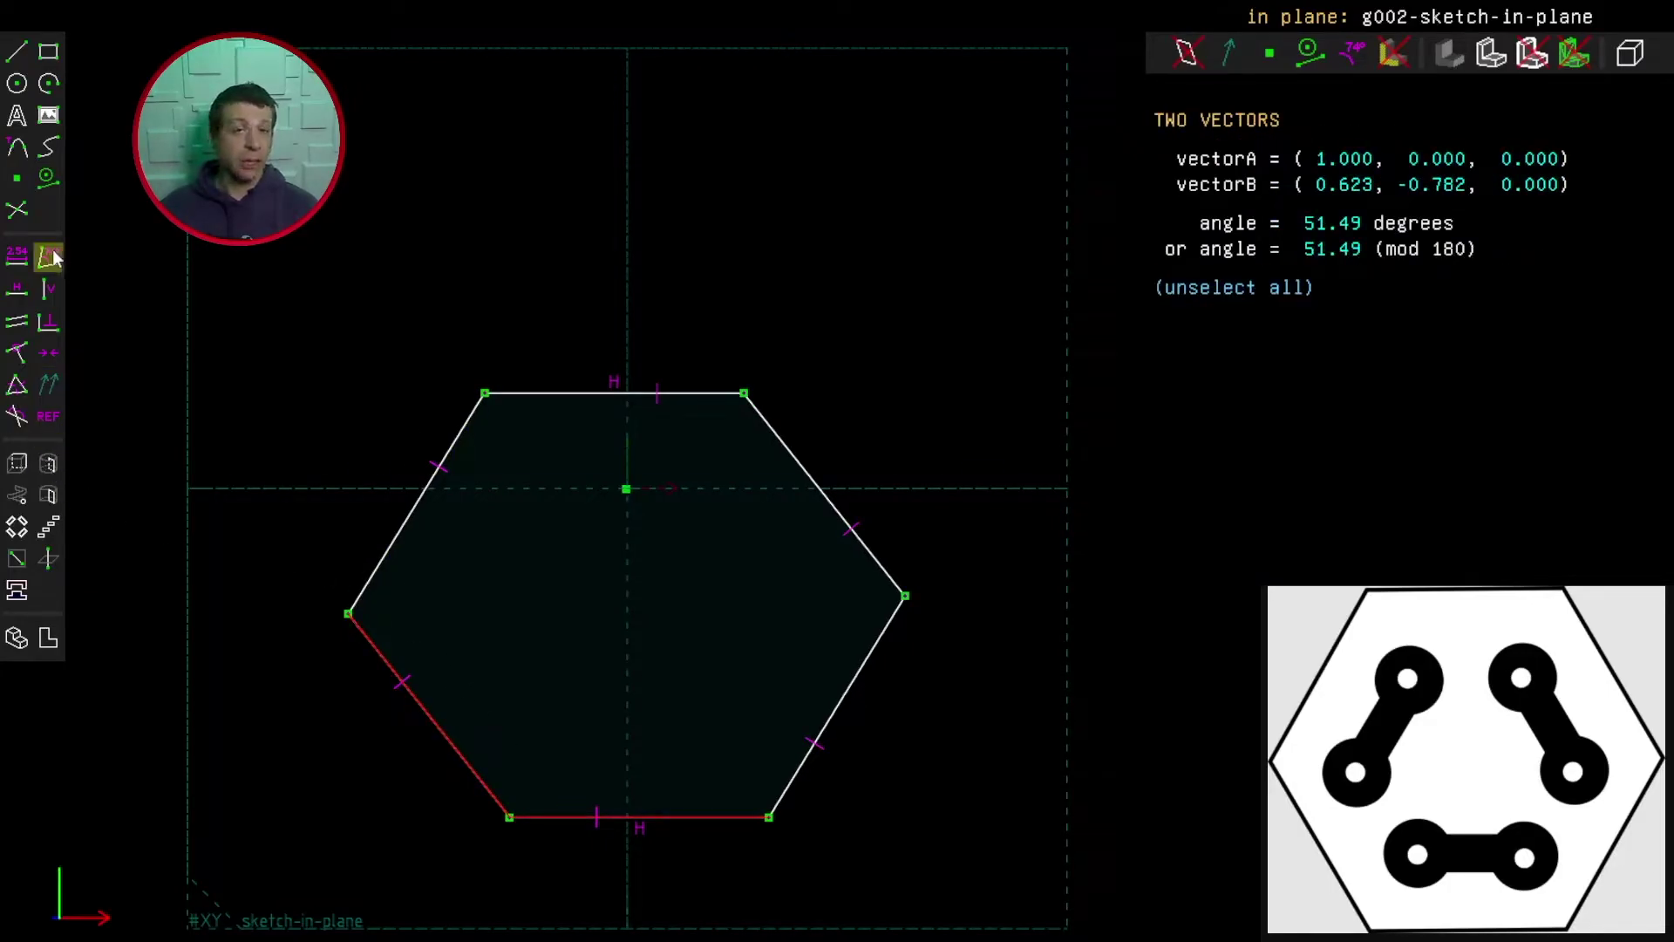
pyautogui.click(17, 417)
pyautogui.write('120')
pyautogui.press('Return')
pyautogui.moveTo(758, 375); pyautogui.dragTo(743, 409)
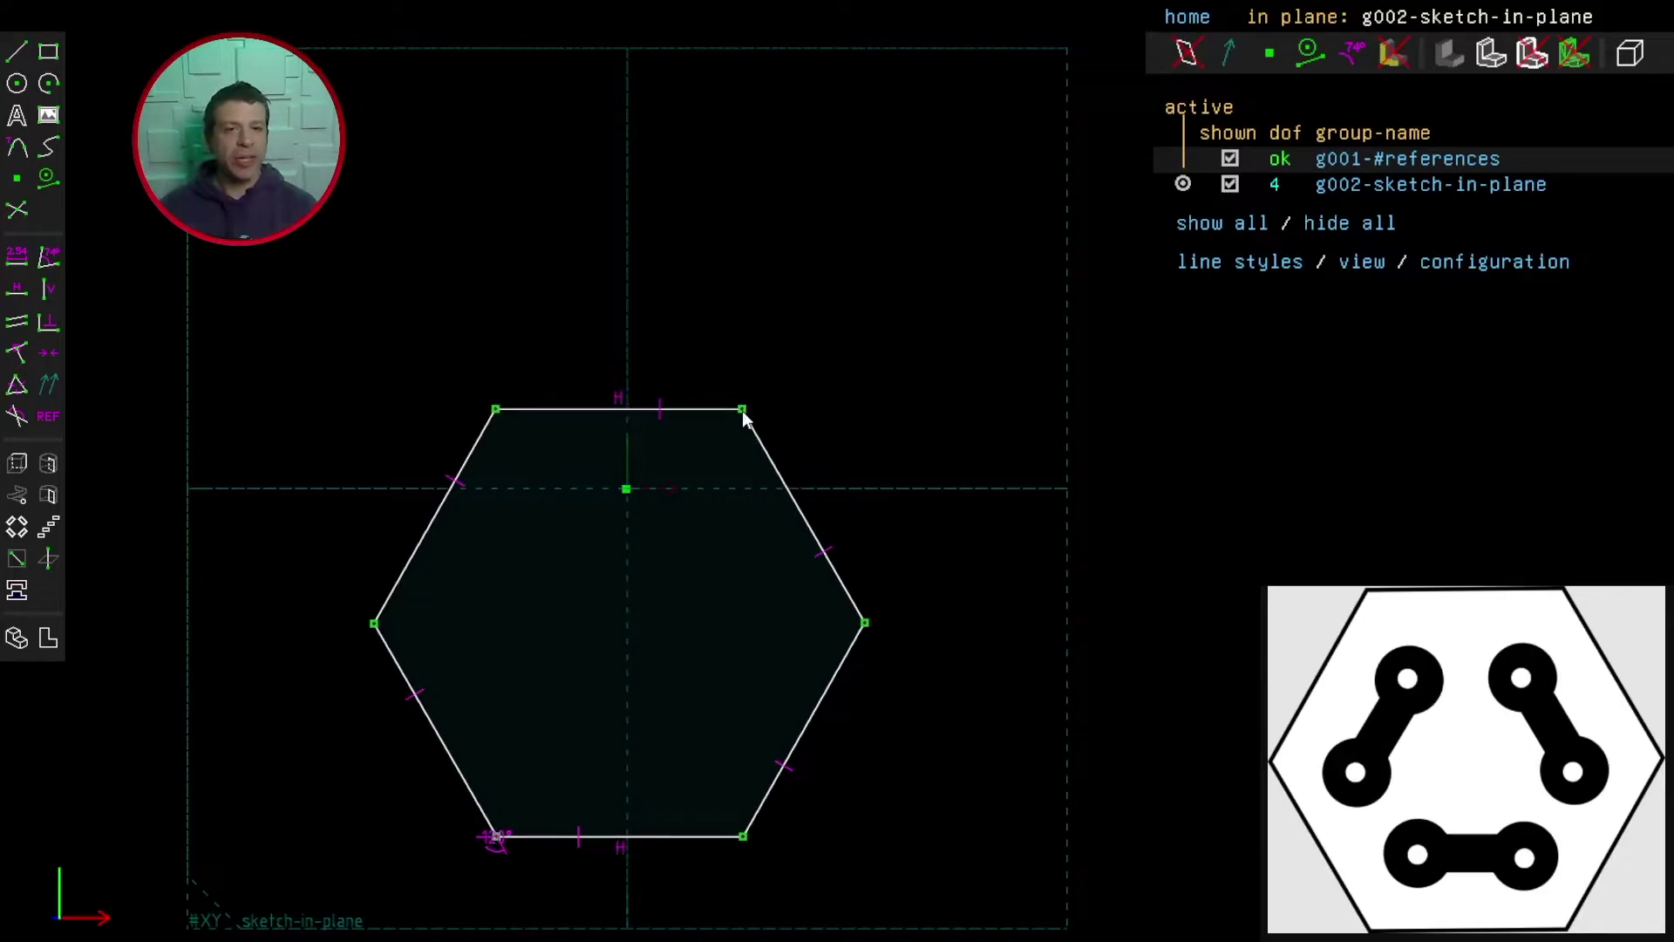
# Constrain the angle between the upper horizontal and upper-left edges to 120°, and place both angle labels inside the hexagon
pyautogui.click(530, 408)
pyautogui.click(483, 437)
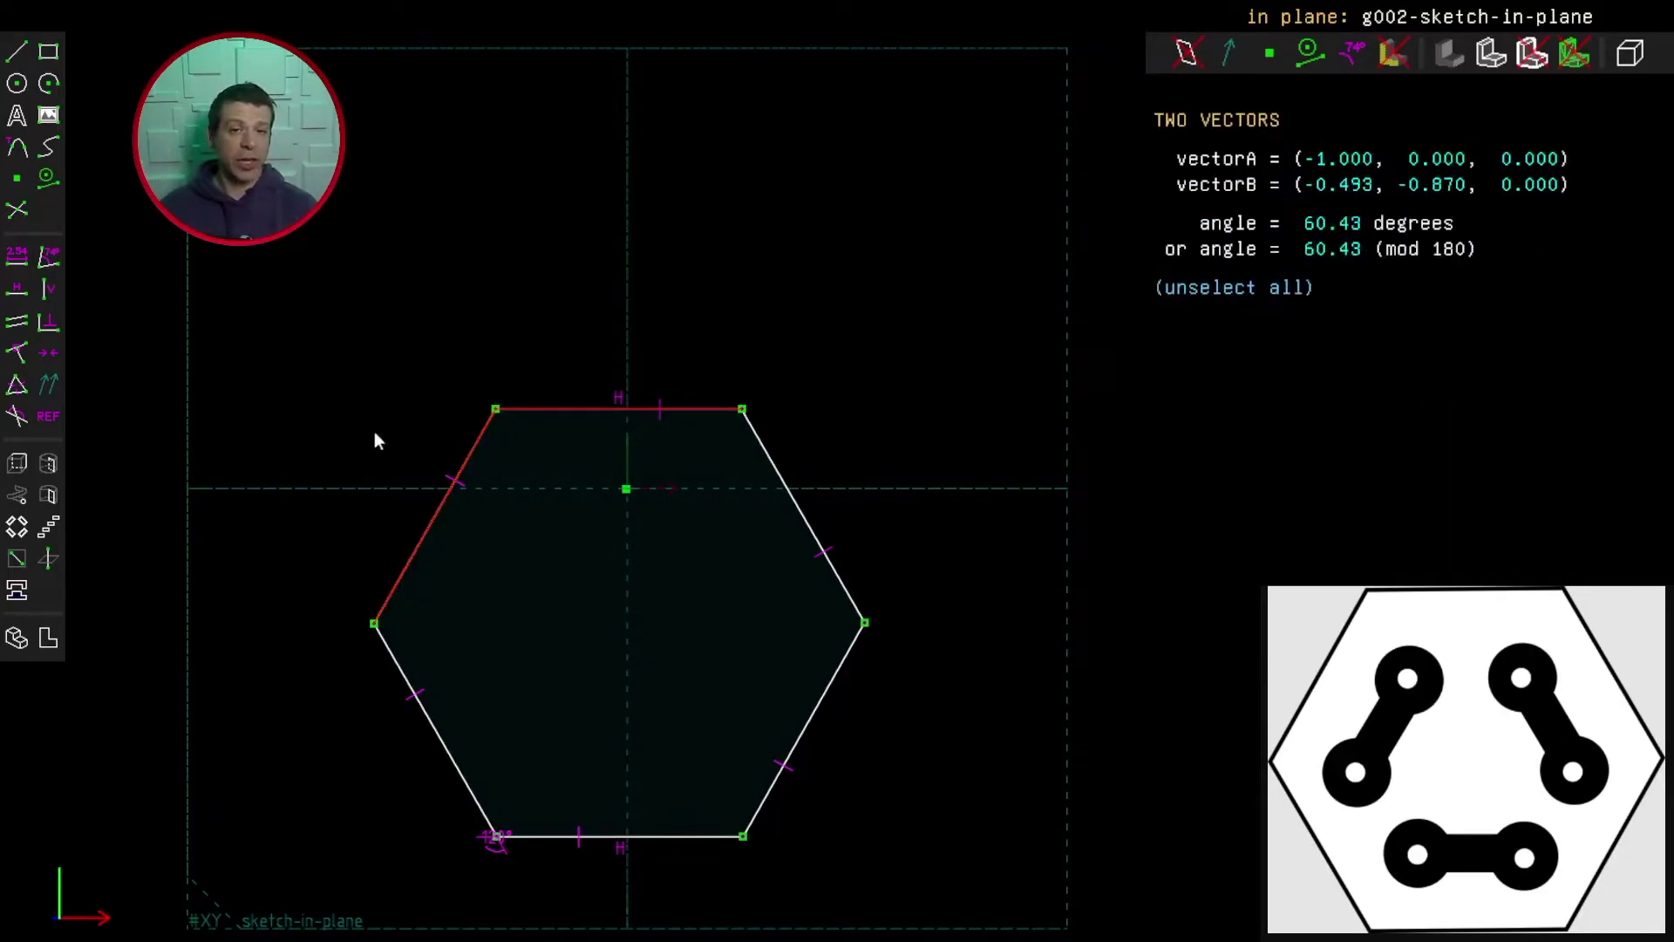
pyautogui.click(49, 256)
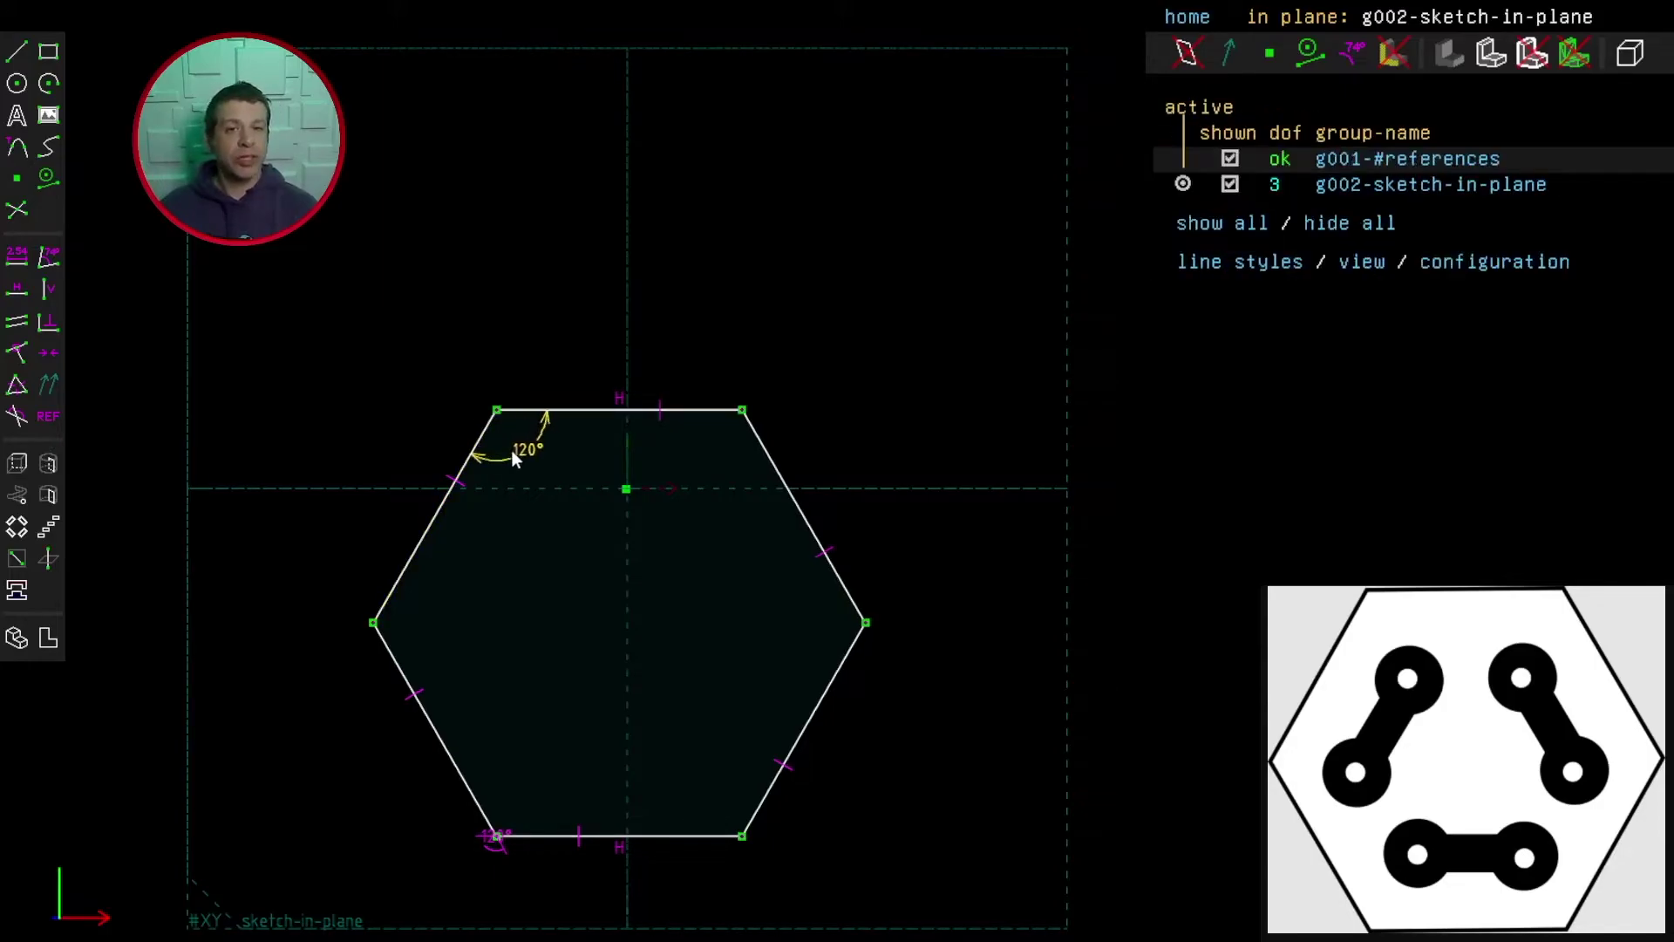
pyautogui.moveTo(514, 460); pyautogui.dragTo(509, 468)
pyautogui.moveTo(500, 856); pyautogui.dragTo(543, 784)
# Set the hexagon's upper edge length to 20 and move the hexagon roughly over the origin
pyautogui.click(678, 410)
pyautogui.moveTo(678, 410); pyautogui.dragTo(719, 347)
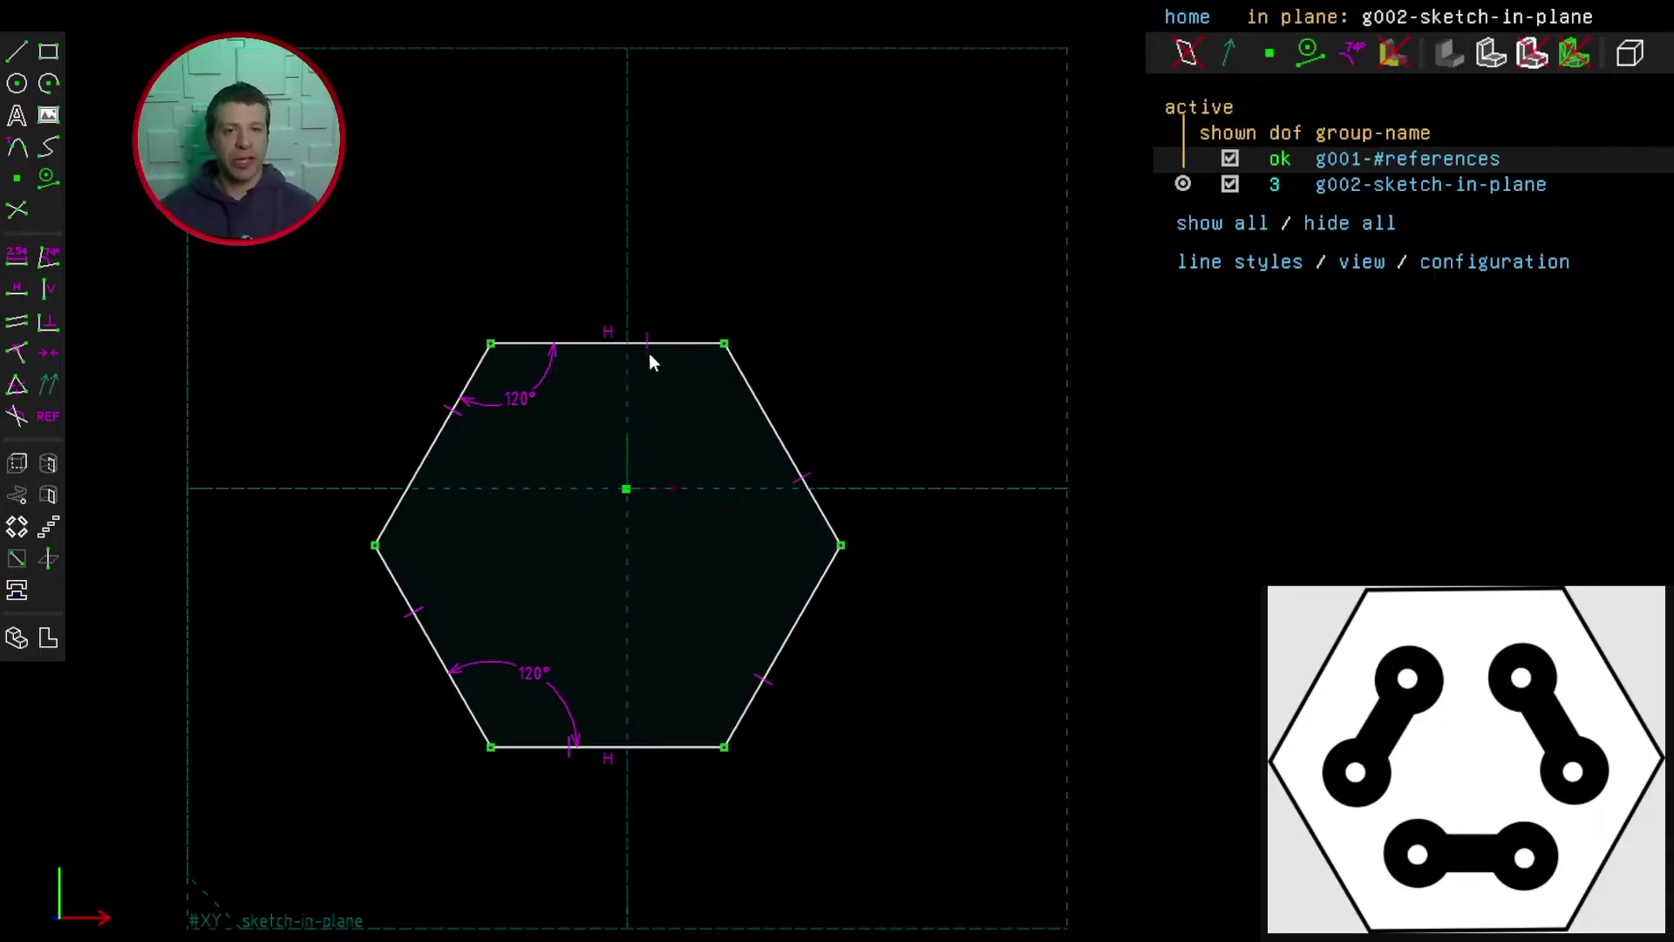
pyautogui.click(582, 343)
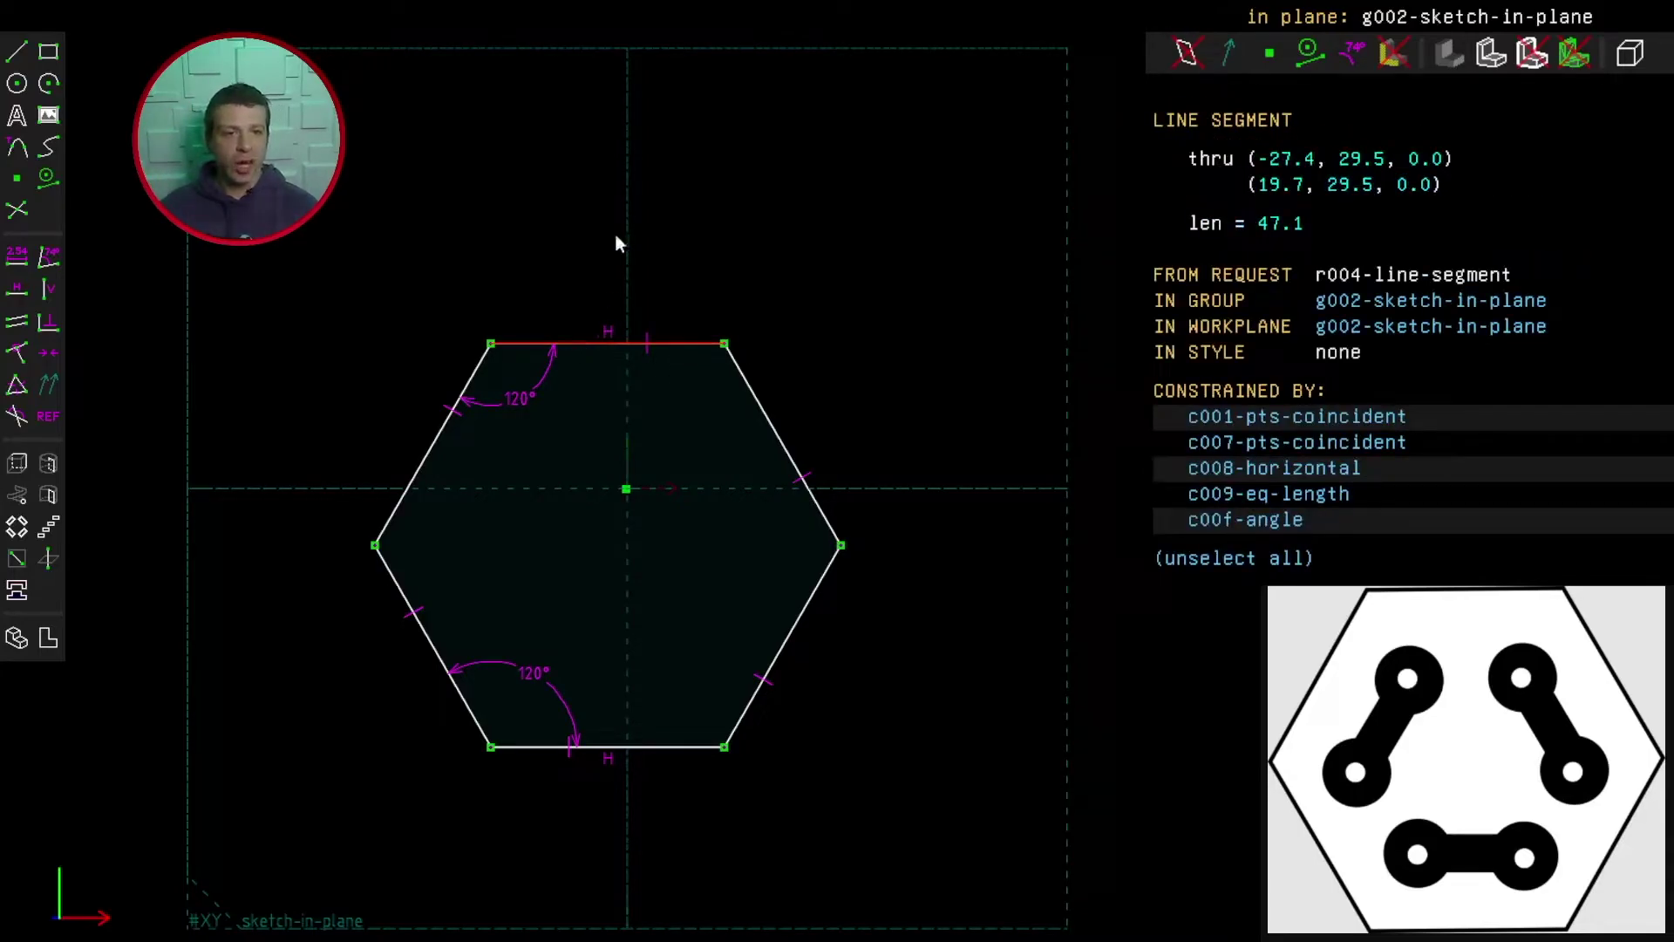
pyautogui.click(17, 257)
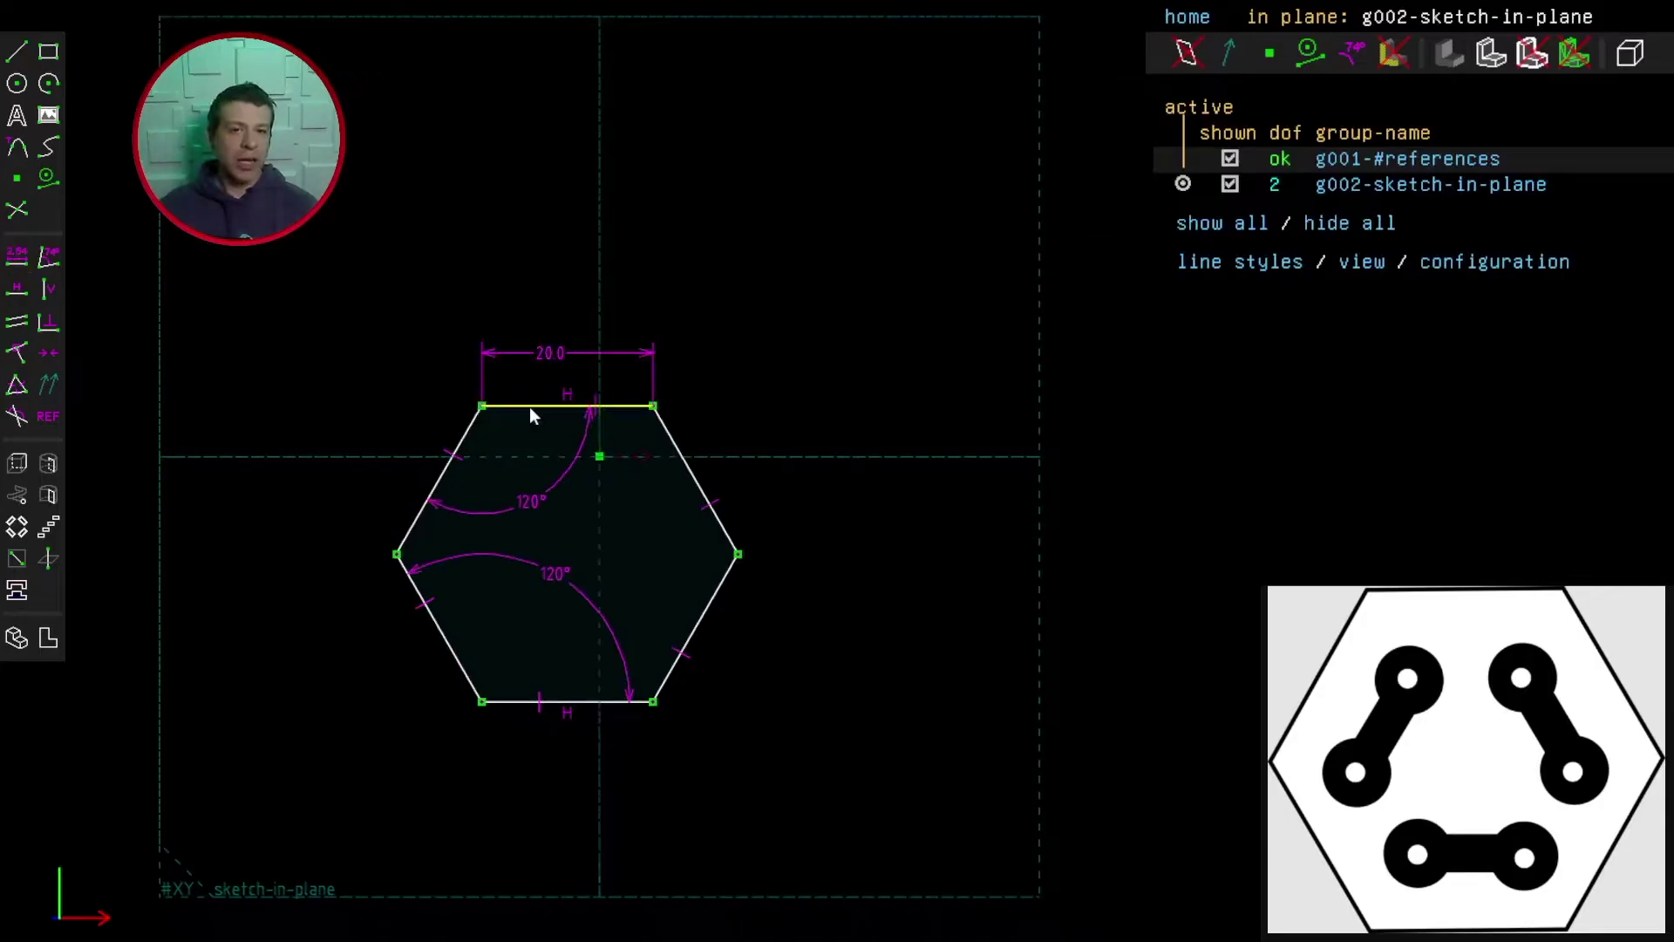
pyautogui.moveTo(530, 408); pyautogui.dragTo(560, 339)
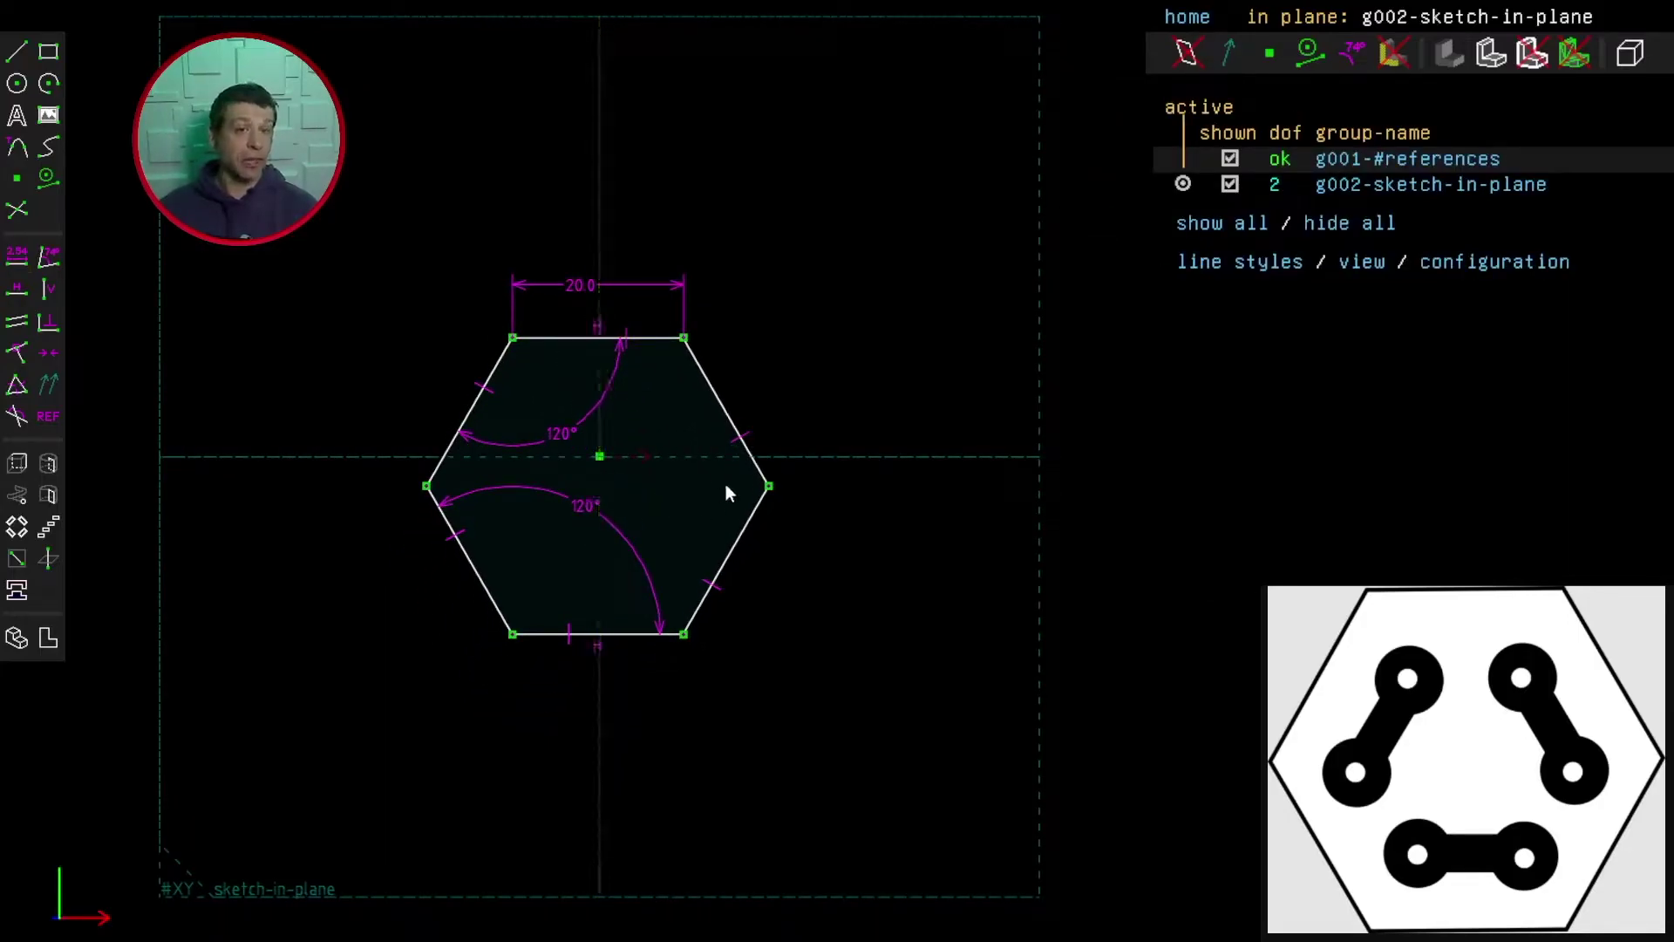
# Draw a diagonal from the hexagon's upper-left corner to its lower-right corner and convert it to a construction line
pyautogui.click(16, 52)
pyautogui.click(511, 339)
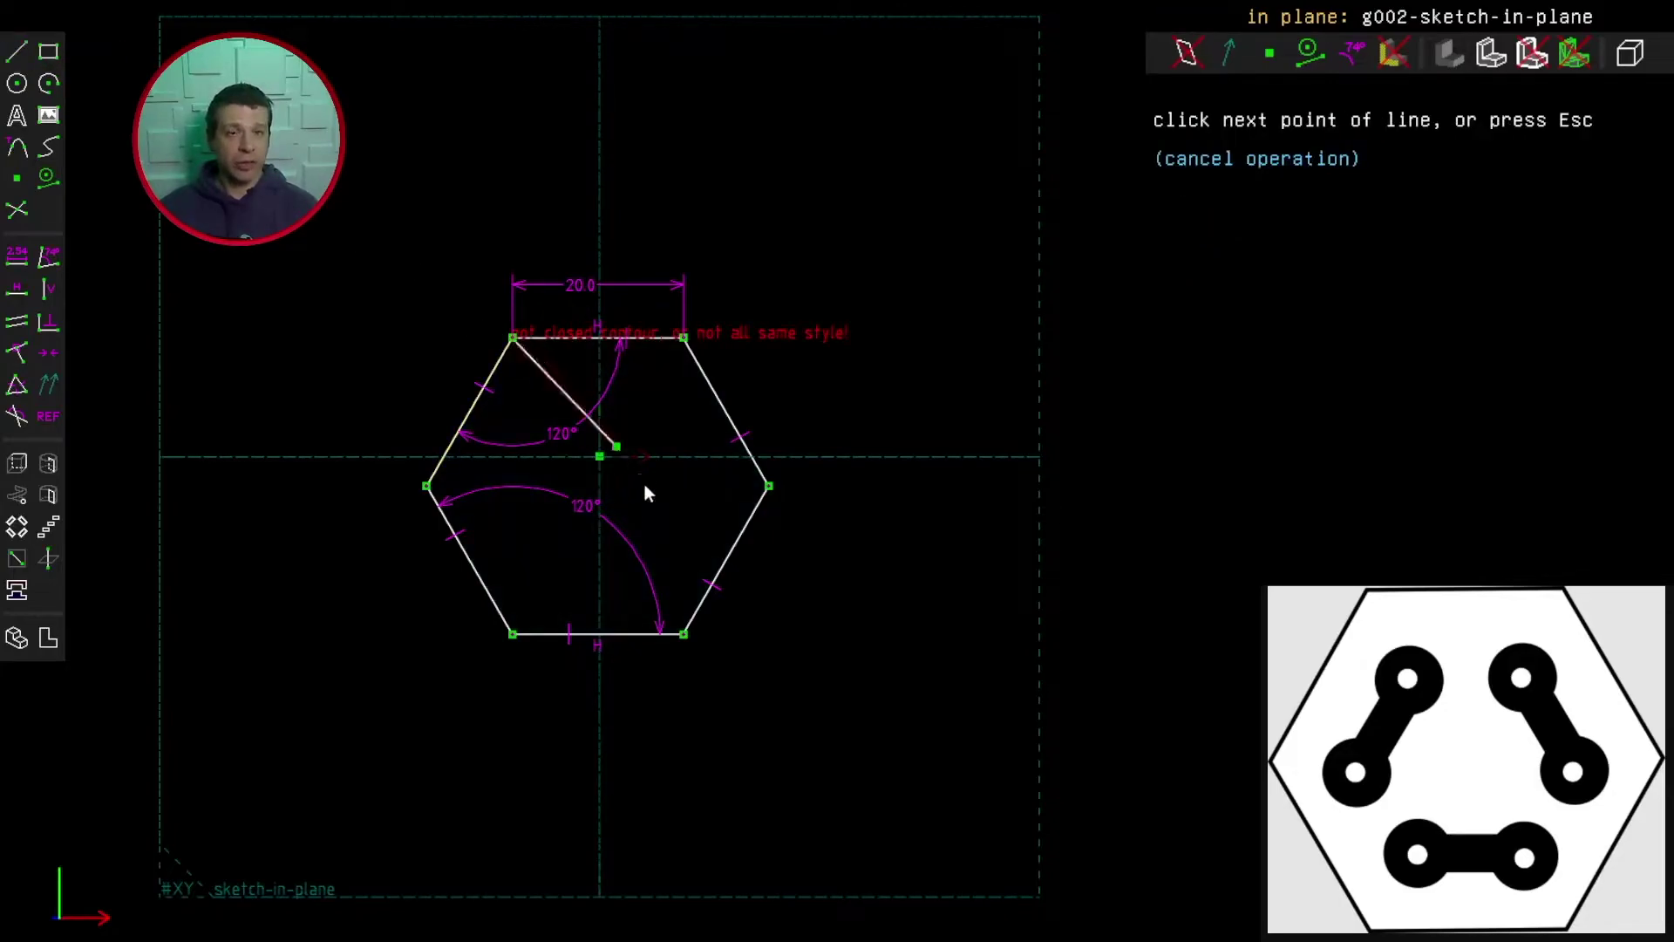
pyautogui.click(683, 632)
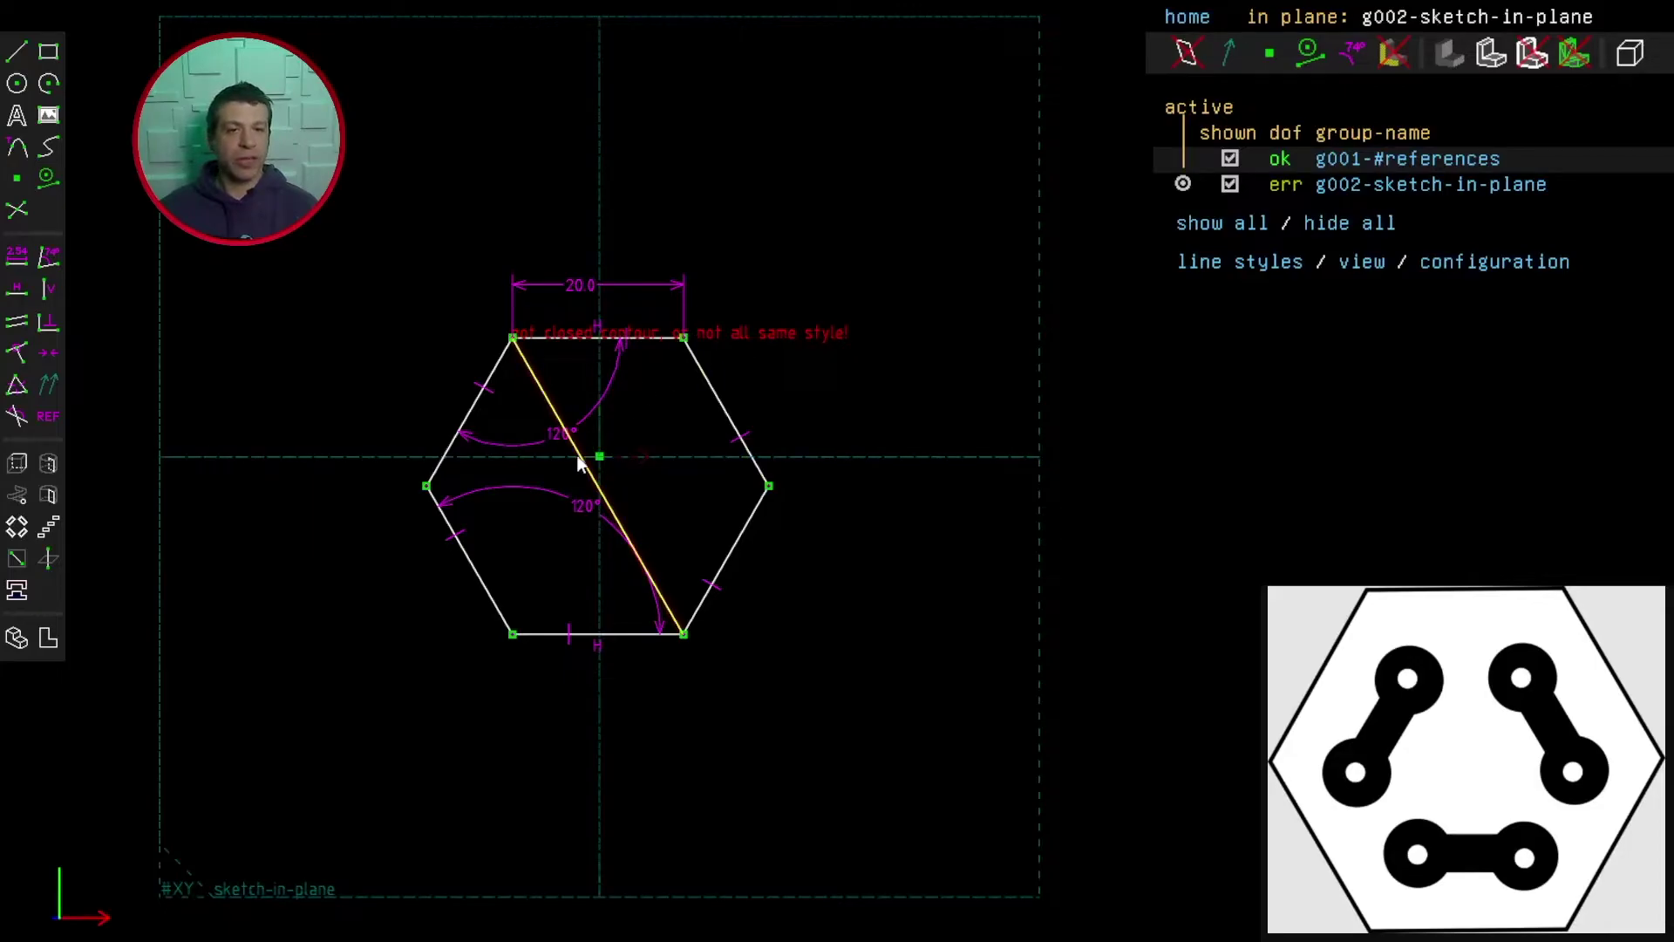
pyautogui.click(636, 551)
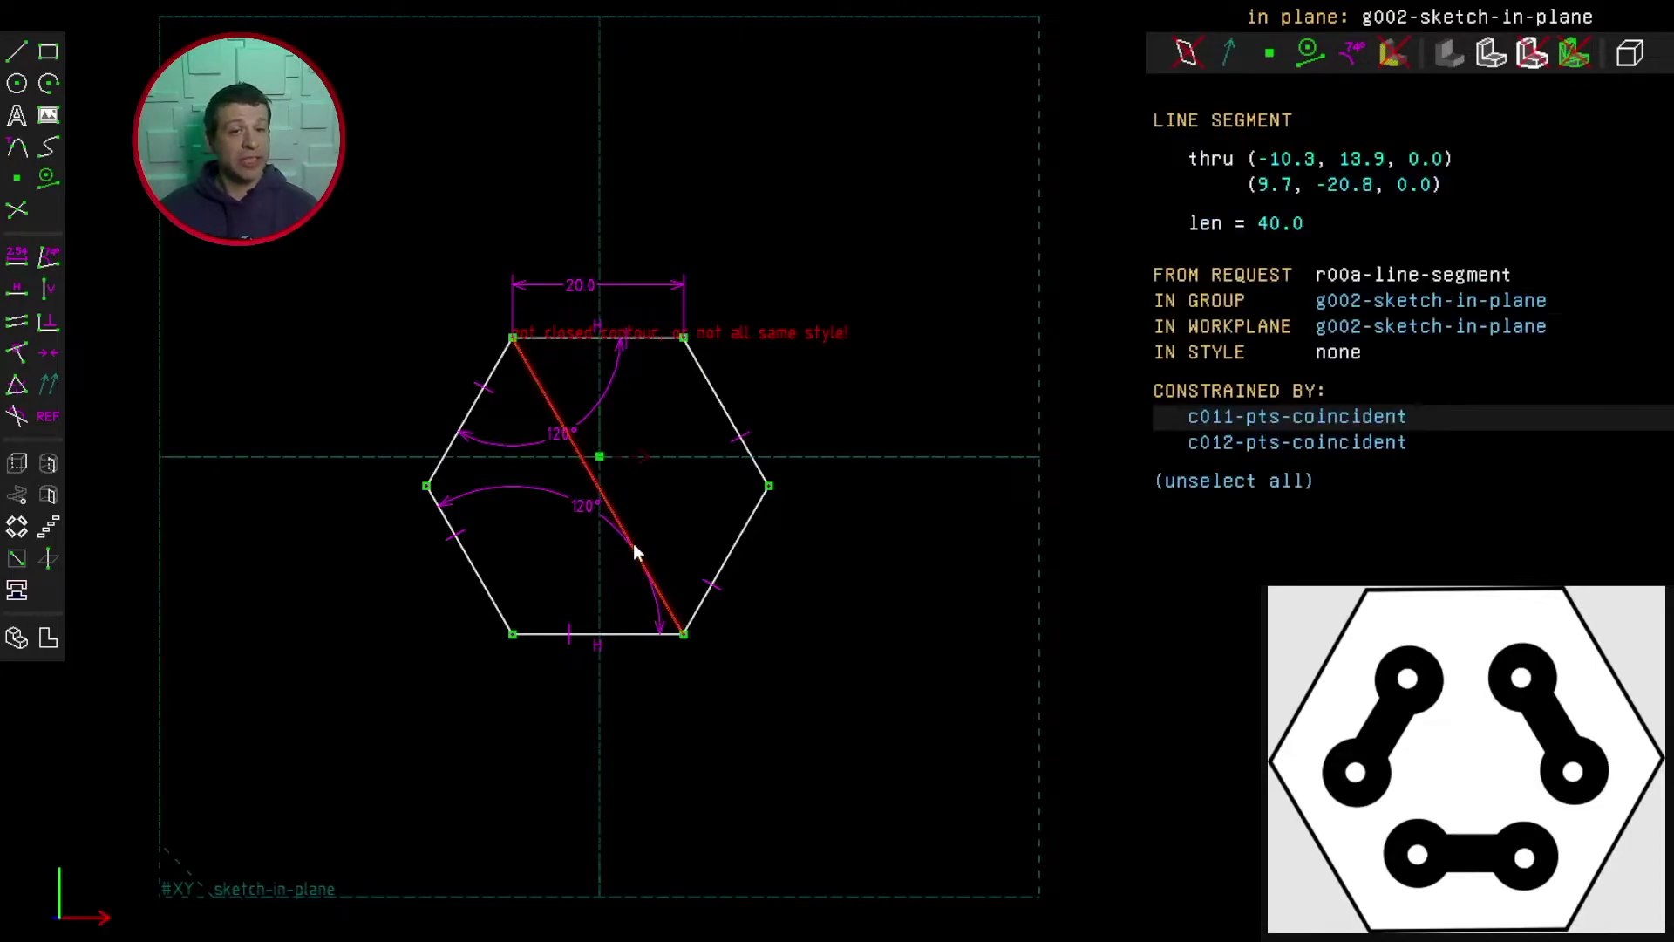
pyautogui.click(53, 179)
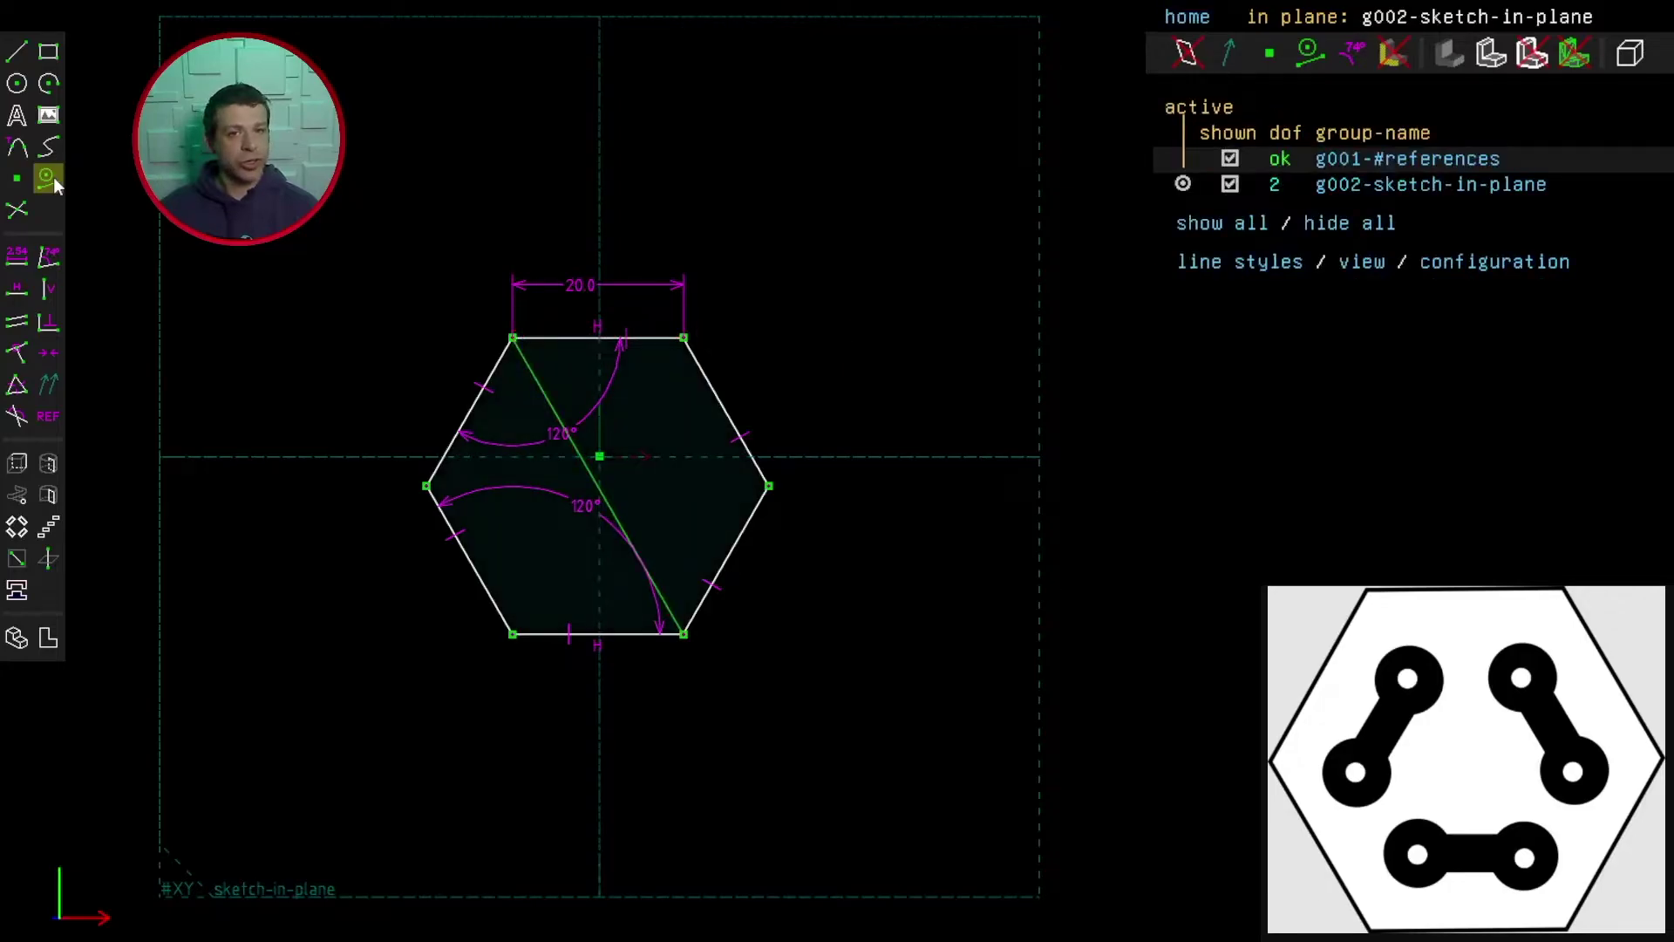
# Constrain the origin to the midpoint of the construction diagonal and move both 120° labels closer to their corners
pyautogui.click(598, 459)
pyautogui.click(589, 467)
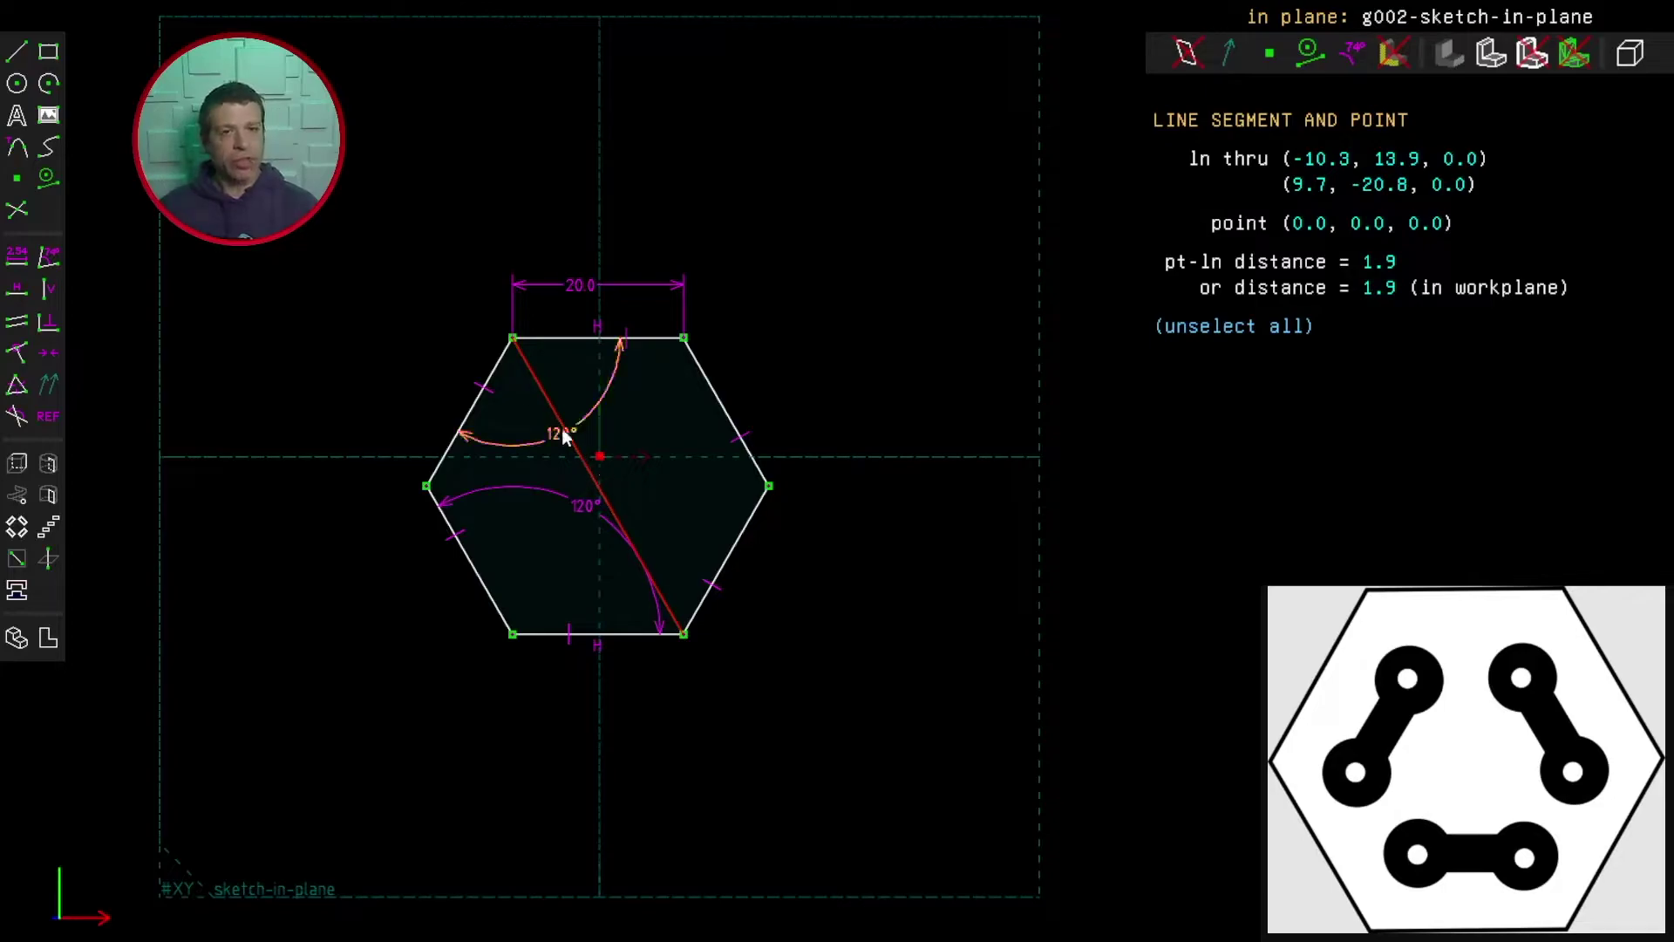
pyautogui.press('o')
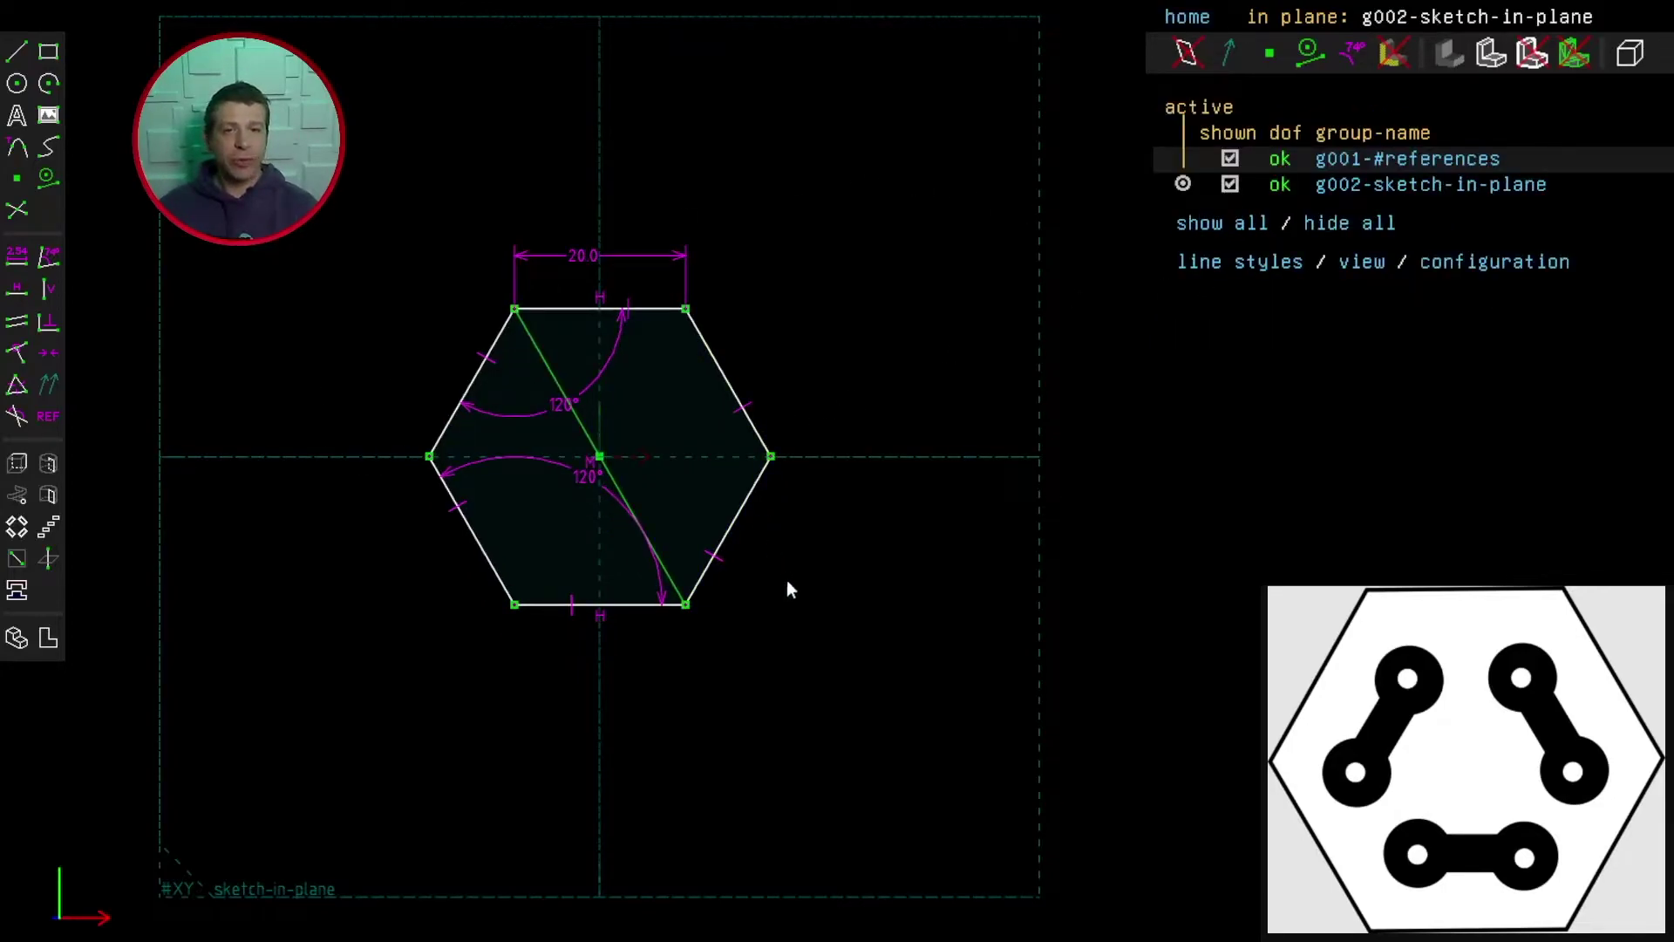
pyautogui.moveTo(580, 478); pyautogui.dragTo(532, 565)
pyautogui.moveTo(564, 405); pyautogui.dragTo(538, 363)
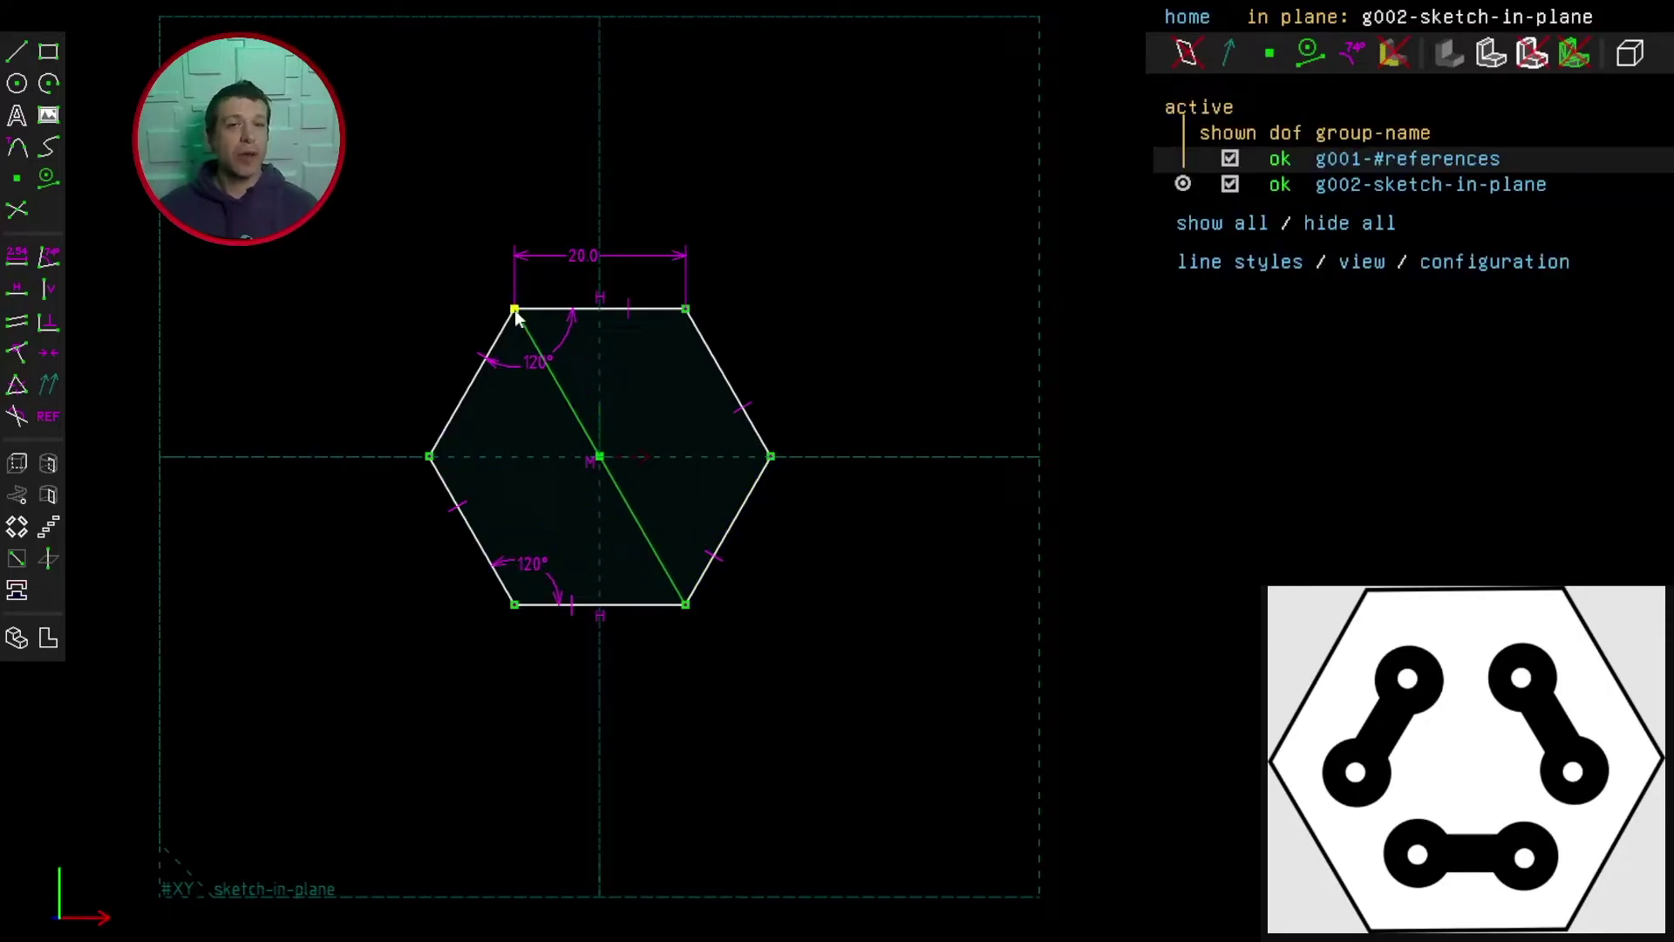
# Round all six corners of the hexagon with tangent arcs
pyautogui.click(516, 312)
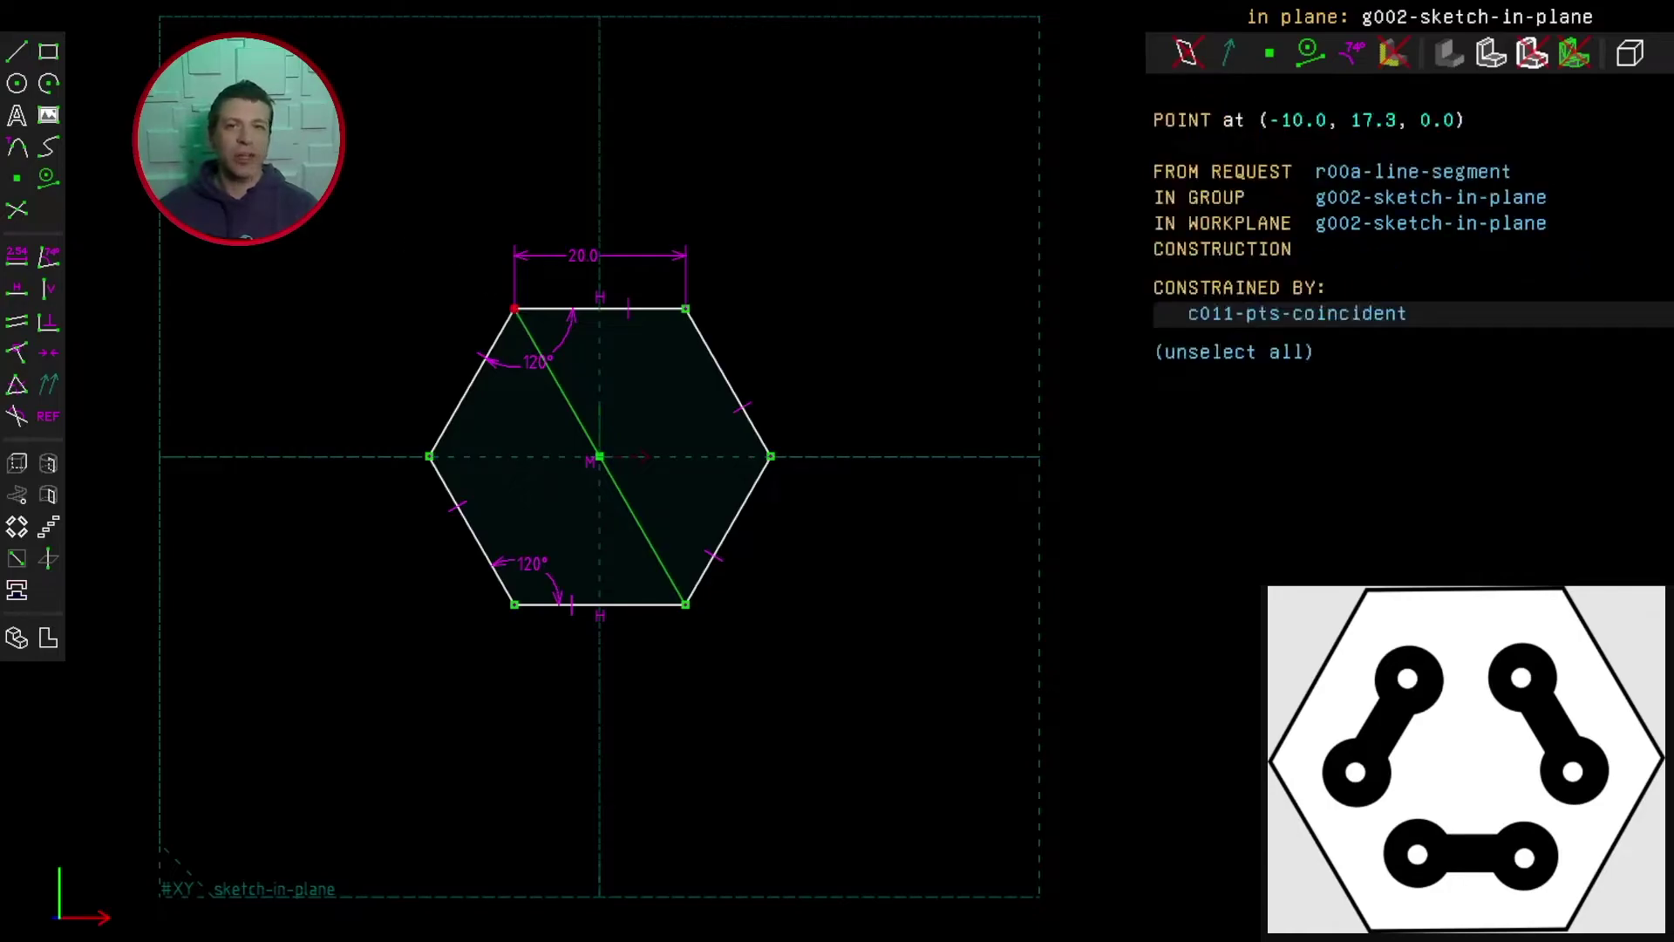
pyautogui.click(19, 148)
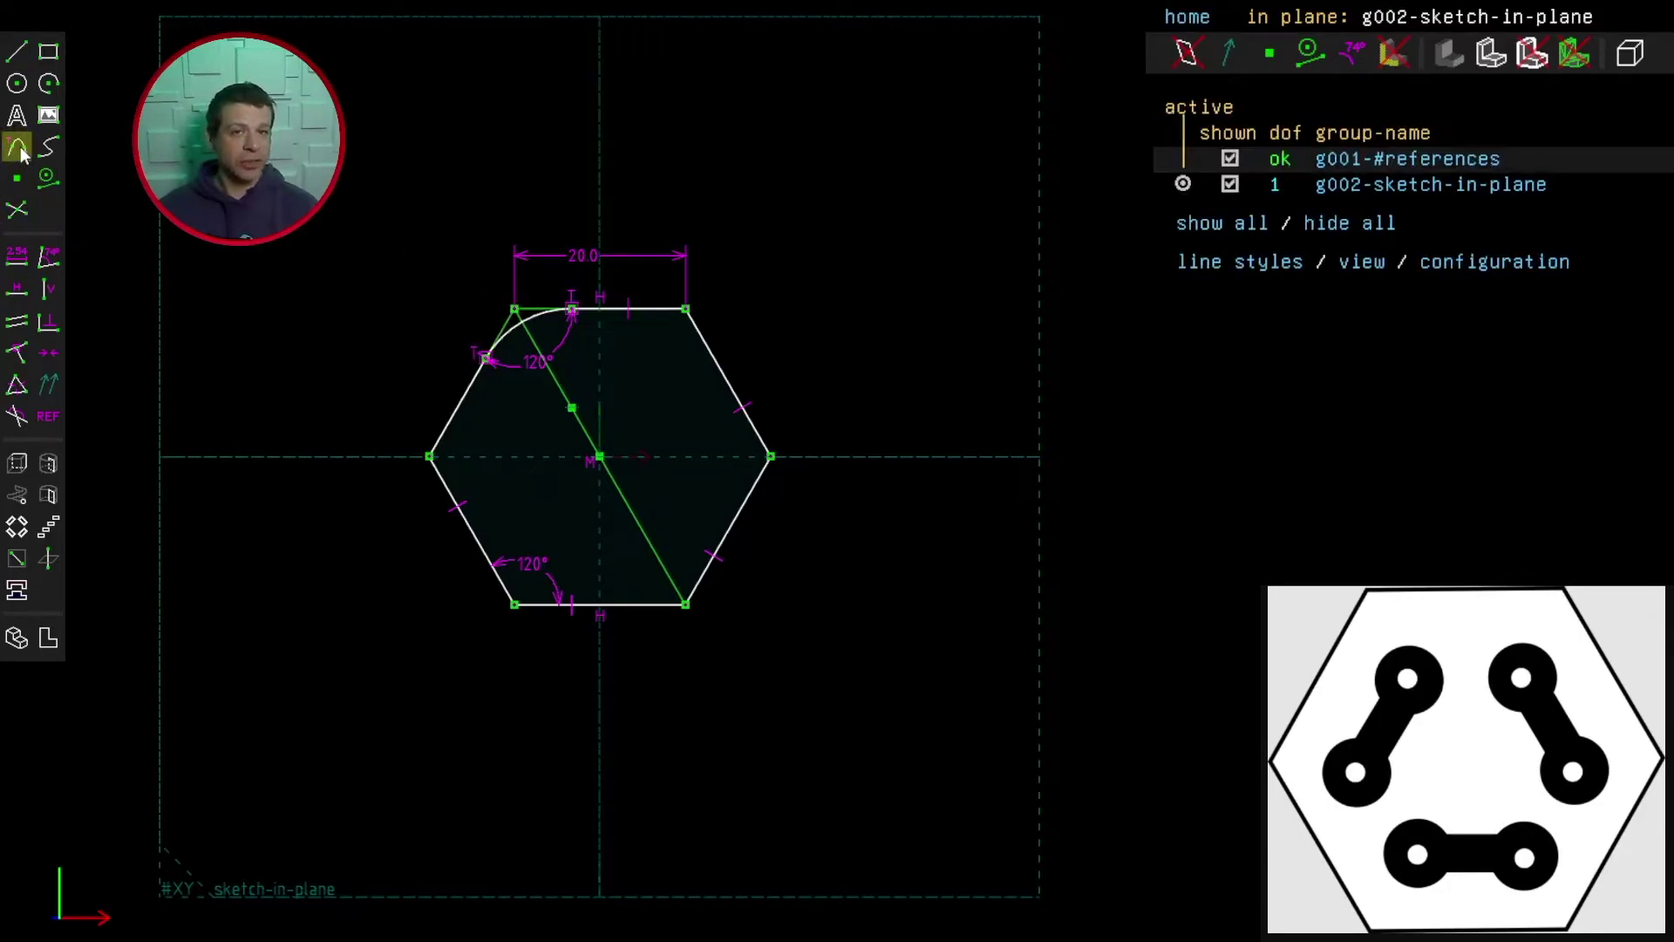
pyautogui.click(428, 456)
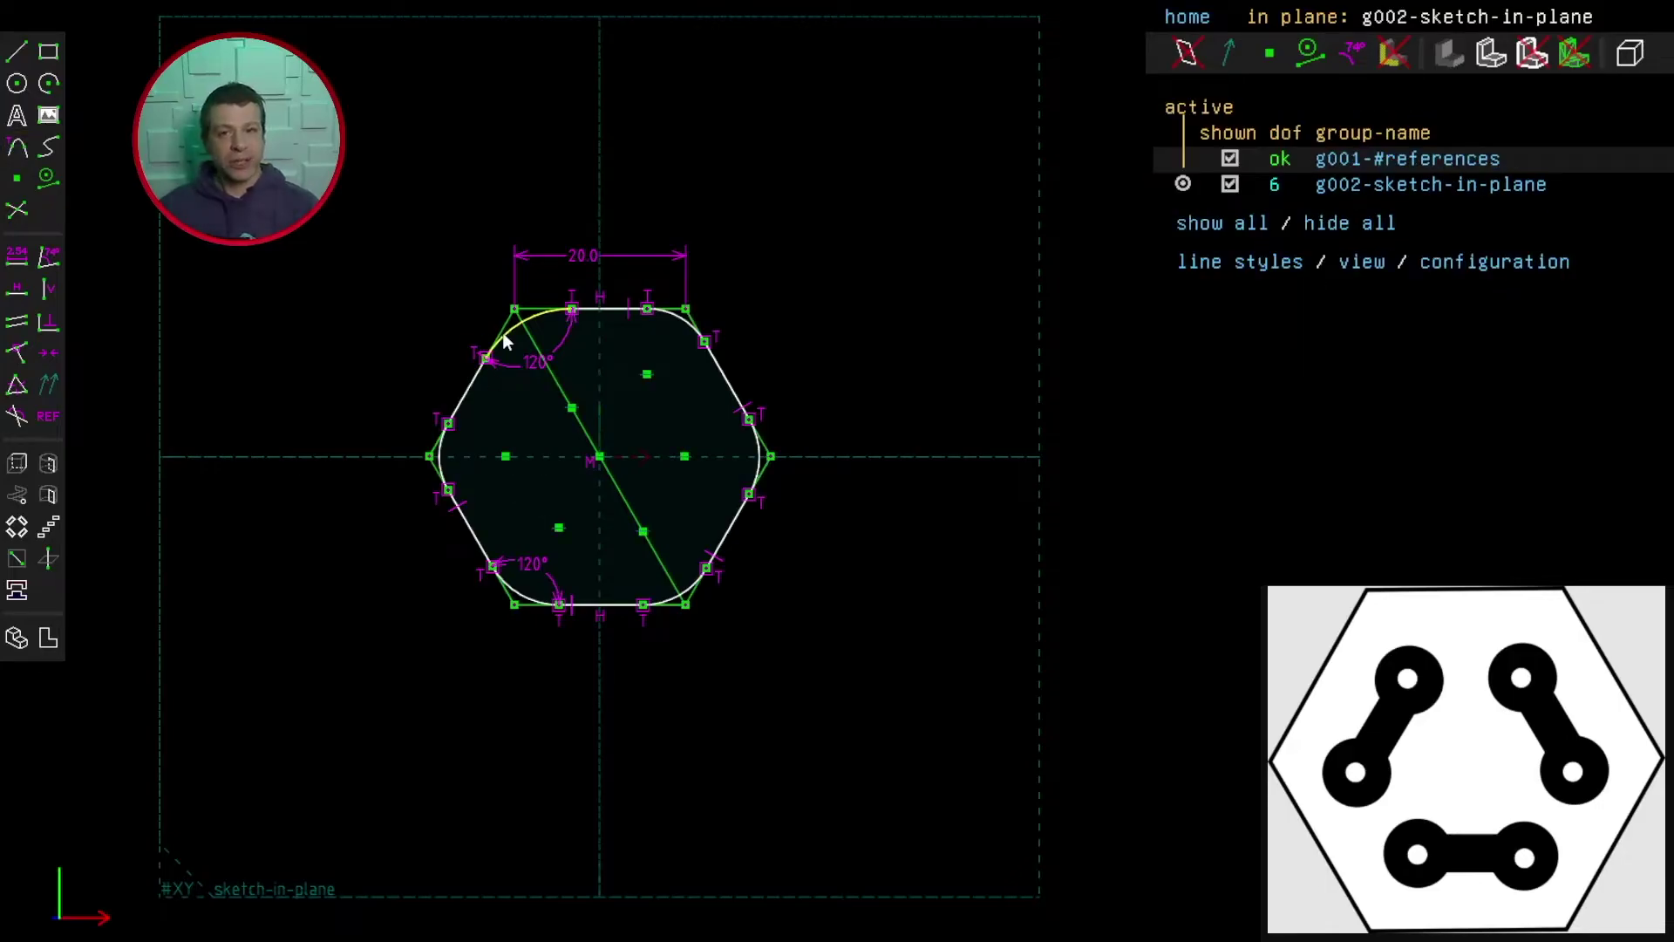
pyautogui.click(512, 332)
pyautogui.click(430, 456)
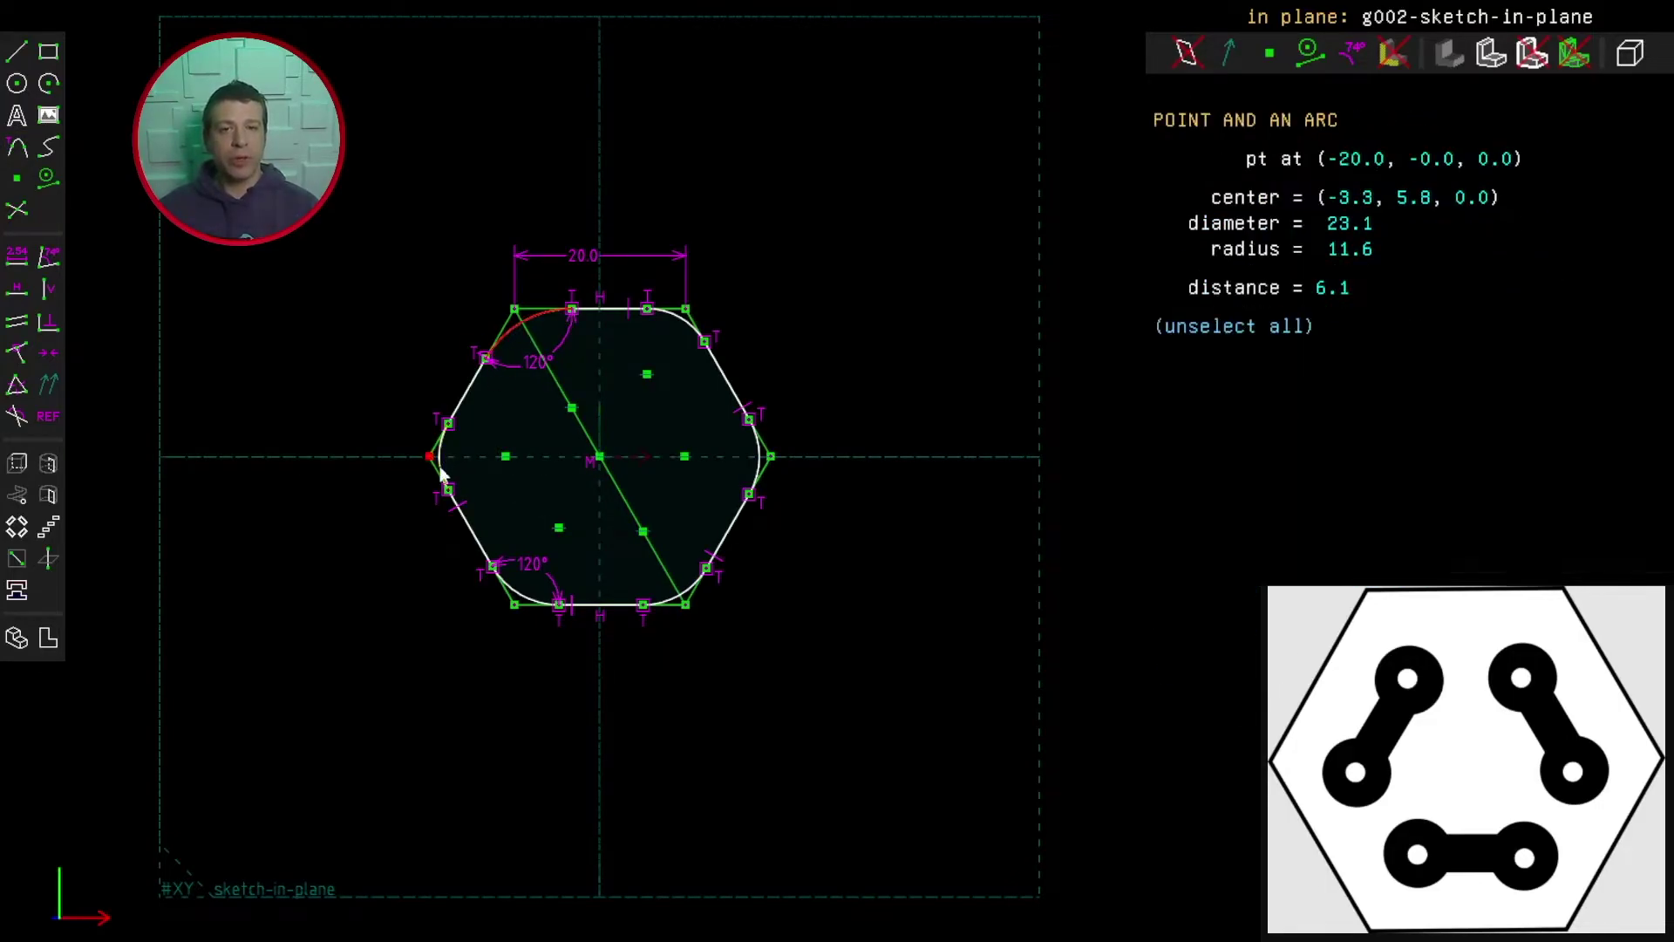
pyautogui.press('Escape')
# Constrain the upper-left, left and lower-left corner arcs of the hexagon to equal radius
pyautogui.click(515, 331)
pyautogui.scroll(4, 498, 451)
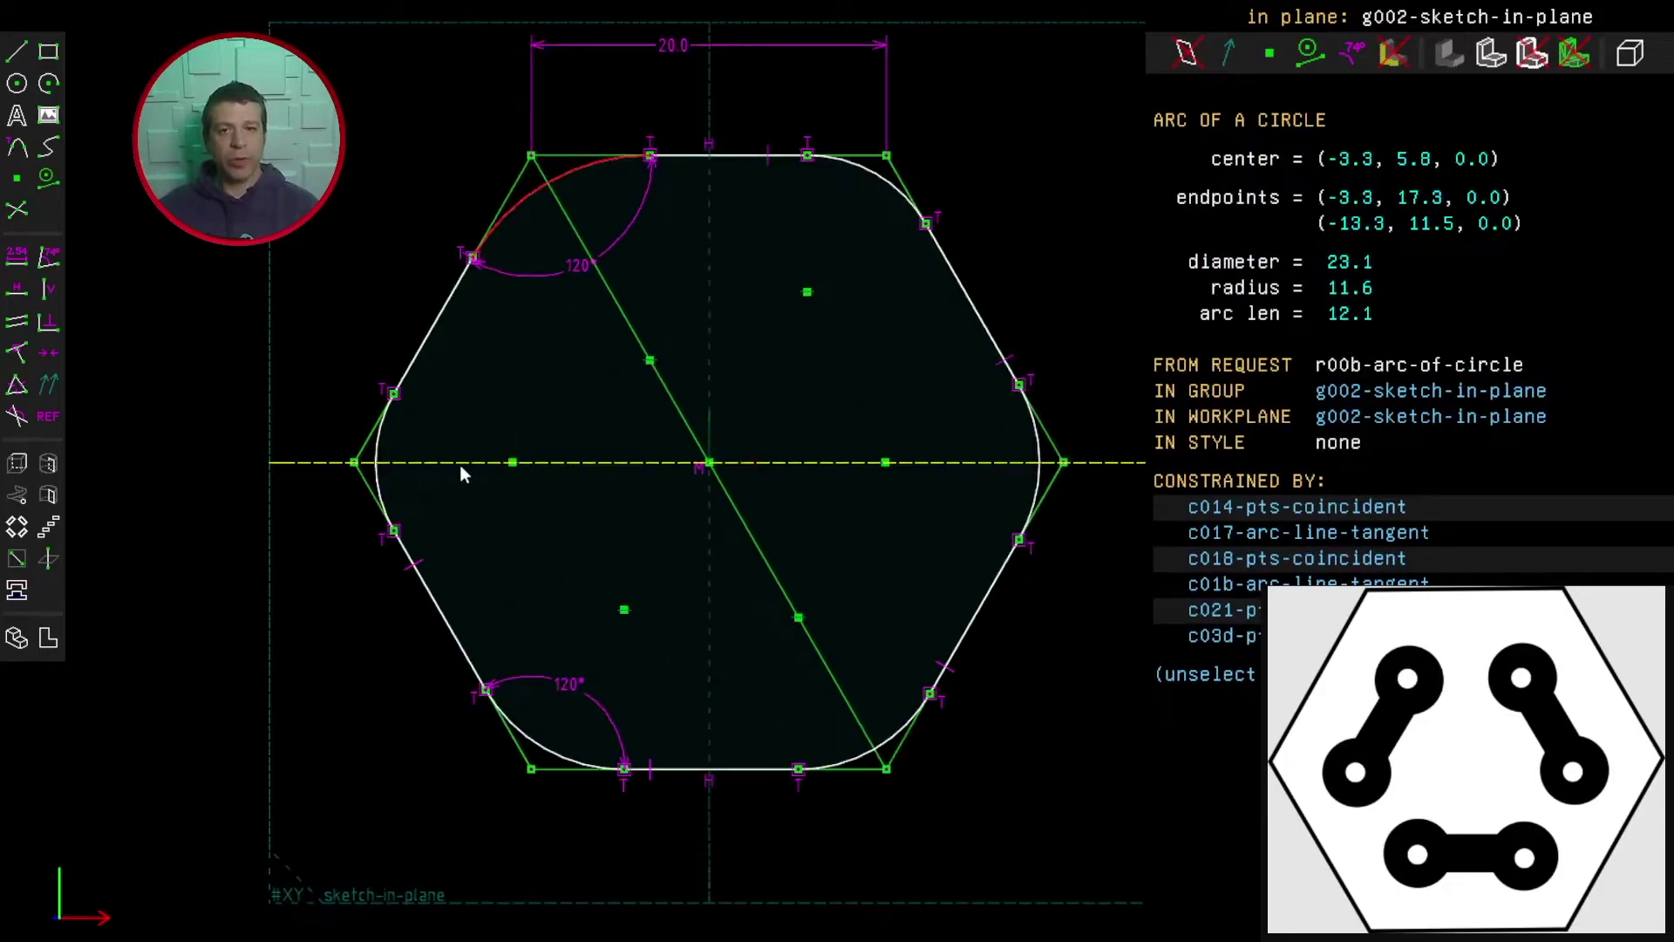
pyautogui.click(378, 472)
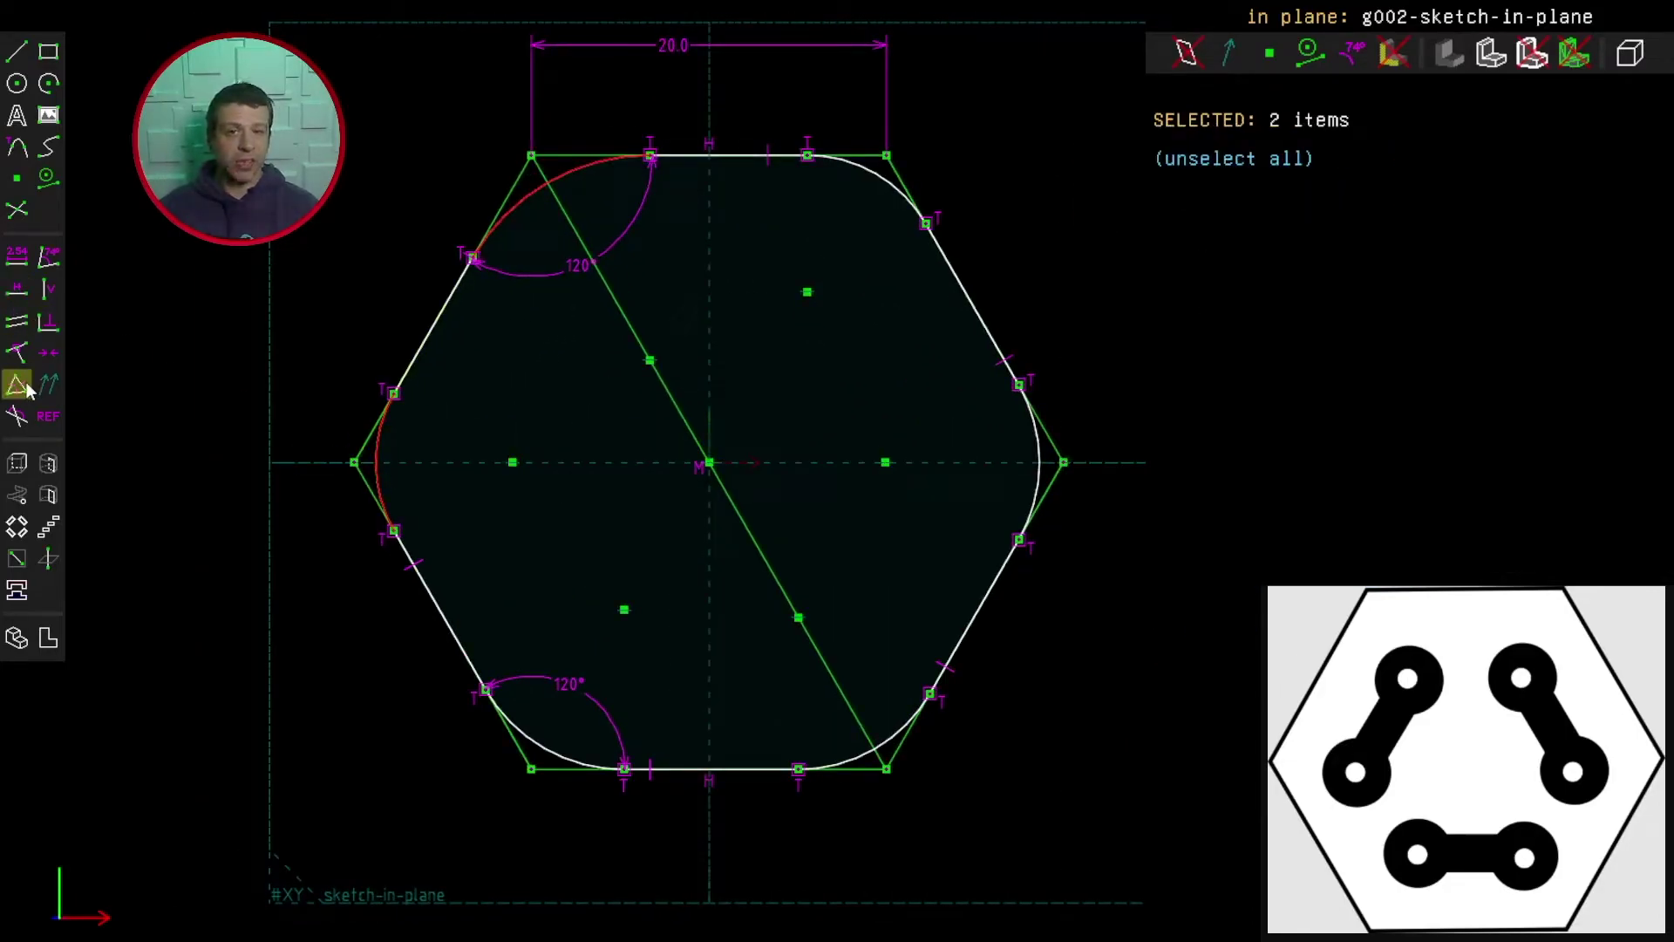
pyautogui.click(17, 384)
pyautogui.click(389, 489)
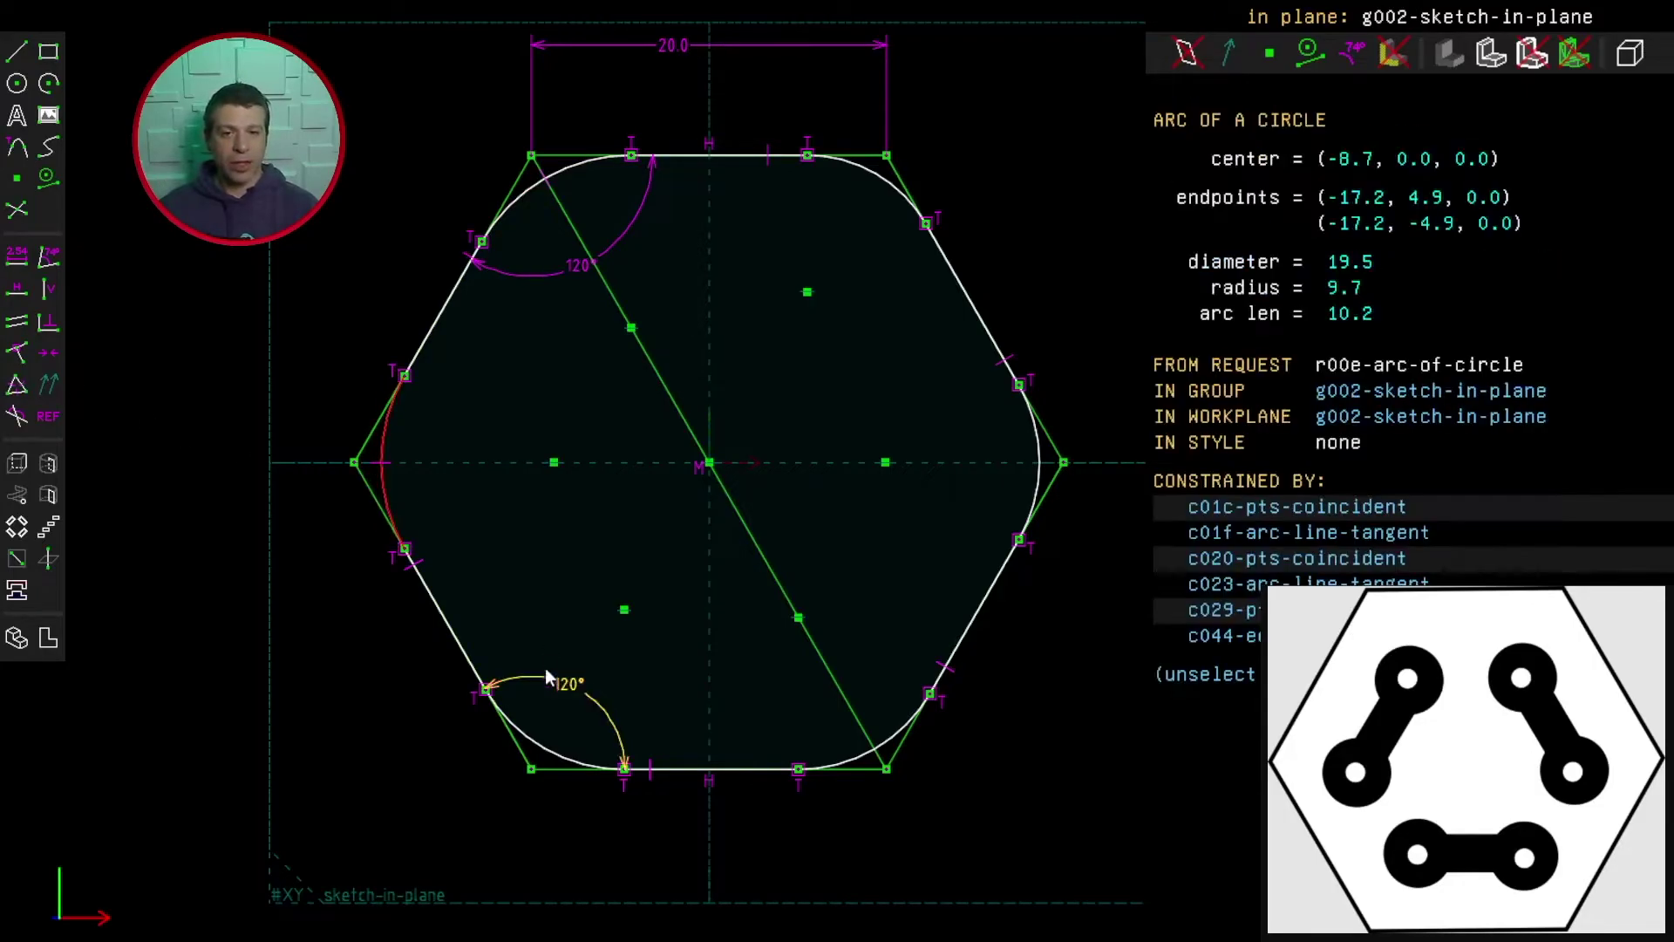
pyautogui.click(538, 740)
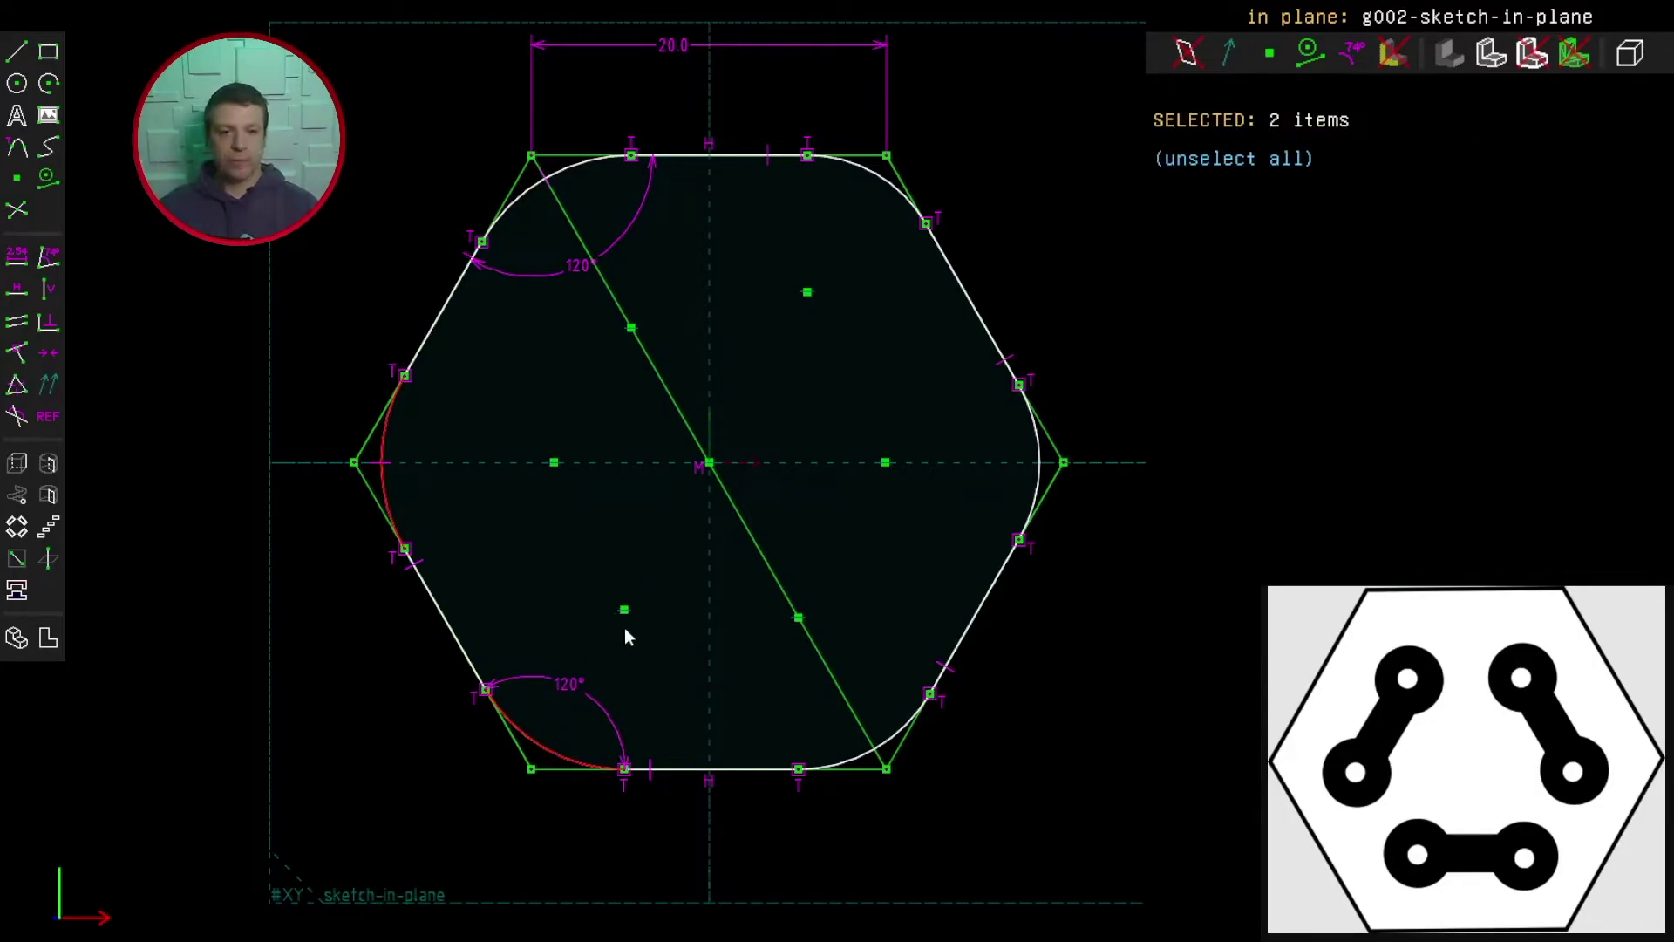
pyautogui.click(17, 384)
# Constrain the lower-right, right and upper-right corner arcs to the same radius as the lower-left corner arc
pyautogui.click(542, 745)
pyautogui.click(883, 741)
pyautogui.click(17, 384)
pyautogui.click(896, 731)
pyautogui.click(1035, 493)
pyautogui.click(17, 385)
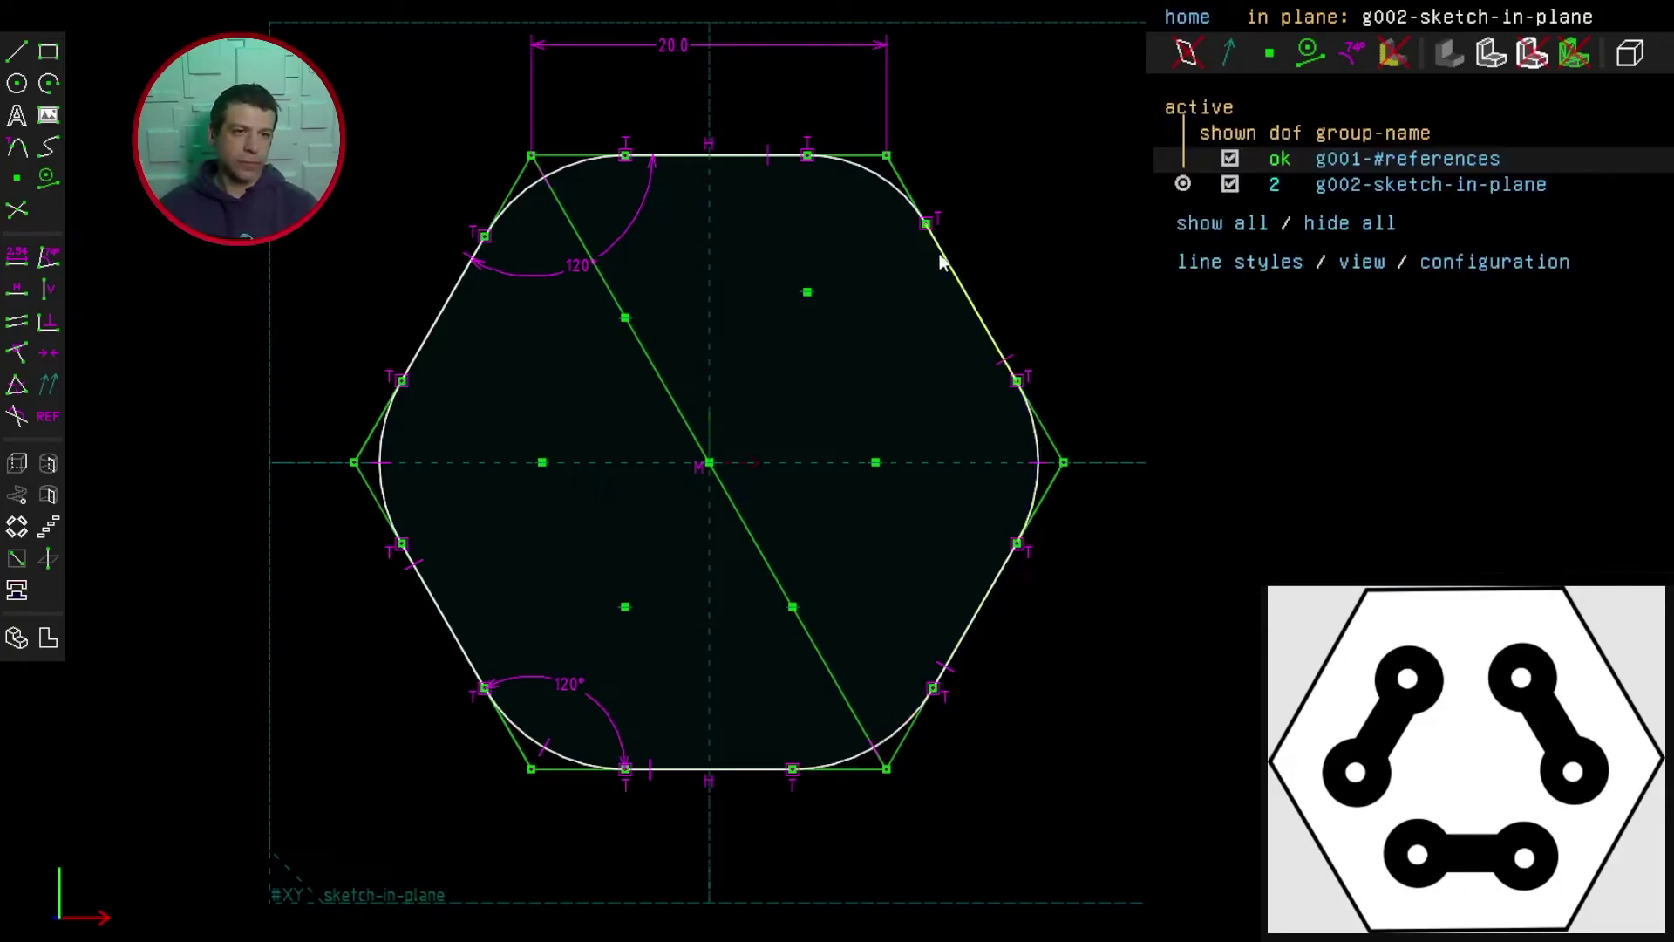
pyautogui.click(878, 179)
pyautogui.click(1035, 445)
pyautogui.click(18, 385)
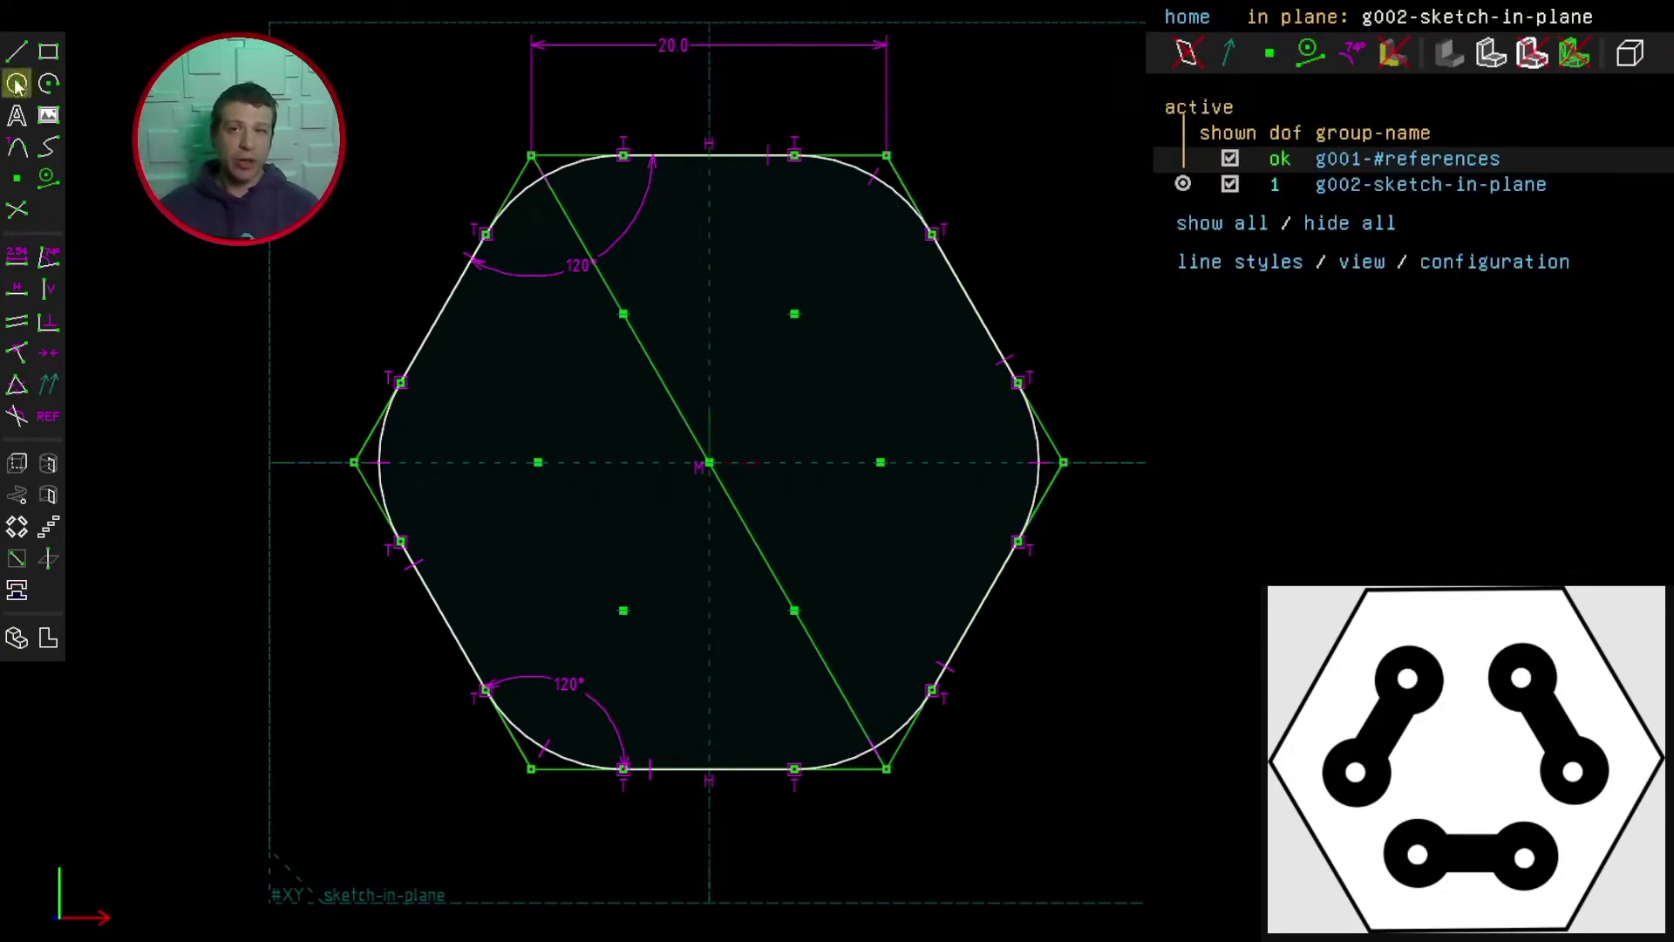
# Set the diameter of the hexagon's upper-left corner arc to 5
pyautogui.click(532, 187)
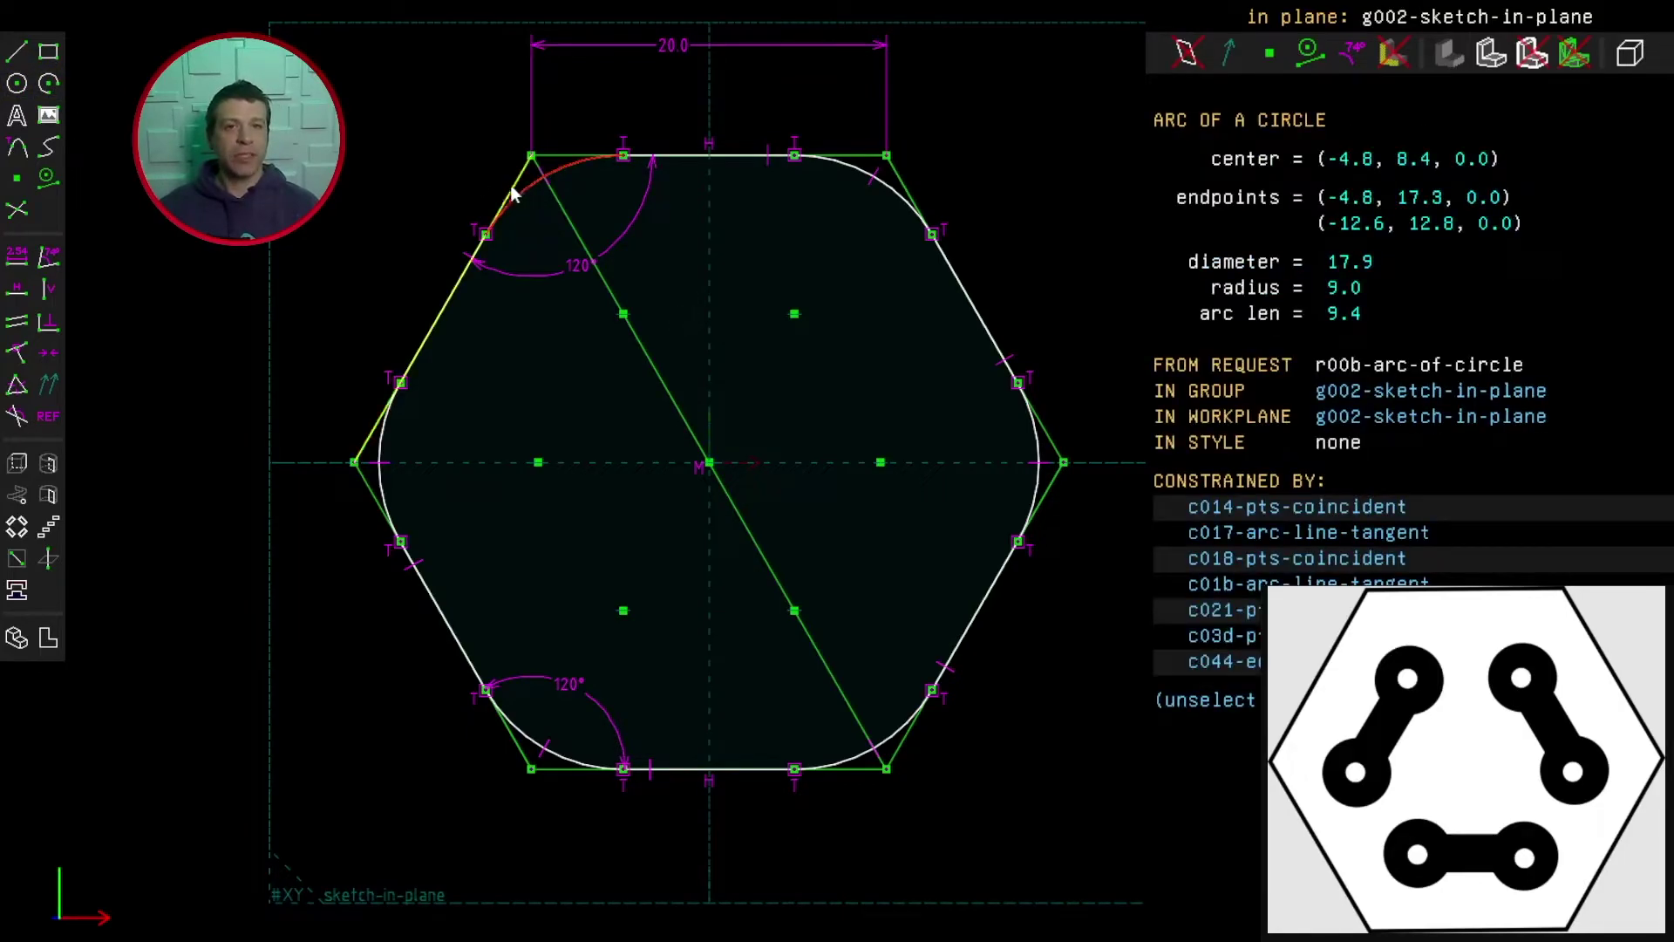
pyautogui.click(19, 256)
pyautogui.write('5')
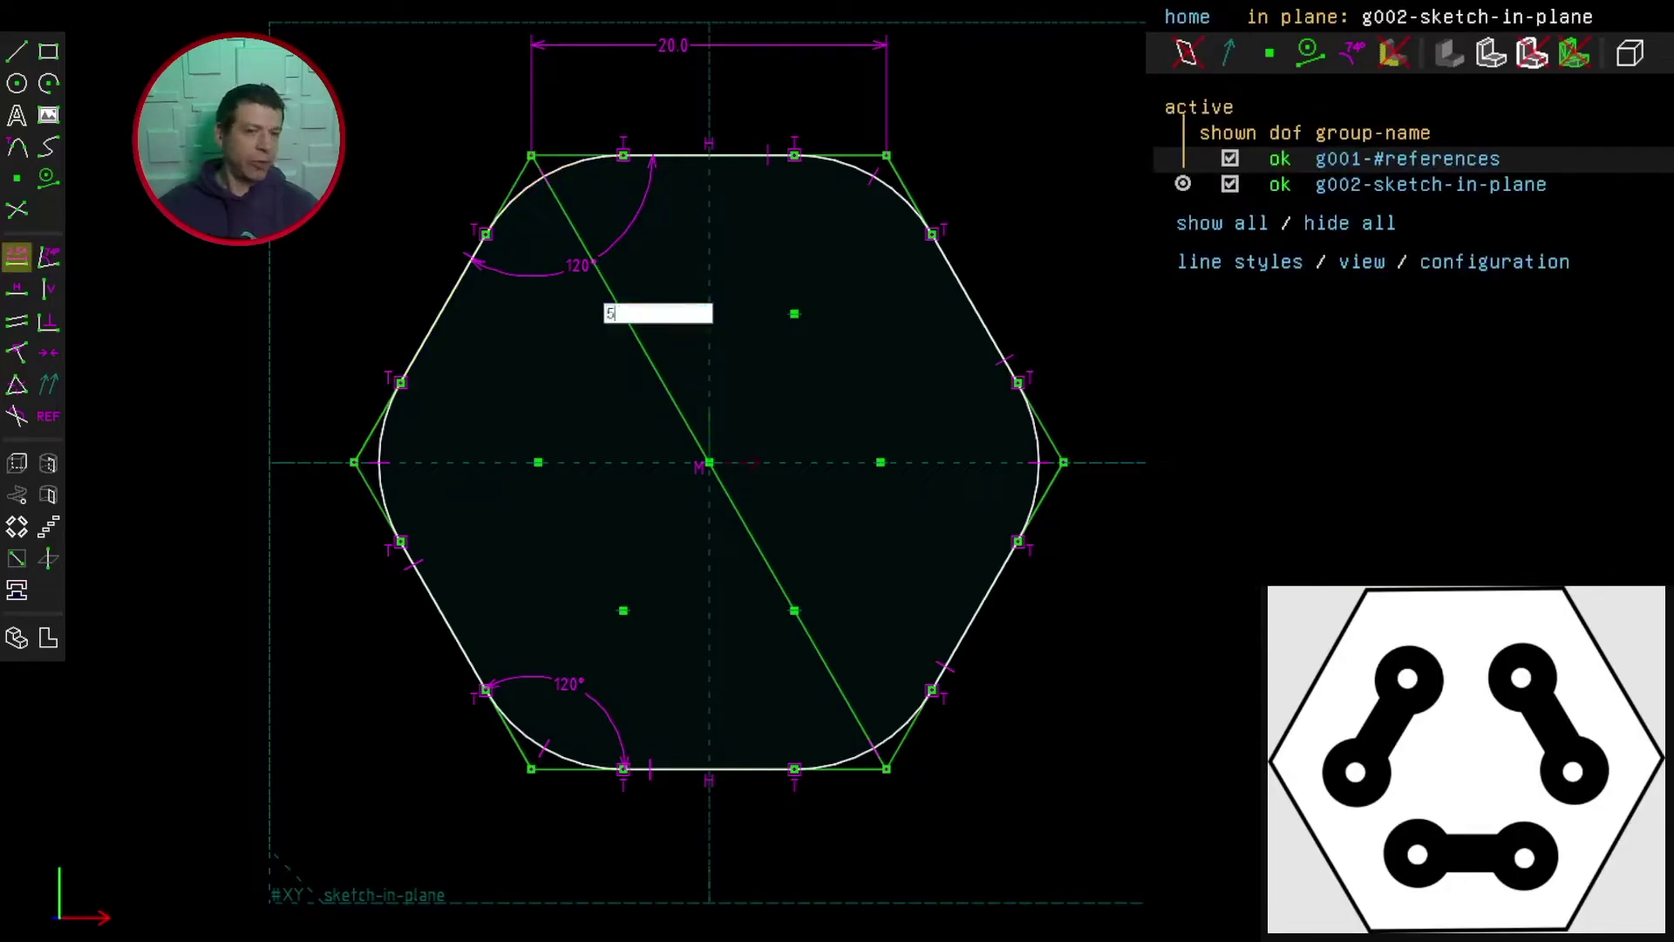
pyautogui.press('Return')
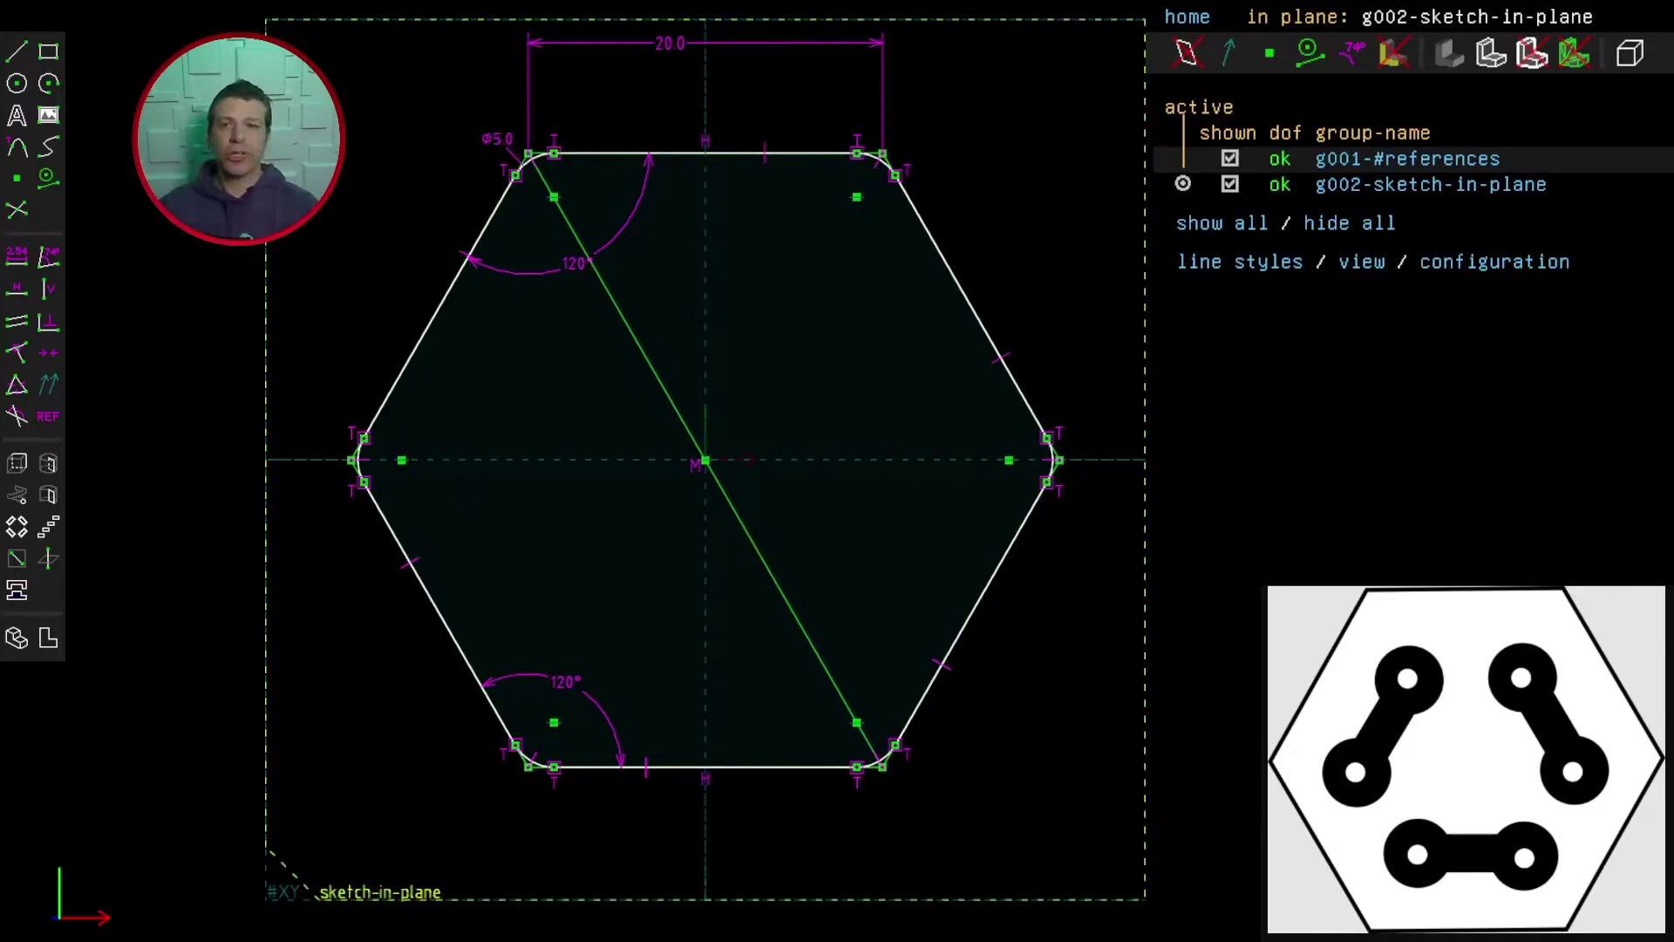
# Extrude the rounded hexagon into a solid plate with a thickness of 3
pyautogui.click(16, 462)
pyautogui.moveTo(1112, 216); pyautogui.dragTo(790, 577, button='middle')
pyautogui.click(789, 577)
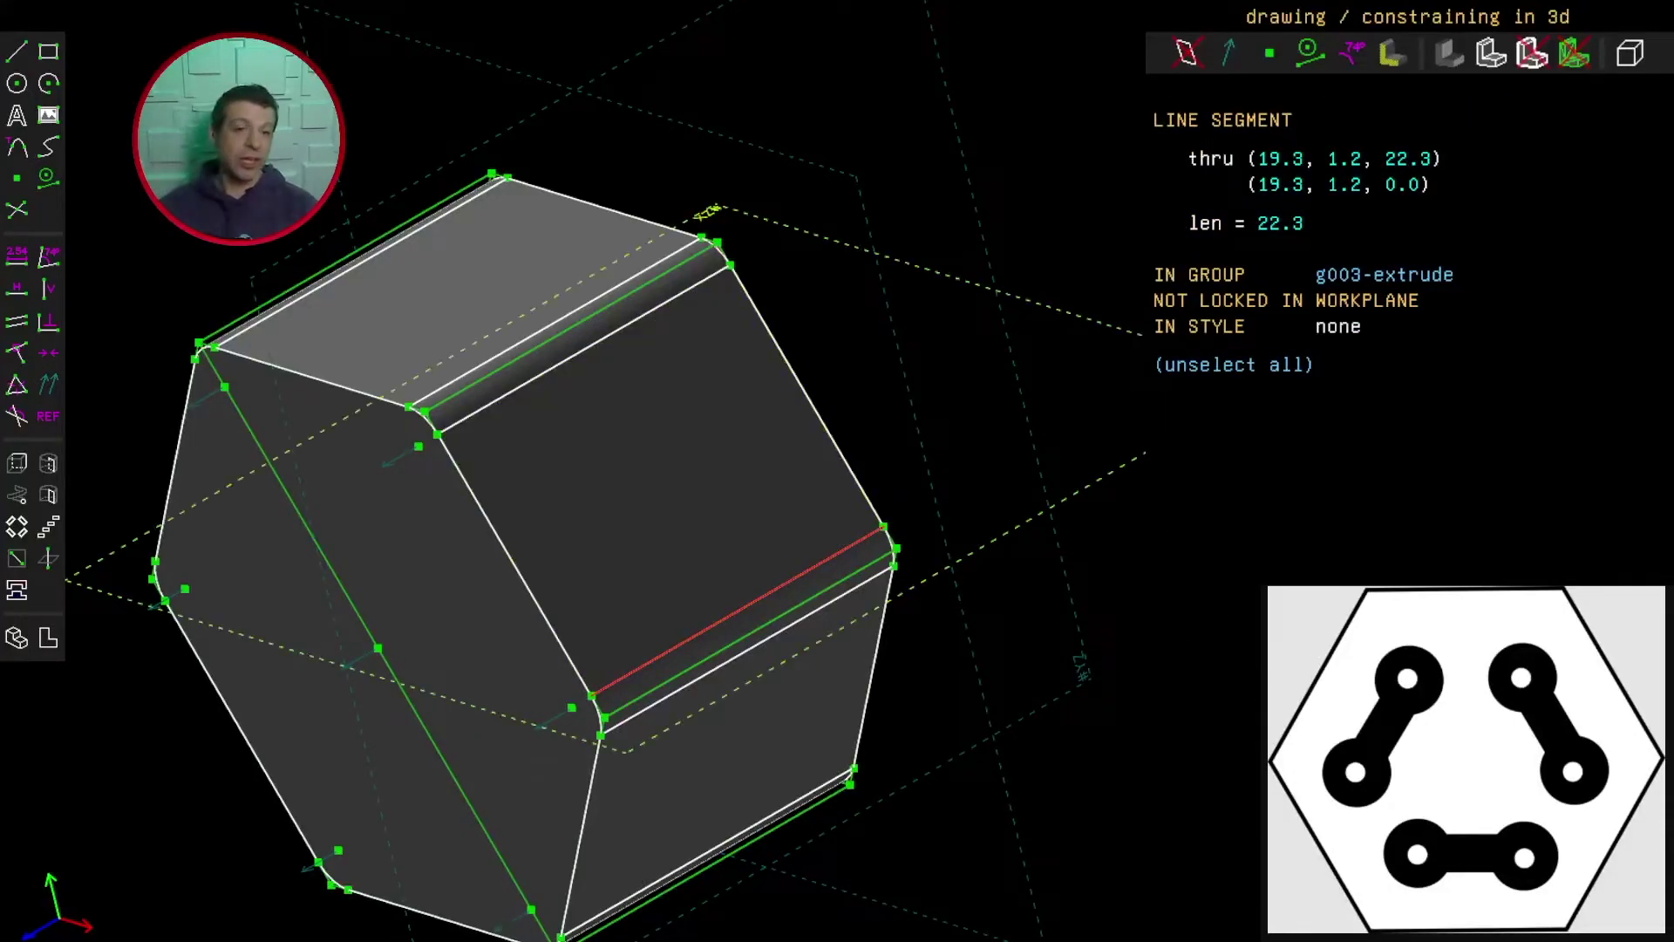
pyautogui.press('d')
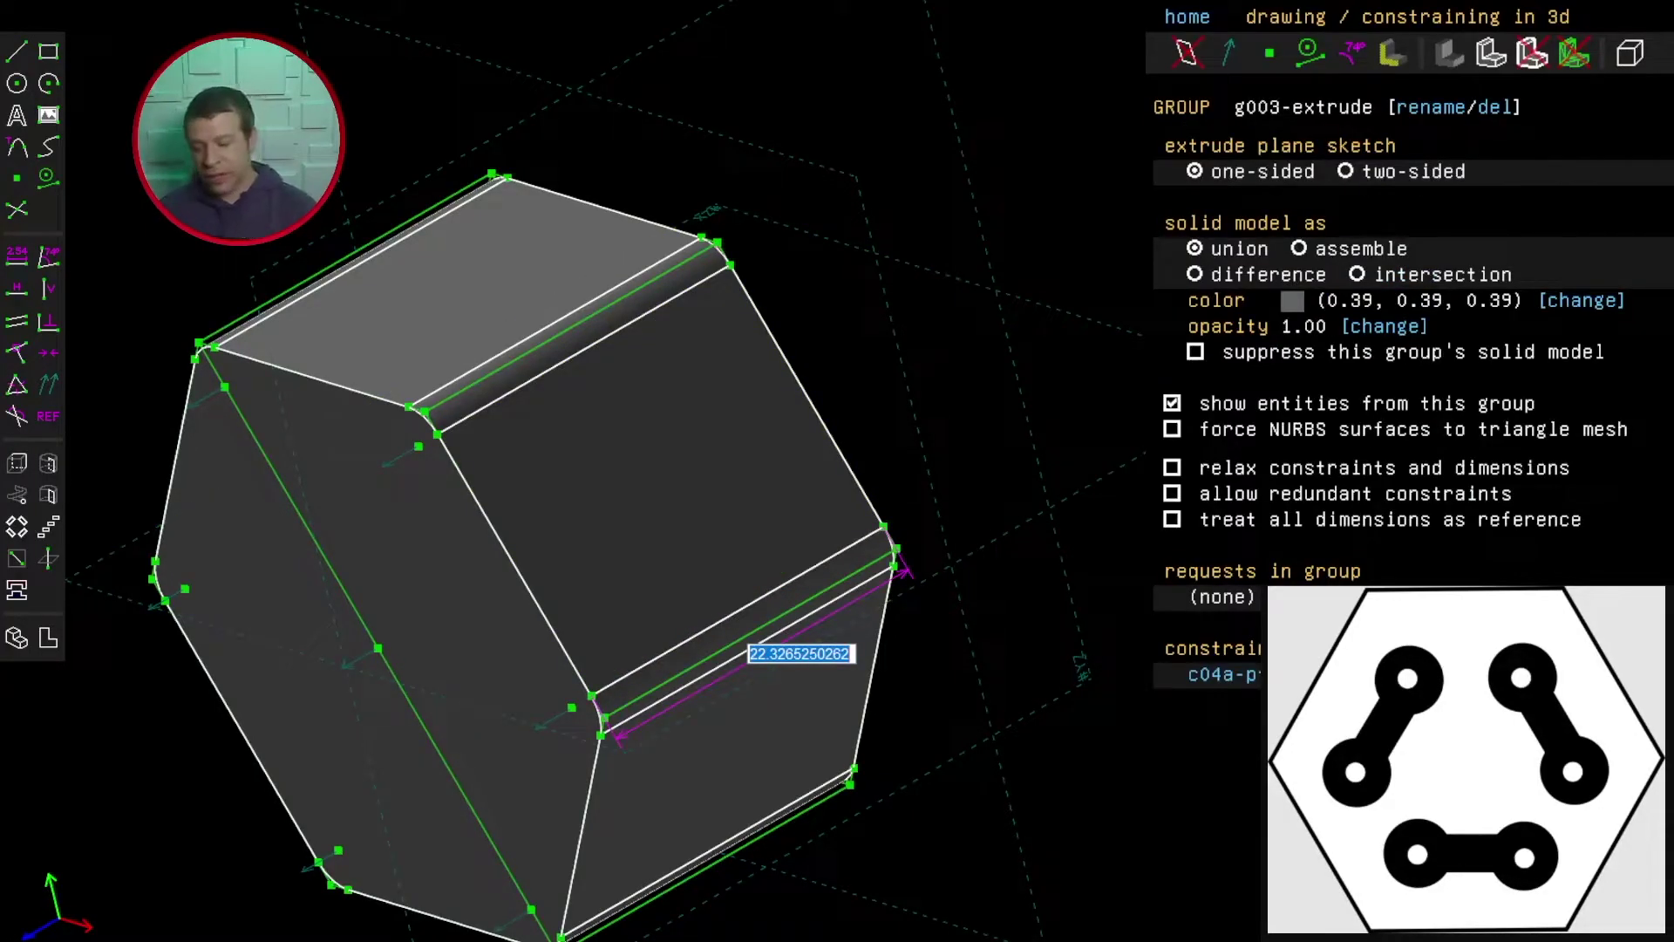
pyautogui.write('3')
pyautogui.press('Return')
pyautogui.moveTo(965, 555); pyautogui.dragTo(520, 741, button='middle')
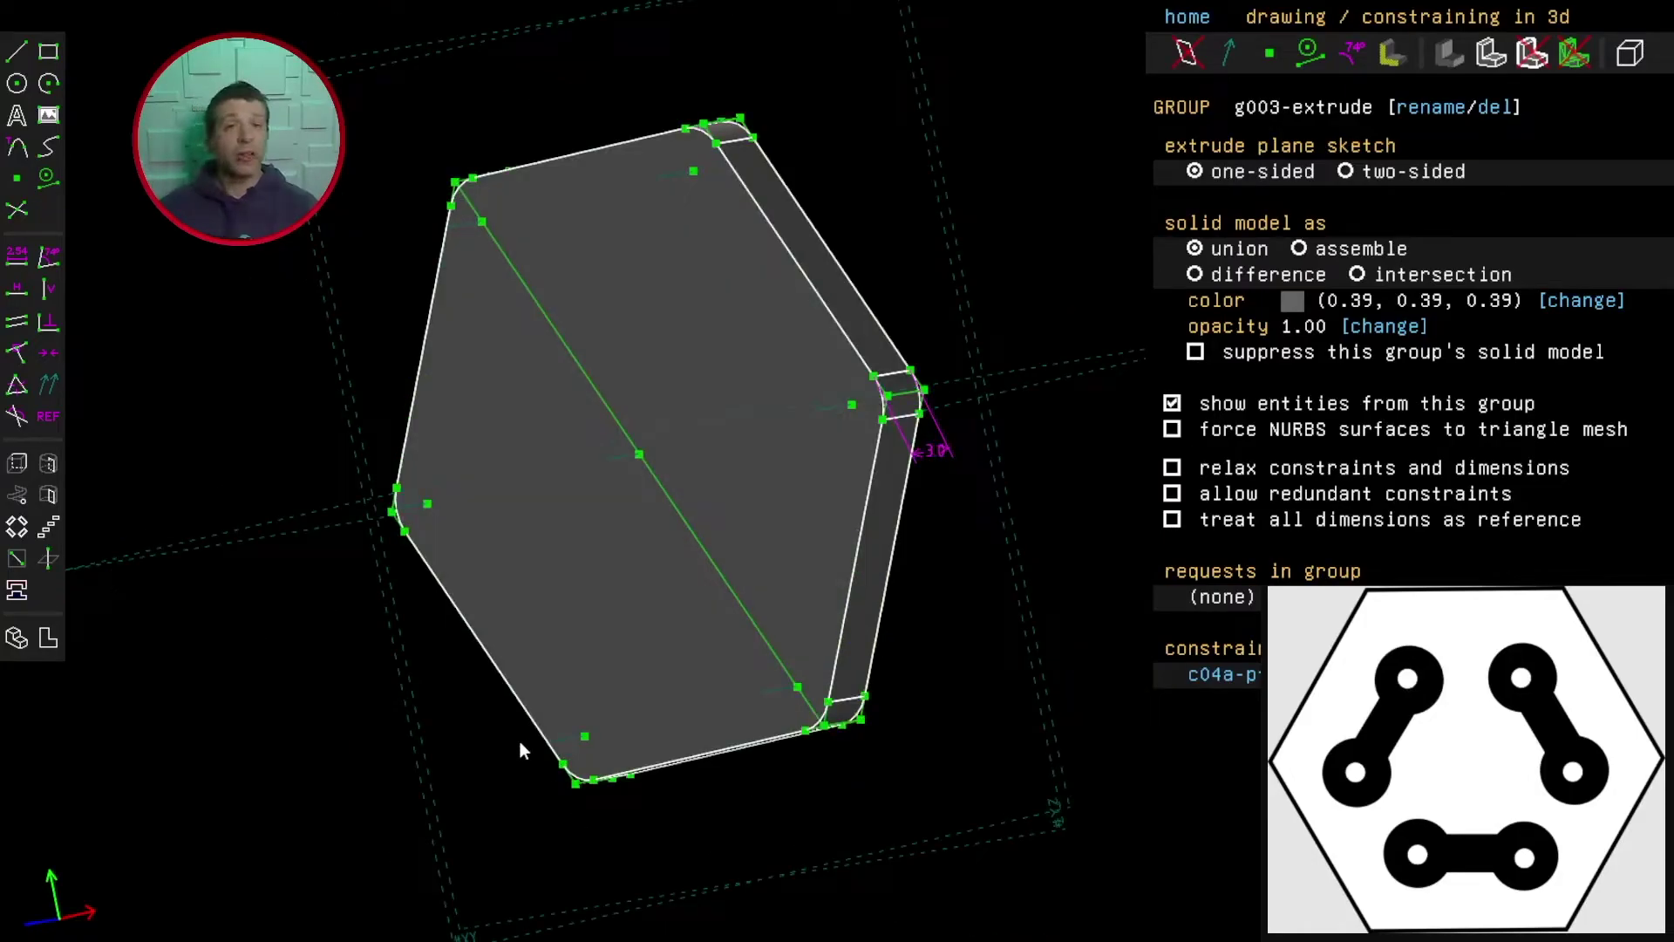
# Sketch two stacked horizontal lines above the origin, the upper one about 14.6 long, and constrain them to equal length
pyautogui.press('w')
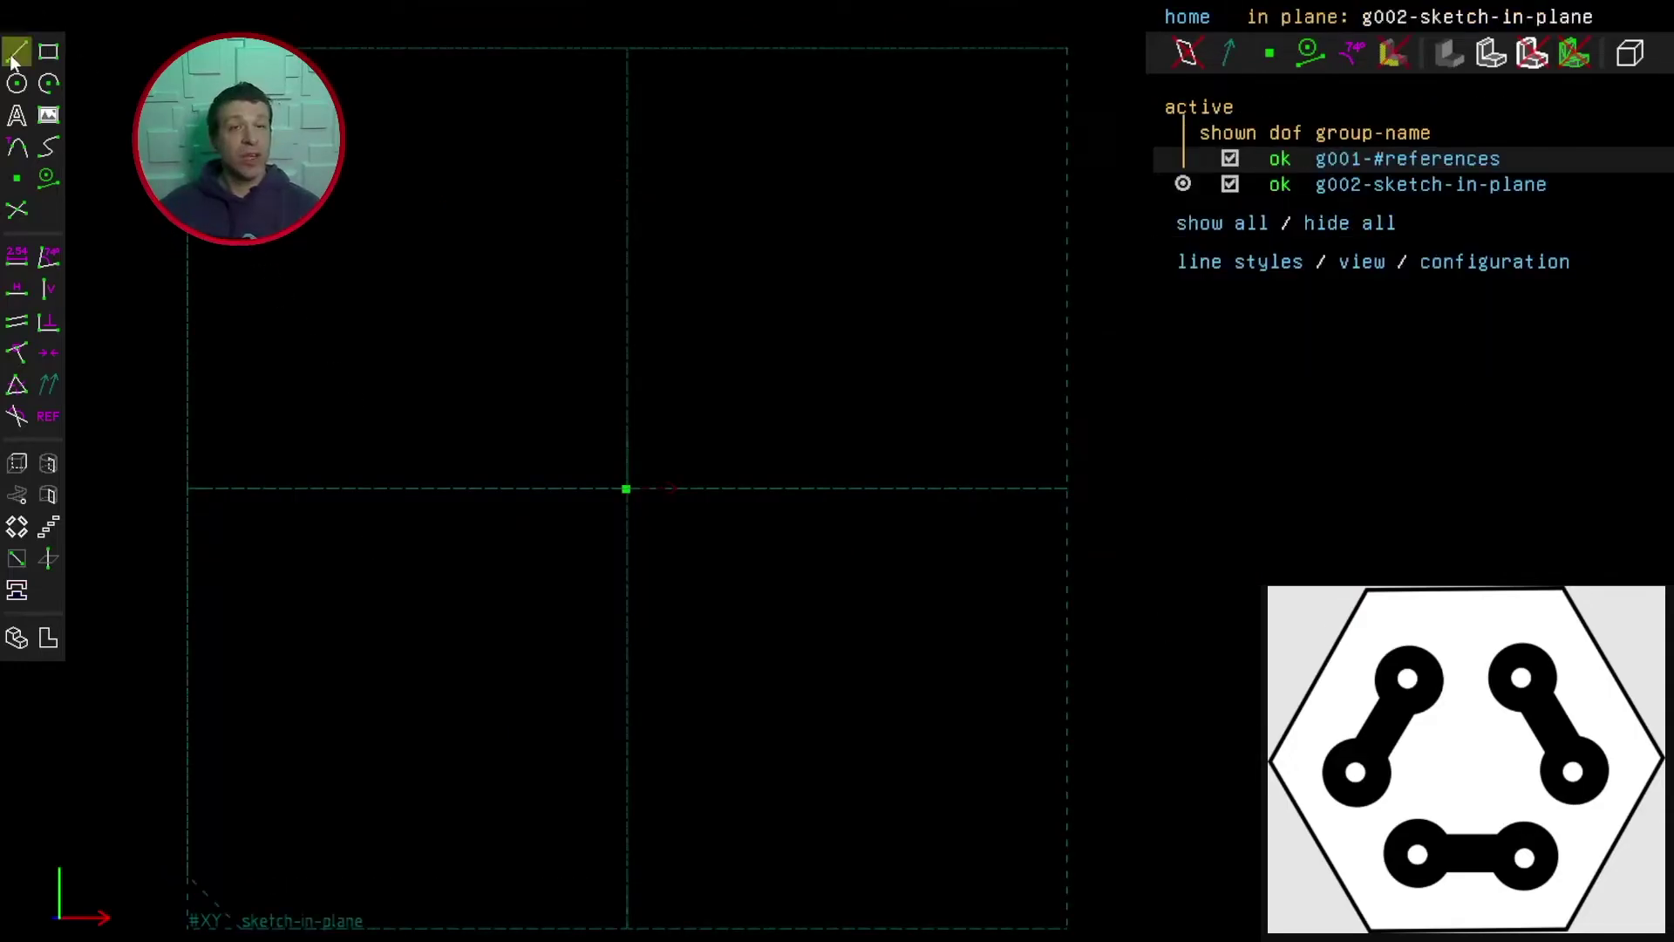
pyautogui.click(15, 52)
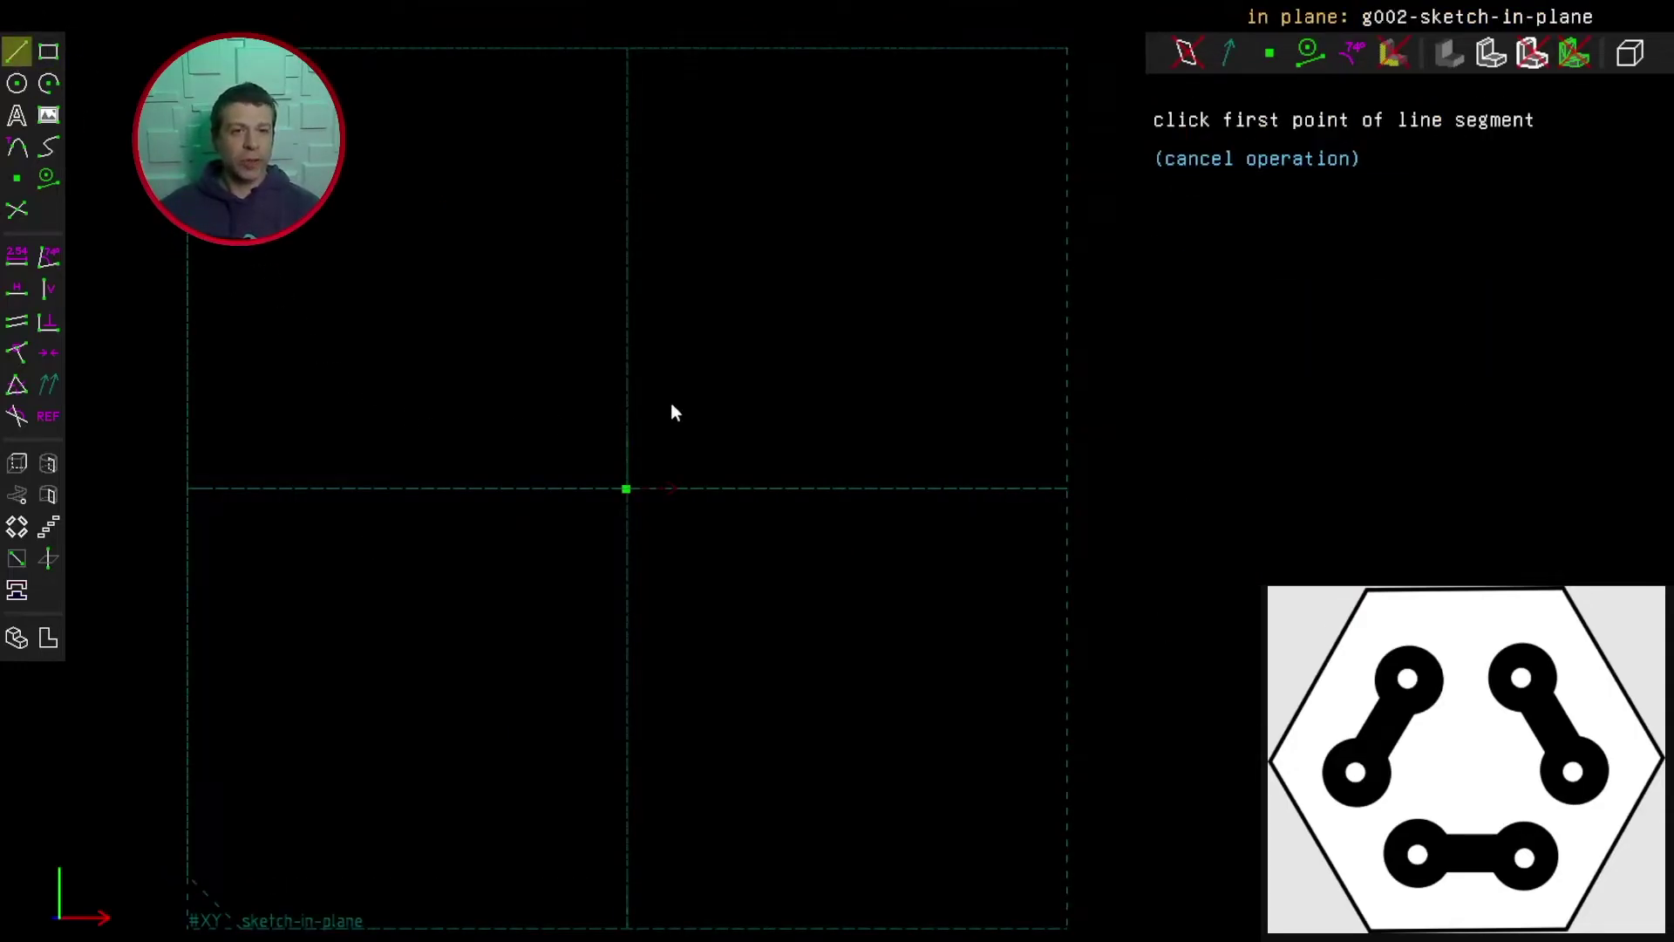
pyautogui.moveTo(669, 401); pyautogui.dragTo(743, 402)
pyautogui.press('s')
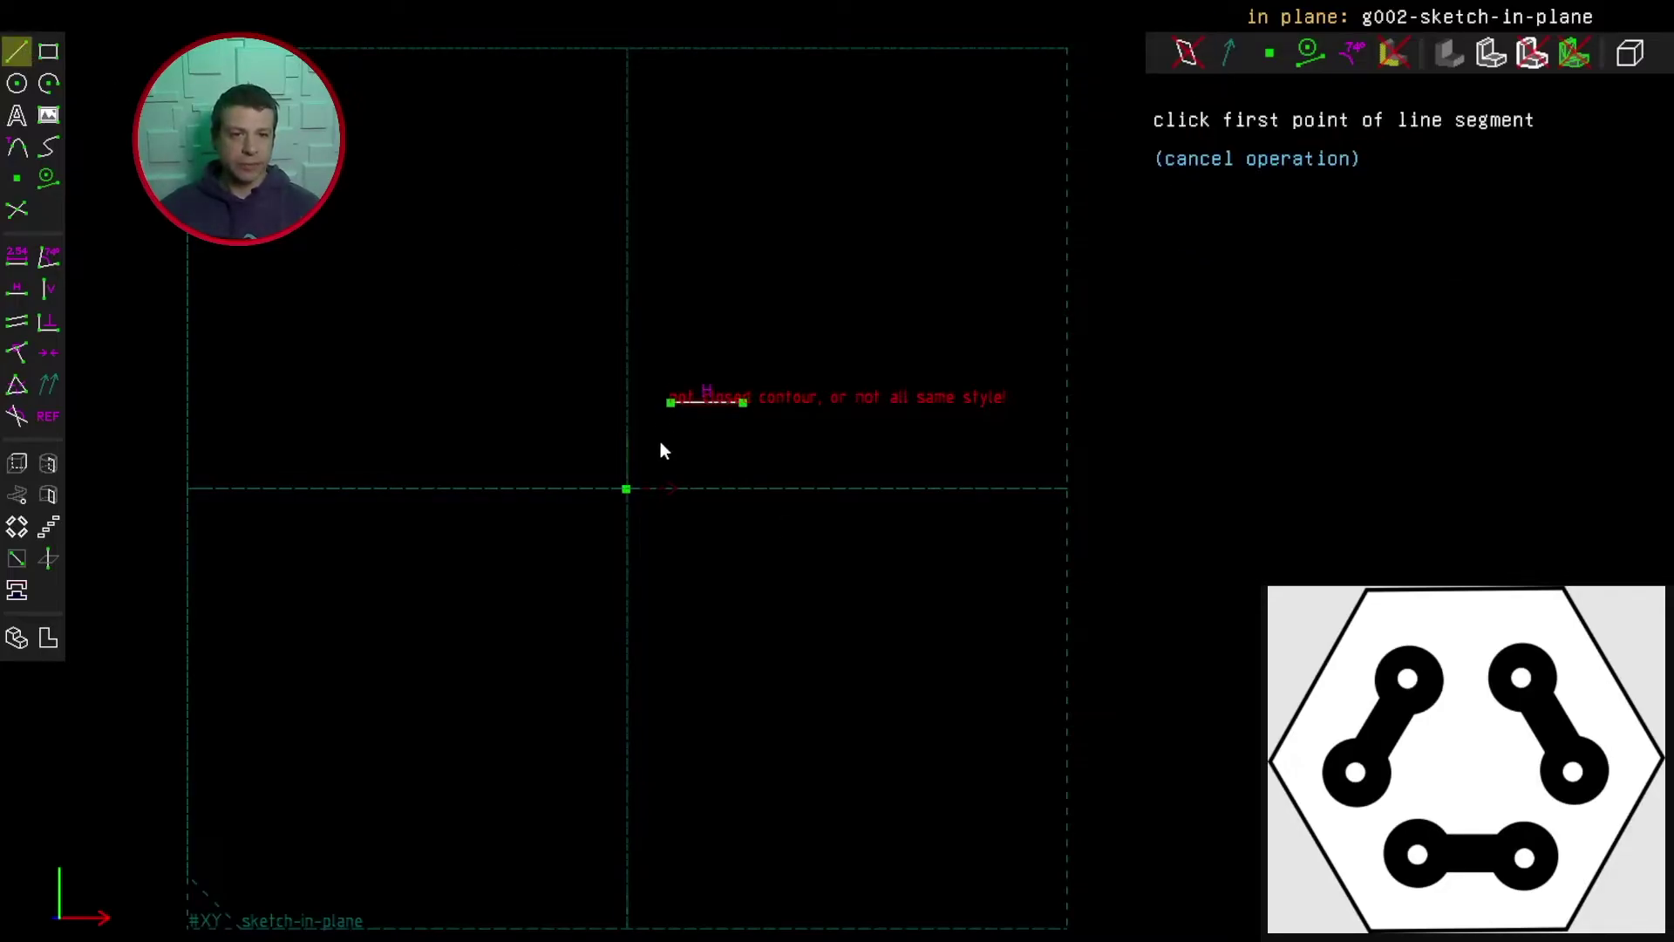
pyautogui.moveTo(661, 443); pyautogui.dragTo(766, 463)
pyautogui.press('h')
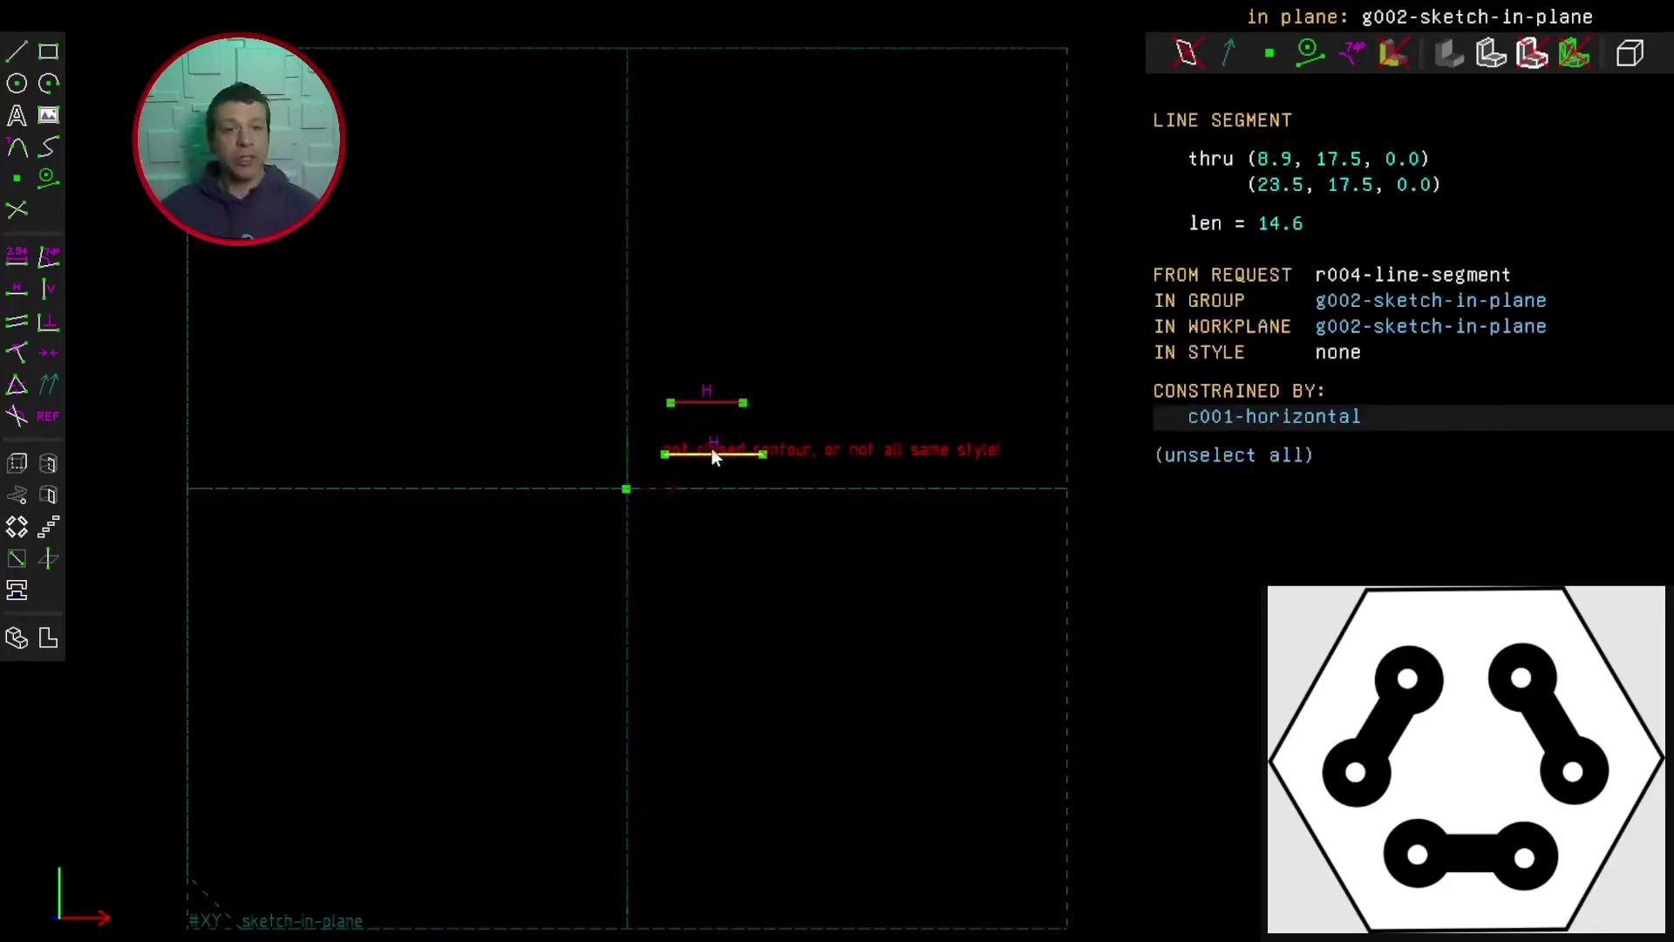
pyautogui.click(712, 451)
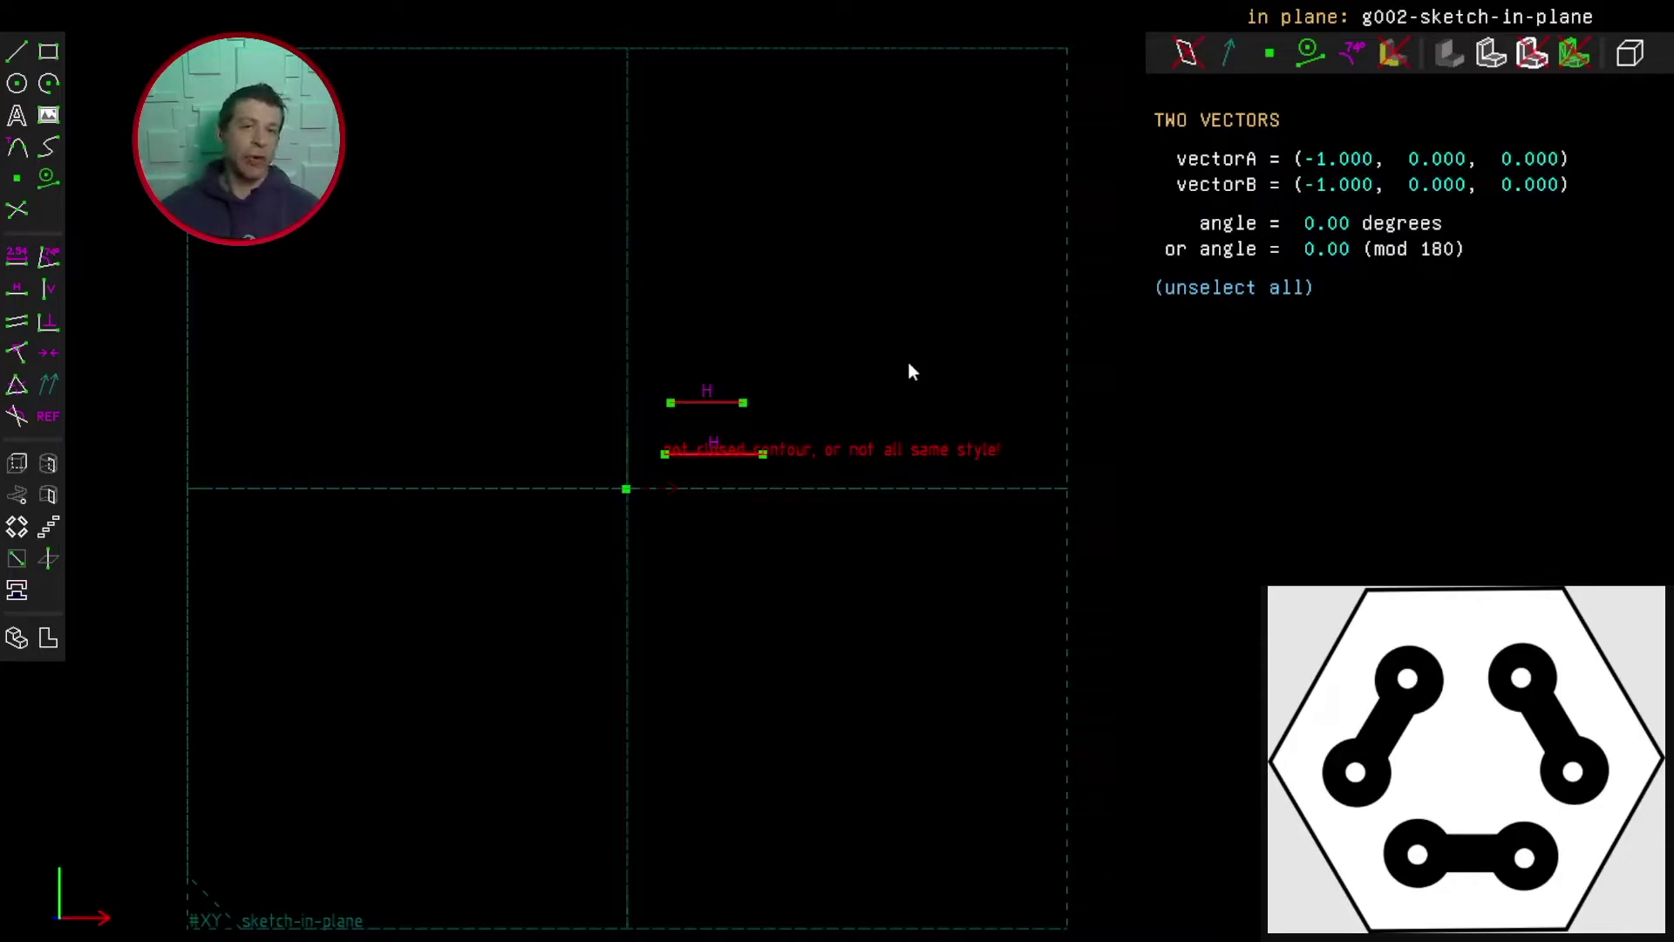
pyautogui.press('q')
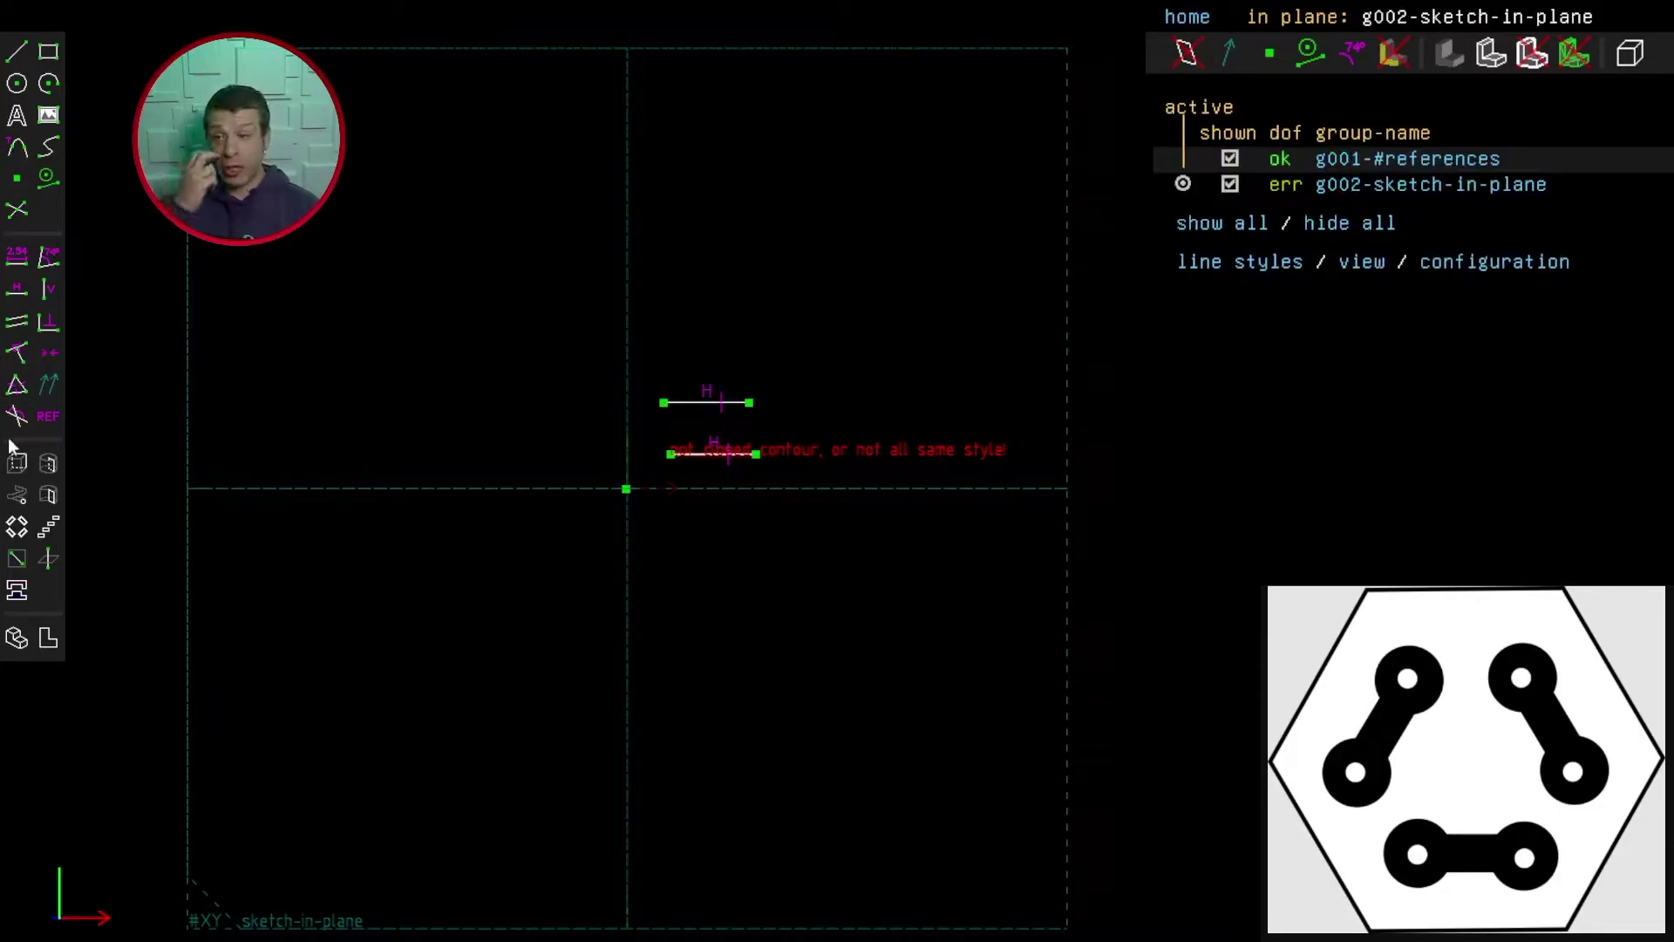
# Connect the two lines with outward arcs at both ends to form a closed contour
pyautogui.press('a')
pyautogui.click(664, 402)
pyautogui.click(672, 455)
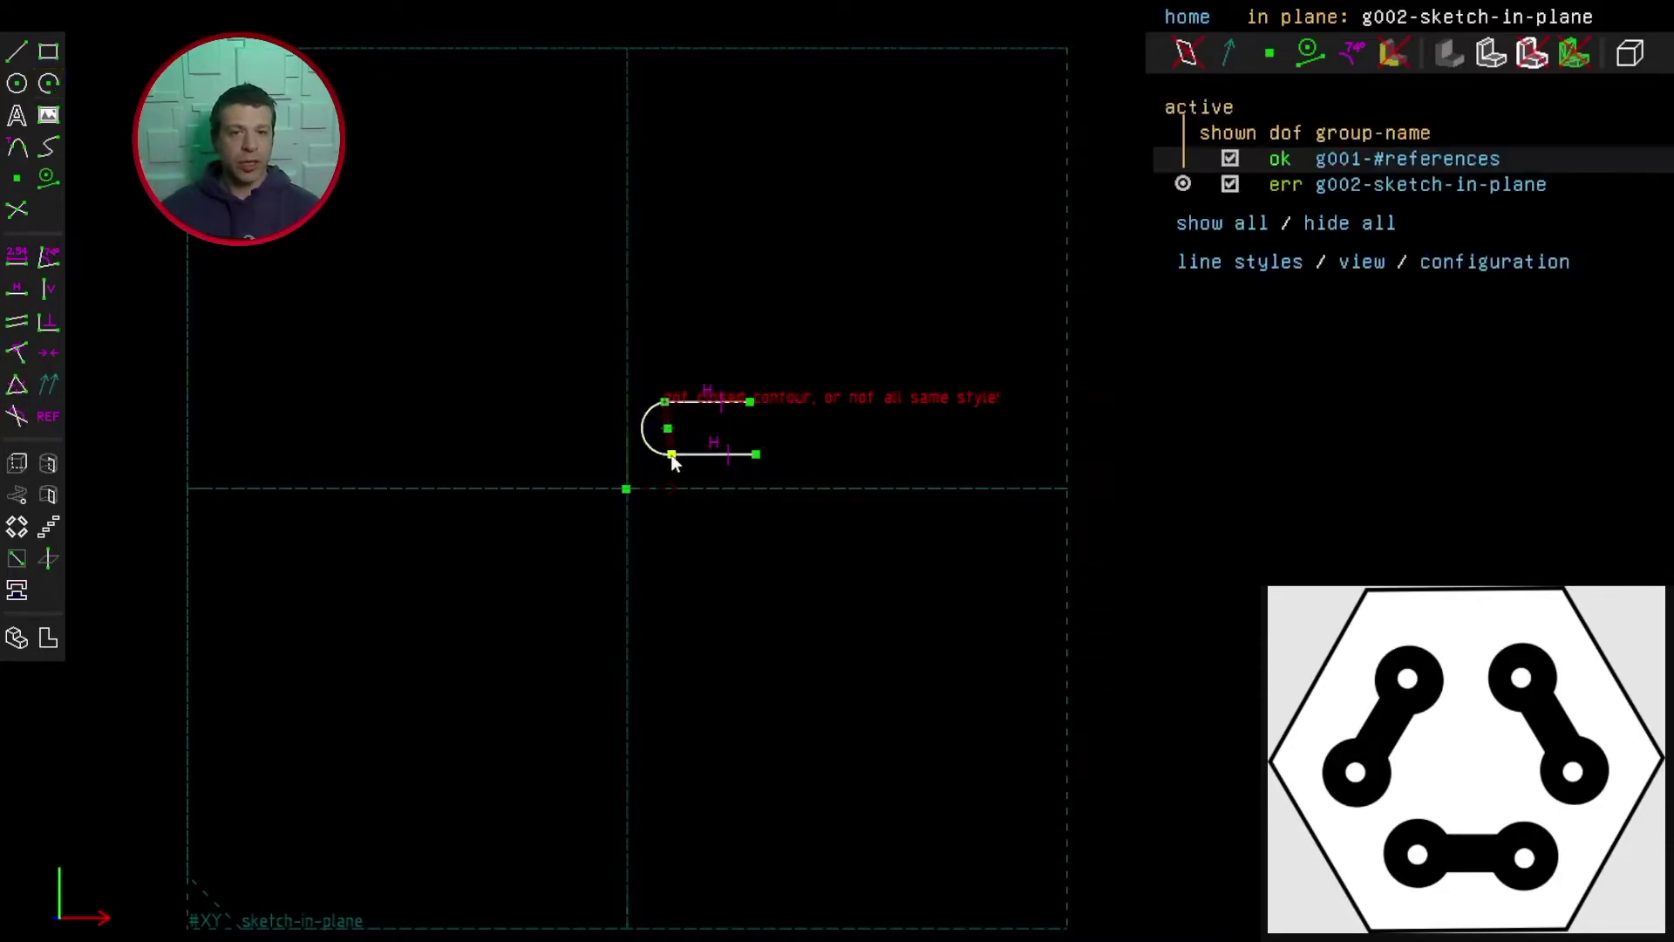
pyautogui.press('a')
pyautogui.click(756, 454)
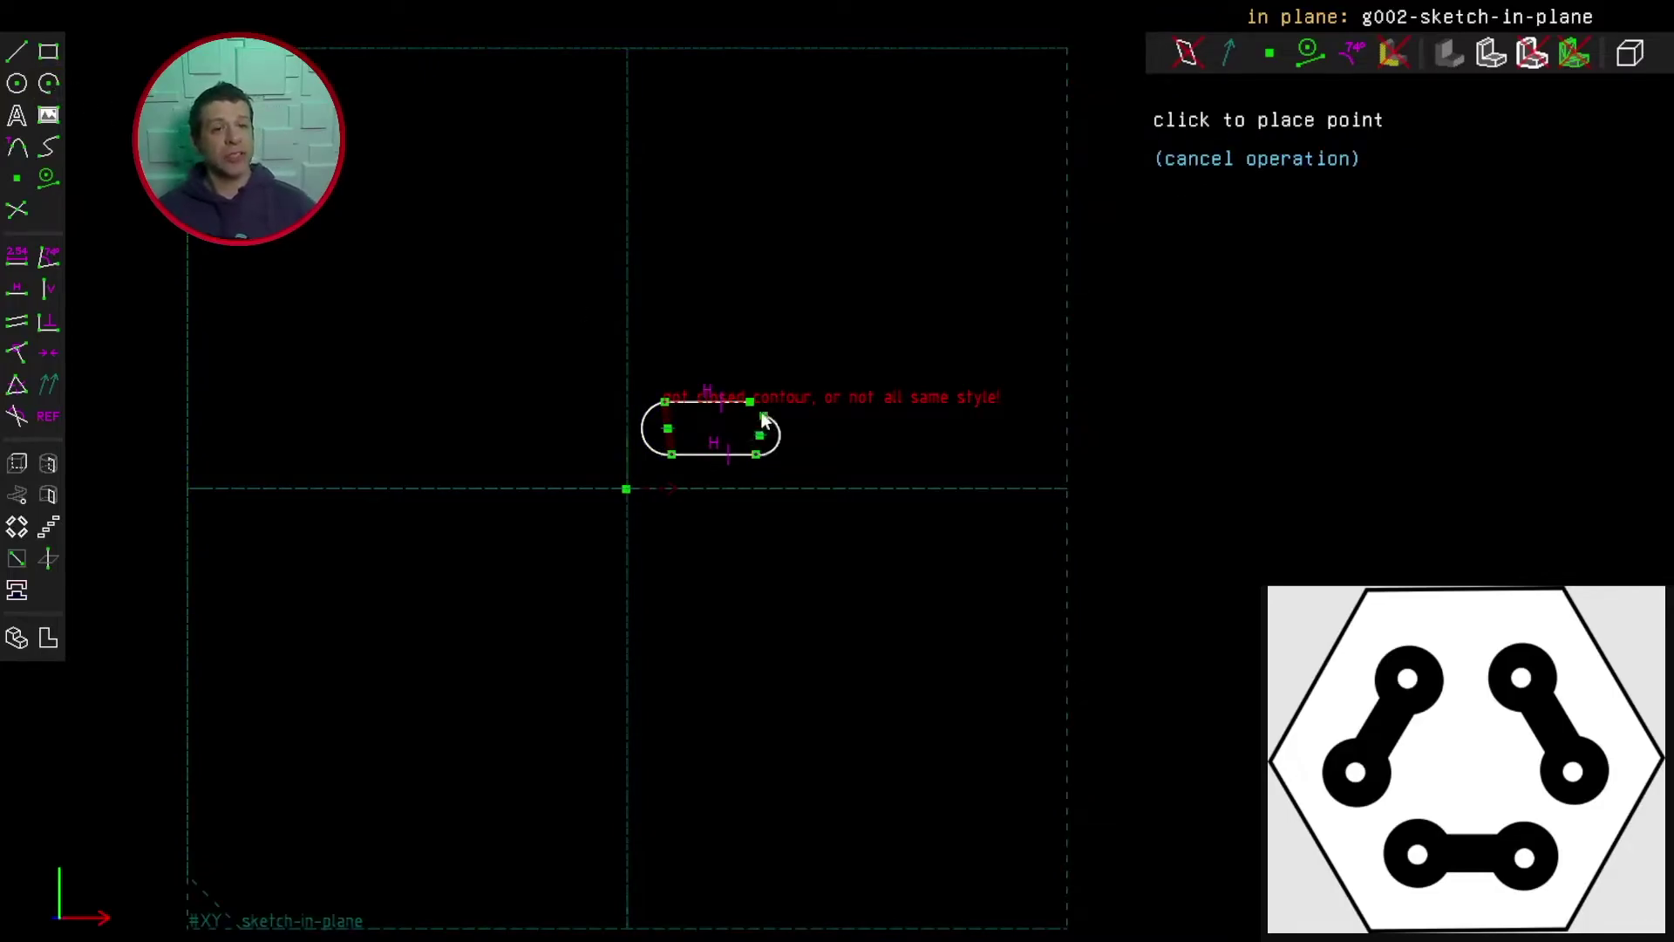
pyautogui.click(750, 402)
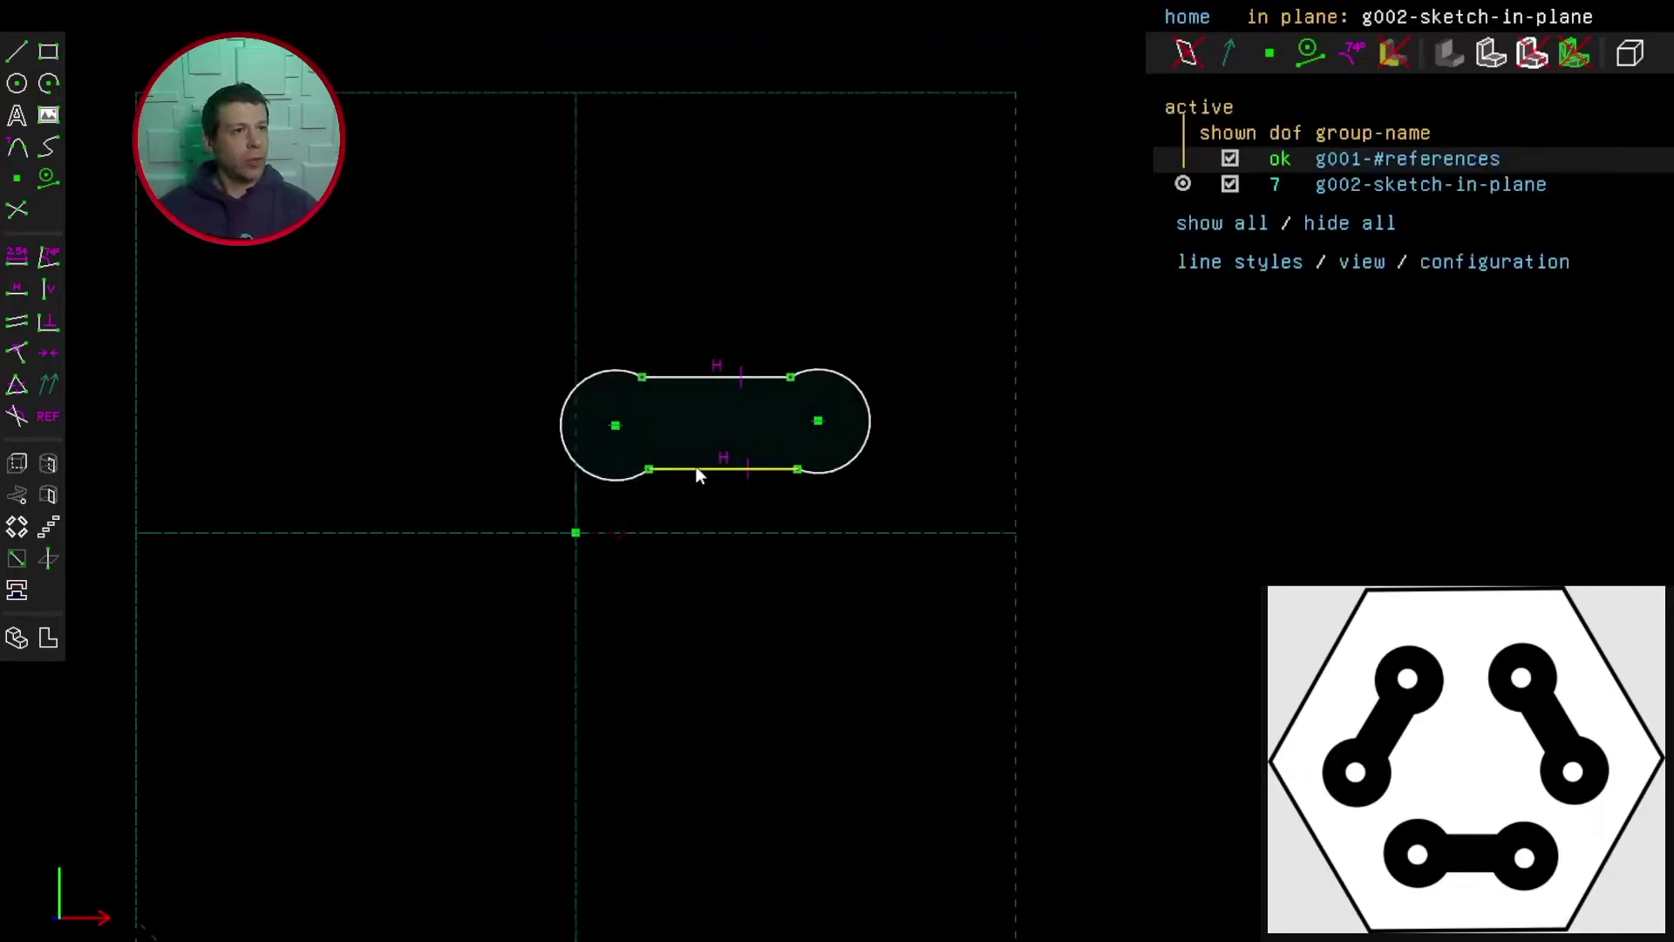
# Align the left endpoints of the two lines vertically and set the upper line's length to 3
pyautogui.moveTo(695, 466); pyautogui.dragTo(692, 422)
pyautogui.click(647, 375)
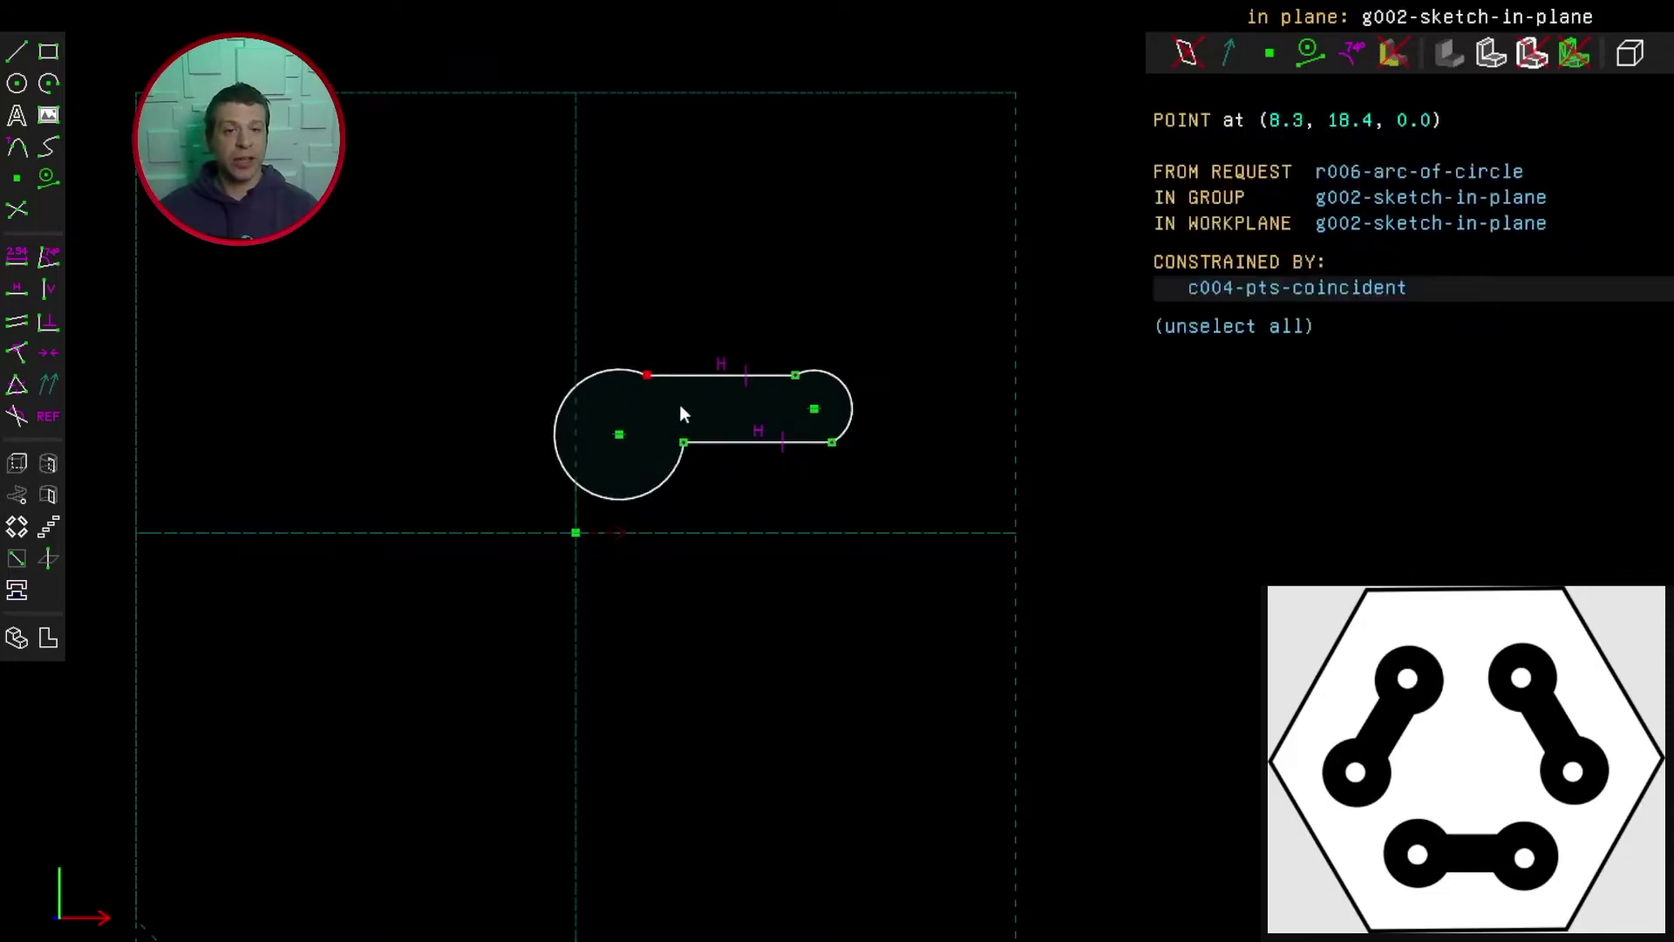
pyautogui.click(683, 442)
pyautogui.click(49, 288)
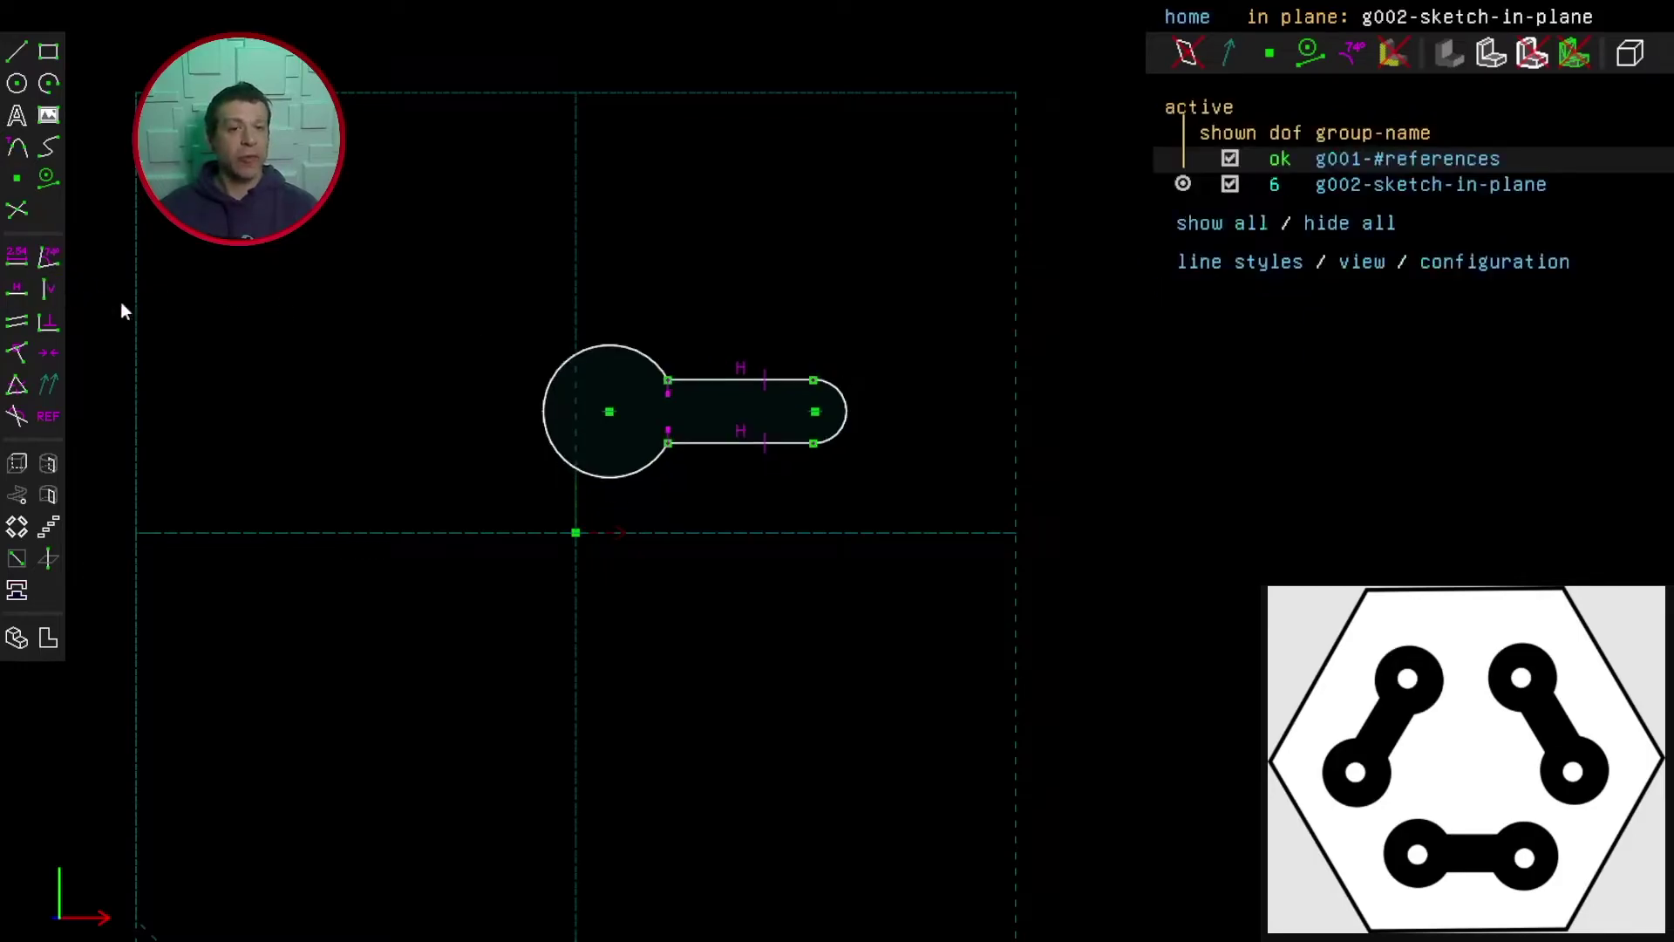
pyautogui.click(729, 384)
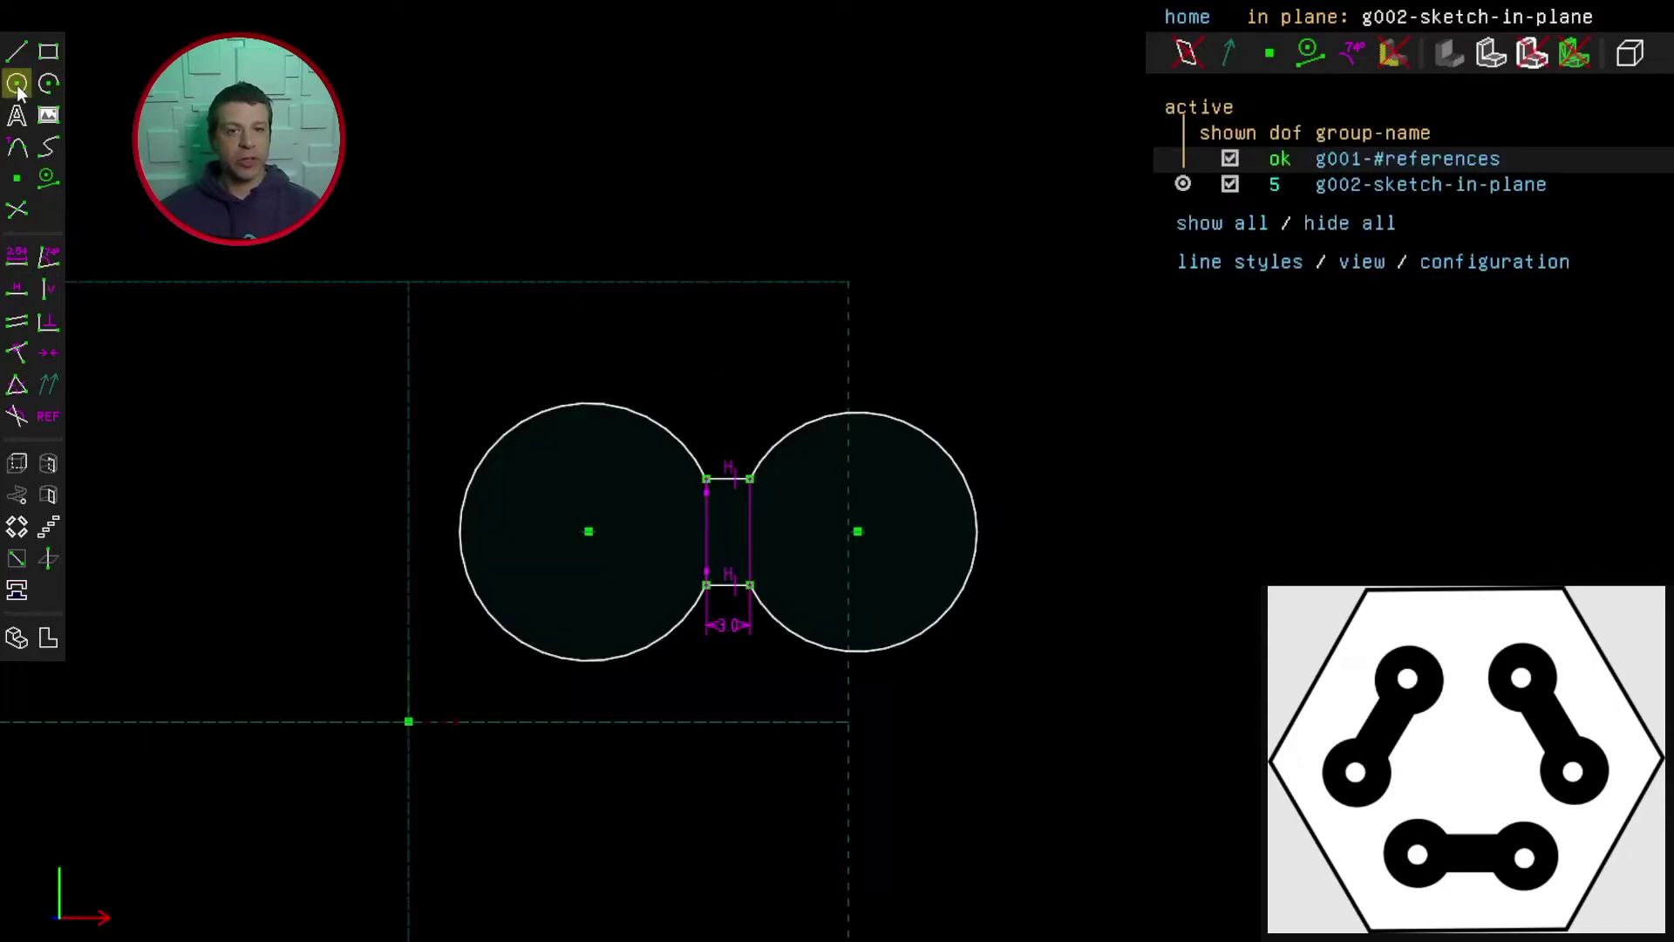
# Draw a small circle at the centre of each of the two end arcs
pyautogui.click(16, 83)
pyautogui.click(589, 531)
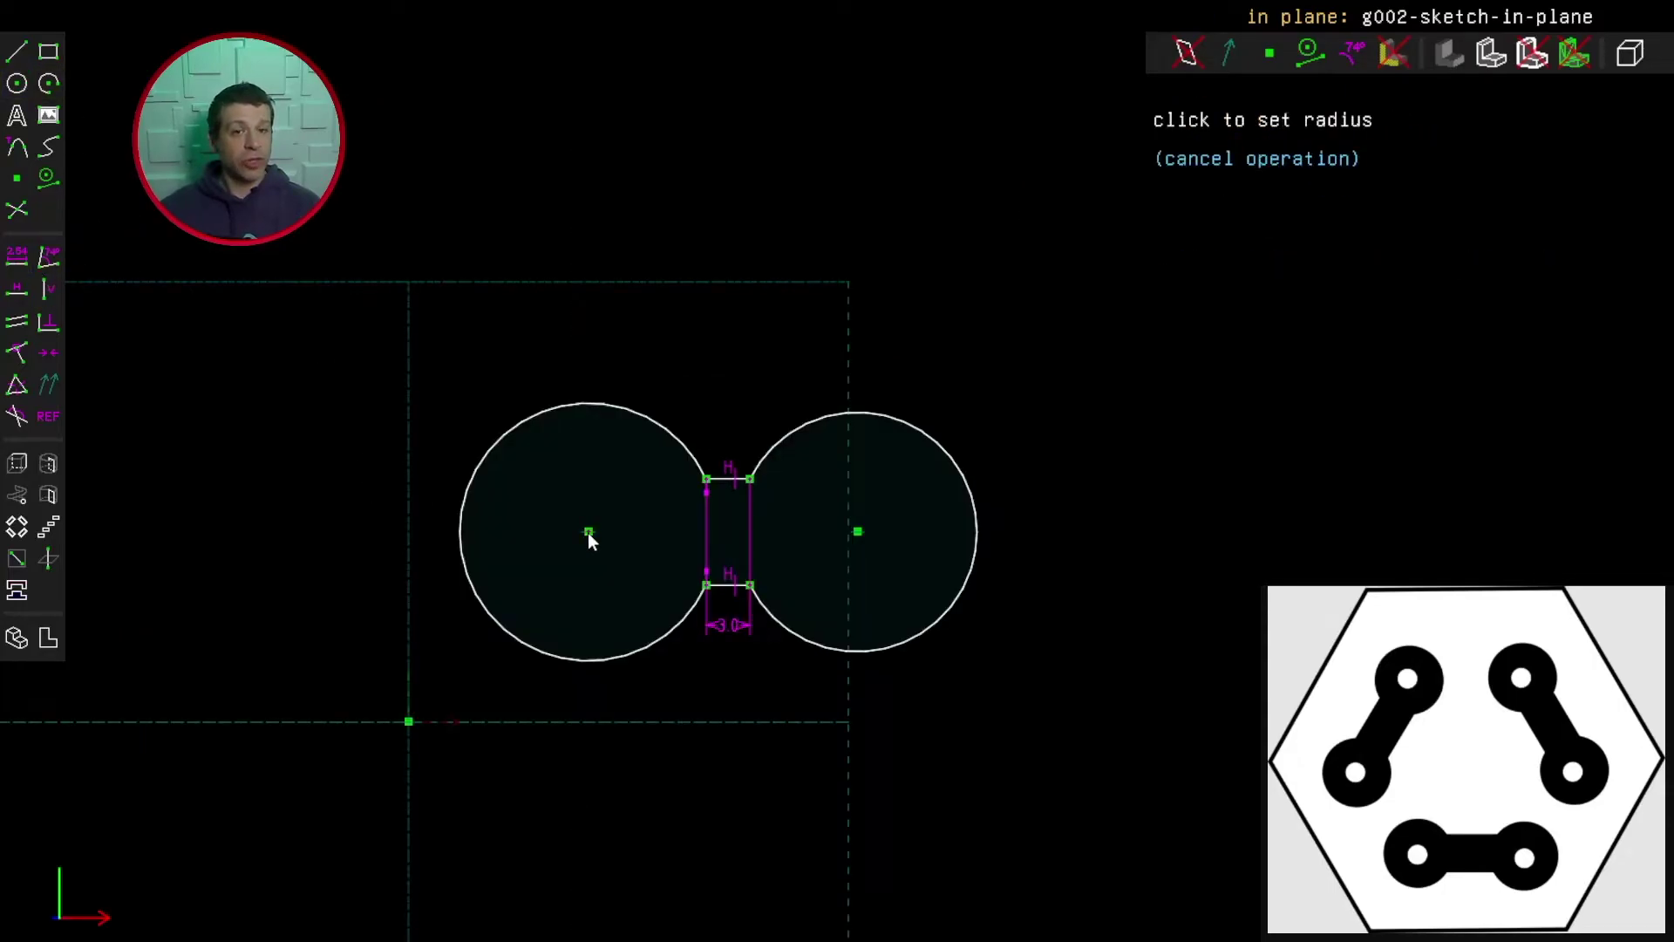
pyautogui.click(628, 508)
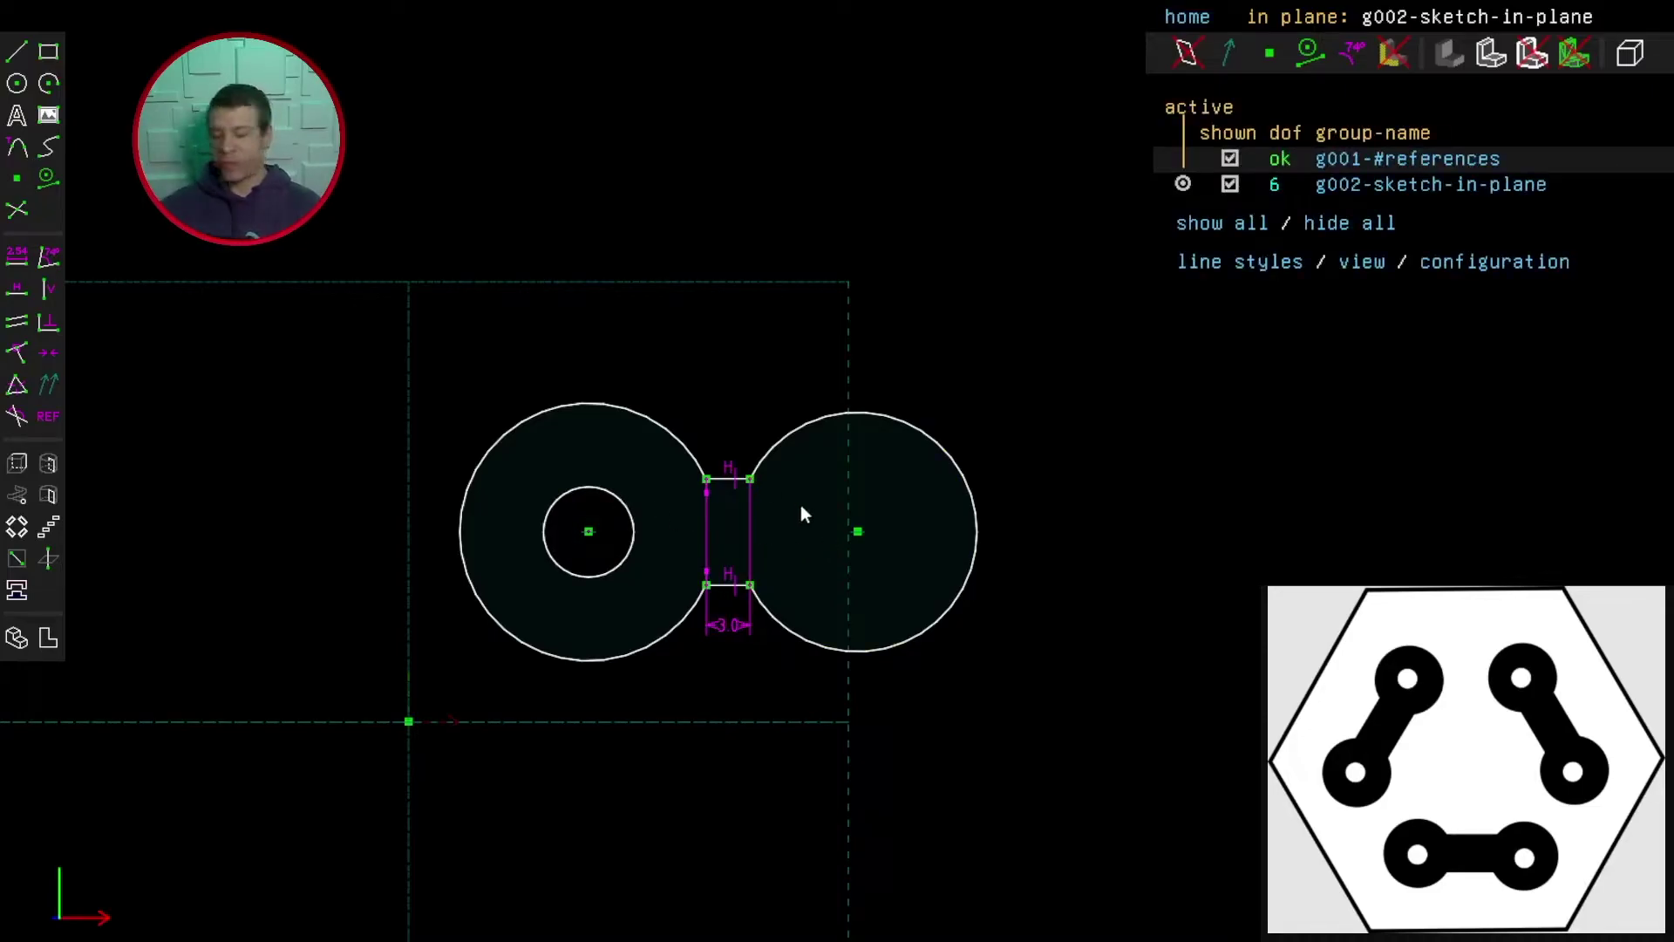
pyautogui.click(17, 83)
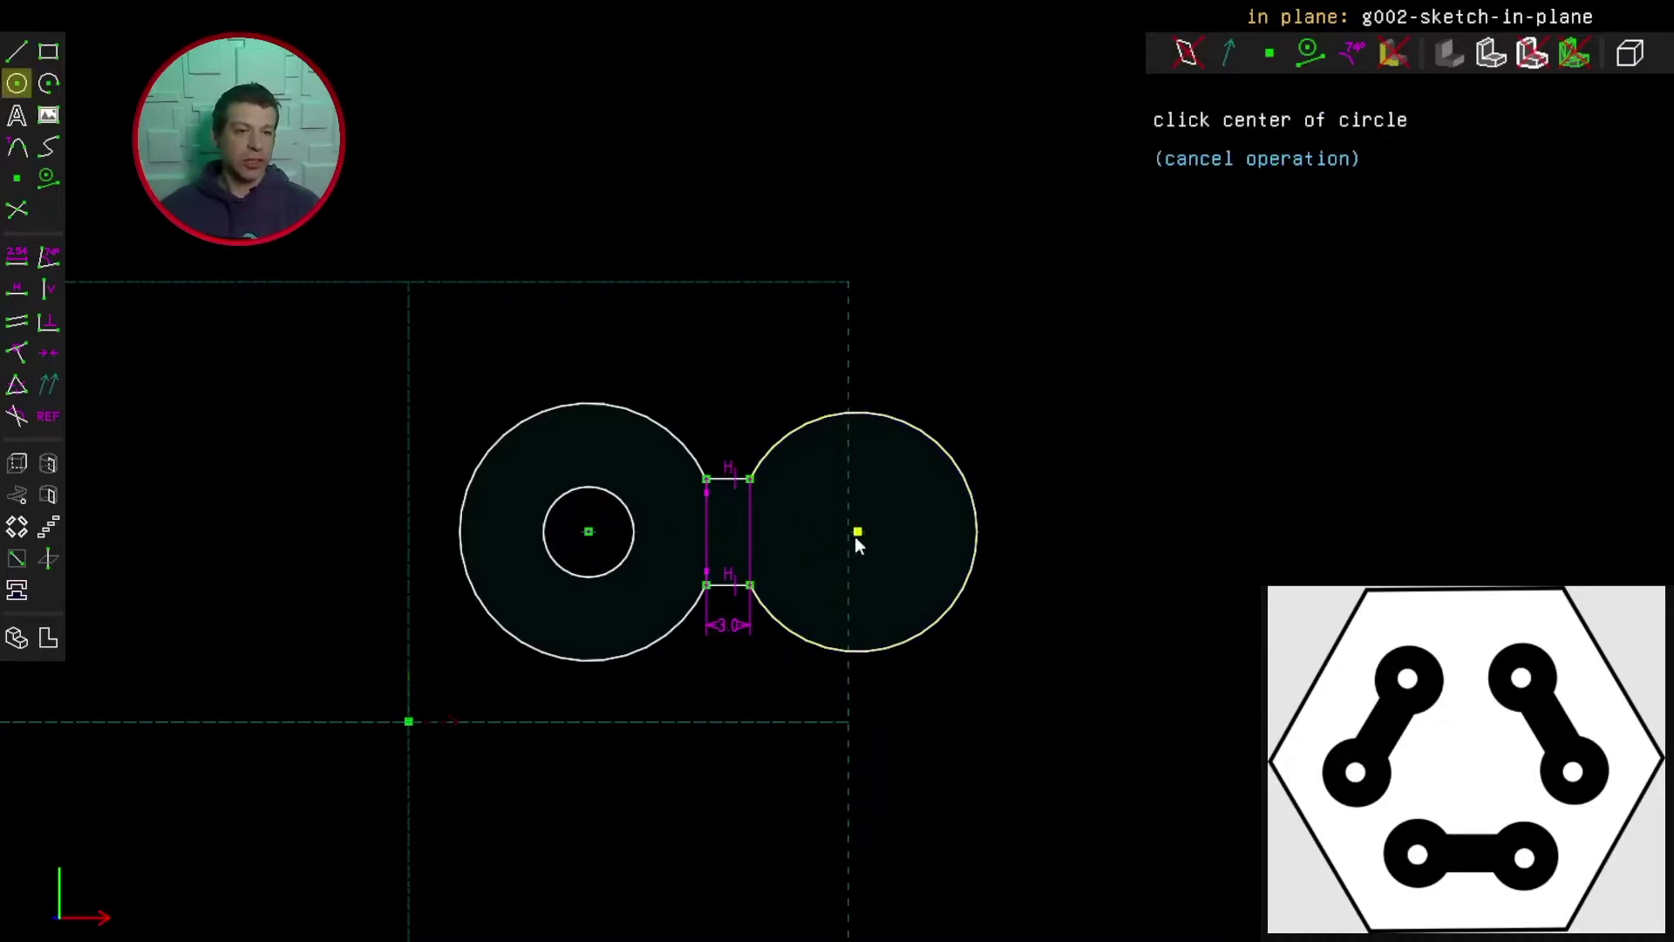
pyautogui.click(857, 532)
pyautogui.click(895, 513)
# Constrain the two inner circles to equal radius
pyautogui.click(630, 515)
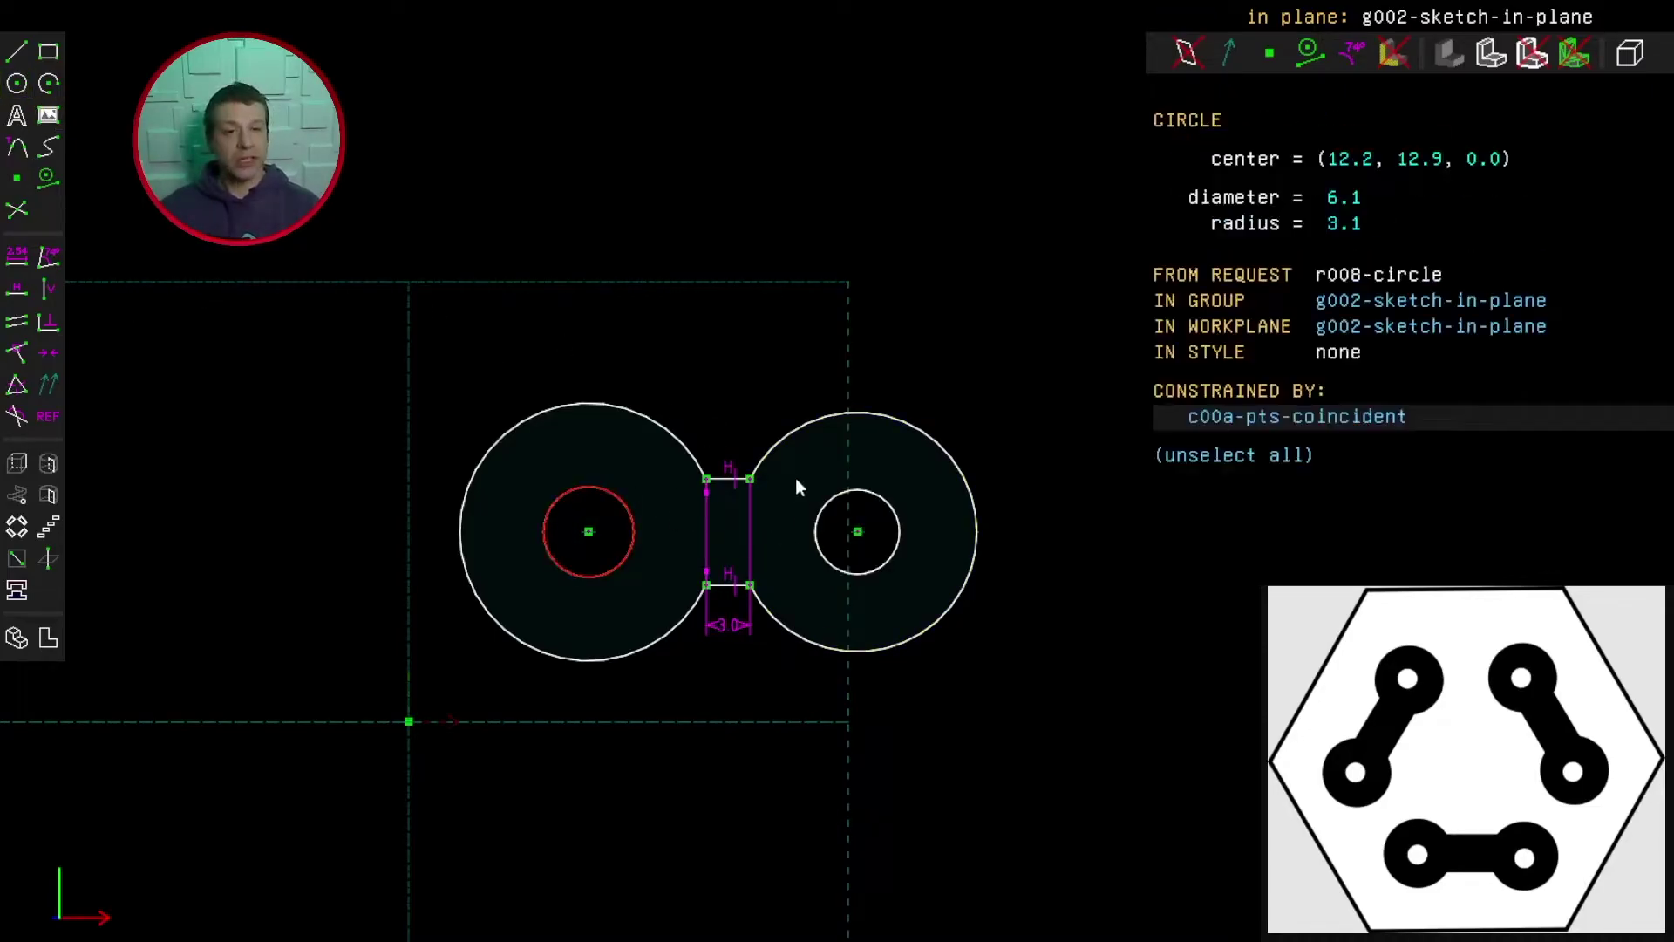
pyautogui.click(837, 500)
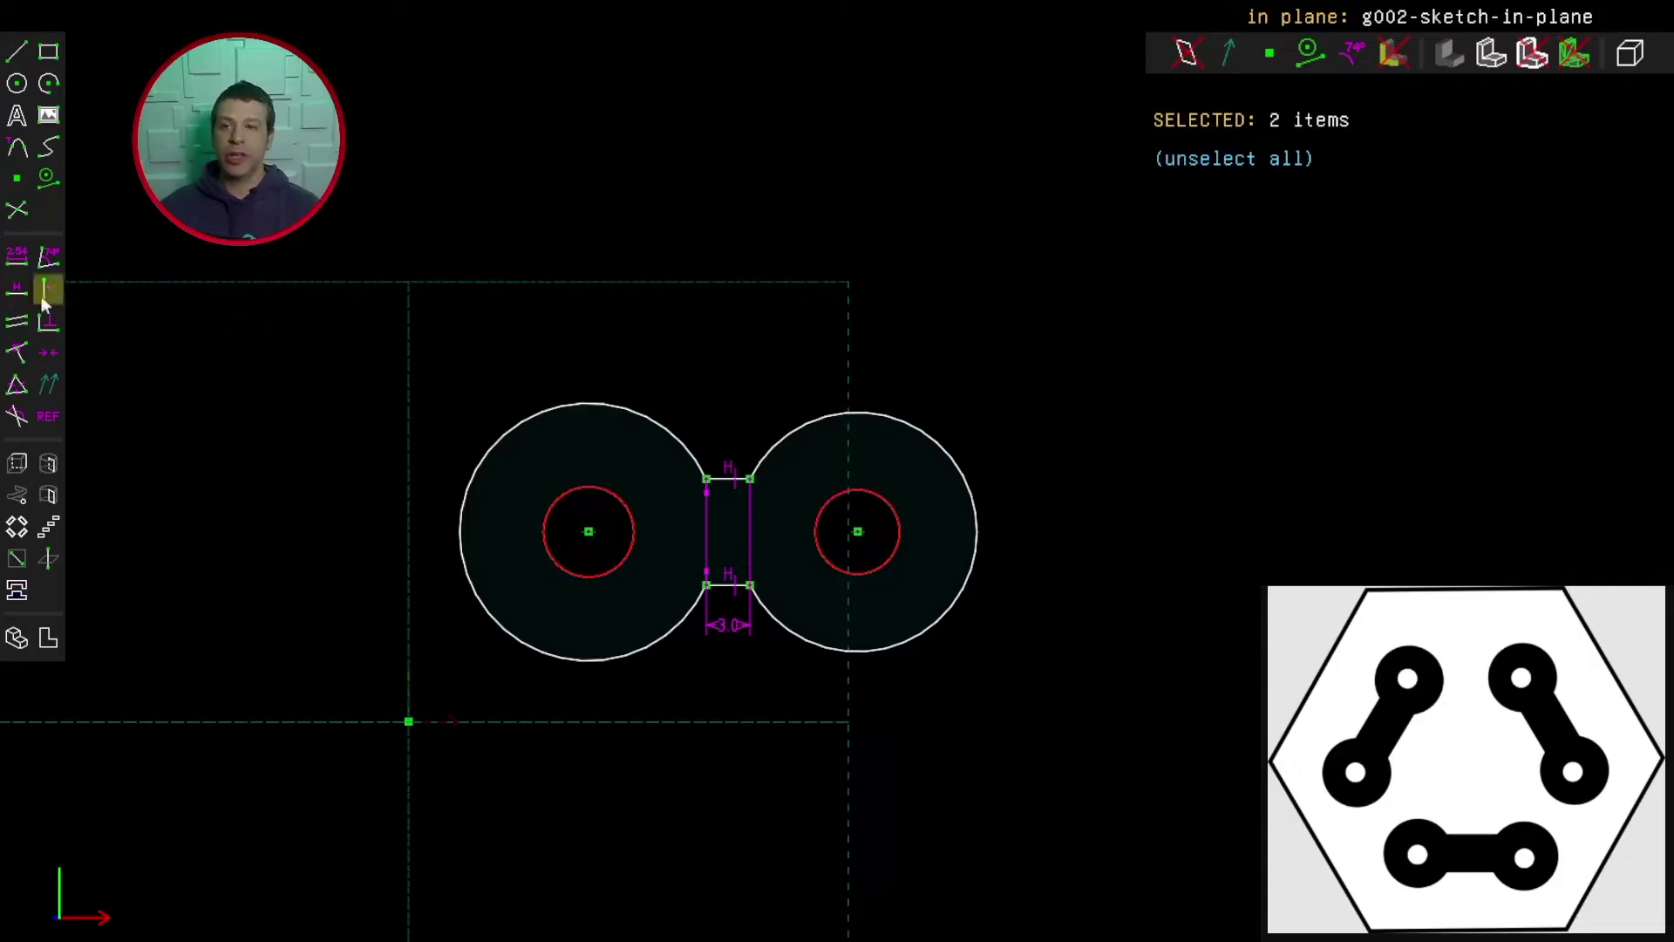
pyautogui.click(26, 411)
# Set the left inner circle's diameter to 2 and move its dimension label outside the circle
pyautogui.click(559, 496)
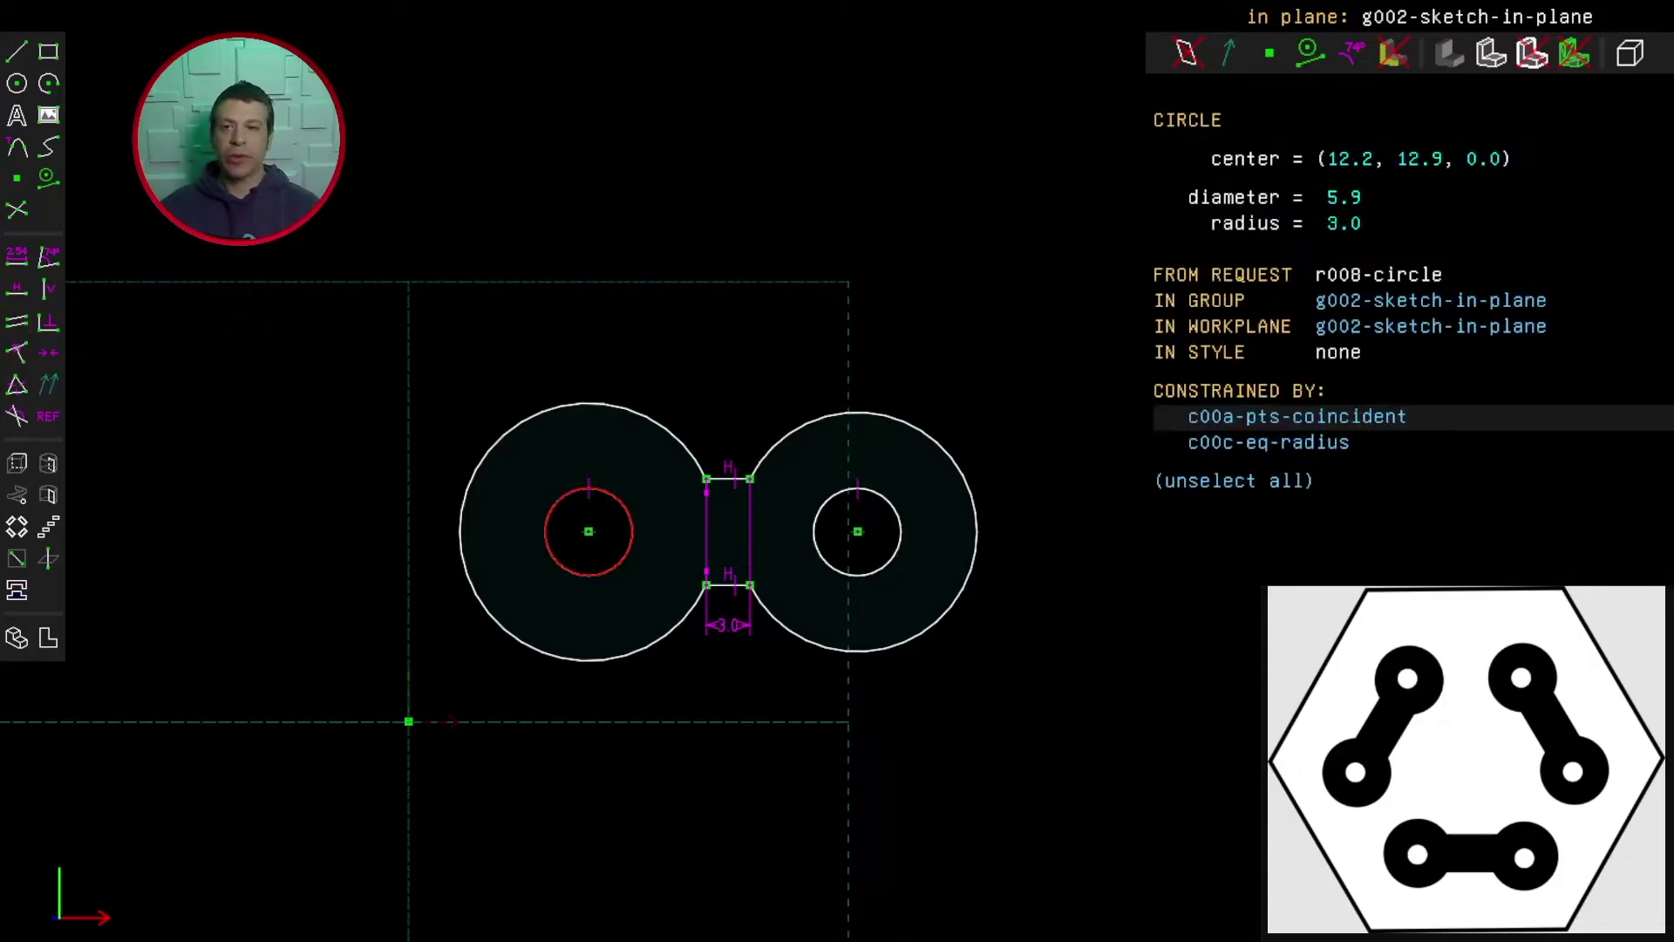
pyautogui.click(7, 260)
pyautogui.write('2')
pyautogui.press('Return')
pyautogui.scroll(3, 637, 531)
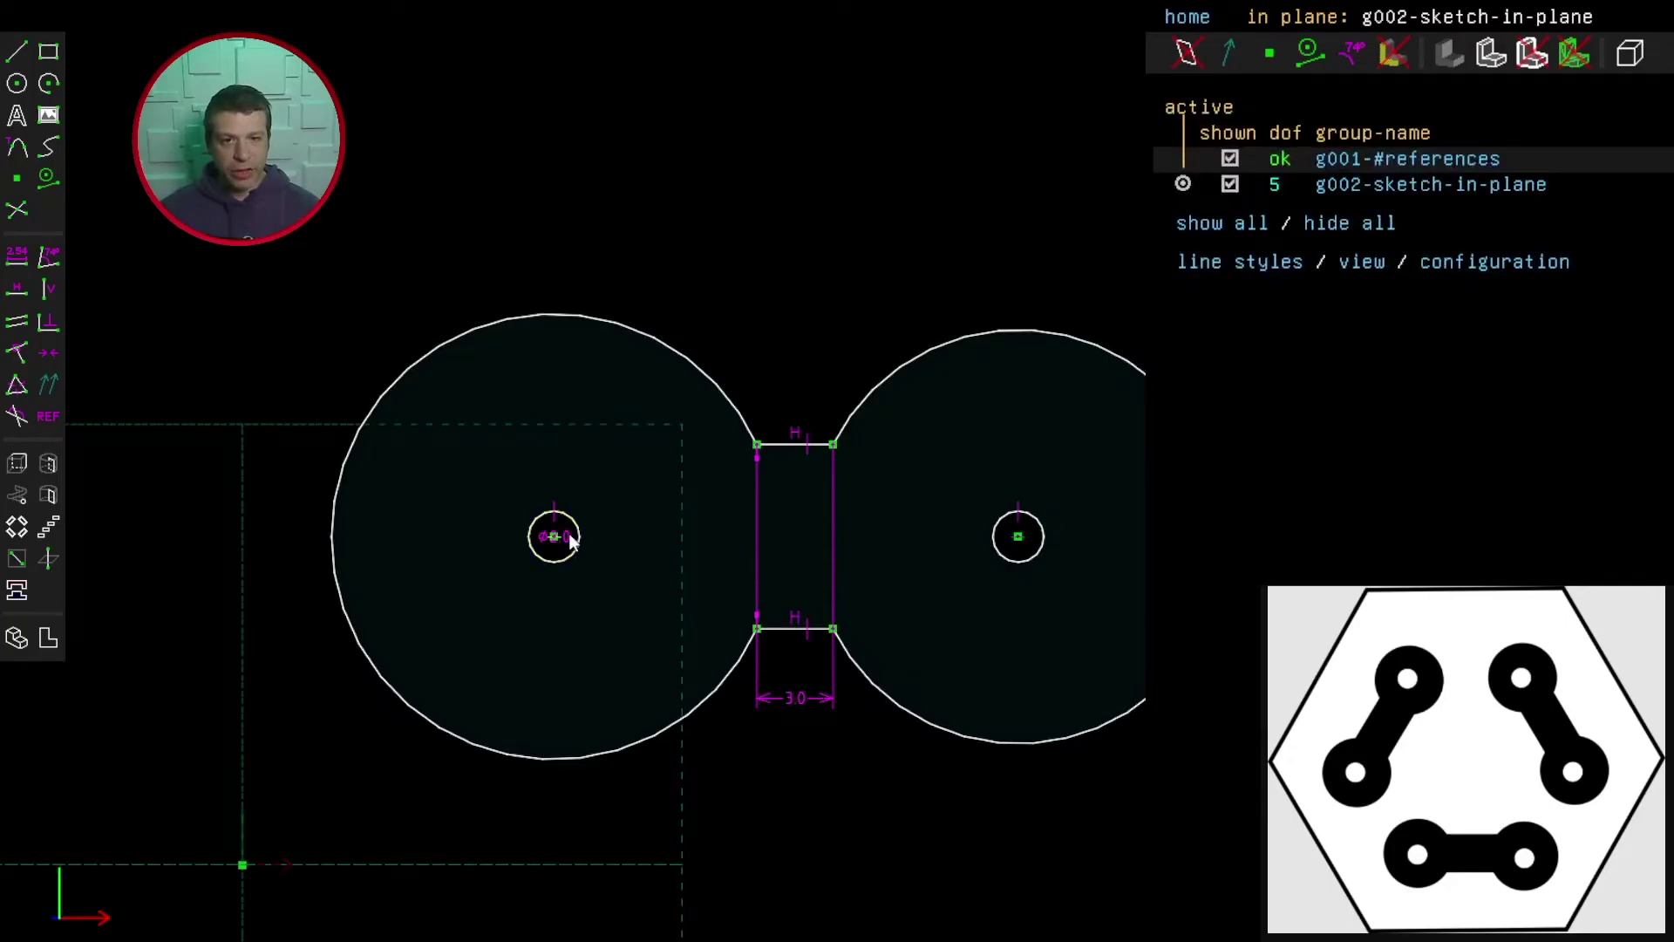
pyautogui.scroll(2, 558, 535)
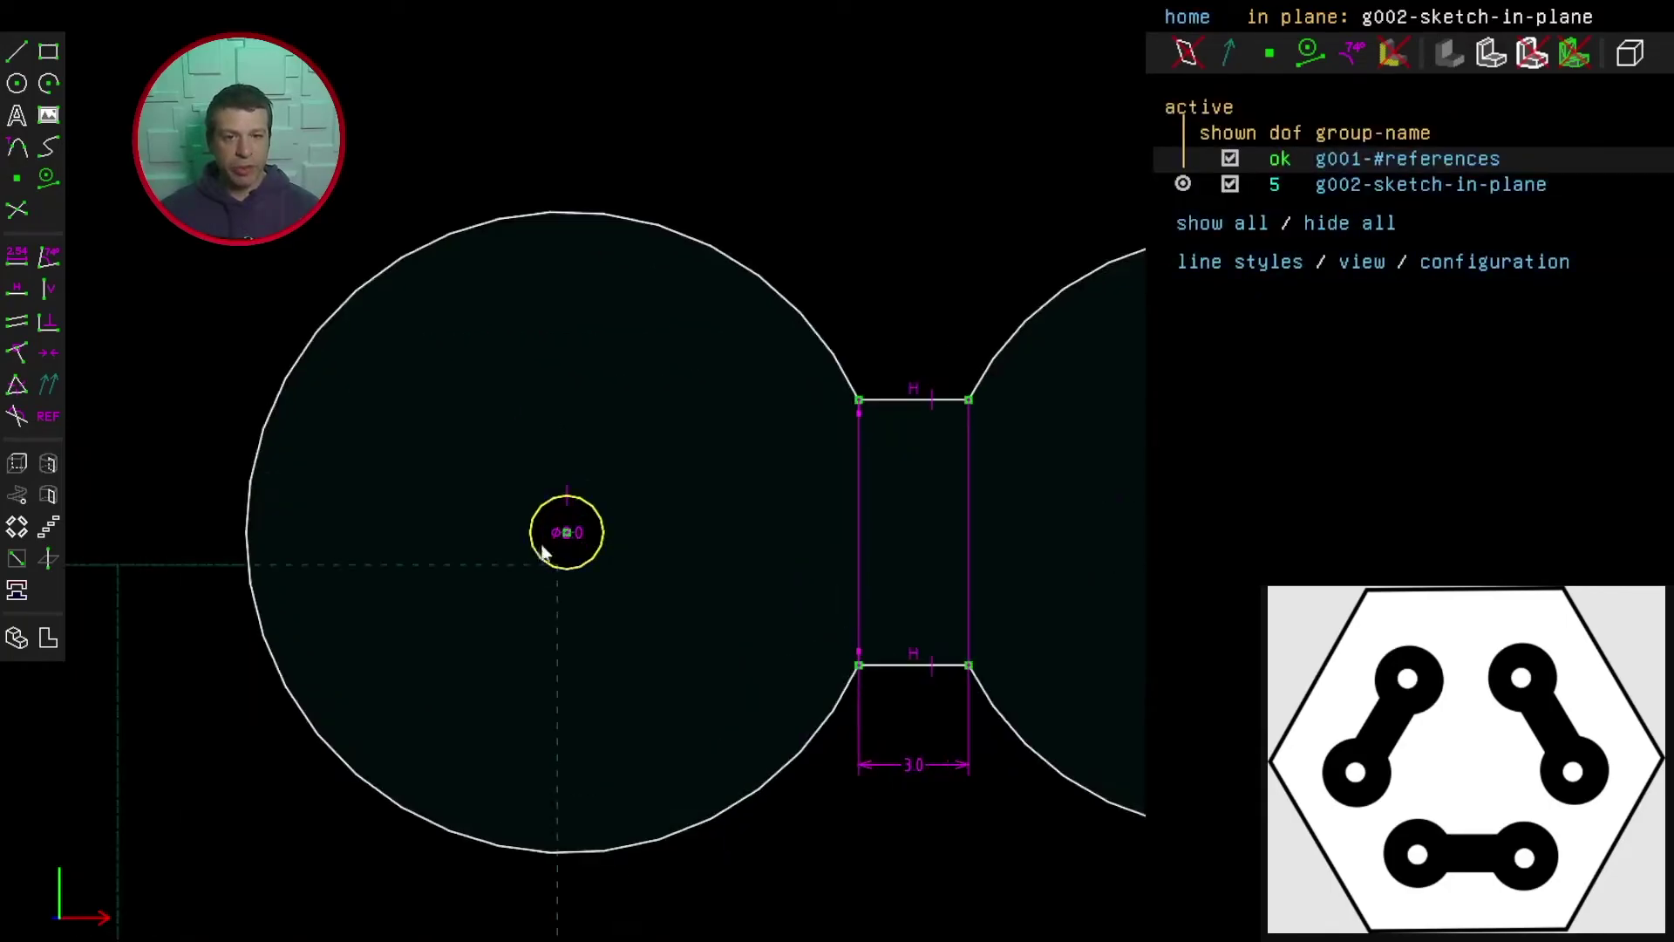
# Set both outer arcs to a diameter of 8 with equal radii and move the lower connecting line closer to the upper one
pyautogui.click(527, 214)
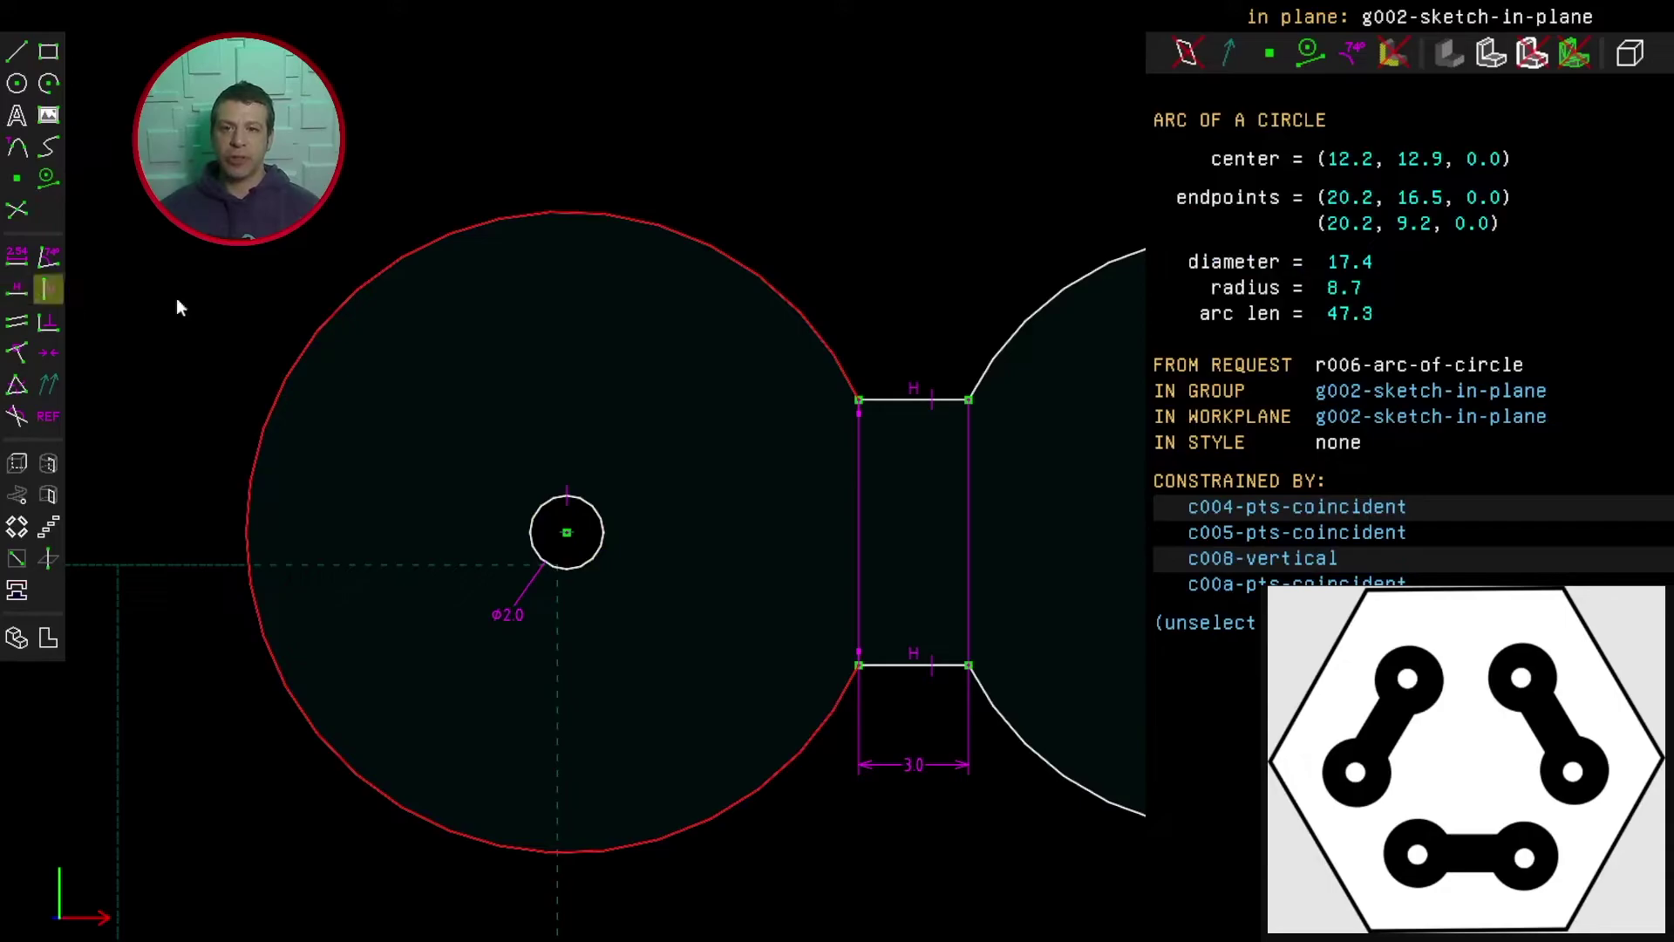
pyautogui.scroll(-2, 705, 373)
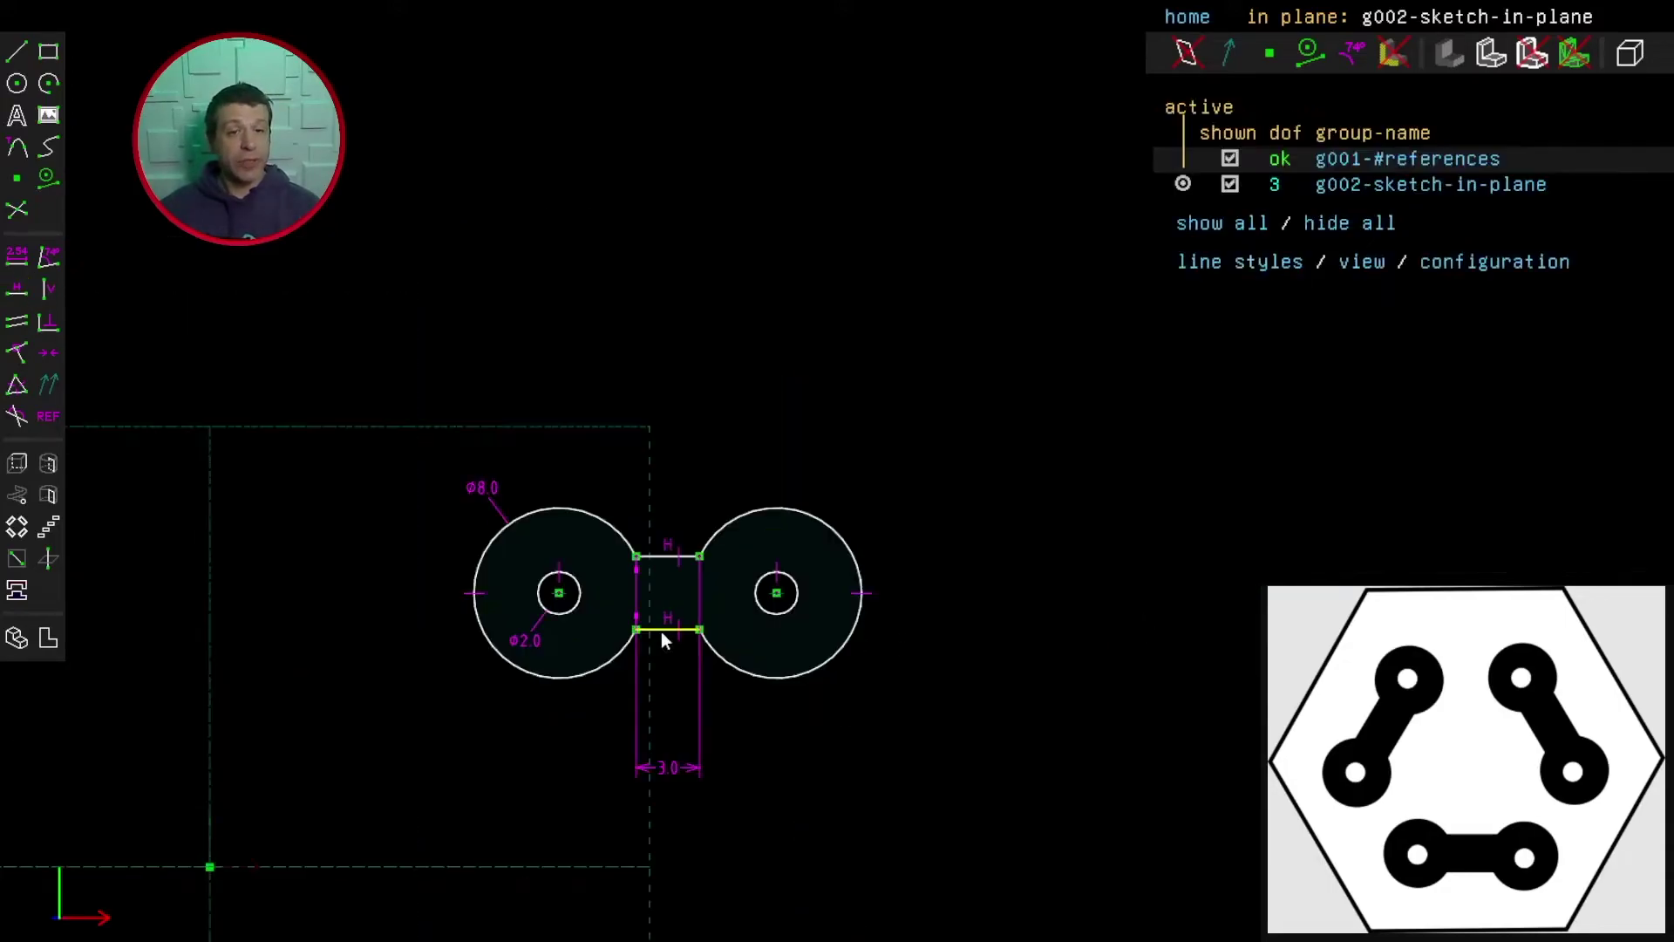
pyautogui.moveTo(655, 622)
pyautogui.mouseDown()
pyautogui.moveTo(659, 638)
pyautogui.moveTo(659, 602)
pyautogui.moveTo(663, 626)
pyautogui.mouseUp()
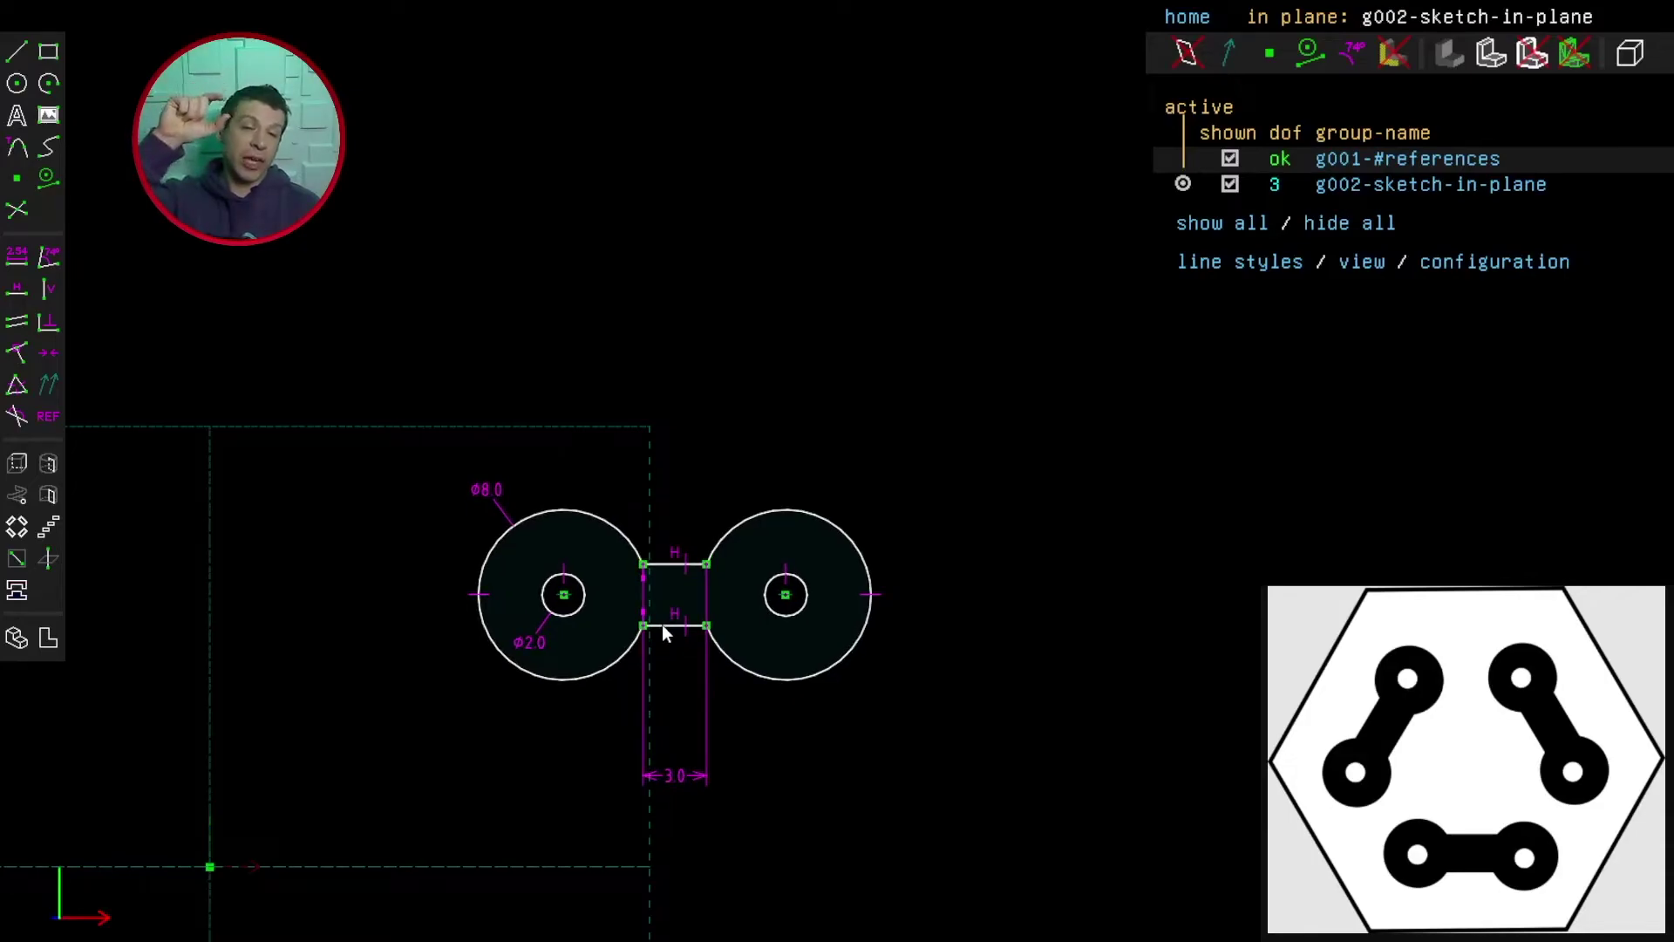
# Set the vertical distance between the left ends of the two connecting lines to 3
pyautogui.click(645, 568)
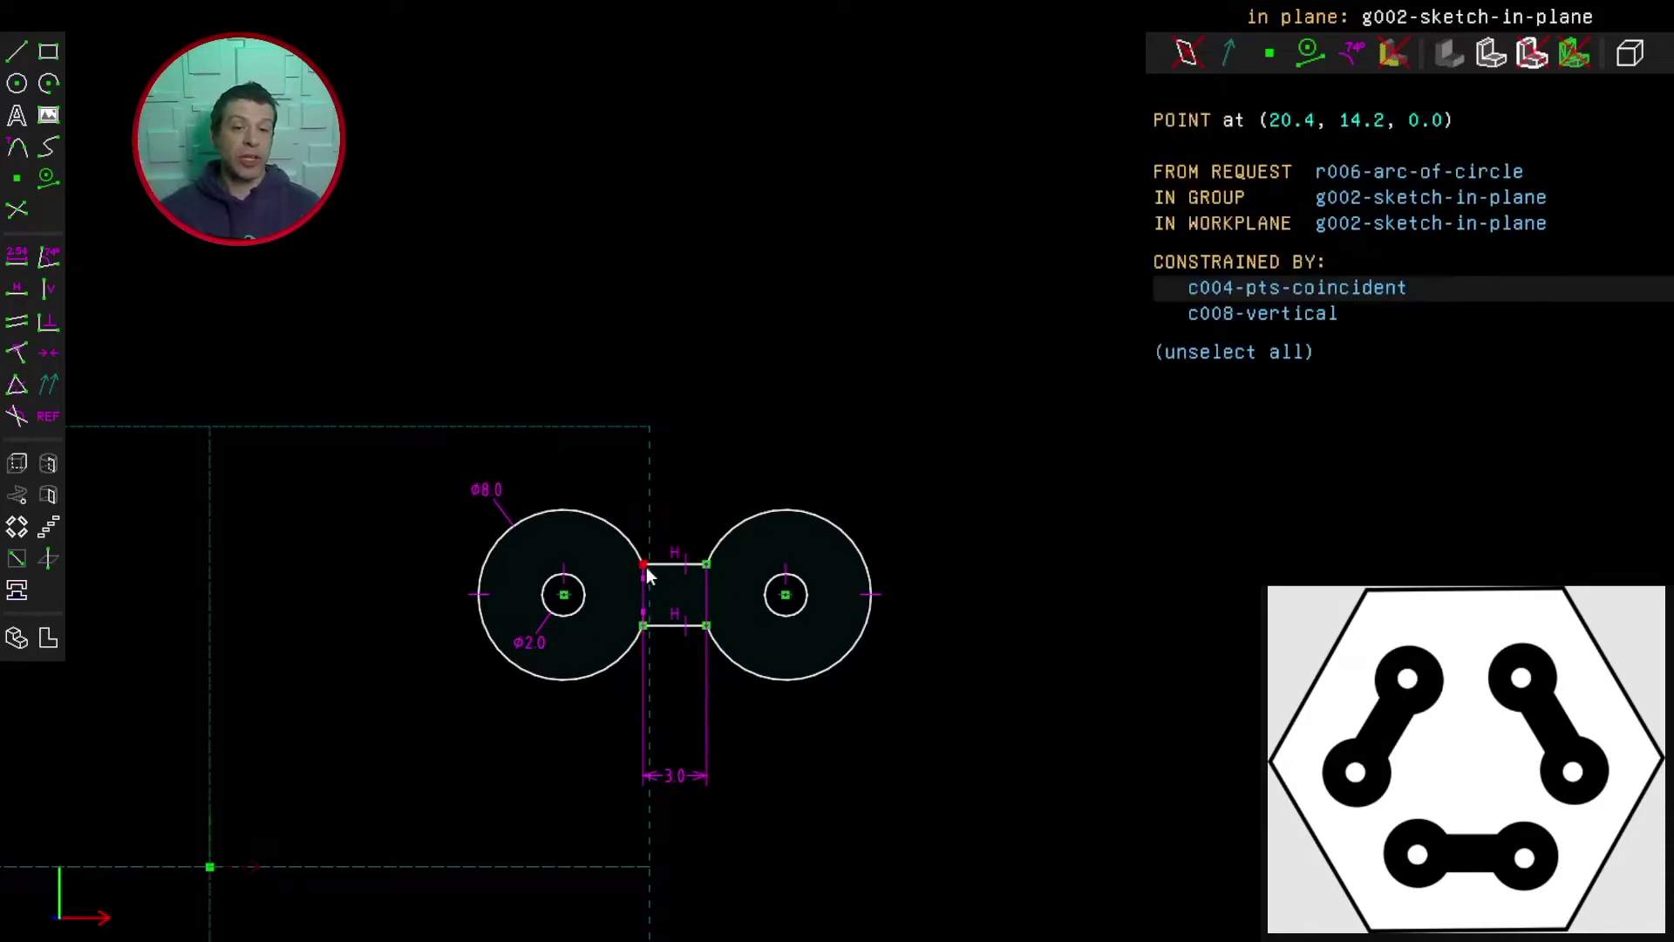
pyautogui.click(643, 626)
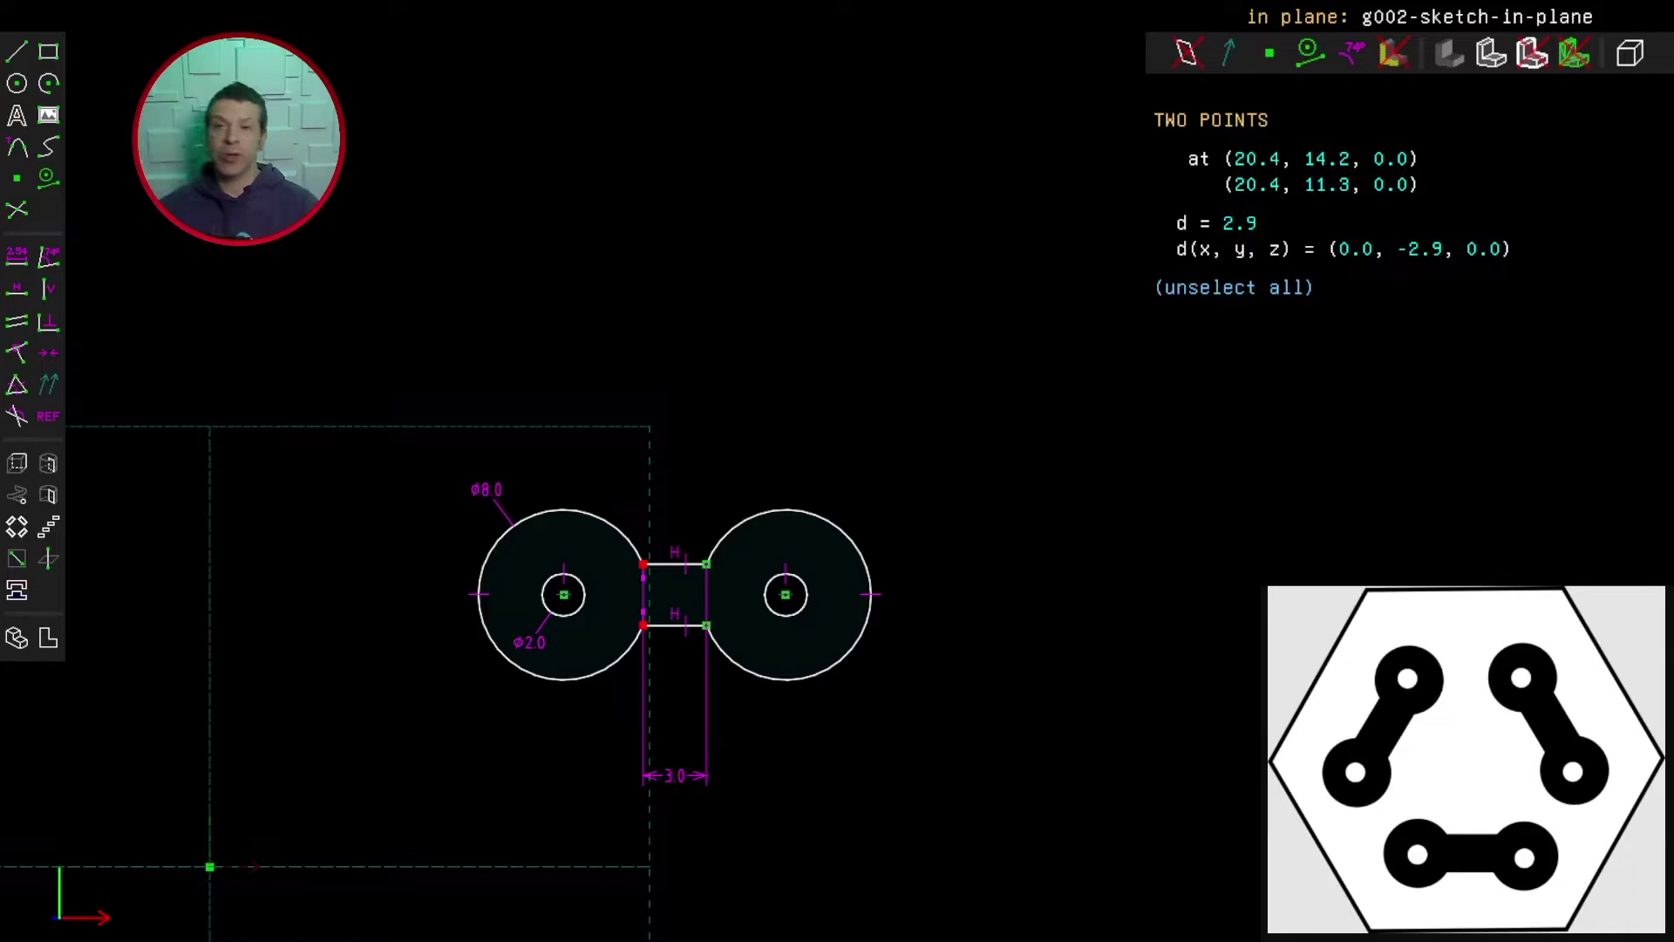
pyautogui.click(17, 257)
pyautogui.write('3')
pyautogui.press('Return')
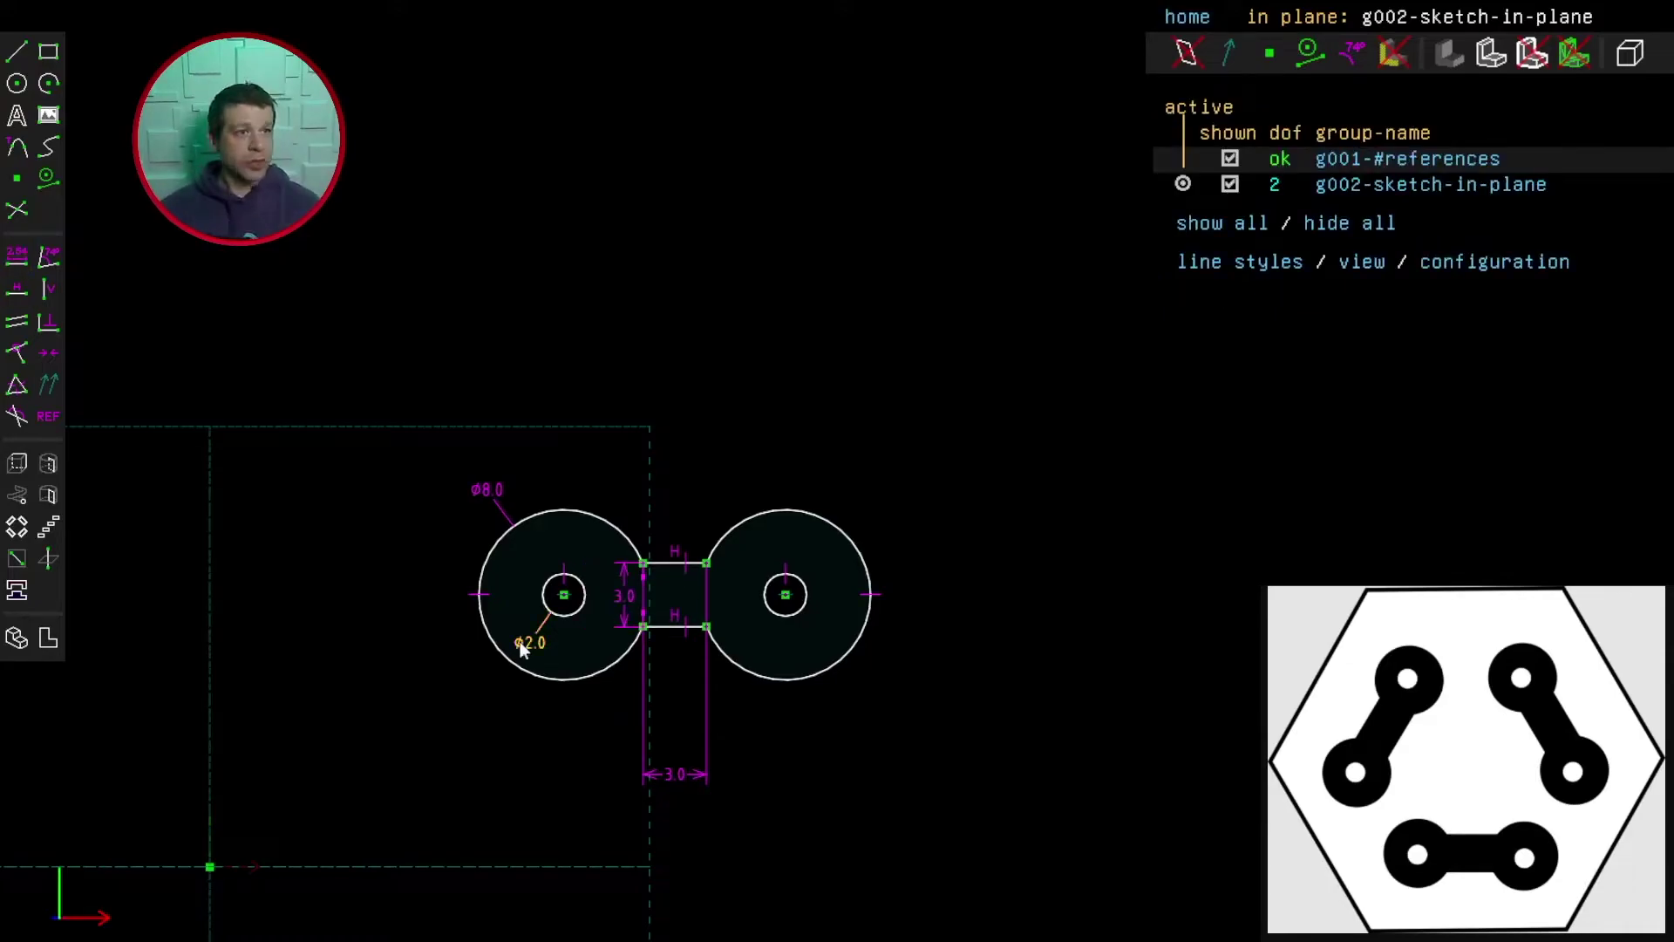
# Constrain the left pad's centre point to the sketch origin
pyautogui.moveTo(567, 598)
pyautogui.mouseDown()
pyautogui.moveTo(254, 647)
pyautogui.moveTo(430, 642)
pyautogui.mouseUp()
pyautogui.moveTo(377, 745); pyautogui.dragTo(487, 531, button='right')
pyautogui.click(536, 427)
pyautogui.click(317, 654)
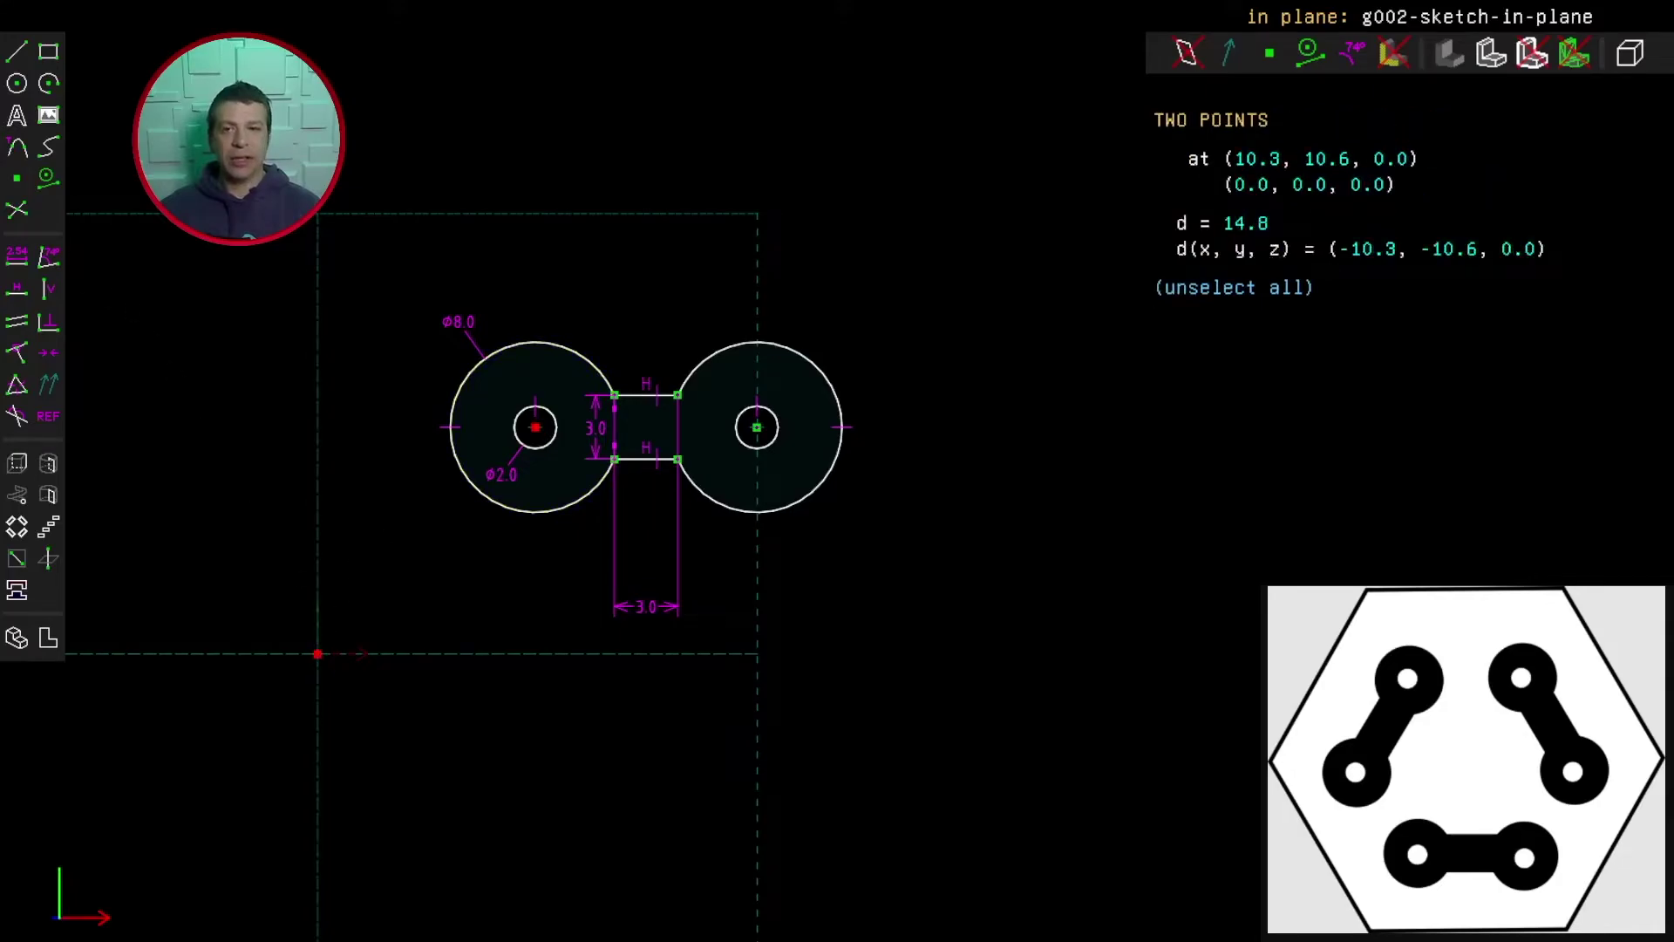
pyautogui.click(18, 348)
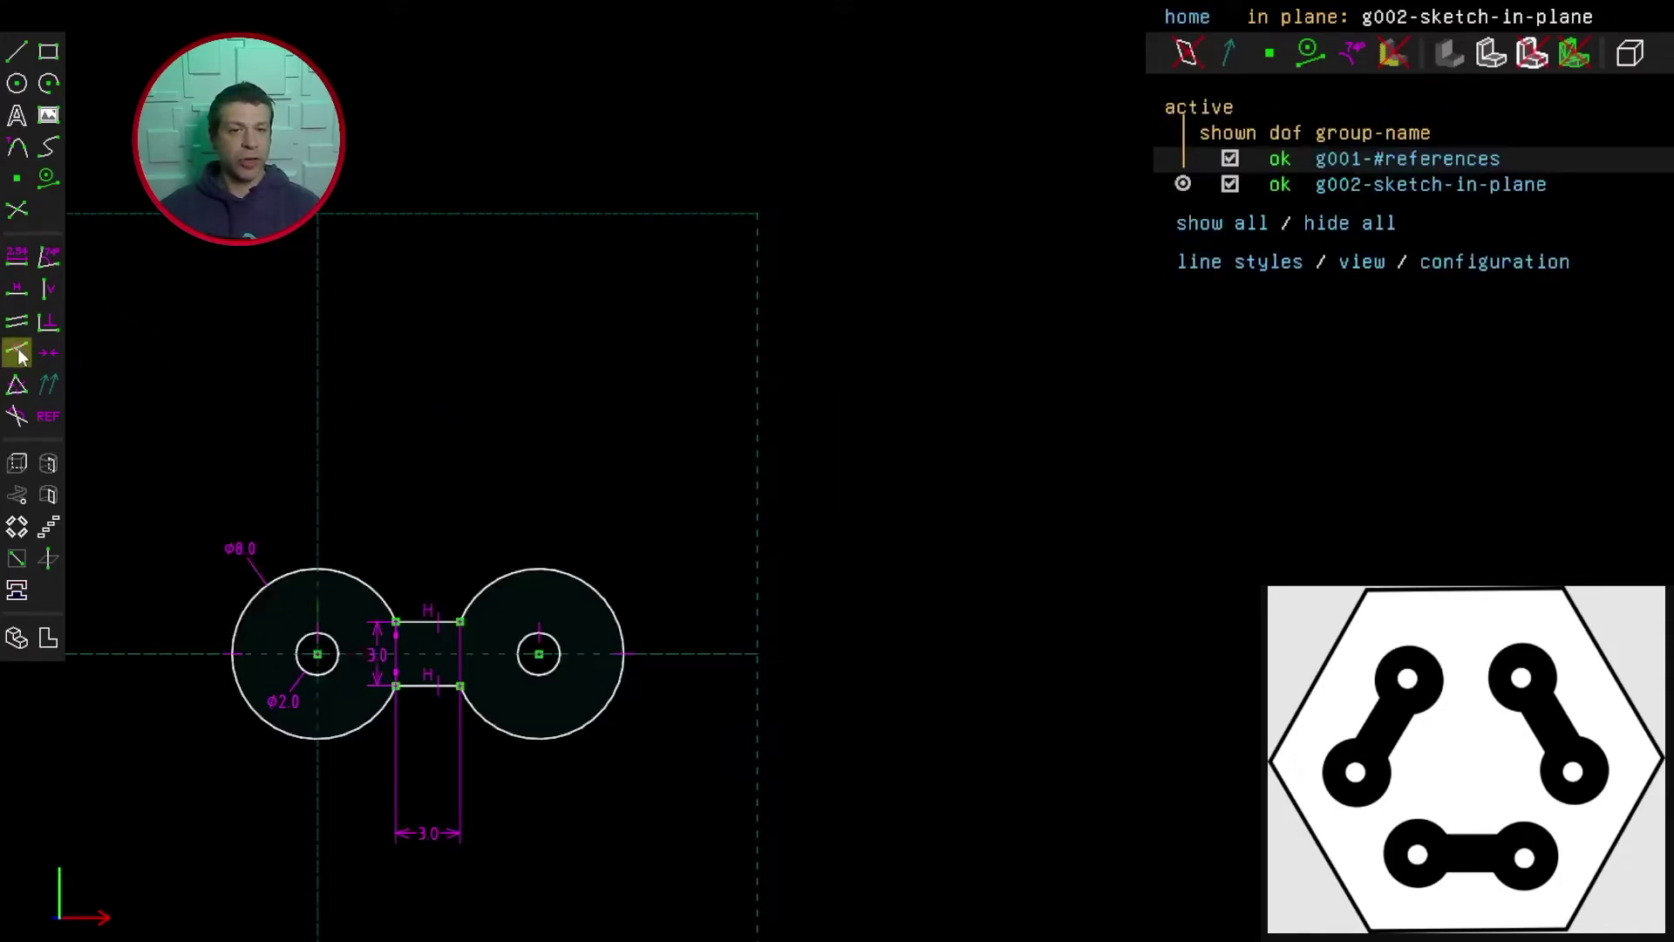
# Copy the whole two-pad trace and paste it above the original rotated 60 degrees, with another copy slanted the opposite way
pyautogui.scroll(-1, 296, 835)
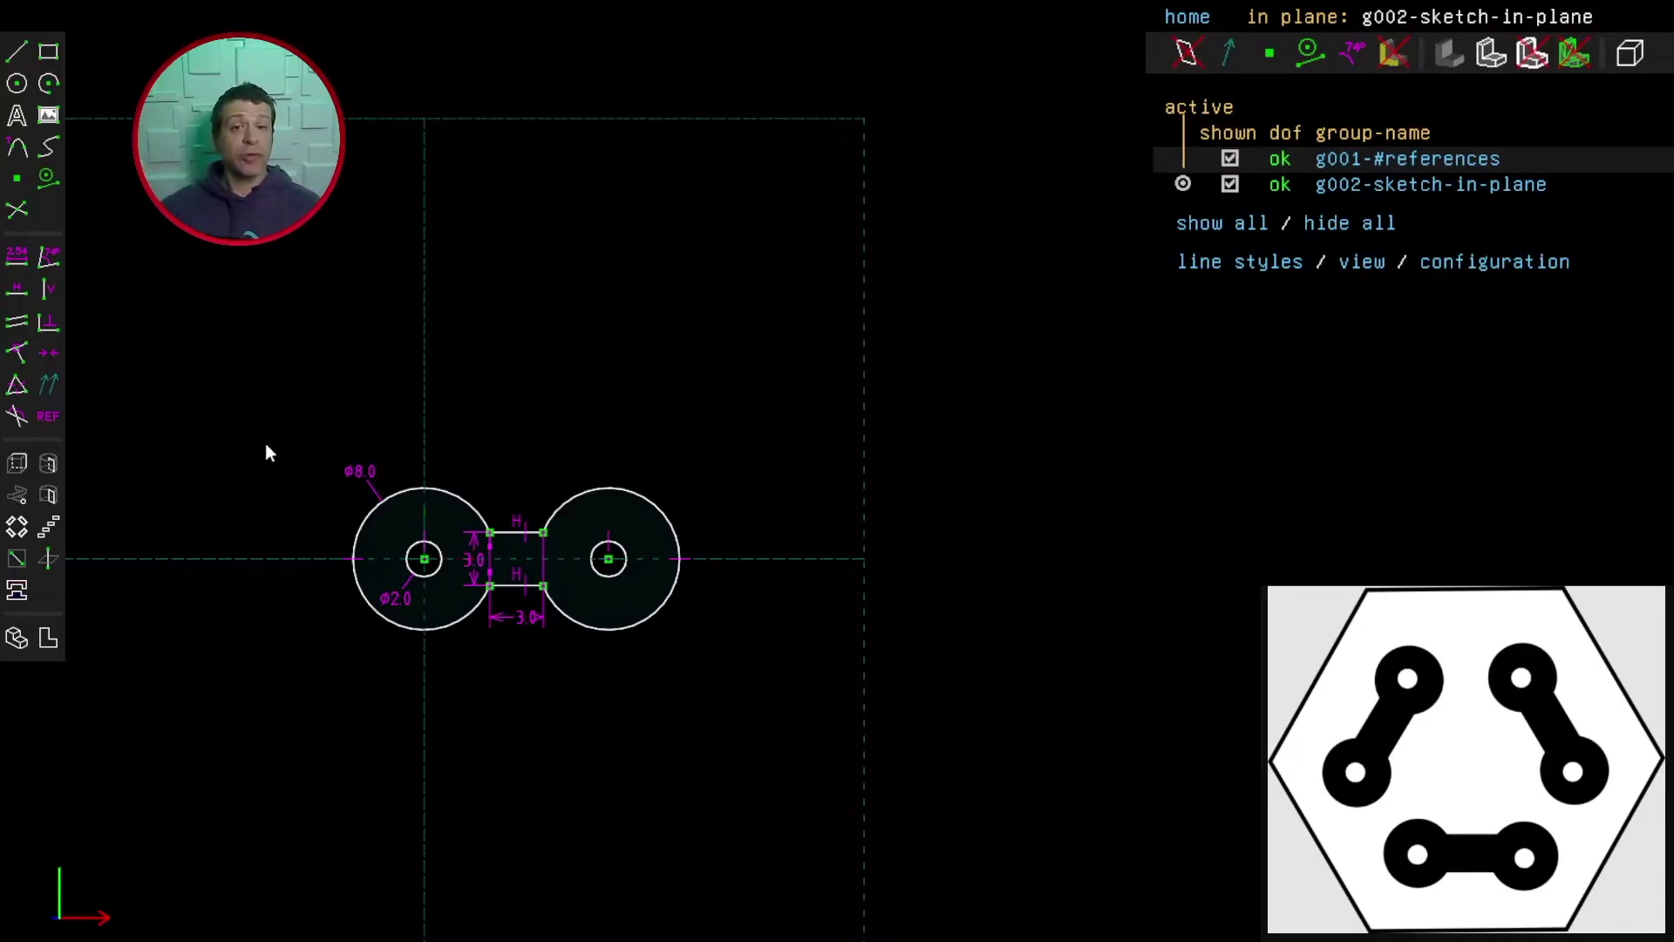
pyautogui.moveTo(287, 431)
pyautogui.mouseDown()
pyautogui.moveTo(690, 687)
pyautogui.moveTo(745, 701)
pyautogui.mouseUp()
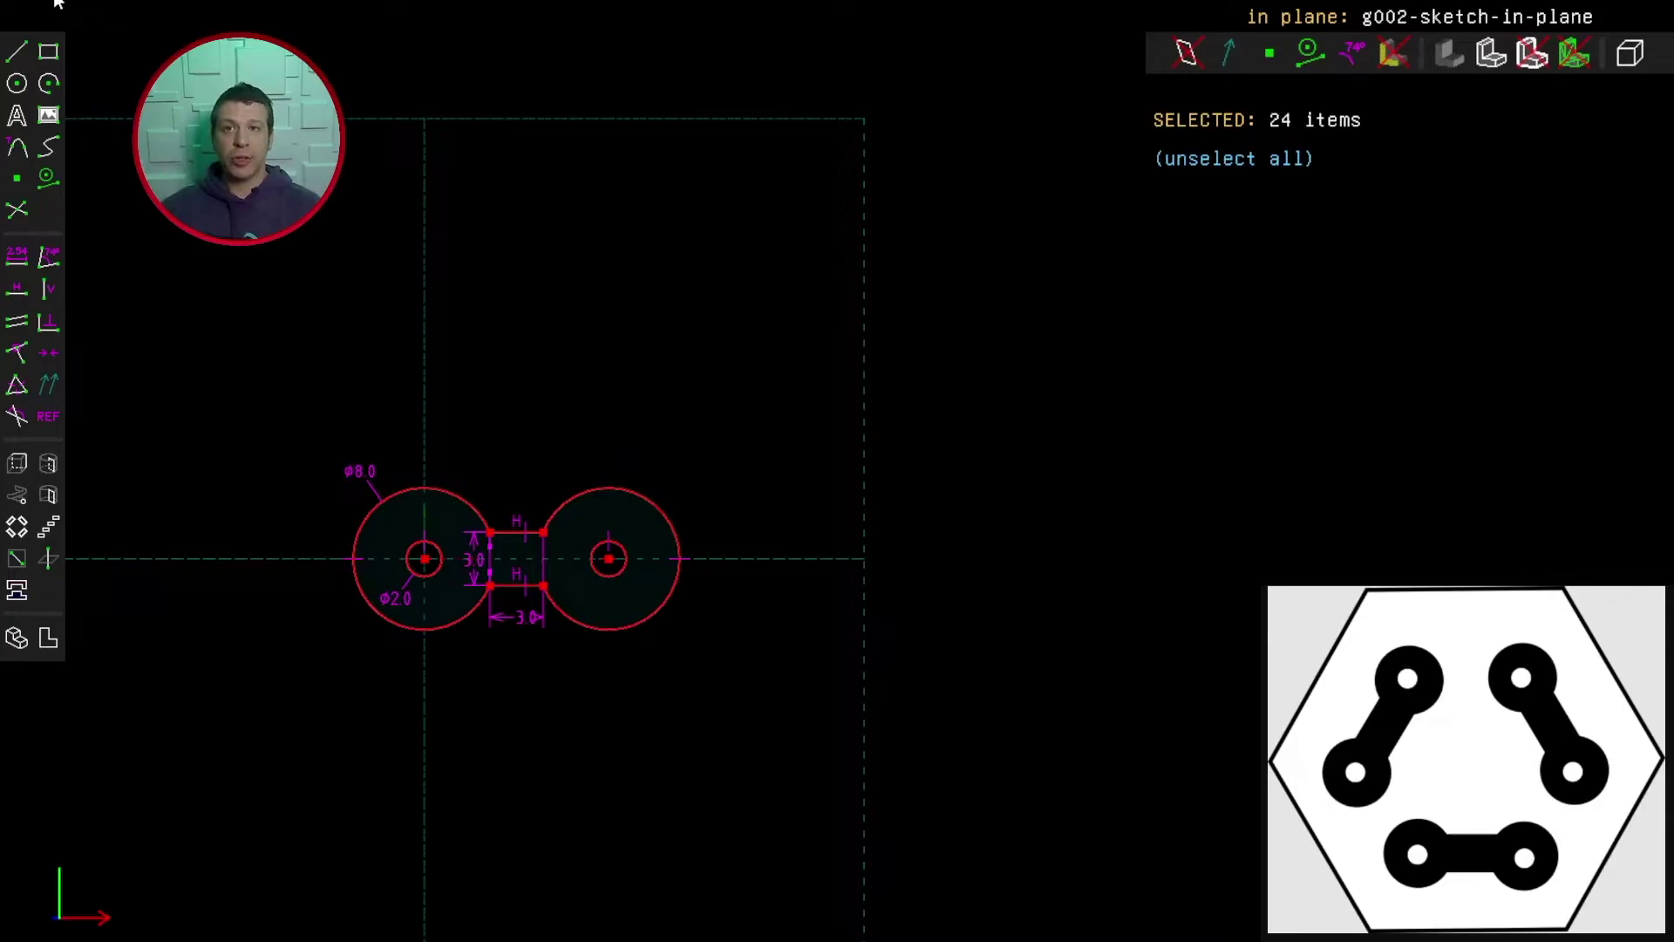
pyautogui.press('Escape')
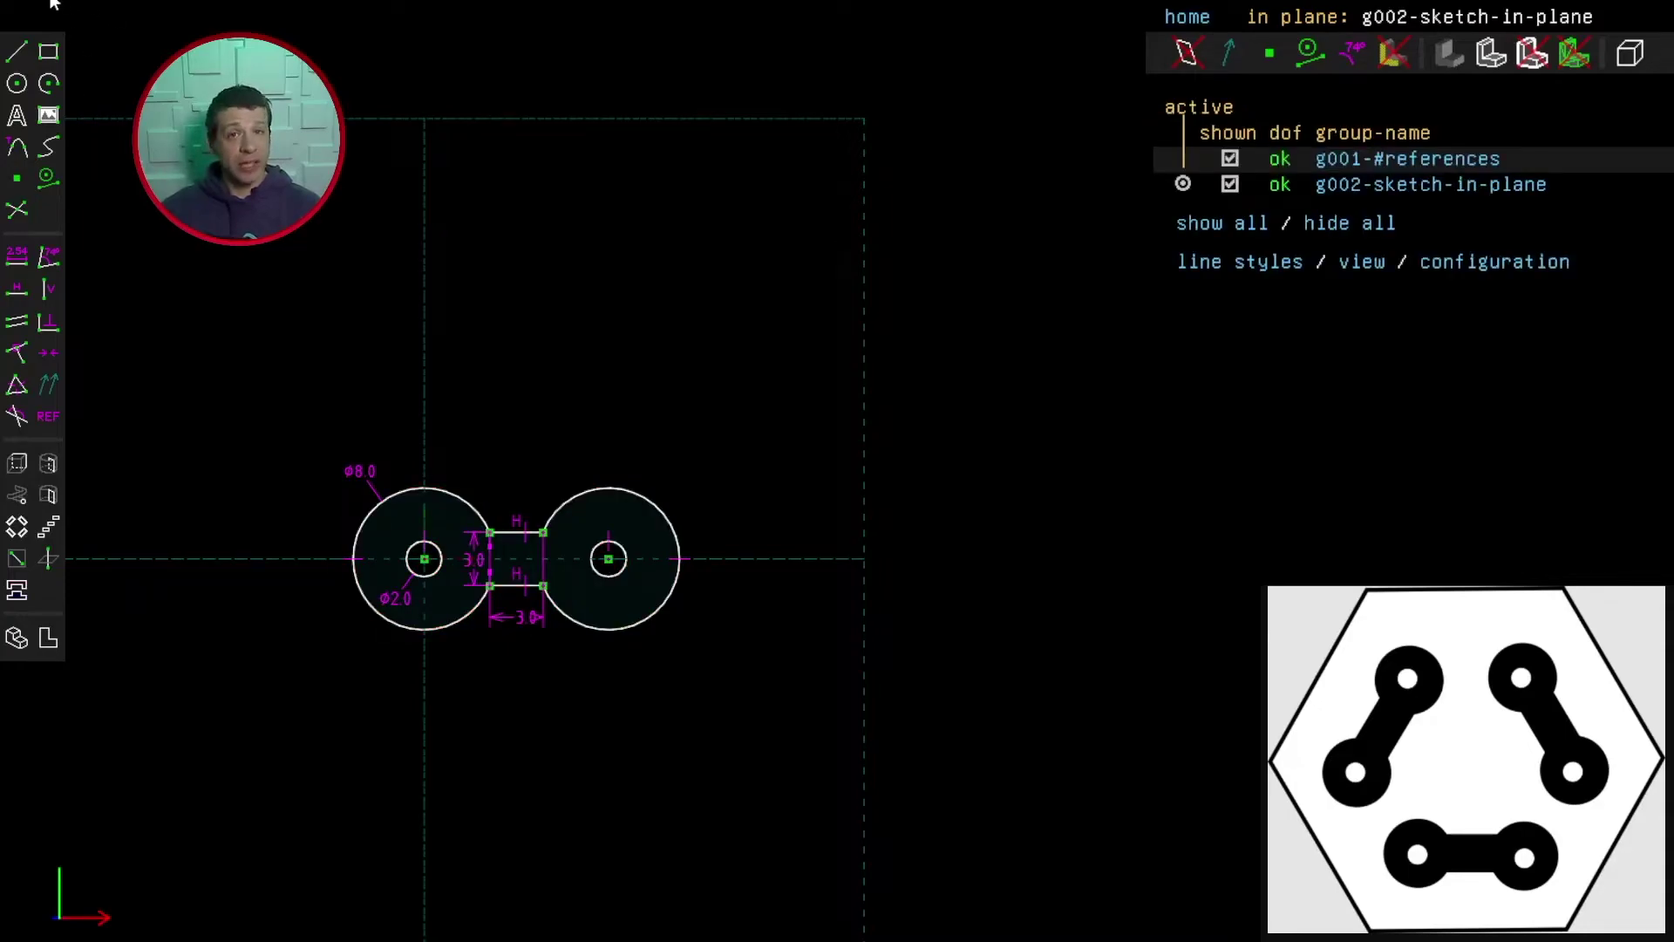
pyautogui.hotkey('ctrl', 'shift', 'v')
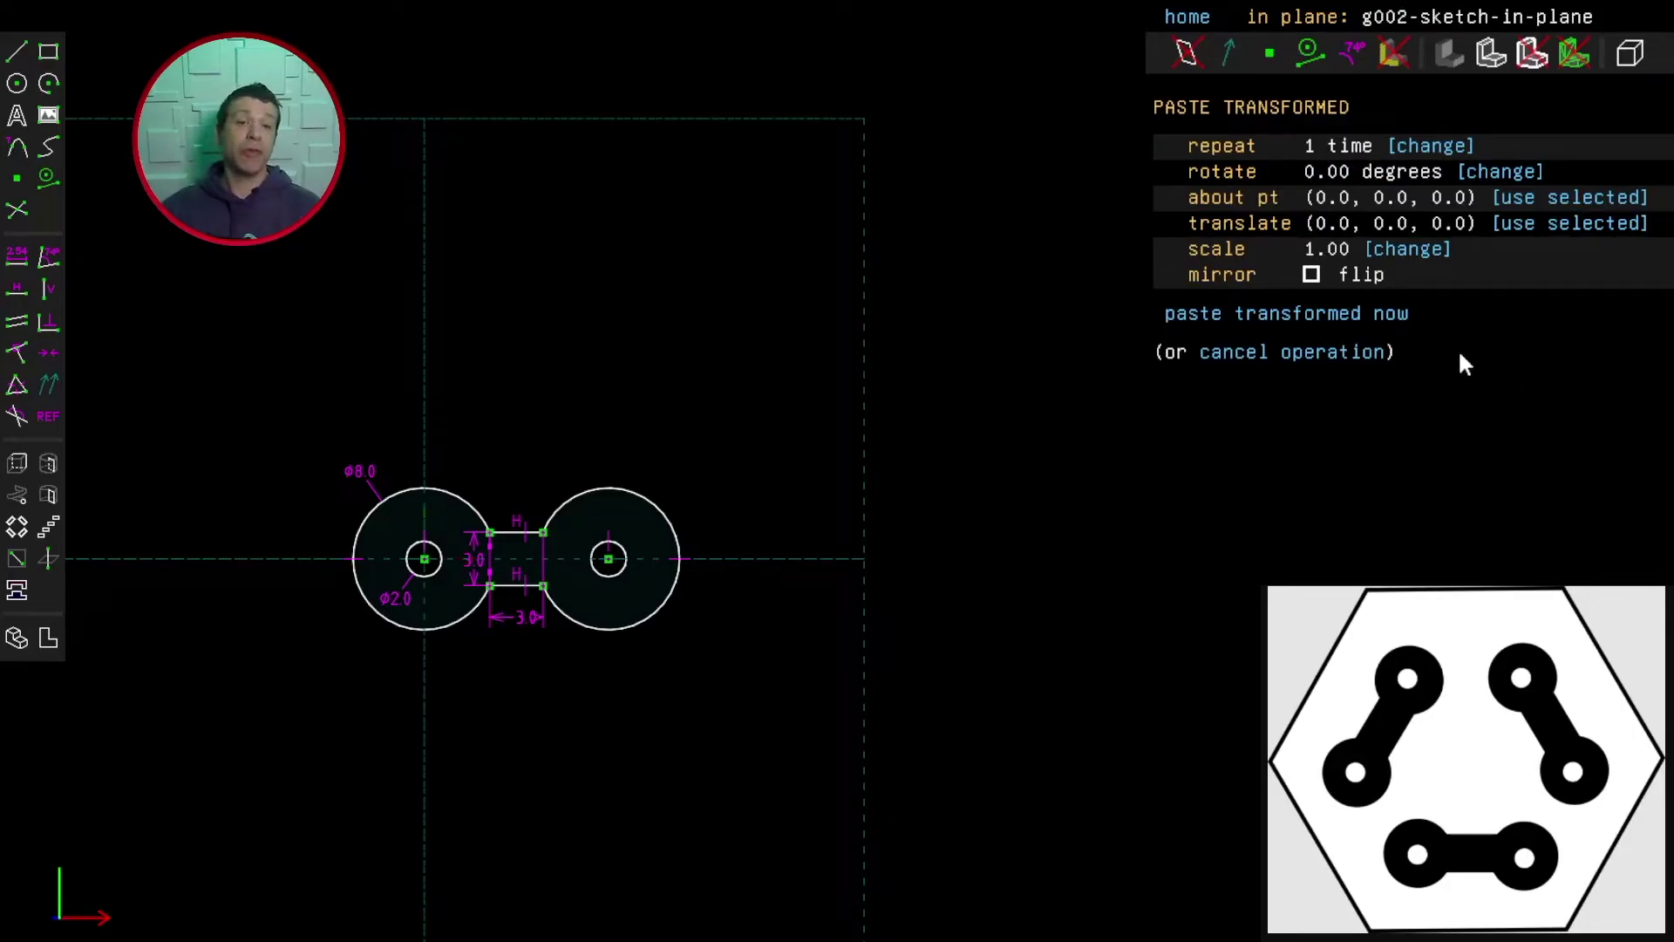
pyautogui.click(1509, 185)
pyautogui.write('60')
pyautogui.press('Return')
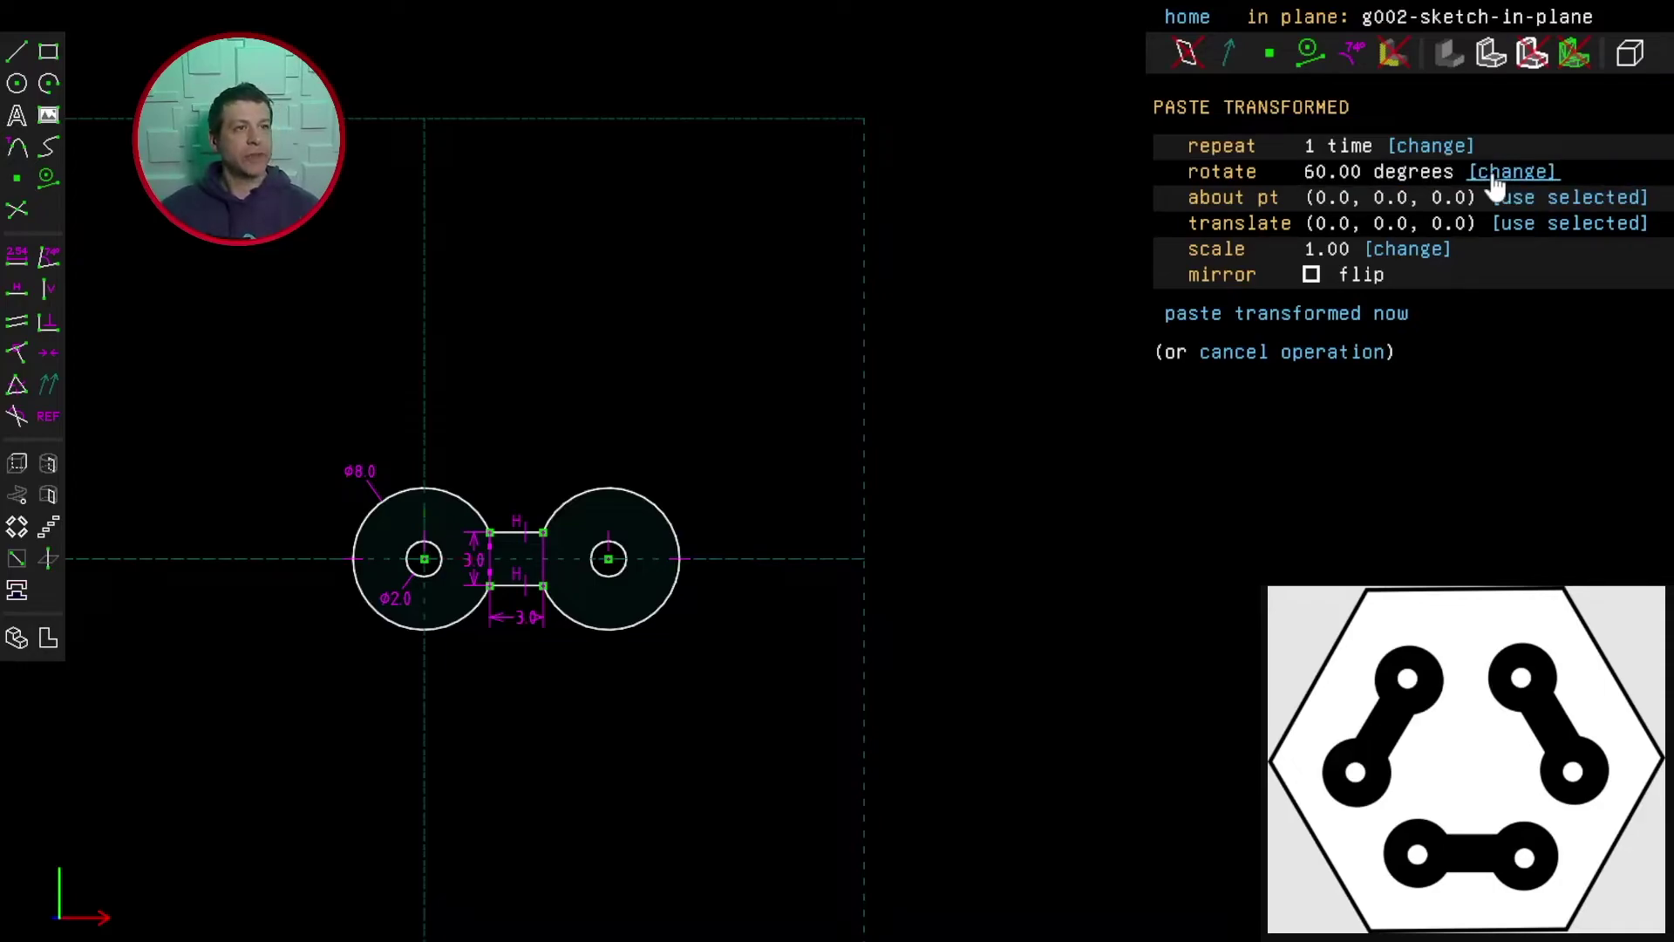
pyautogui.click(1235, 316)
pyautogui.click(765, 337)
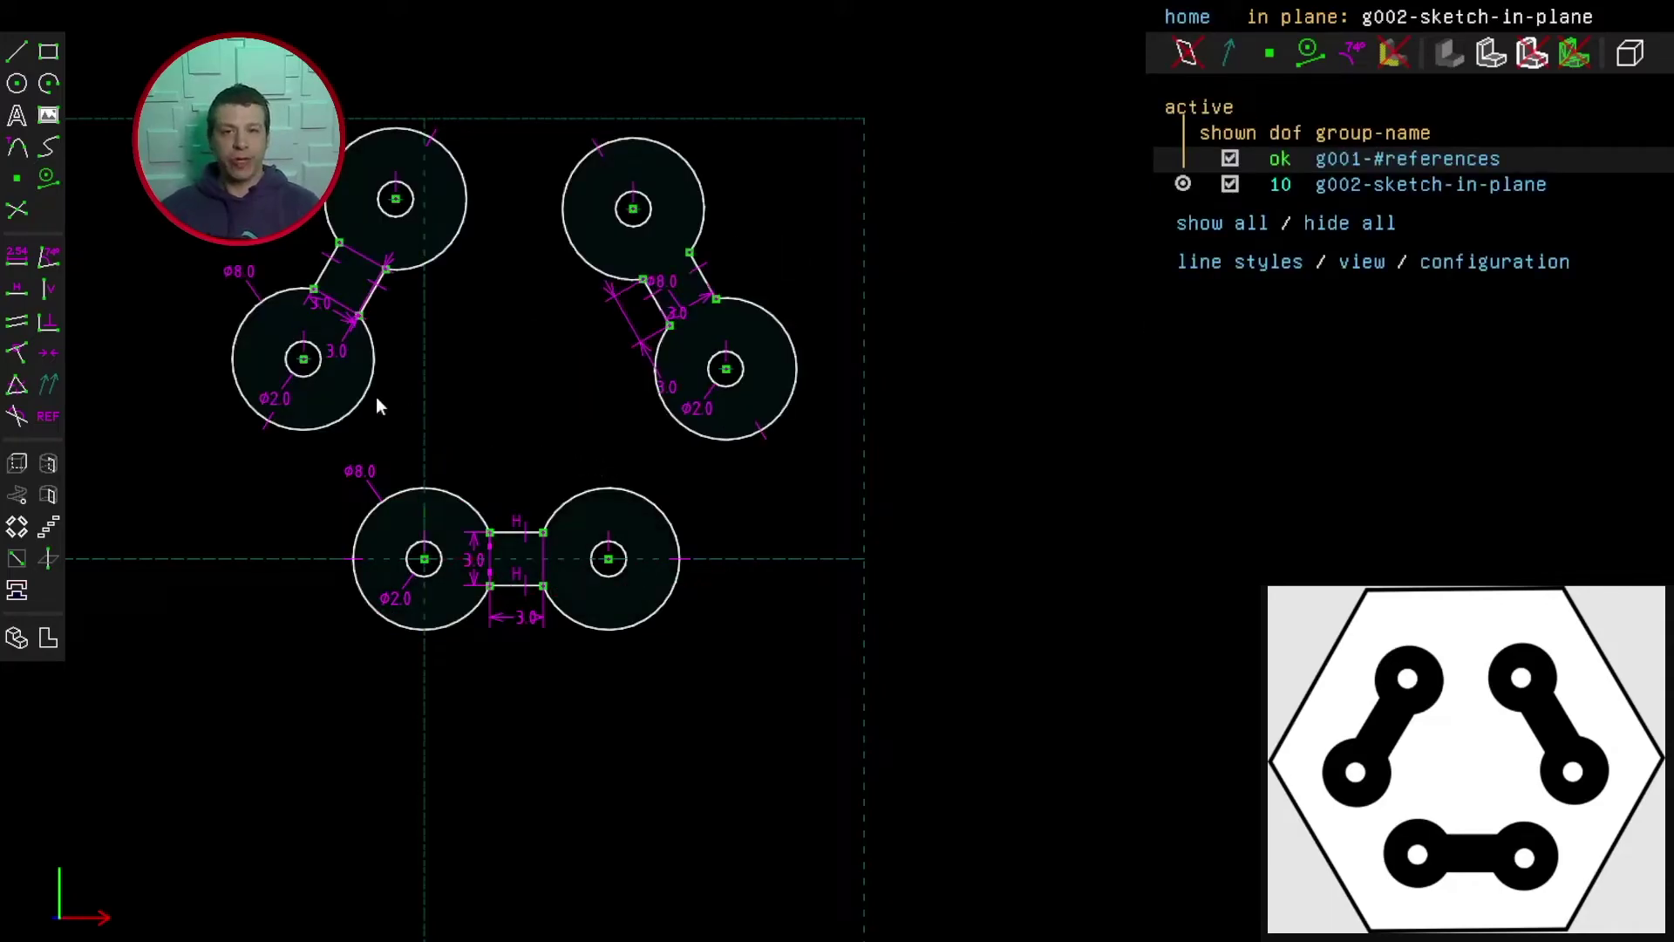
# Move the two rotated trace copies into a rough hexagonal arrangement above the original trace
pyautogui.scroll(2, 278, 391)
pyautogui.moveTo(319, 352); pyautogui.dragTo(360, 349)
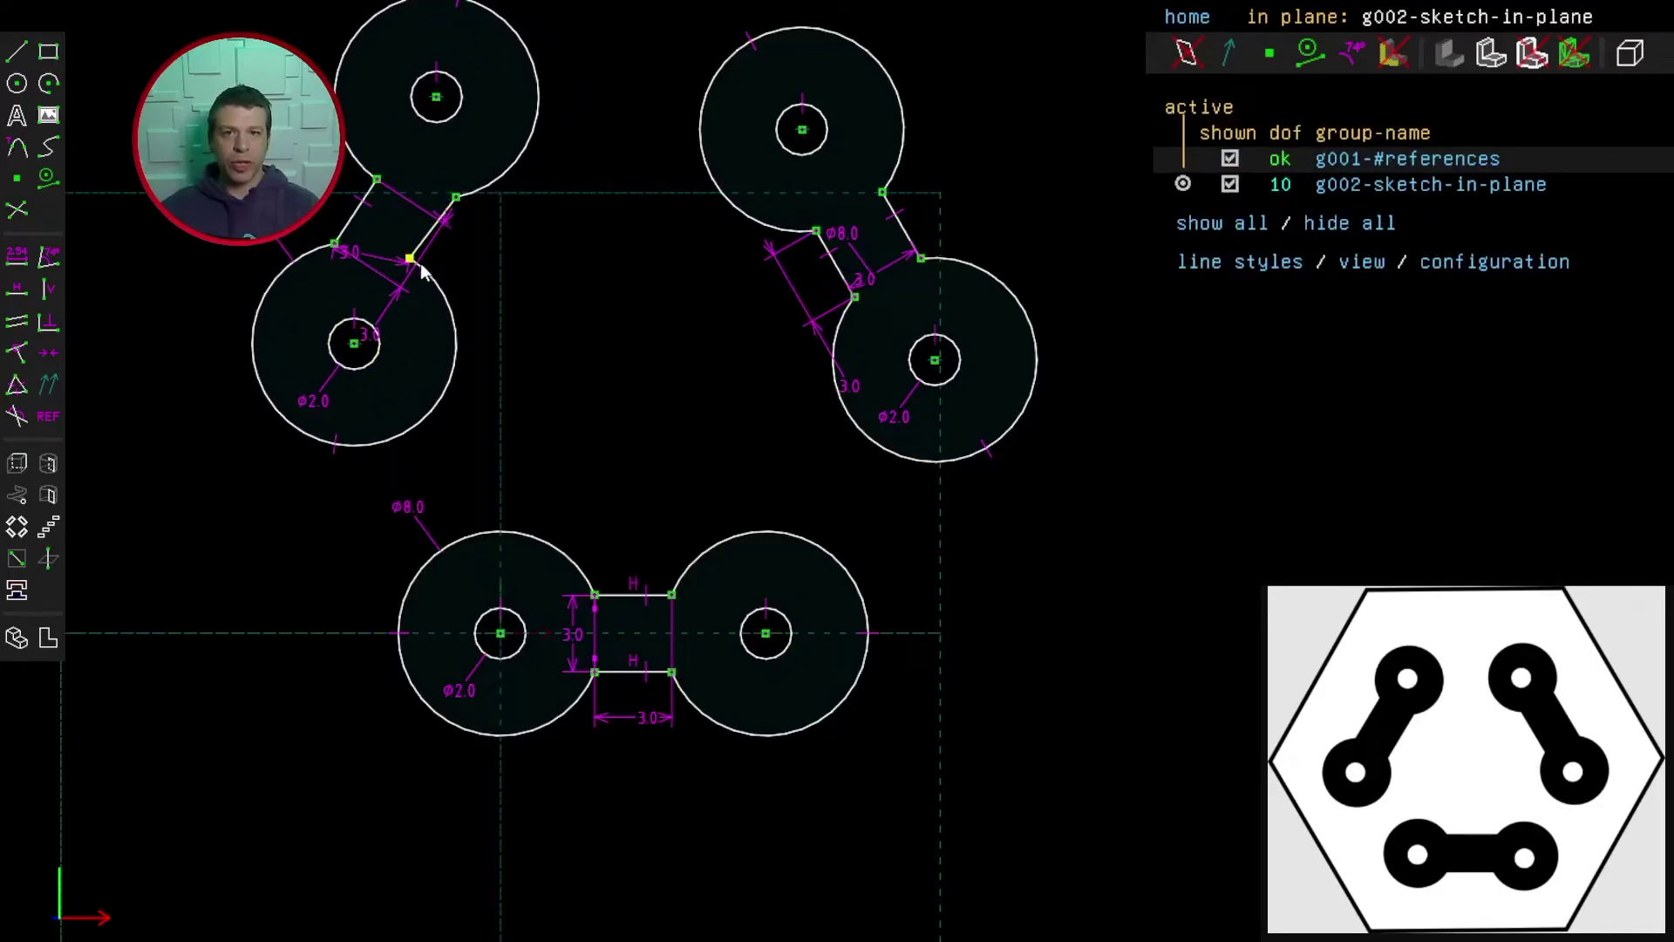
pyautogui.moveTo(882, 188); pyautogui.dragTo(878, 164)
pyautogui.press('f')
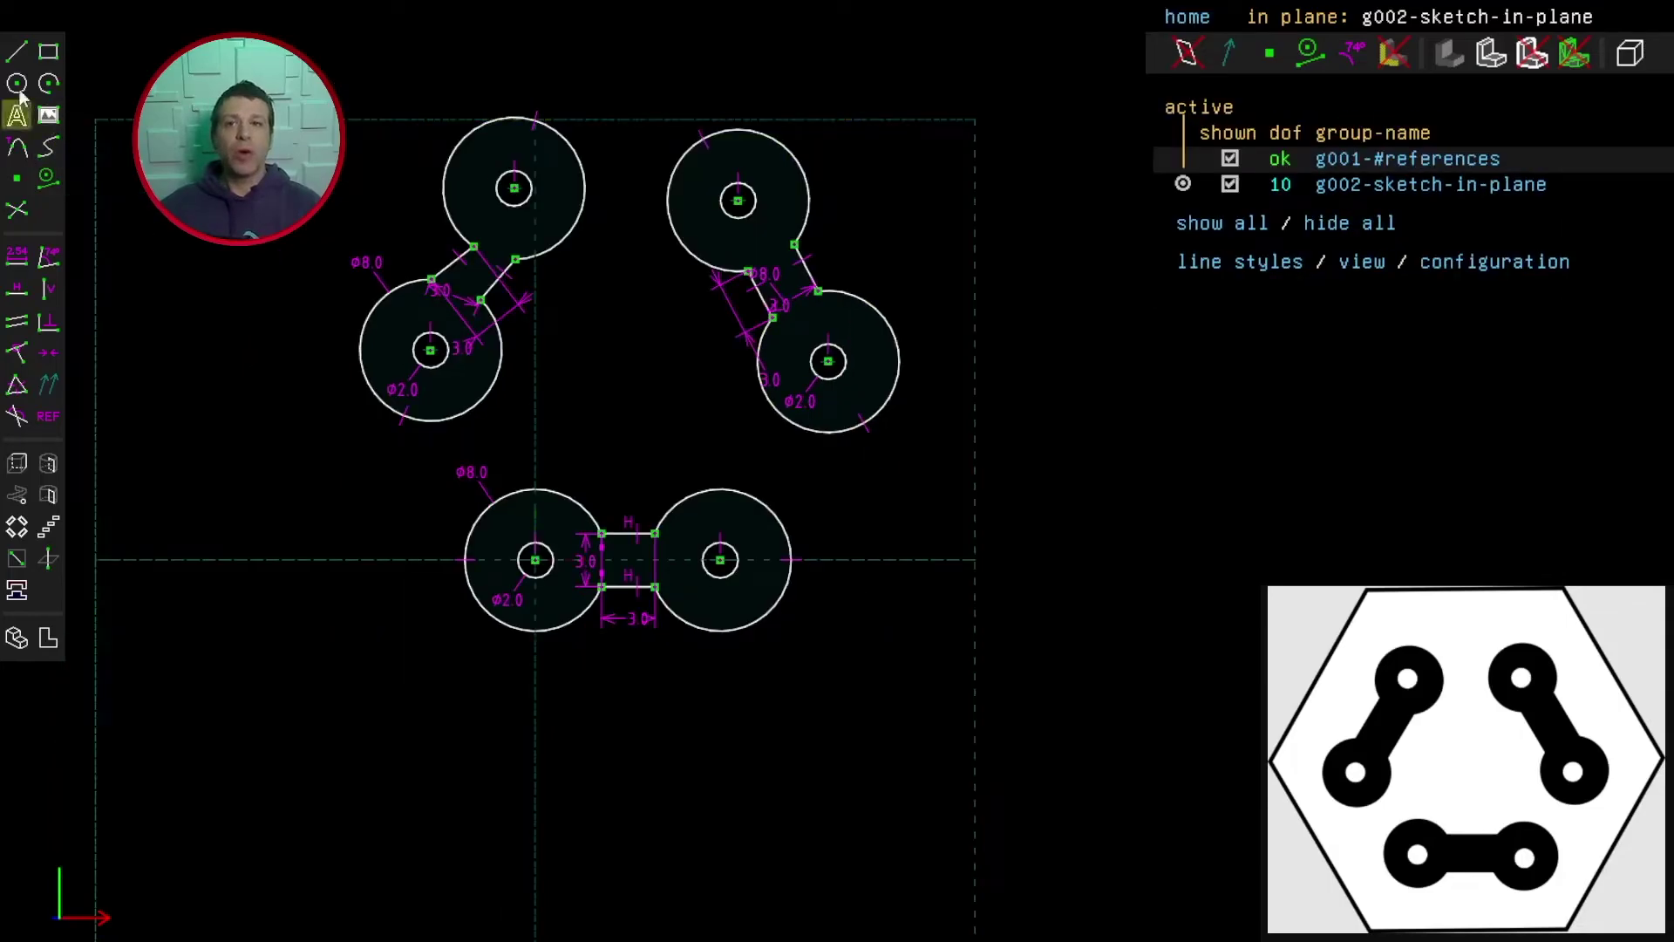
# Draw lines joining the pad centres along the lower three sides of the hexagonal arrangement
pyautogui.click(18, 52)
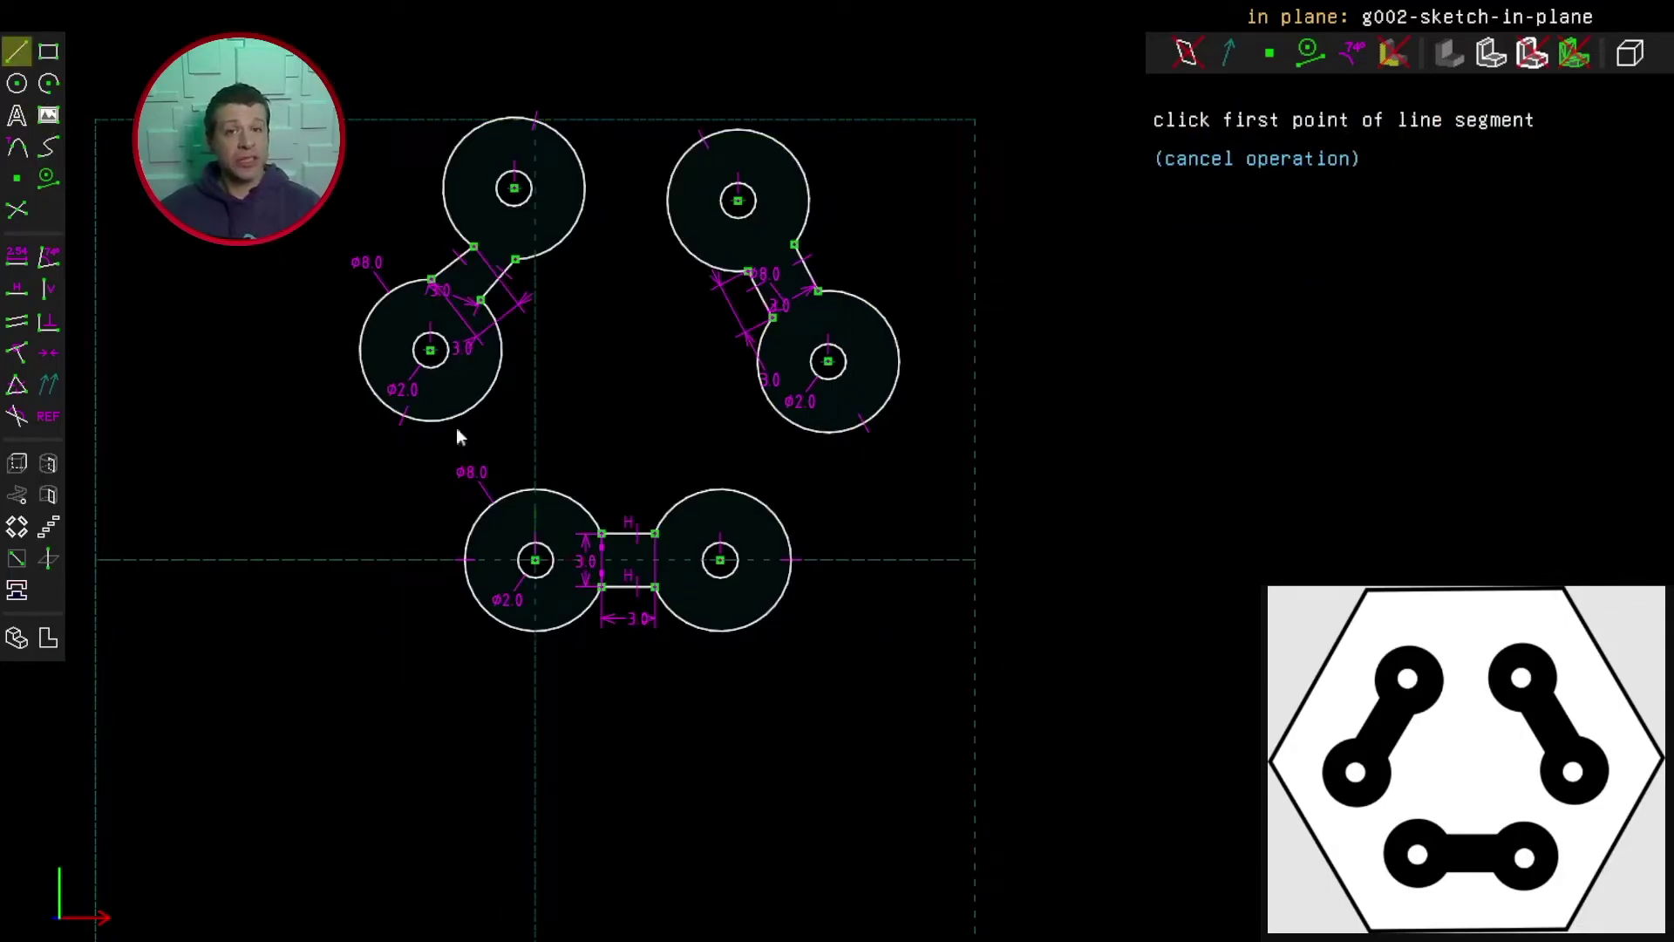
pyautogui.click(431, 350)
pyautogui.click(535, 558)
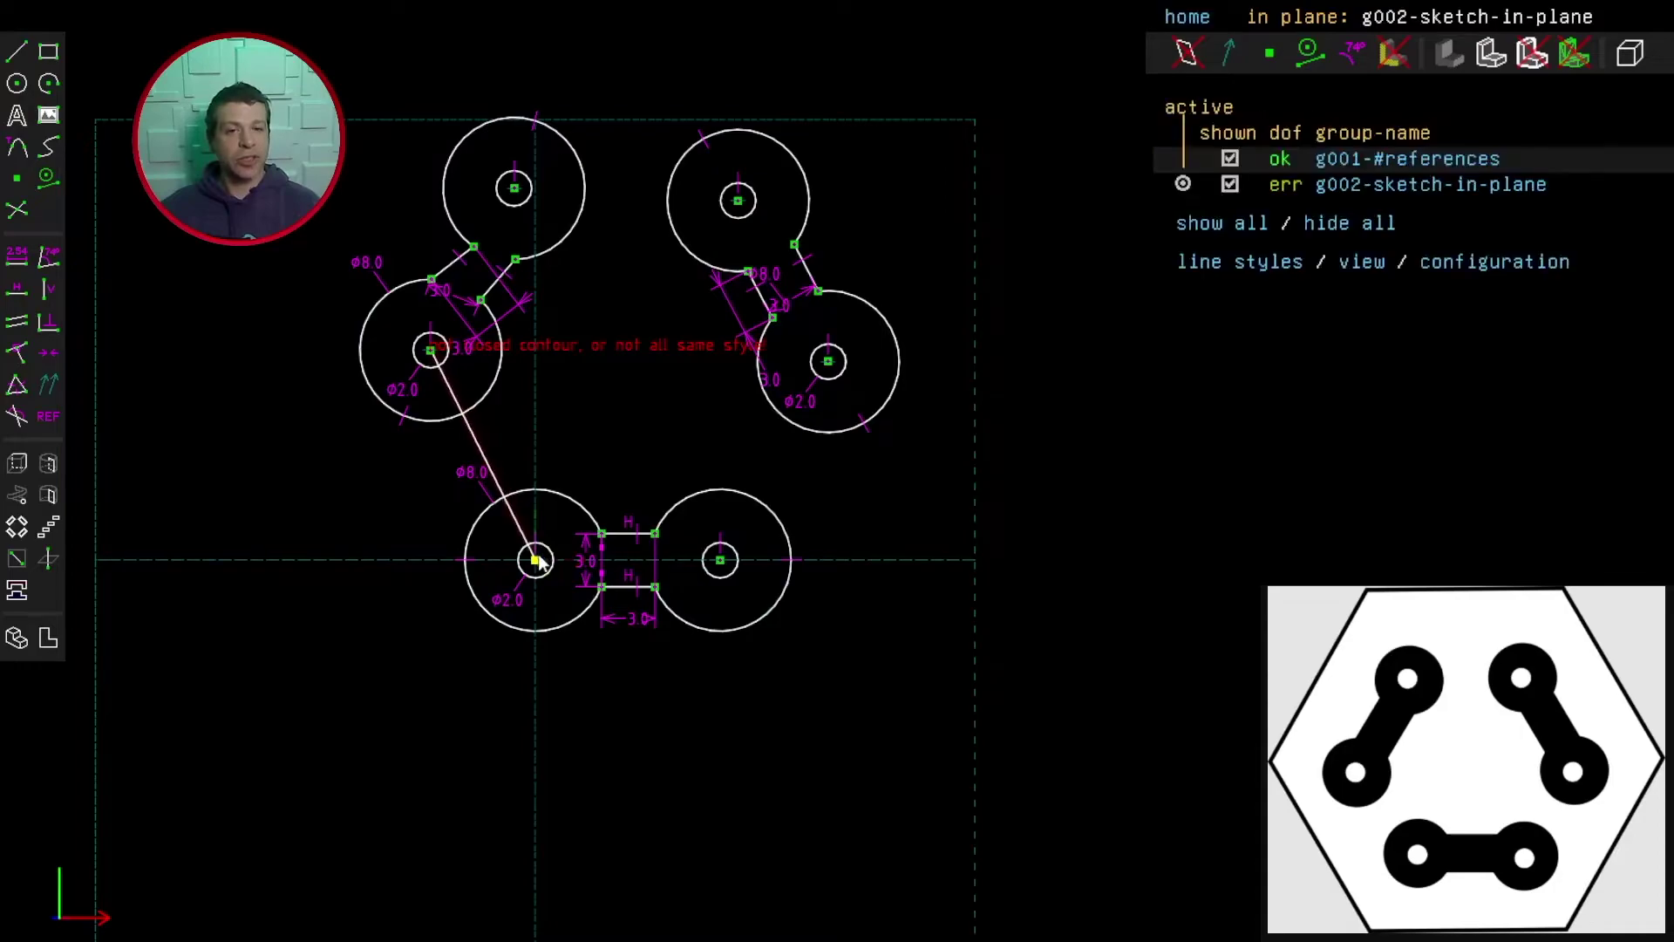
pyautogui.press('s')
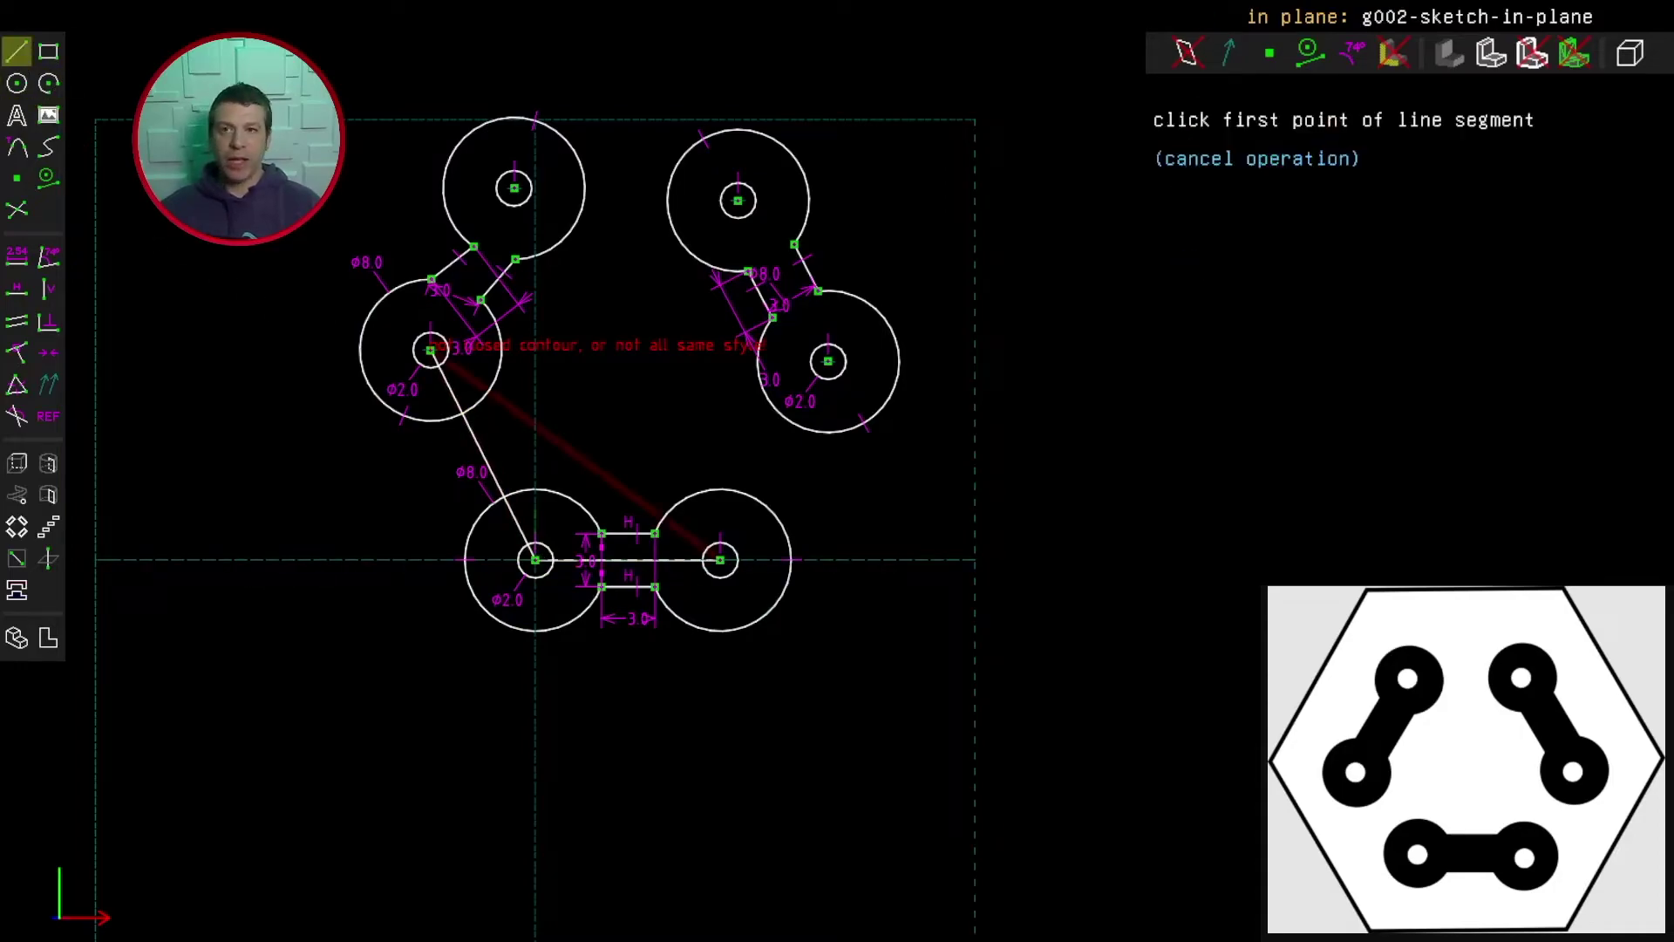
pyautogui.click(721, 558)
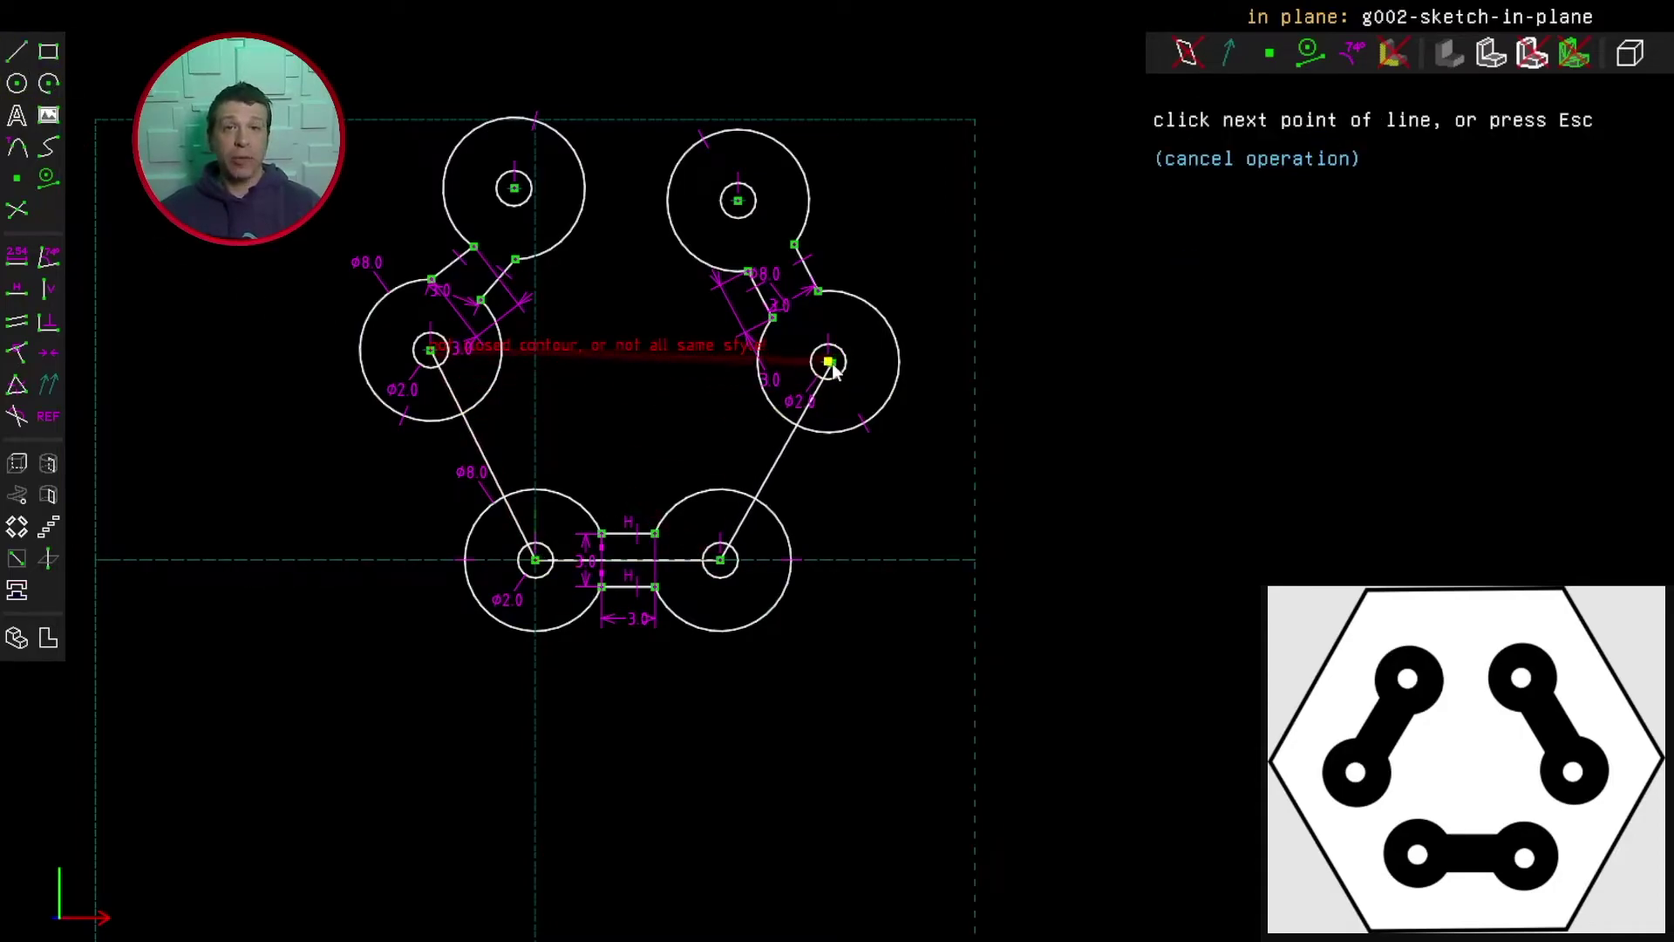
pyautogui.click(827, 361)
# Close the hexagon with lines through the left copy's pad centres, across the top, and through the right copy's pad centres
pyautogui.press('s')
pyautogui.click(430, 350)
pyautogui.click(514, 188)
pyautogui.press('s')
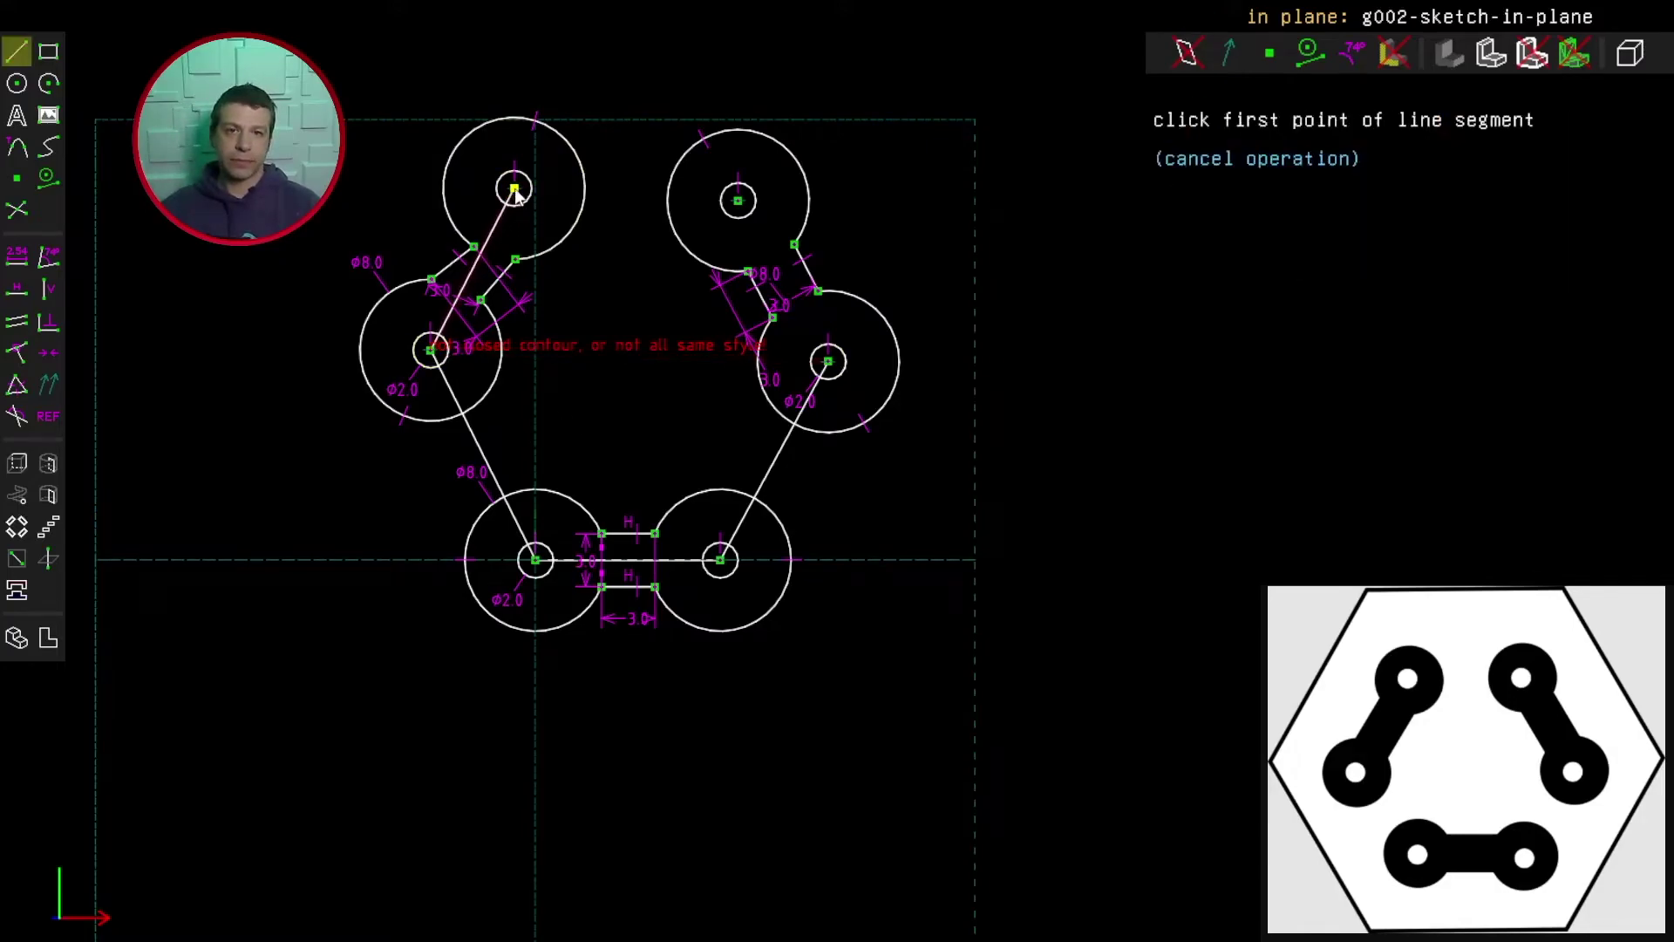
pyautogui.click(514, 188)
pyautogui.click(738, 201)
pyautogui.press('s')
pyautogui.click(738, 200)
pyautogui.click(828, 361)
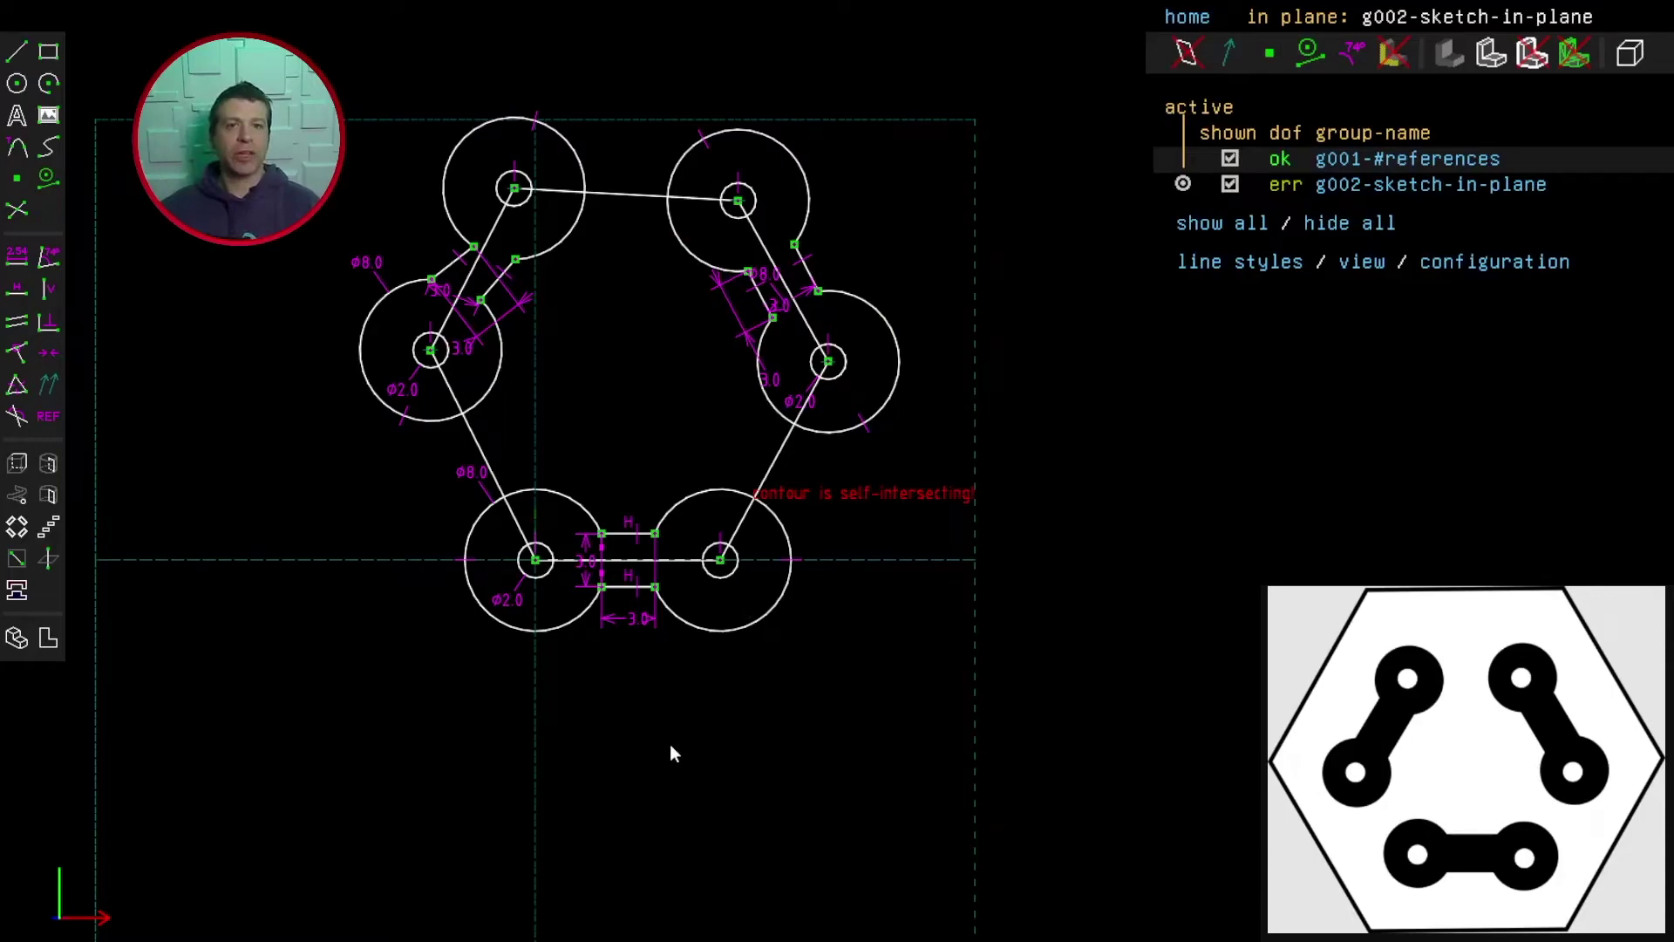
# Convert the hexagon's lines to construction lines and constrain the top one to be horizontal
pyautogui.click(655, 196)
pyautogui.click(771, 258)
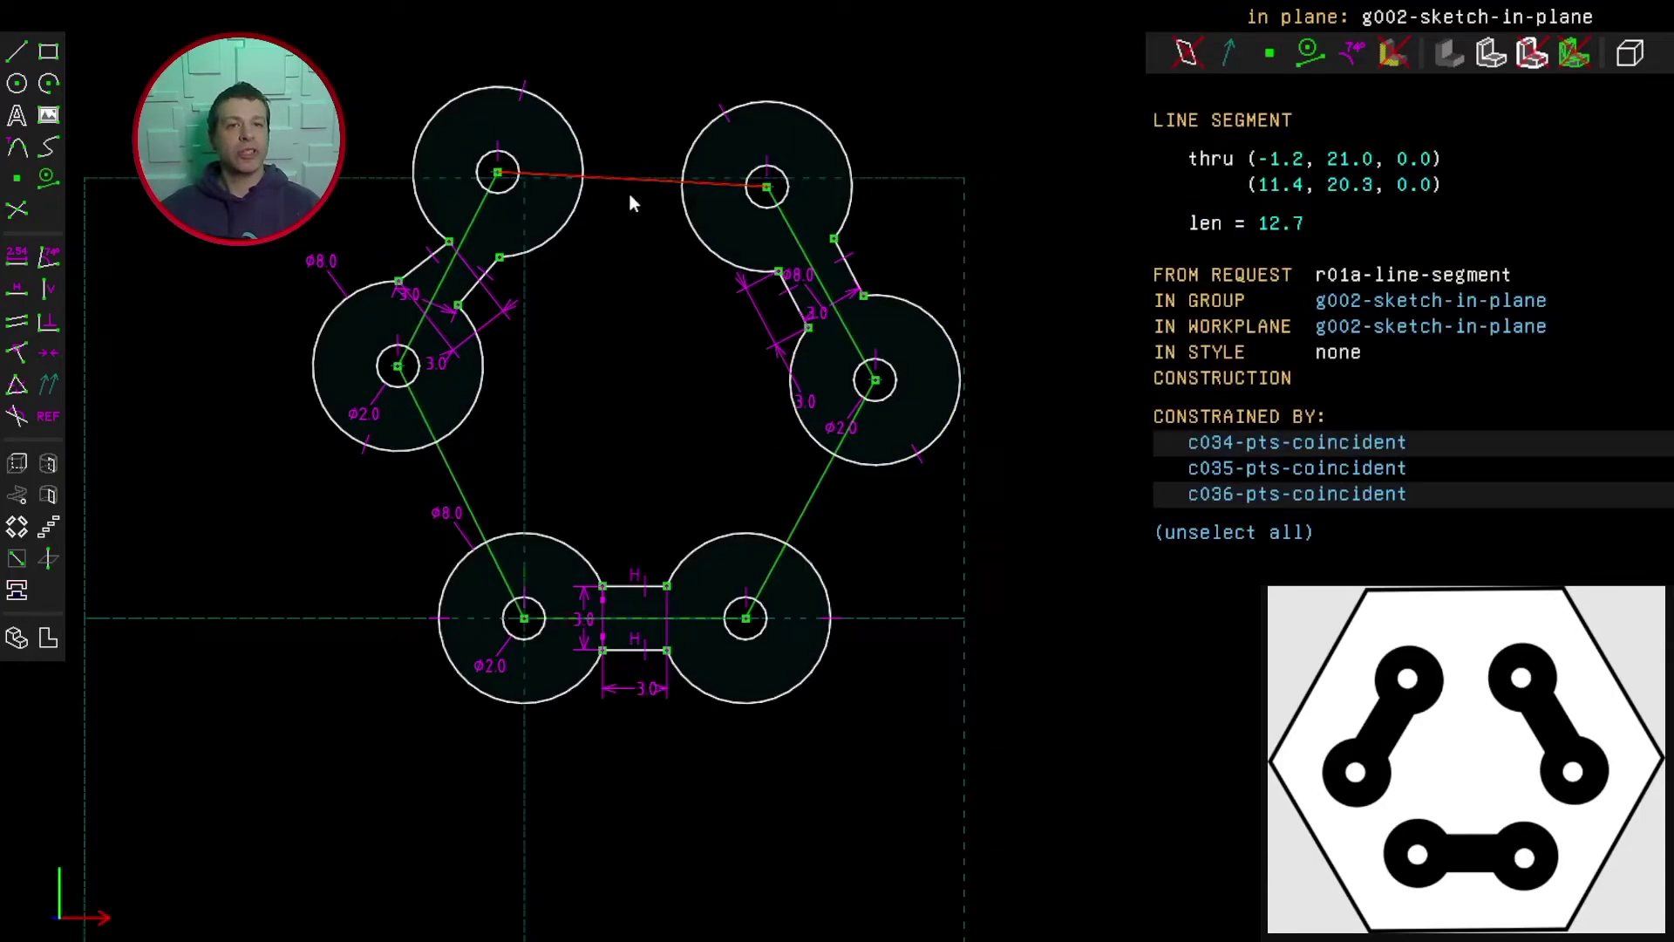
pyautogui.click(26, 288)
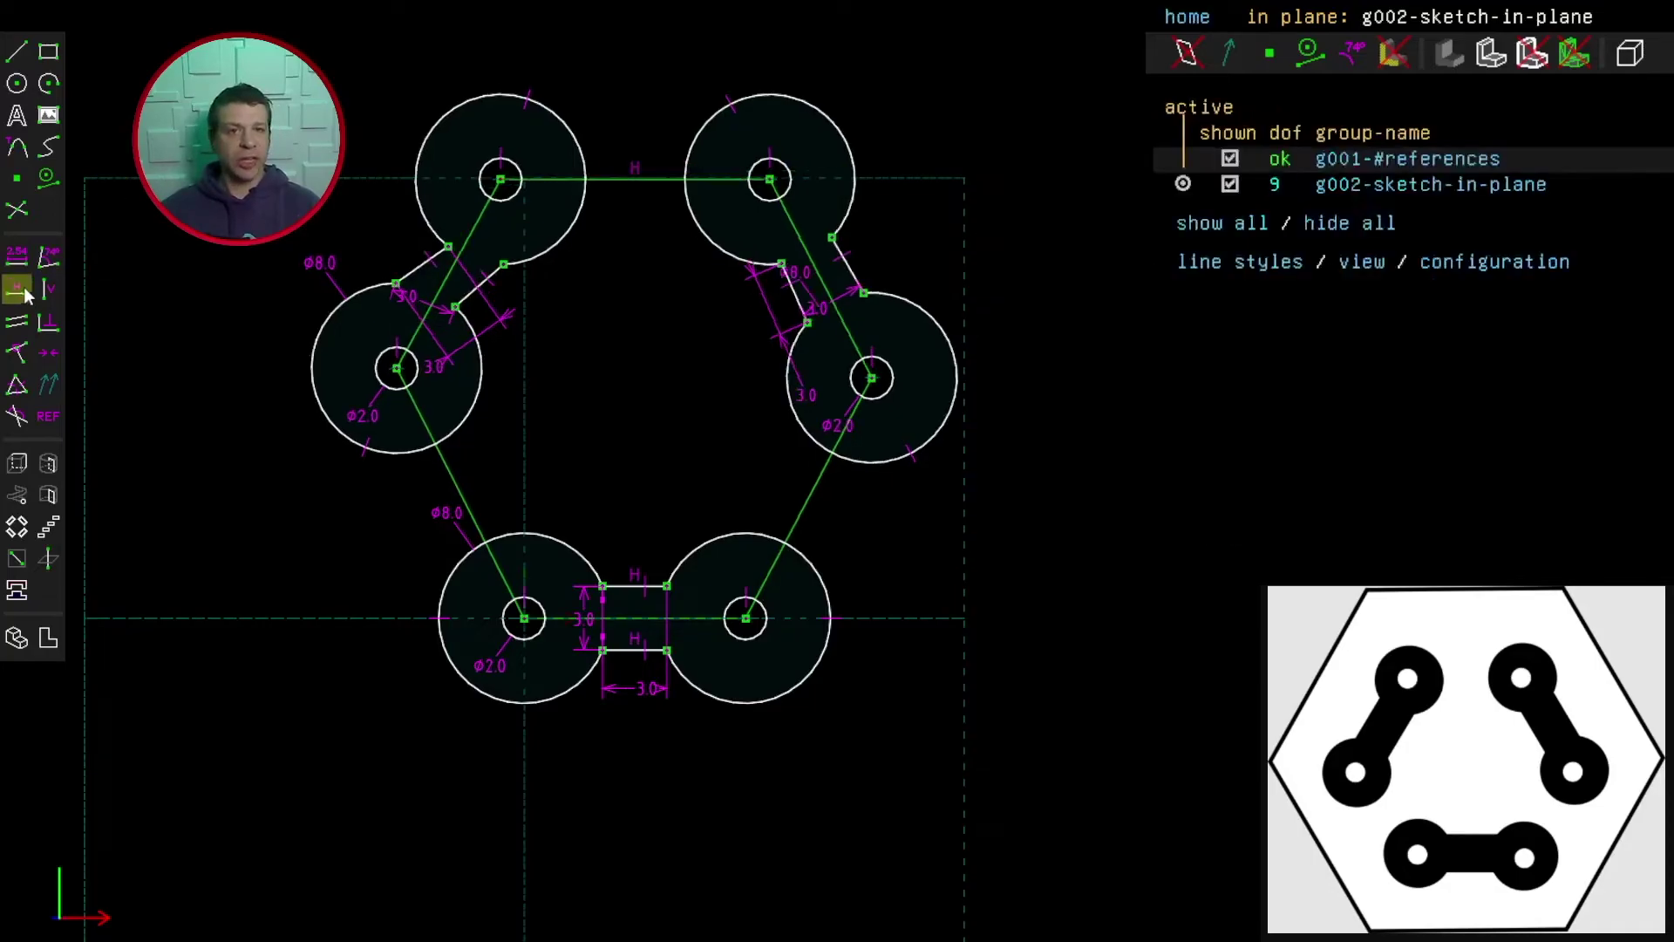
# Constrain all sides of the construction hexagon to equal length and move its upper-left corner down slightly
pyautogui.click(635, 168)
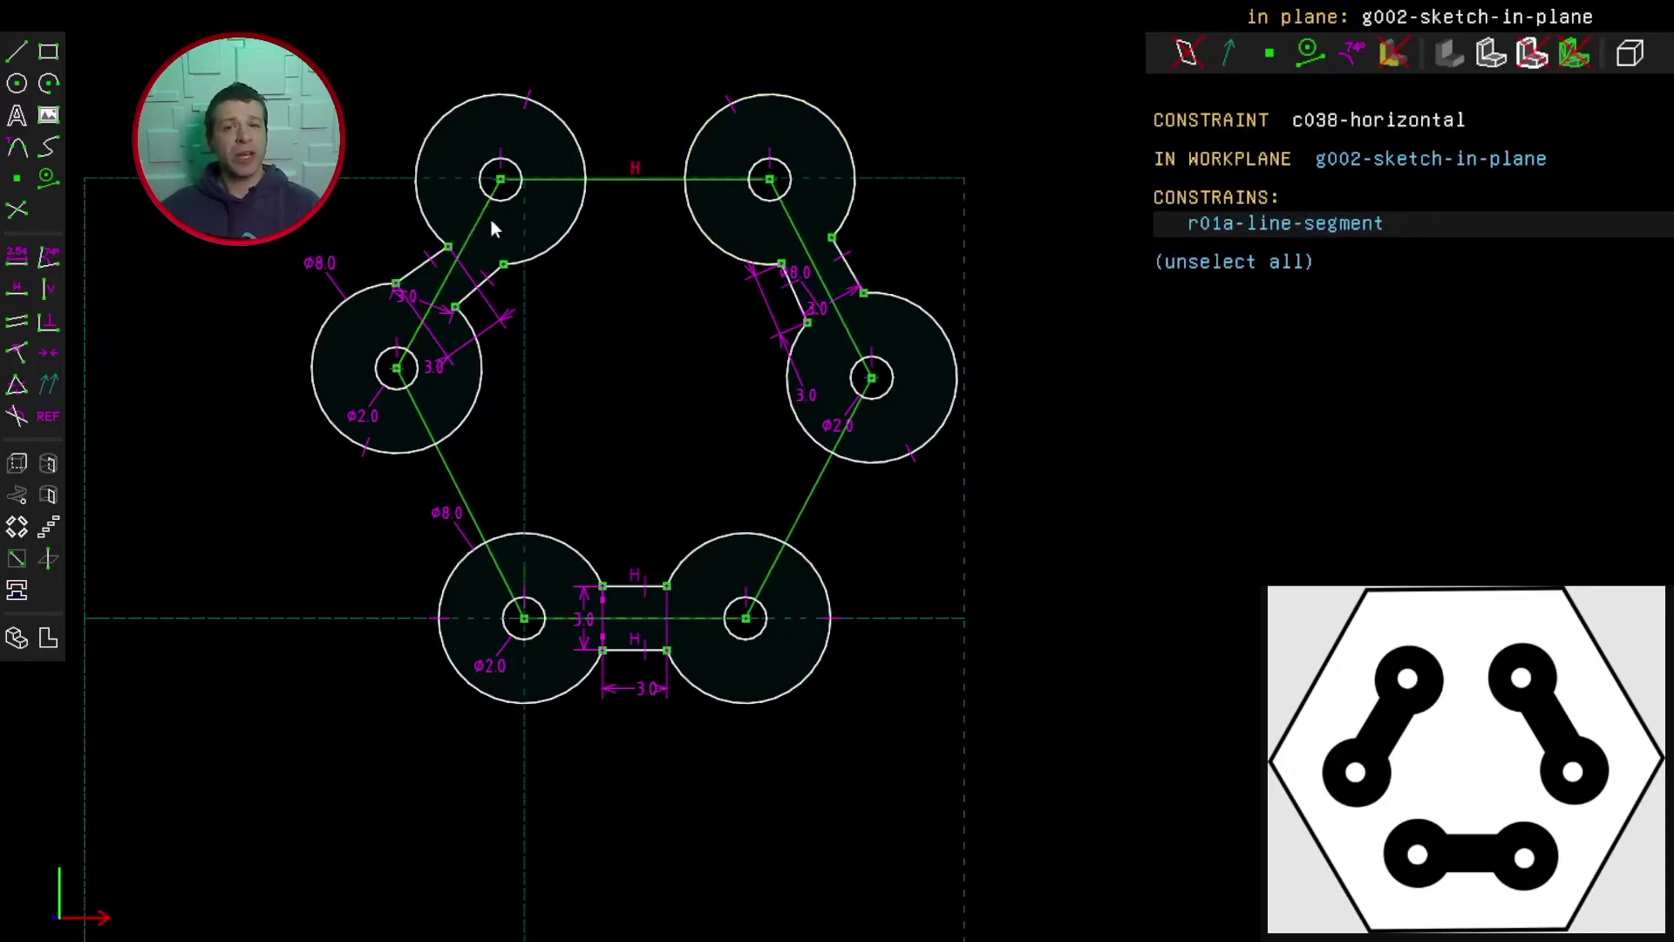
pyautogui.click(480, 225)
pyautogui.click(626, 178)
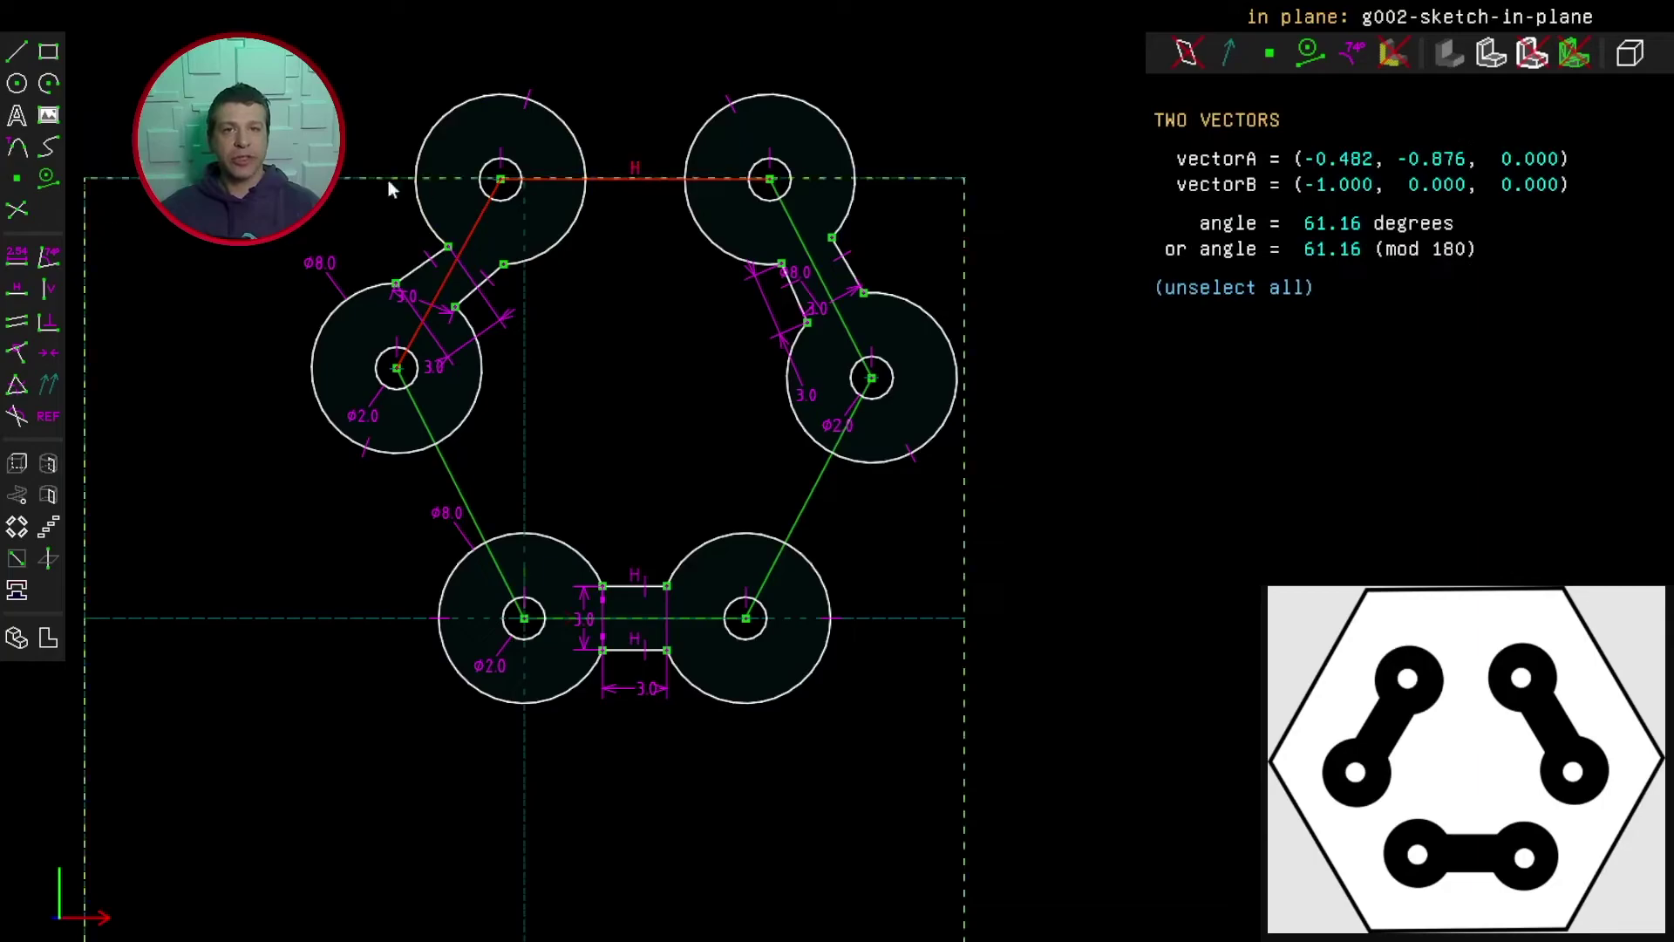
pyautogui.click(16, 394)
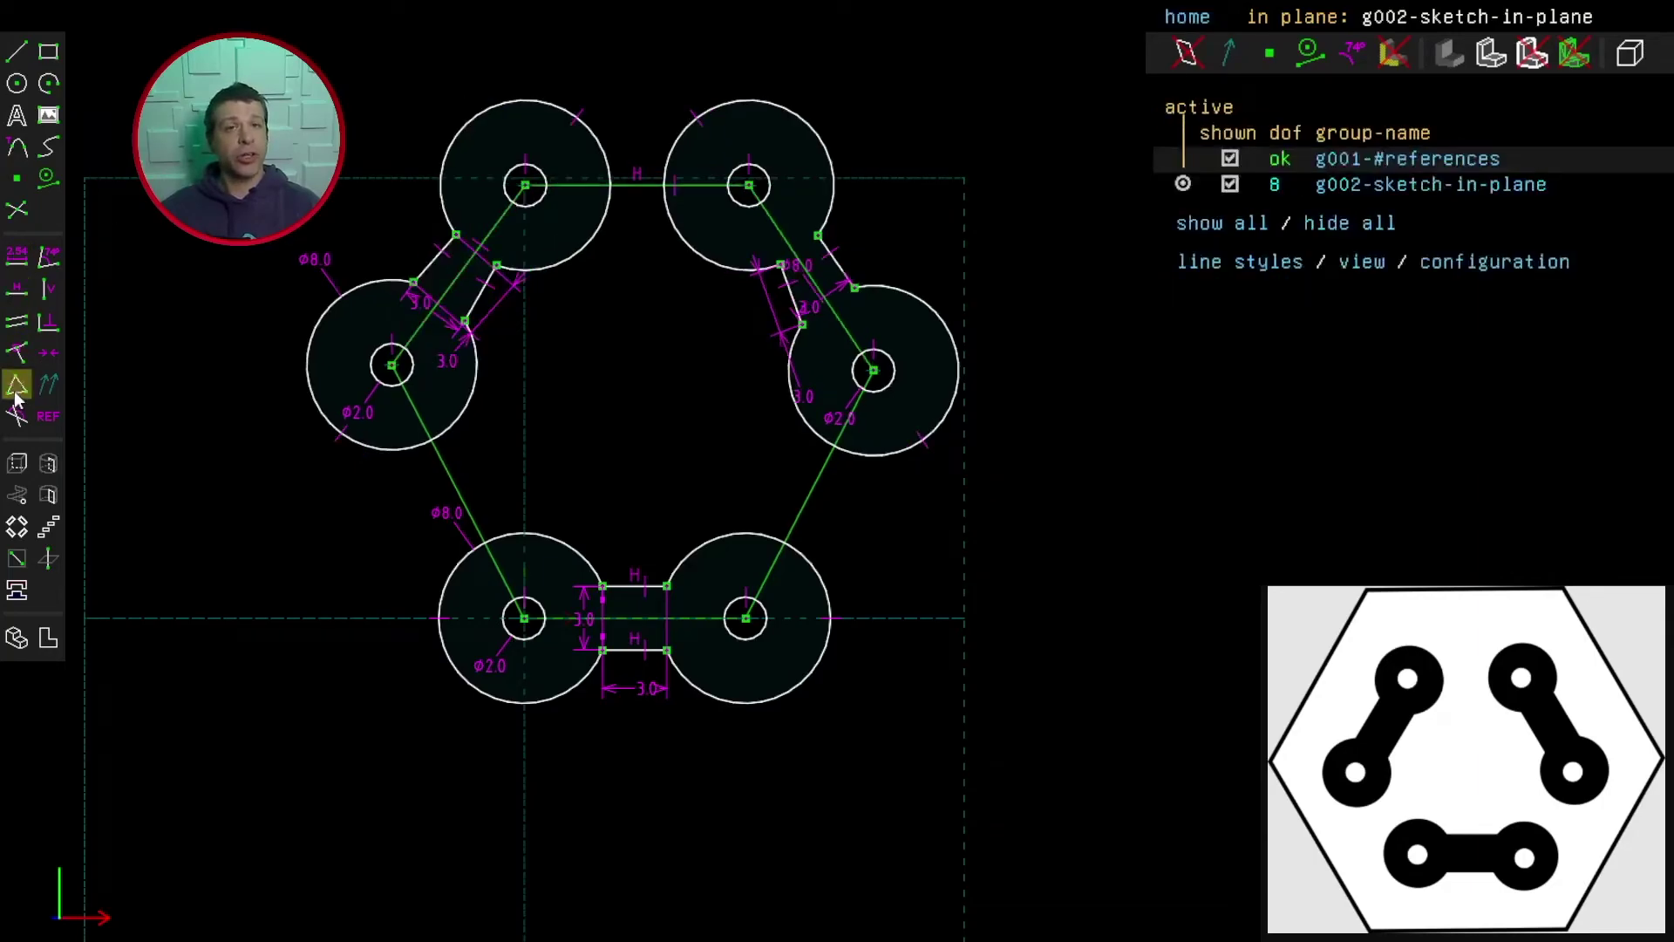
pyautogui.click(495, 233)
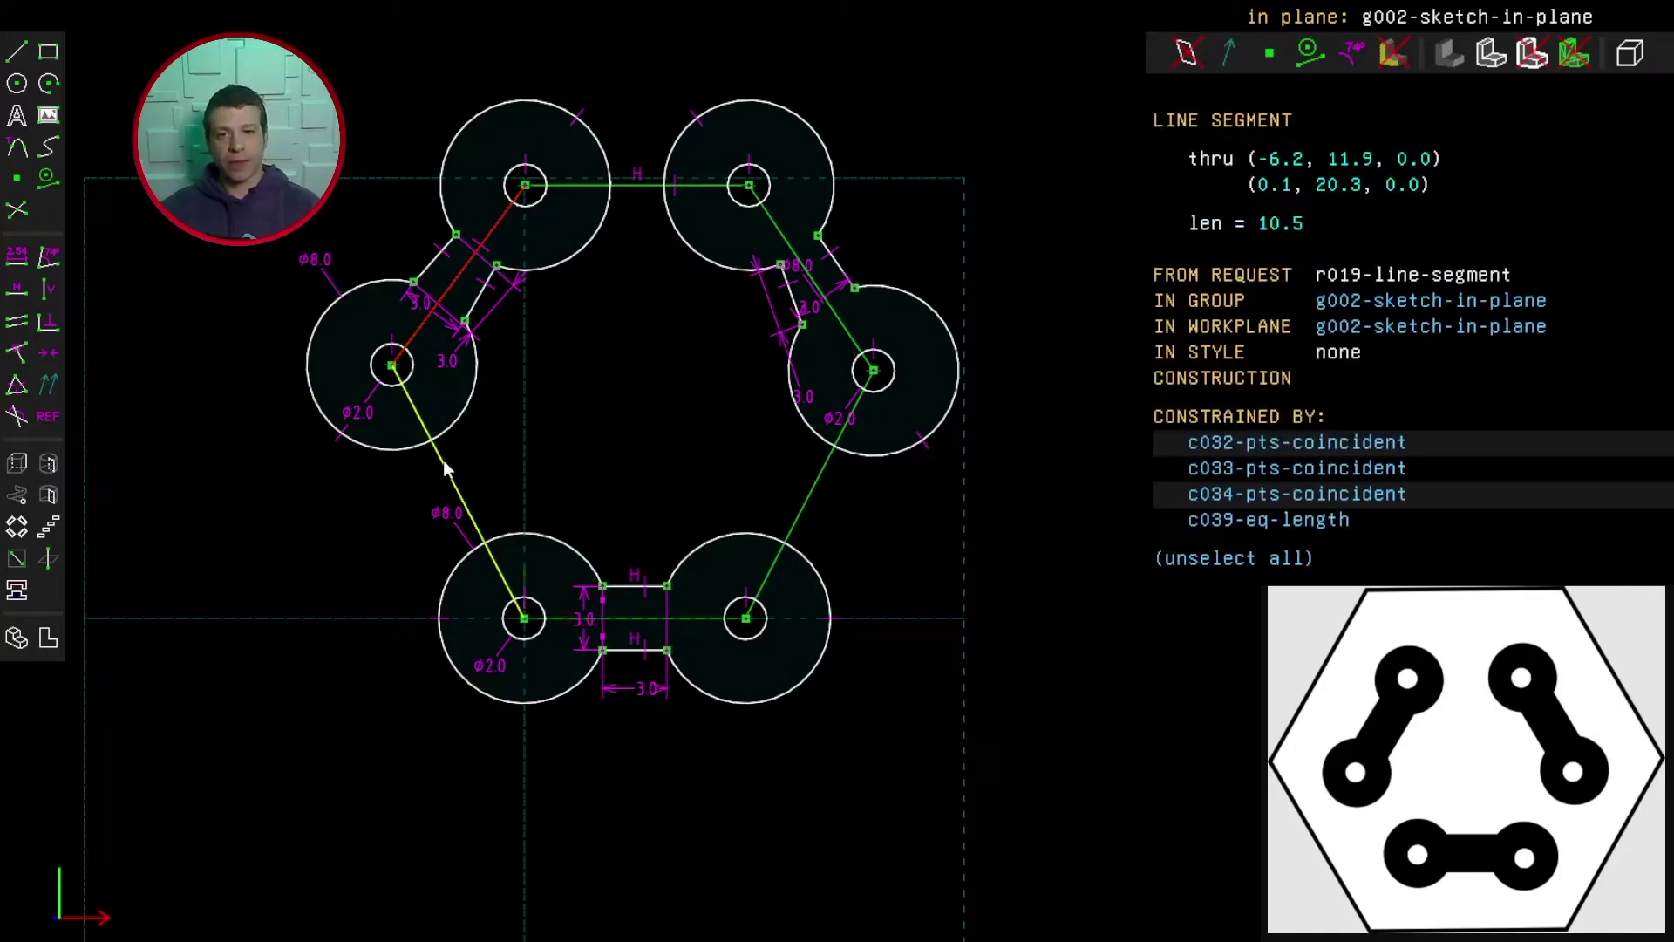
pyautogui.click(444, 462)
pyautogui.press('q')
pyautogui.click(463, 487)
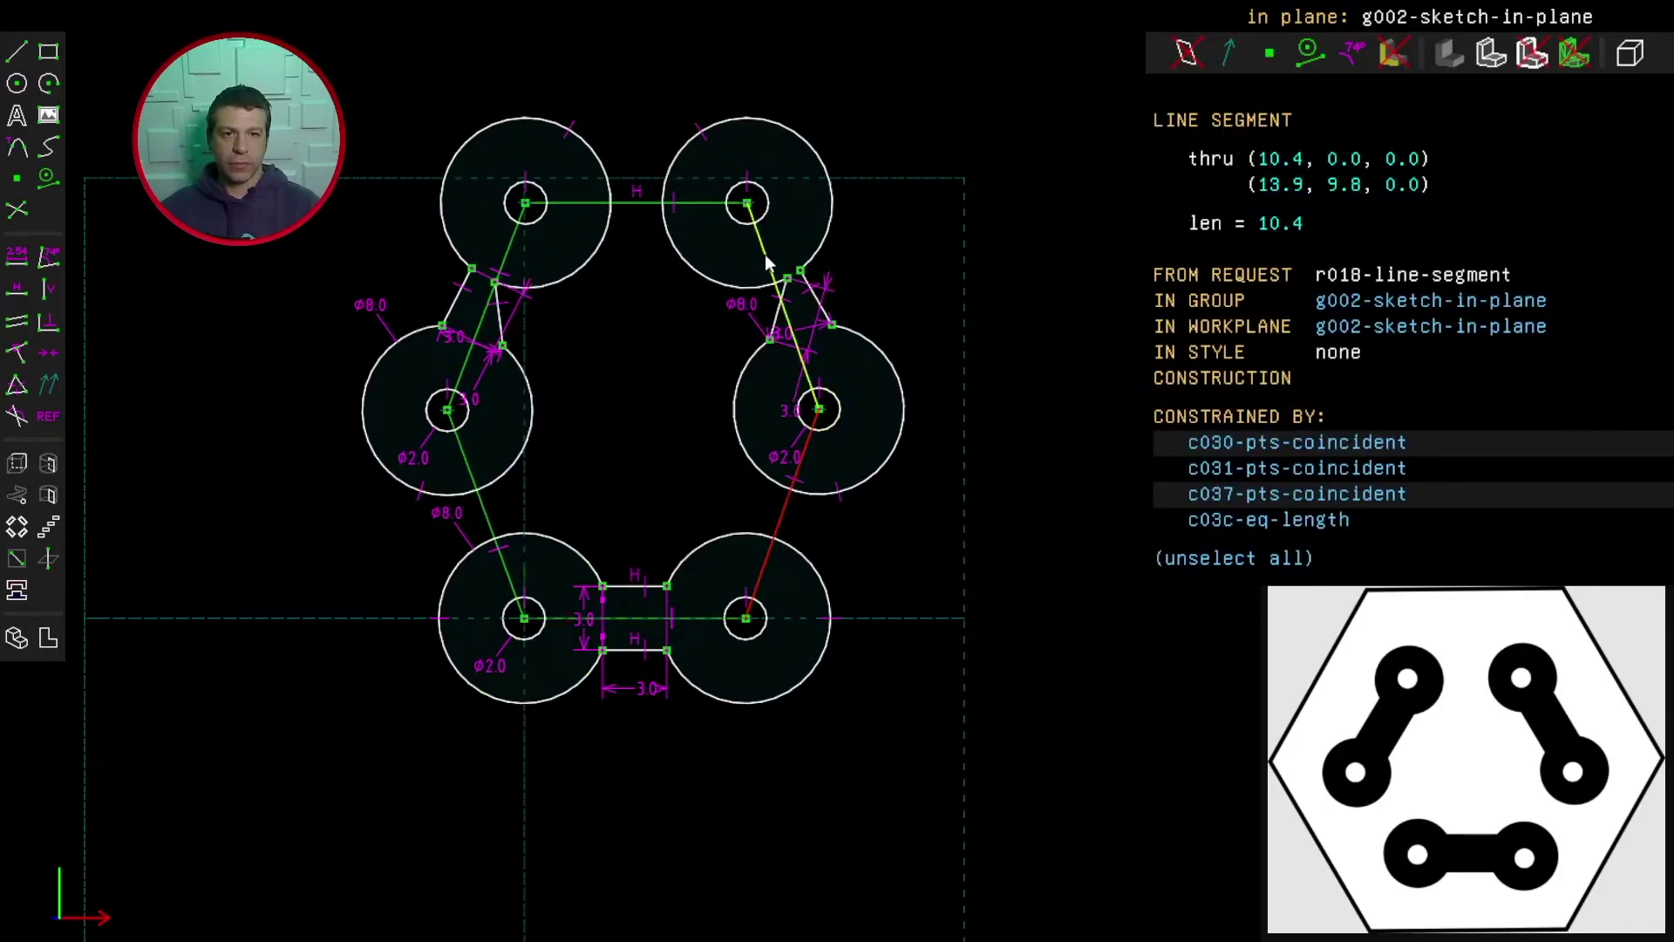
pyautogui.click(765, 253)
pyautogui.press('q')
pyautogui.moveTo(526, 202)
pyautogui.mouseDown()
pyautogui.moveTo(526, 276)
pyautogui.moveTo(524, 253)
pyautogui.mouseUp()
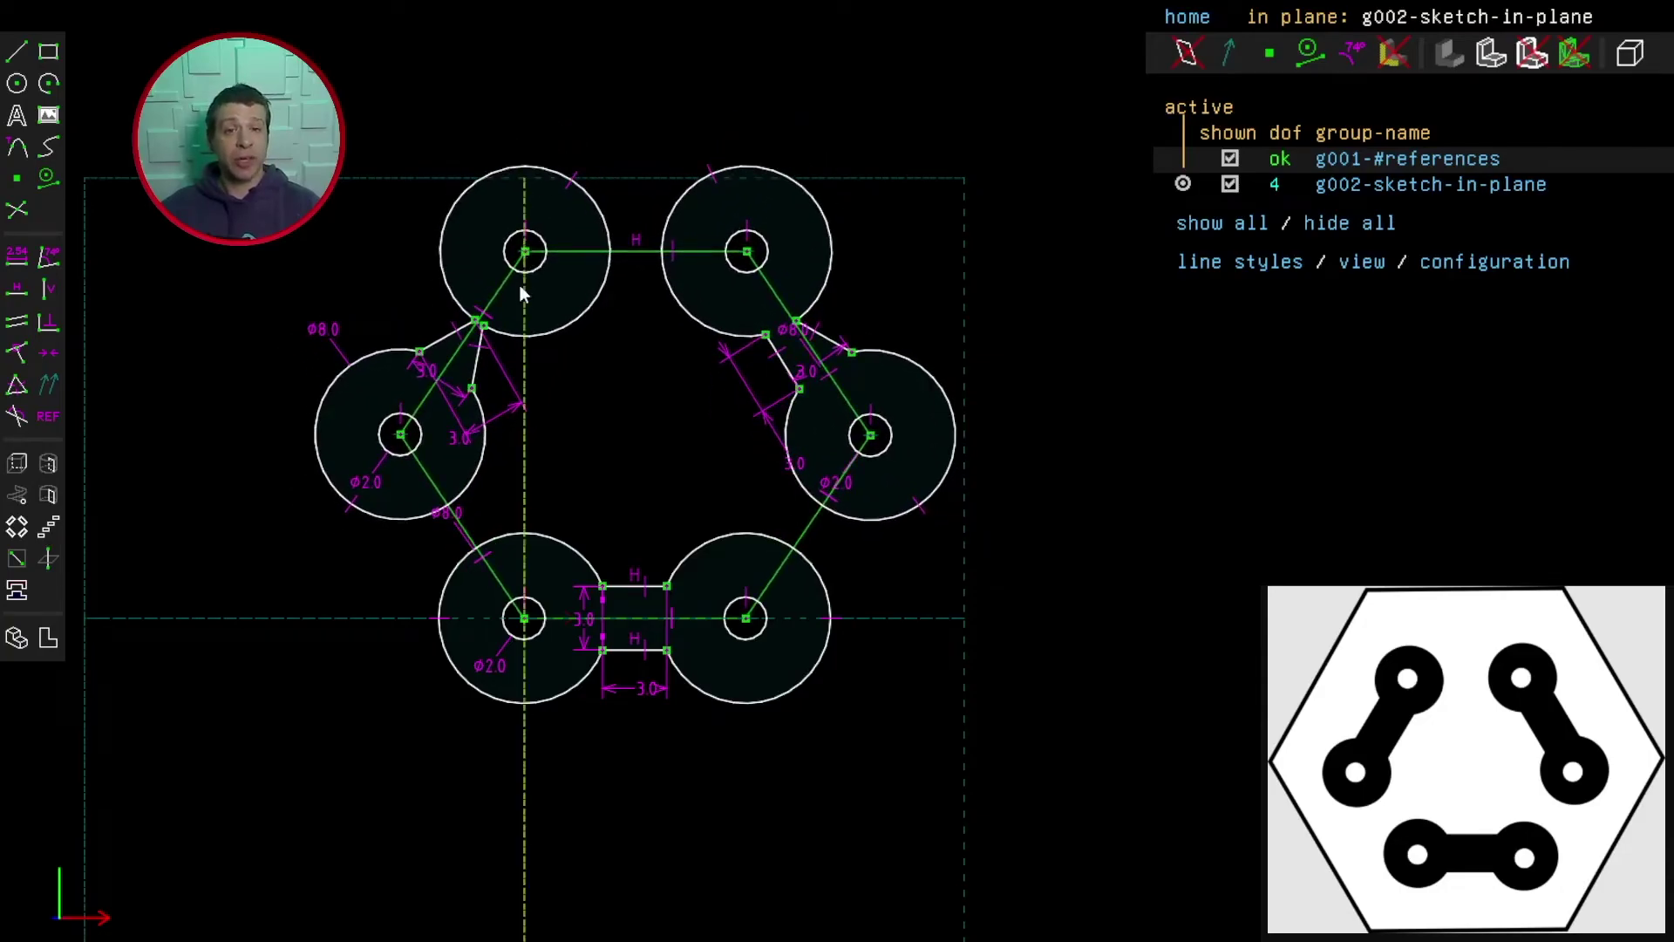
# Set the angle between the hexagon's lower-left side and its bottom side to 120 degrees
pyautogui.click(438, 491)
pyautogui.click(688, 620)
pyautogui.click(50, 249)
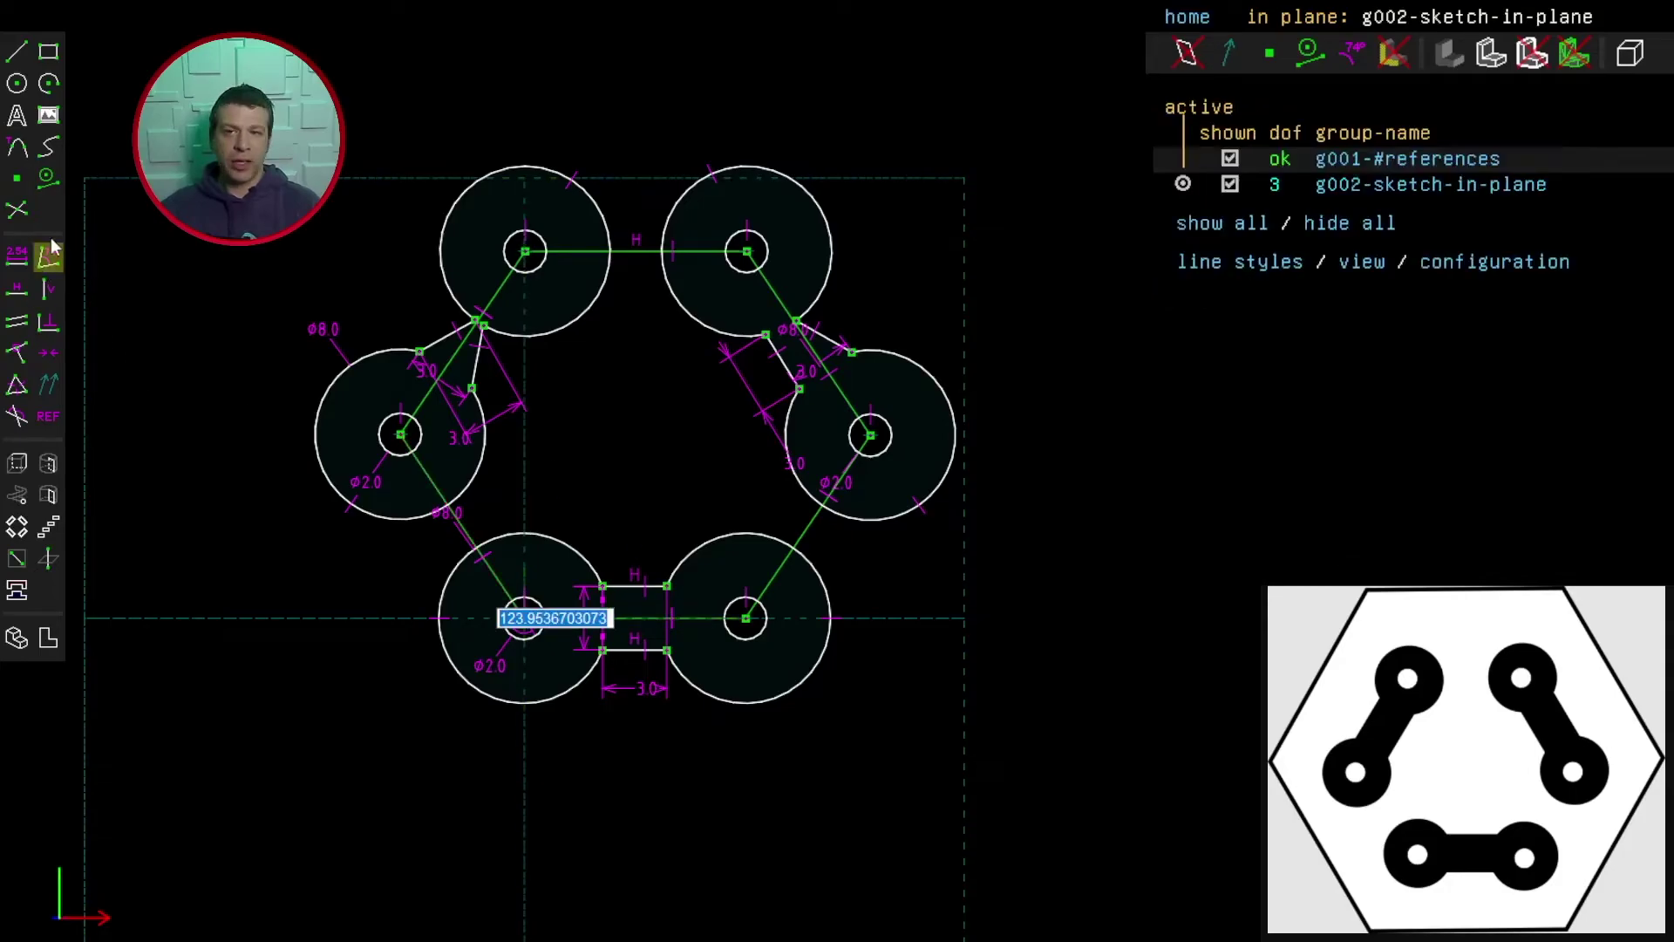
pyautogui.write('120')
pyautogui.press('Return')
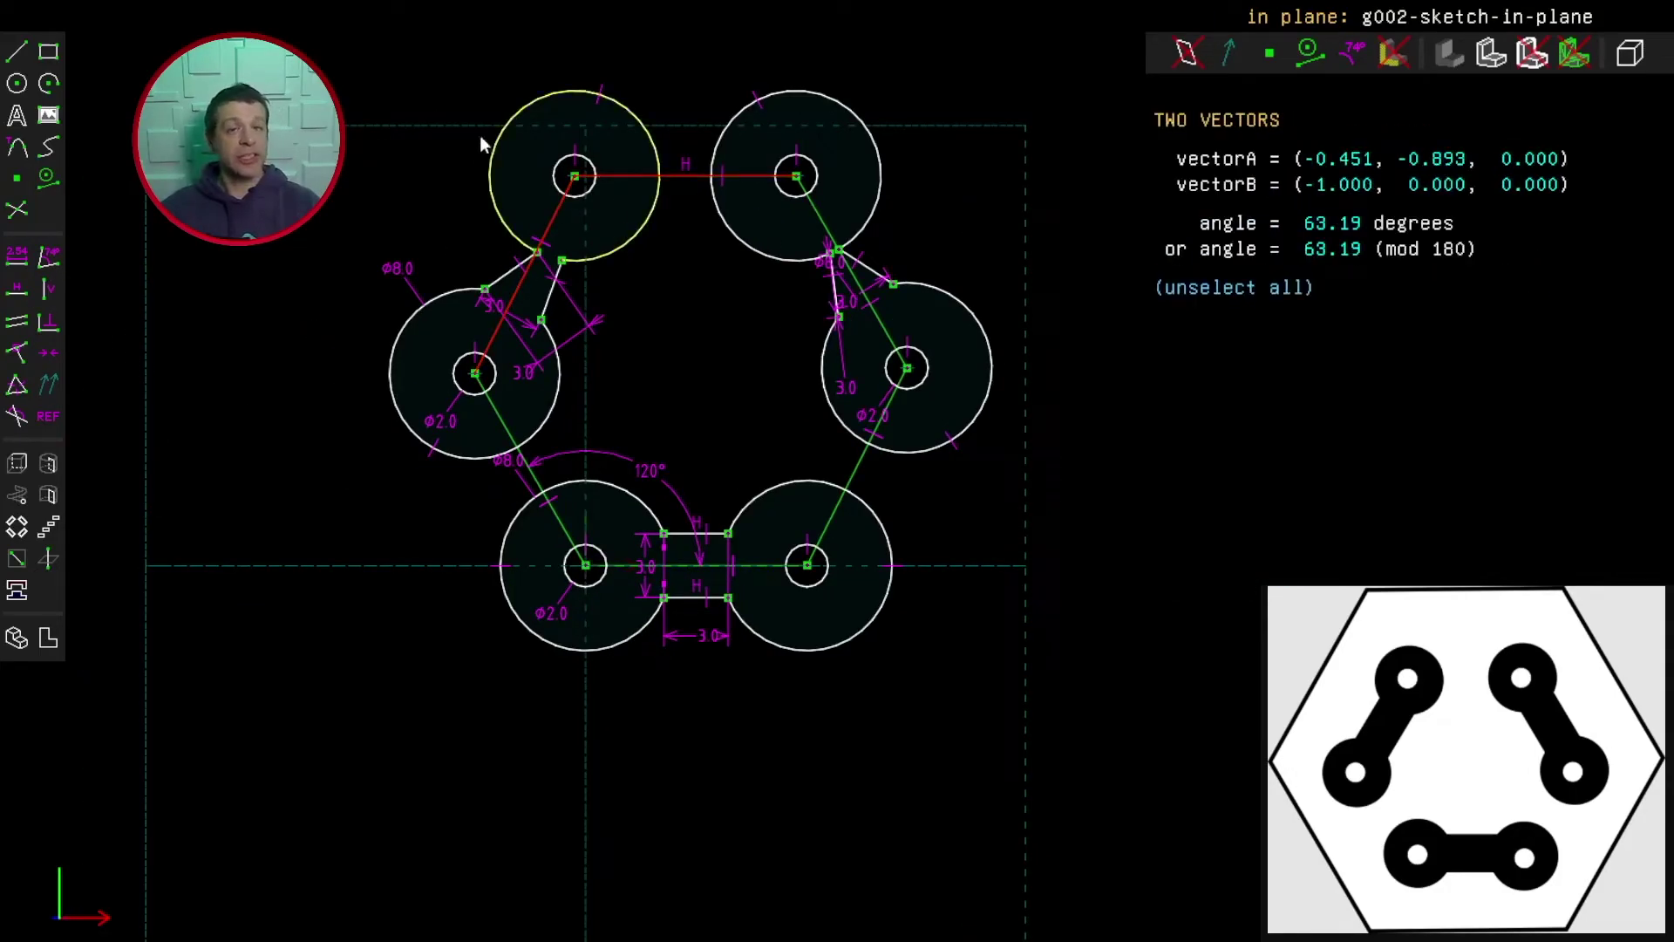
# Set the angle between the hexagon's upper-left side and its top side to 120 degrees
pyautogui.click(44, 265)
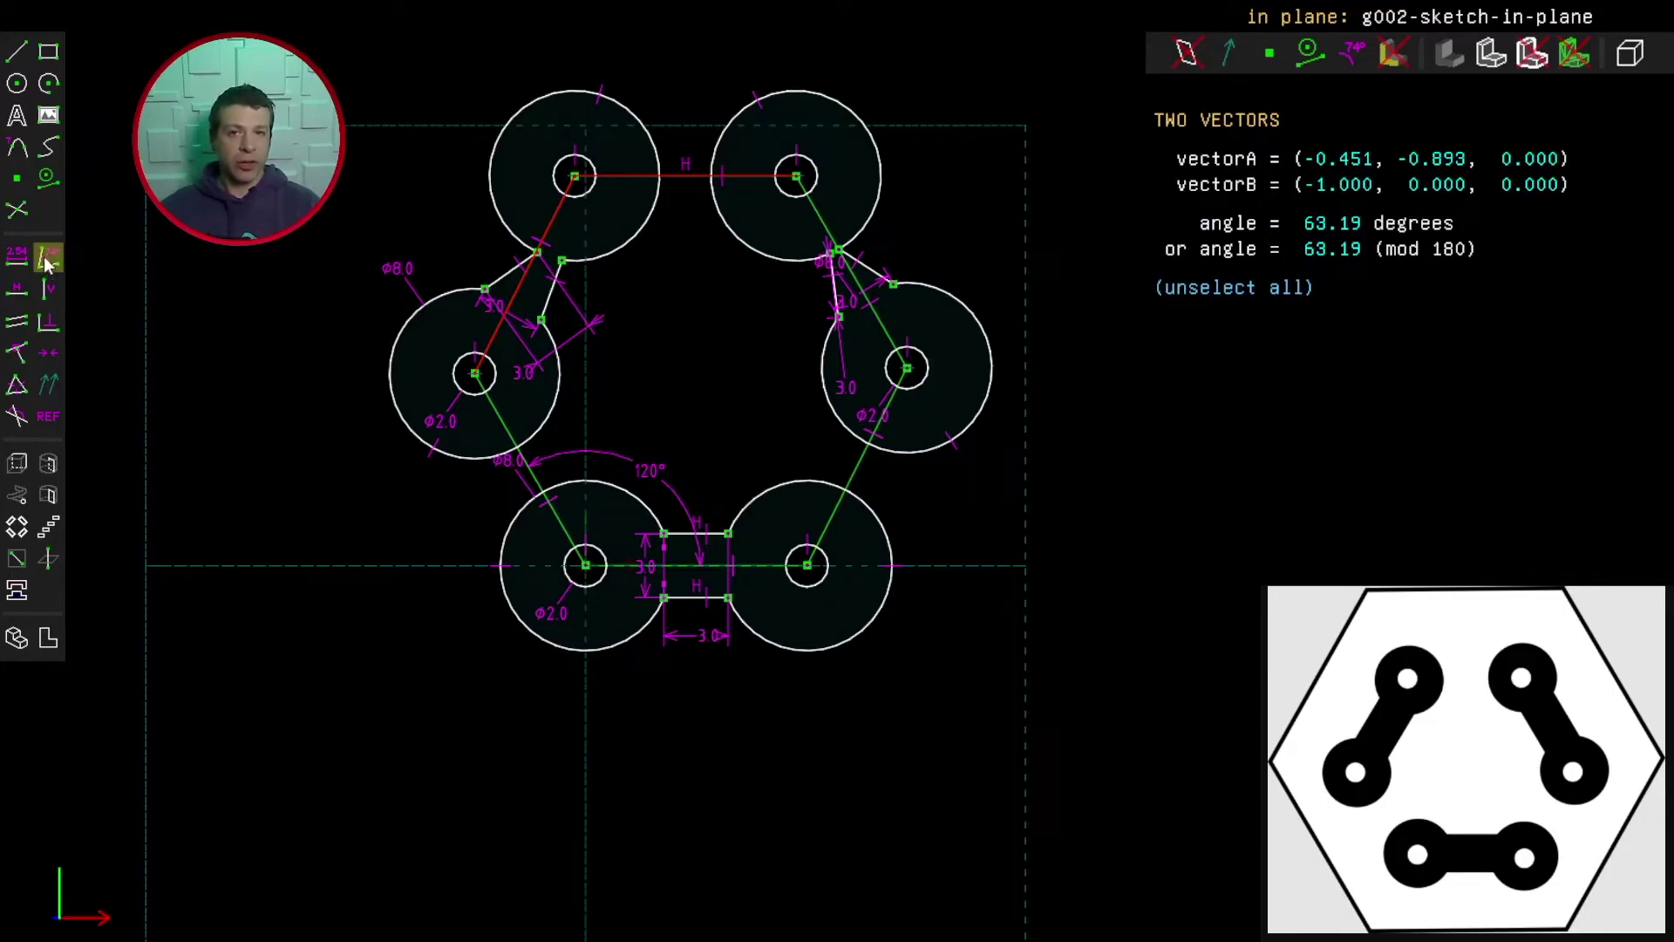
pyautogui.write('120')
pyautogui.press('Return')
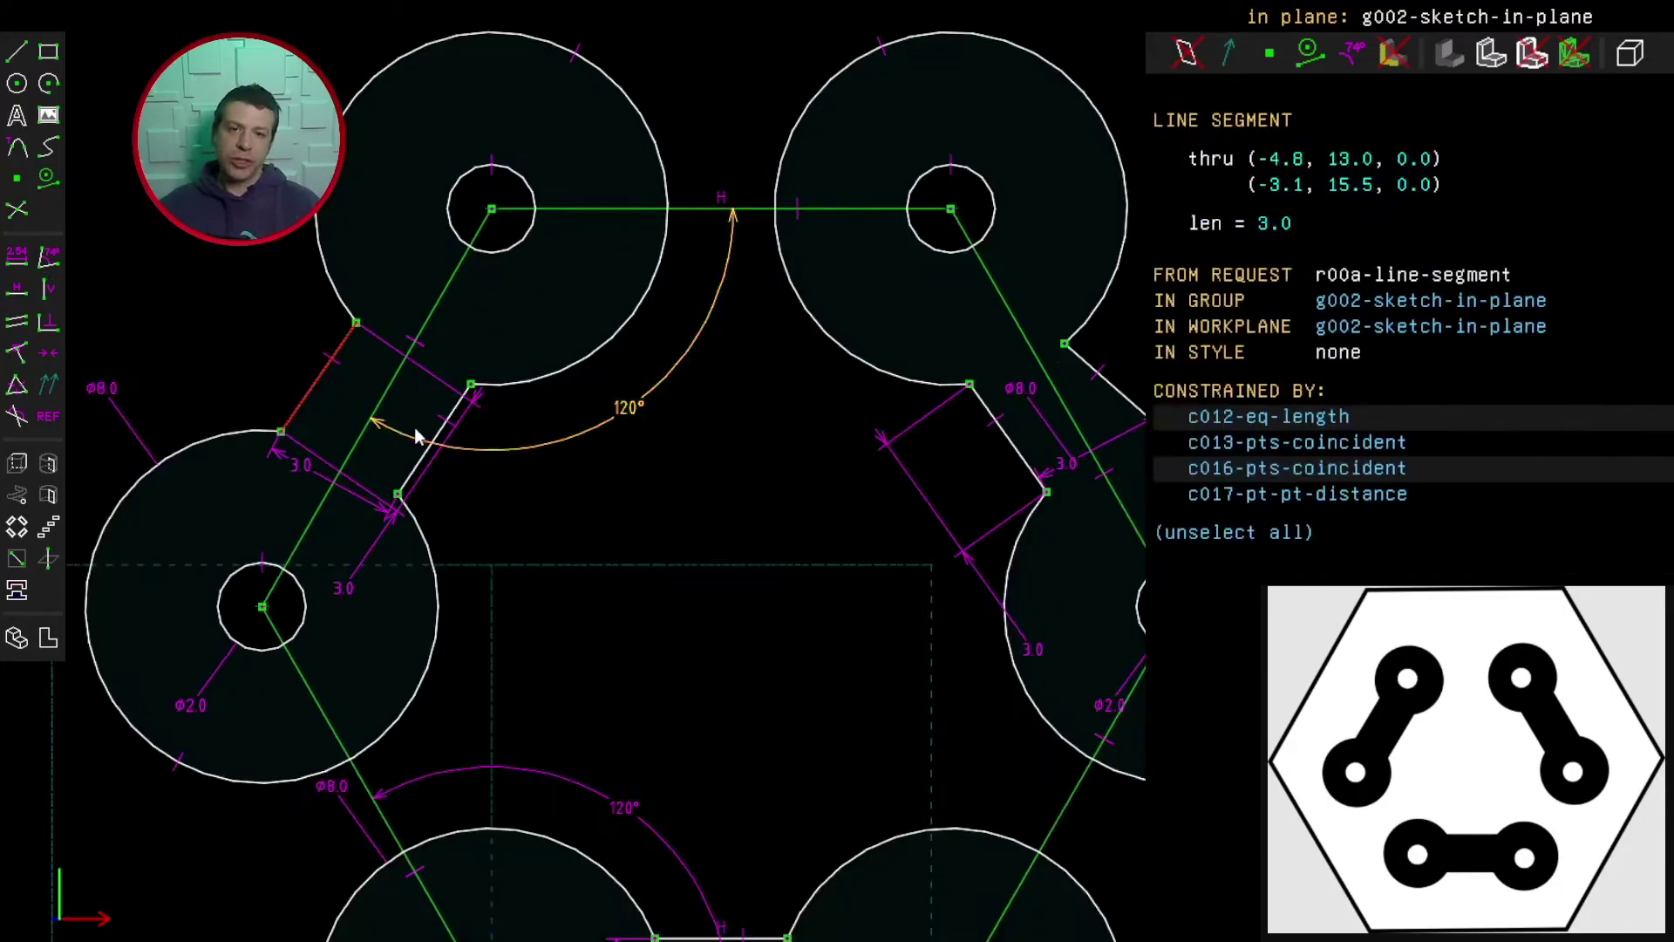
# Constrain the upper-left trace's outer edge parallel to the hexagon's upper-left side
pyautogui.click(428, 431)
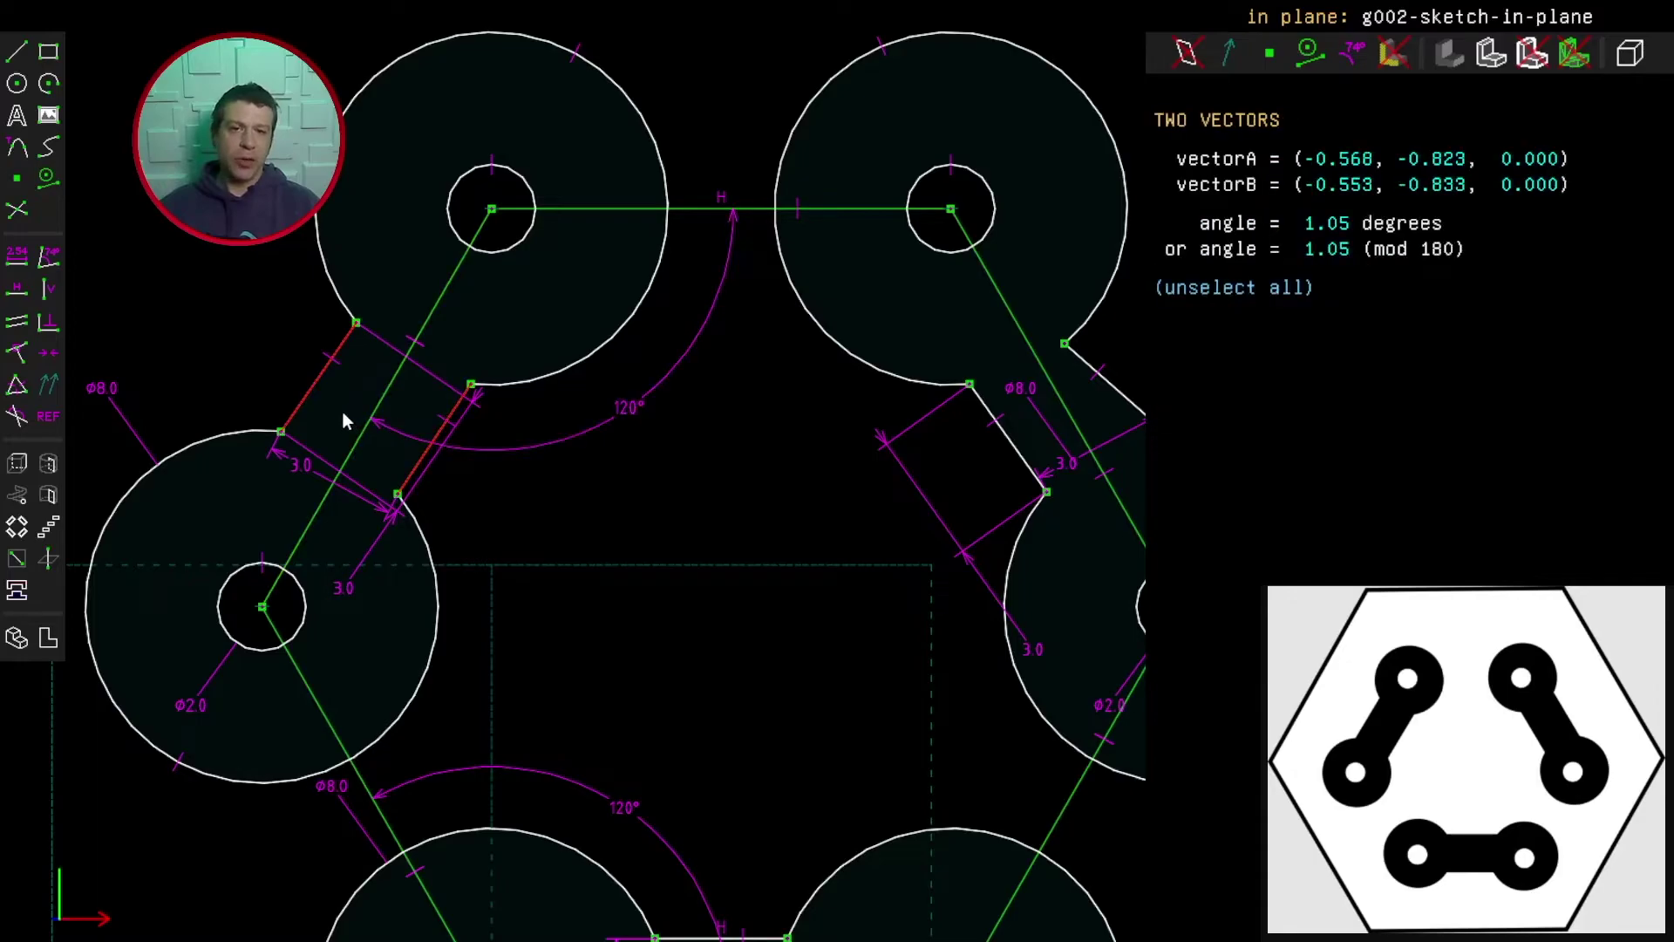
pyautogui.press('Escape')
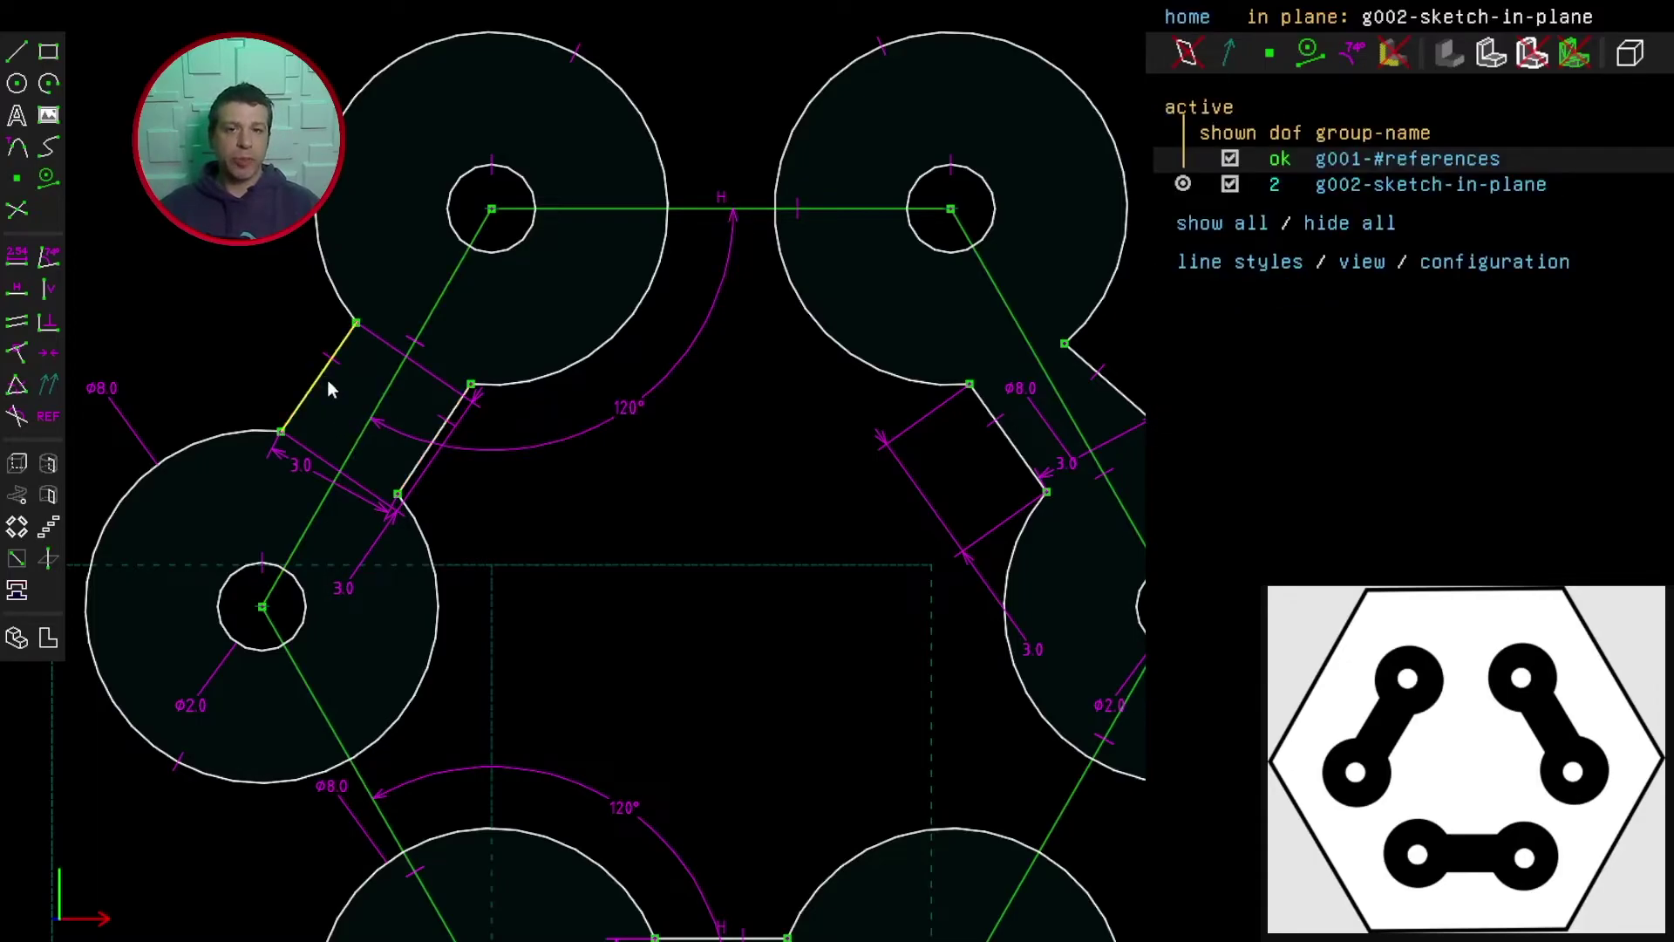
pyautogui.click(389, 386)
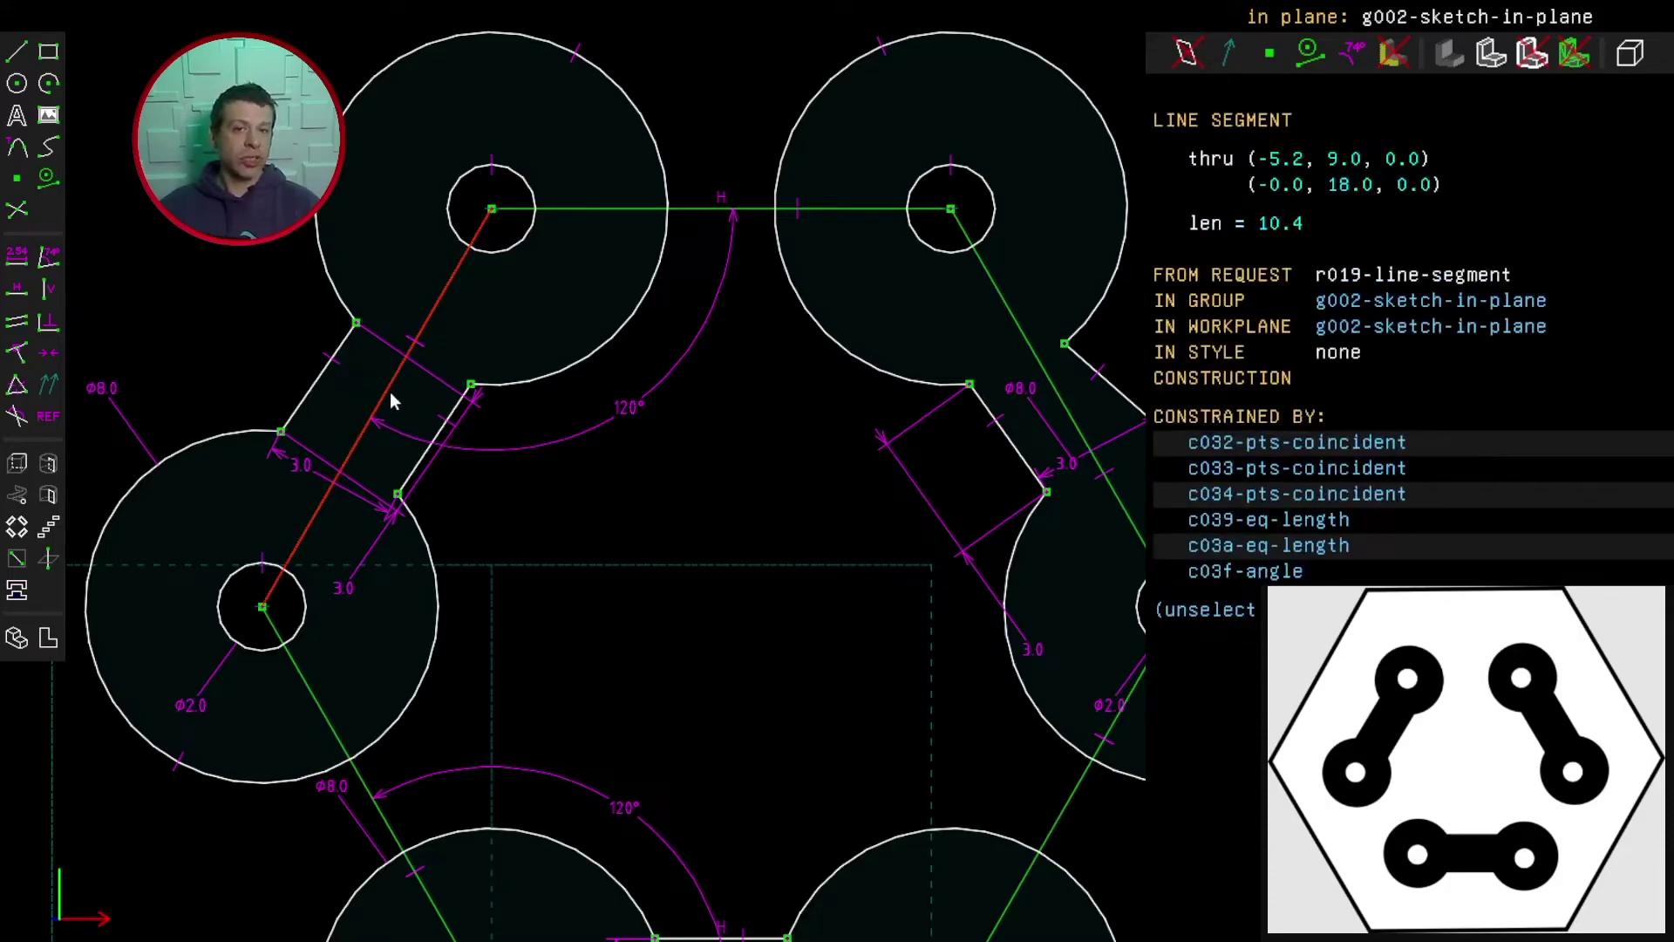
pyautogui.click(319, 379)
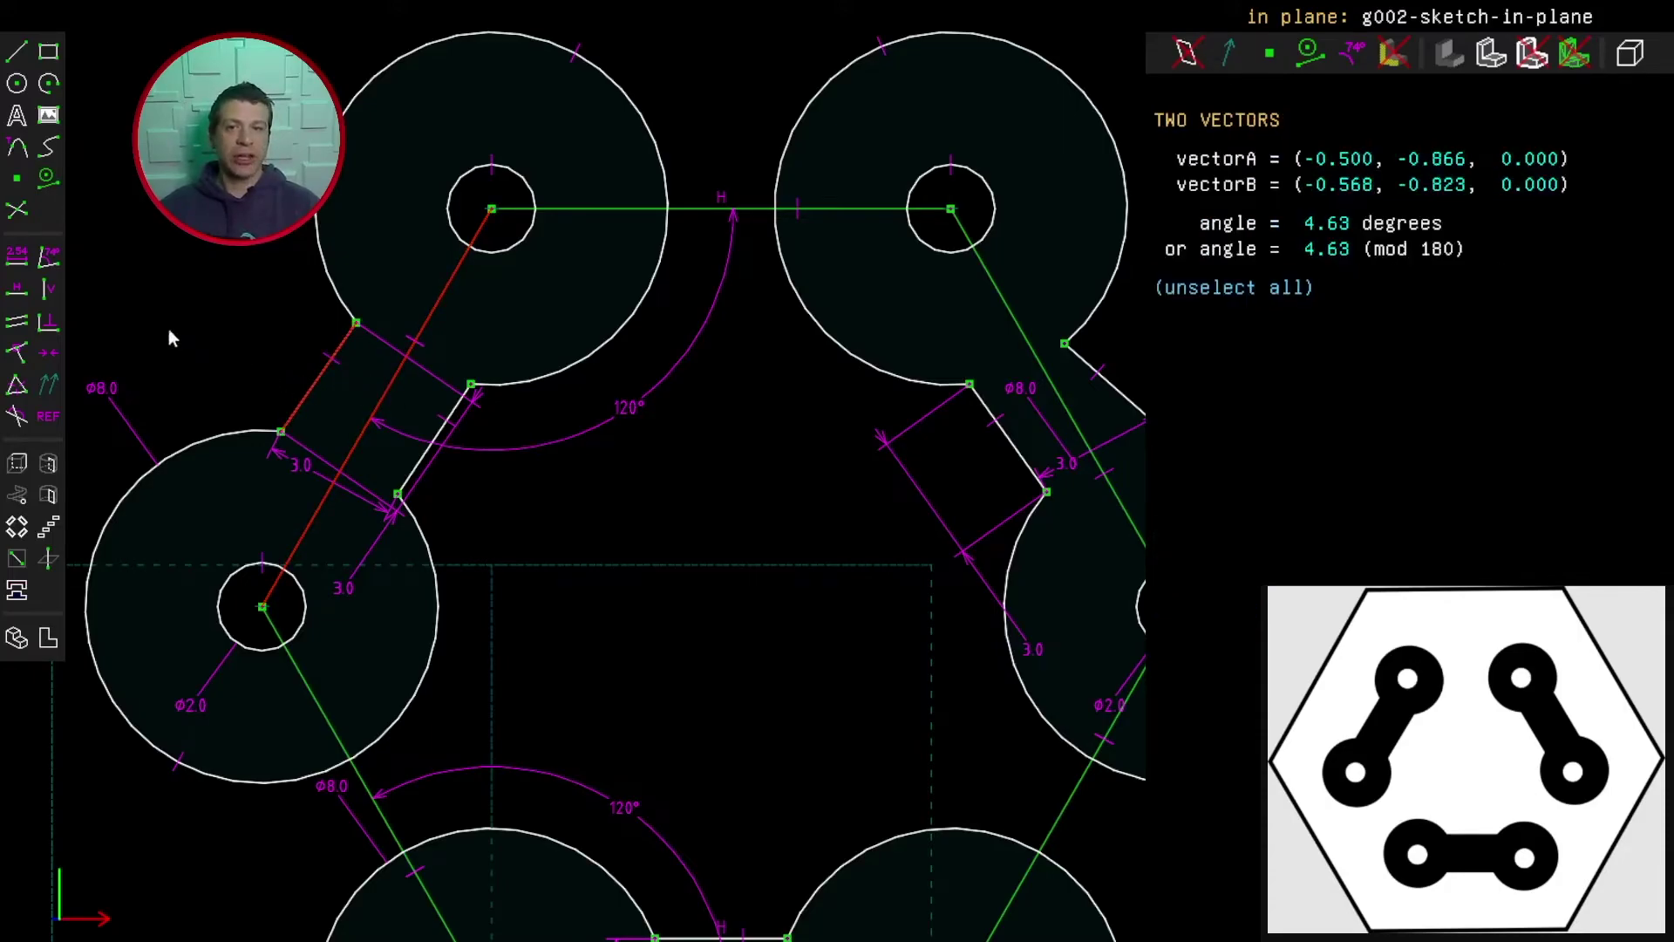
pyautogui.click(23, 328)
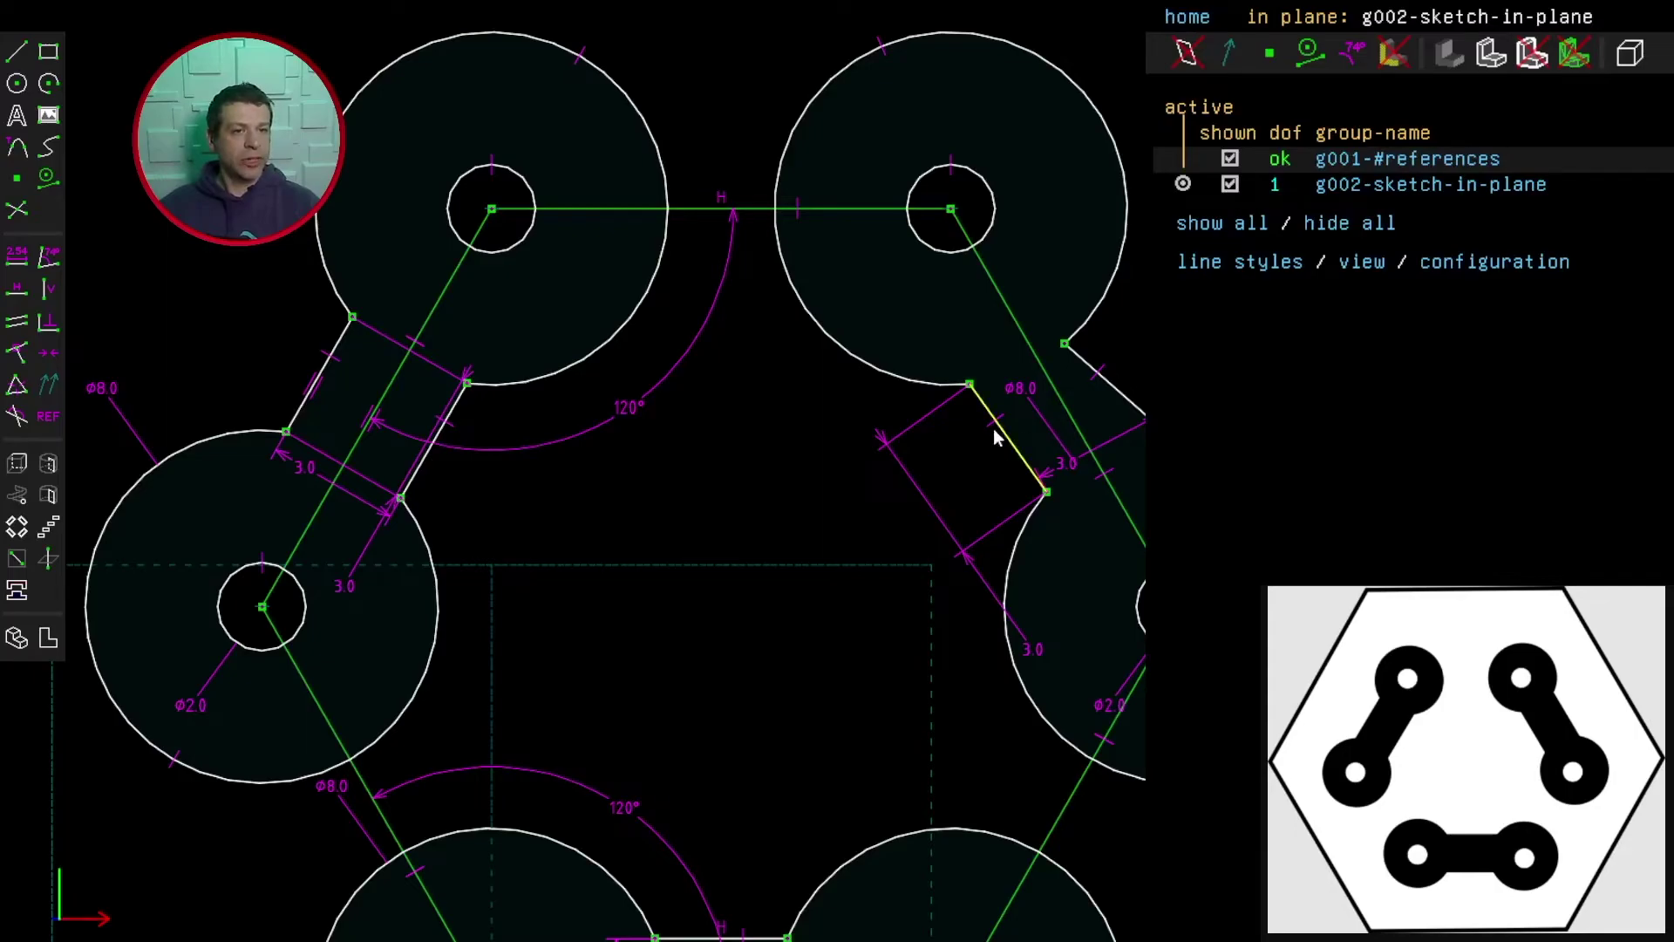
# Constrain the upper-right trace's inner edge parallel to the hexagon's upper-right side
pyautogui.click(996, 429)
pyautogui.click(1057, 403)
pyautogui.press('v')
pyautogui.press('f')
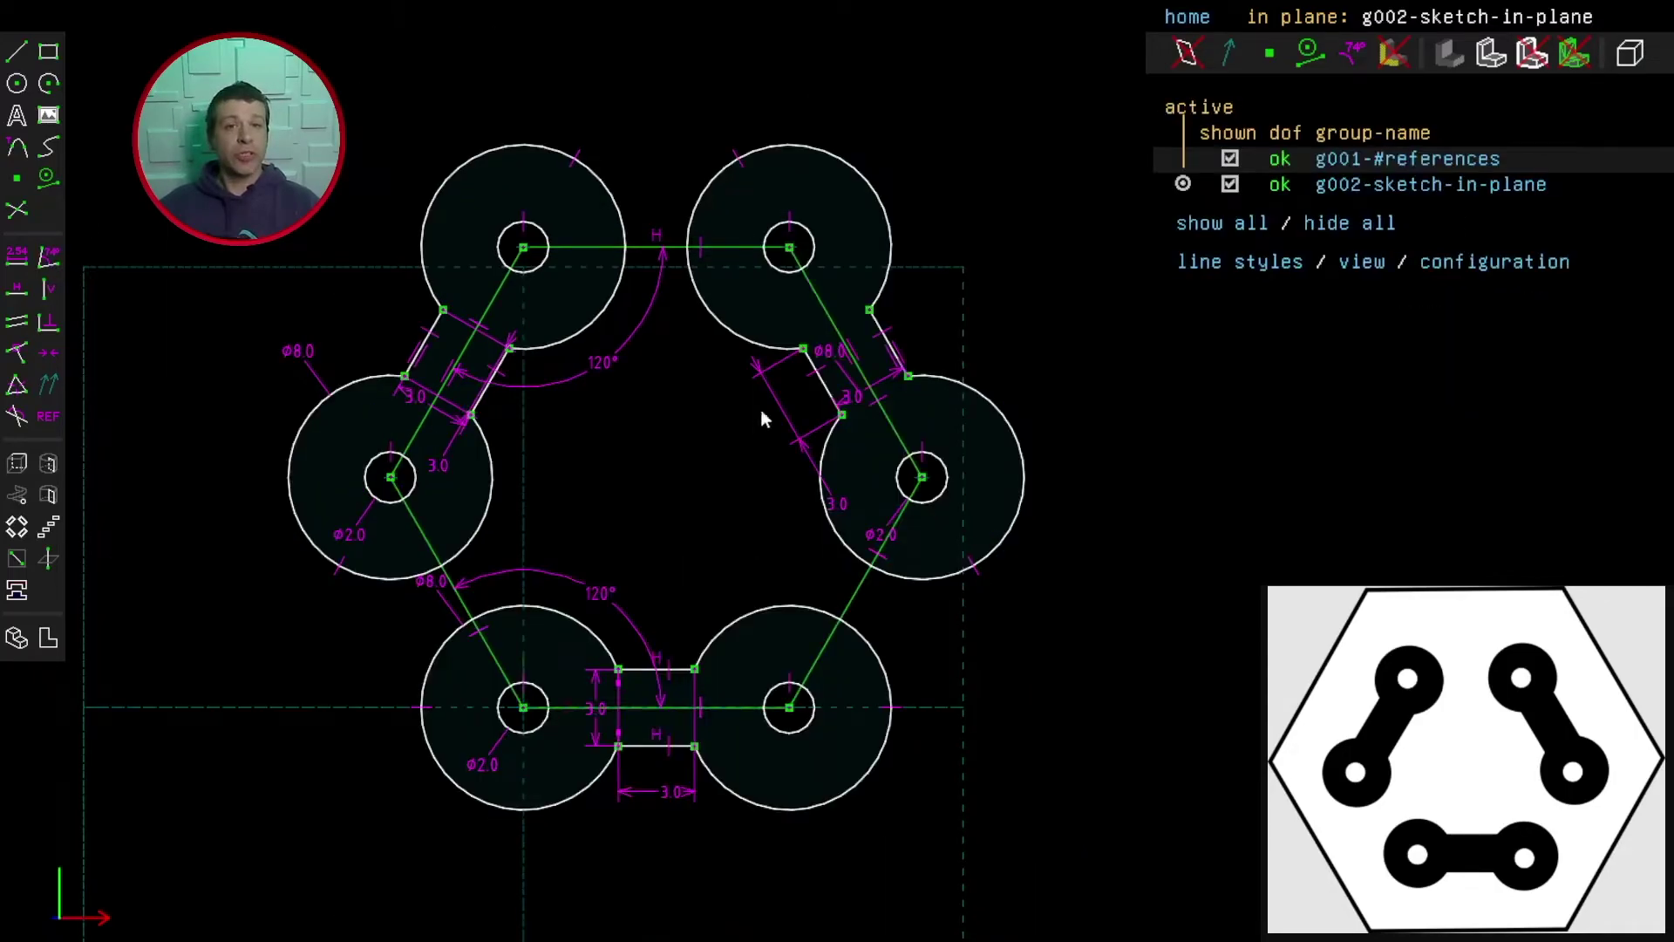
# Extrude the three-trace sketch one-sided and constrain its depth to 3.0
pyautogui.click(17, 463)
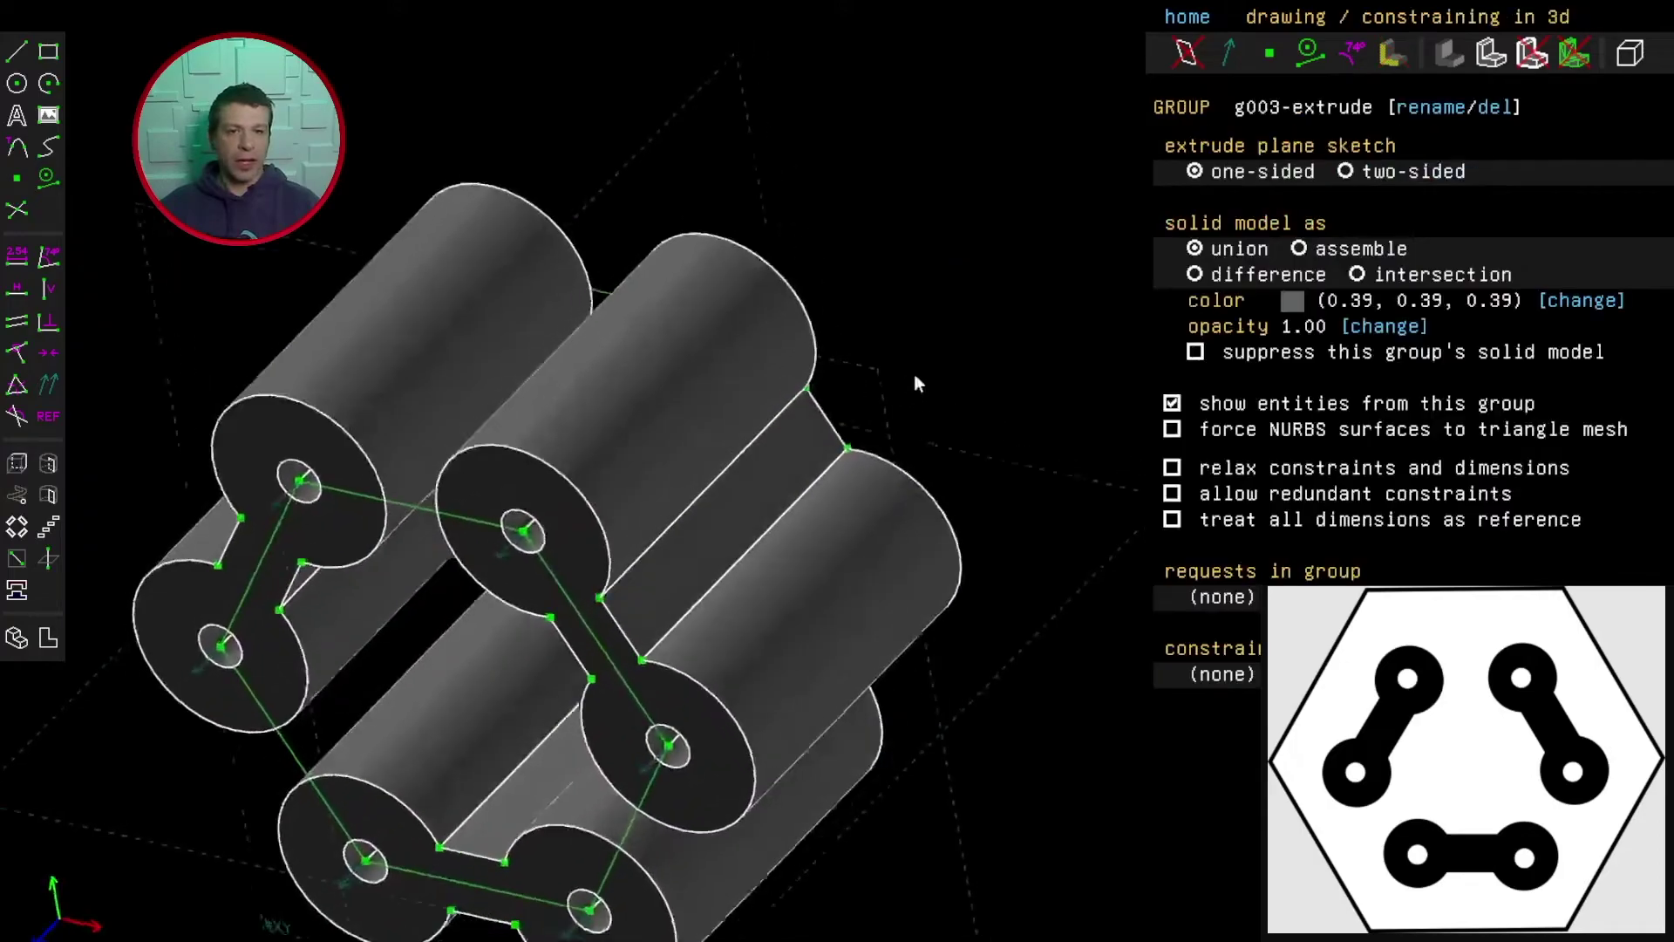
pyautogui.click(653, 405)
pyautogui.click(17, 258)
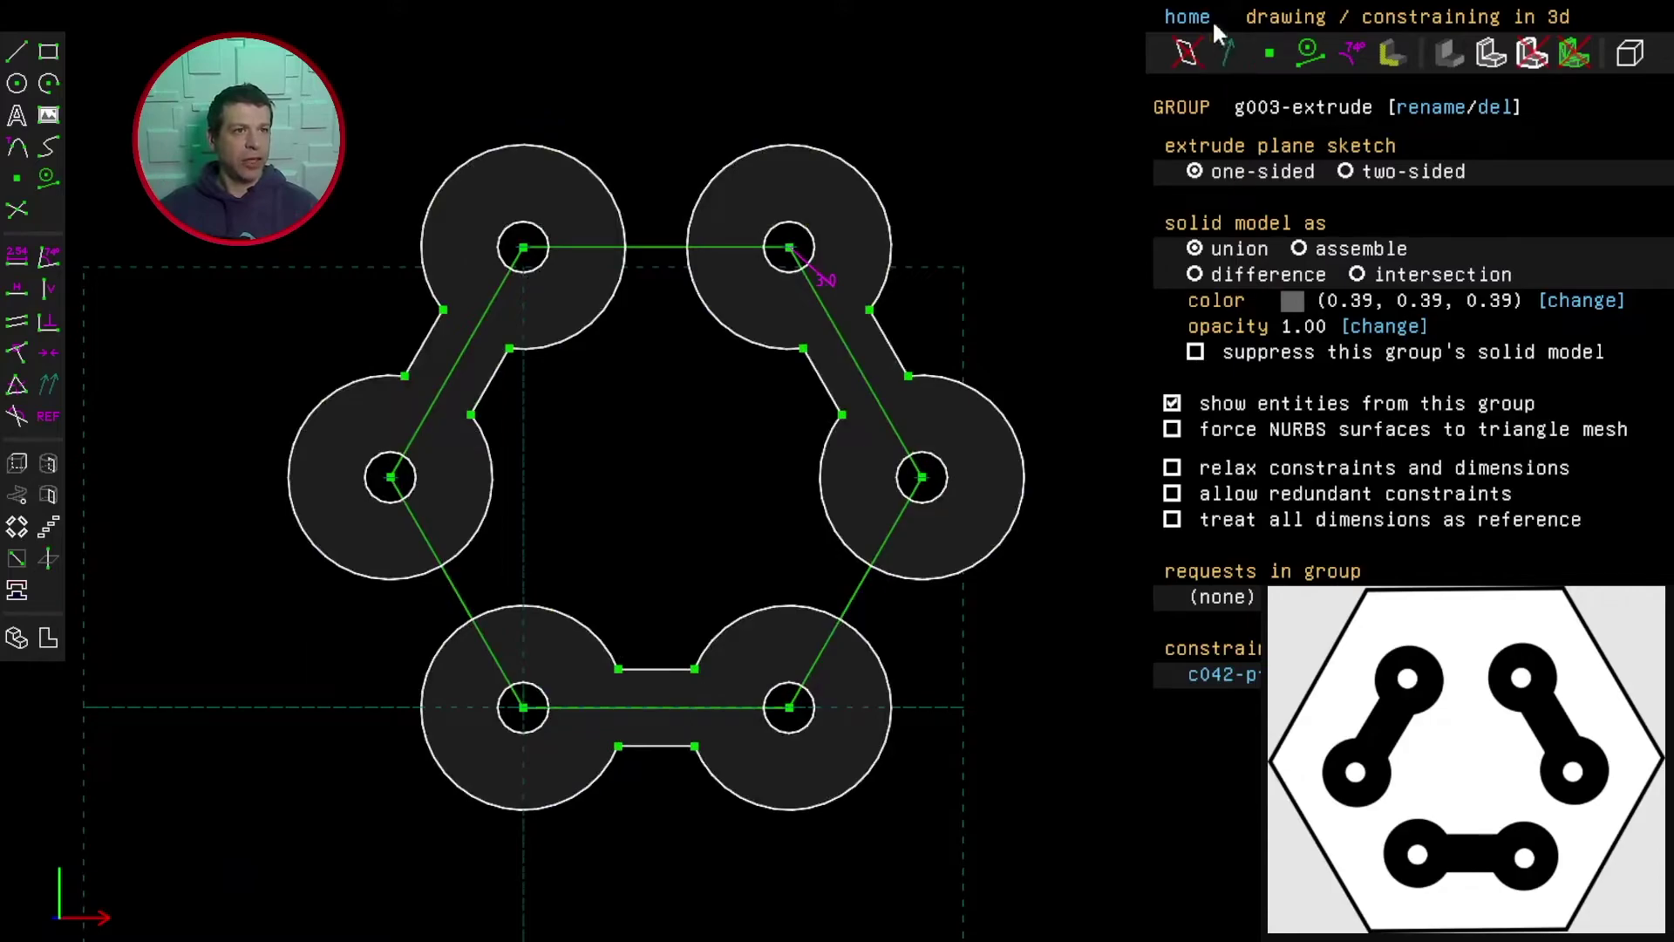
pyautogui.click(1210, 21)
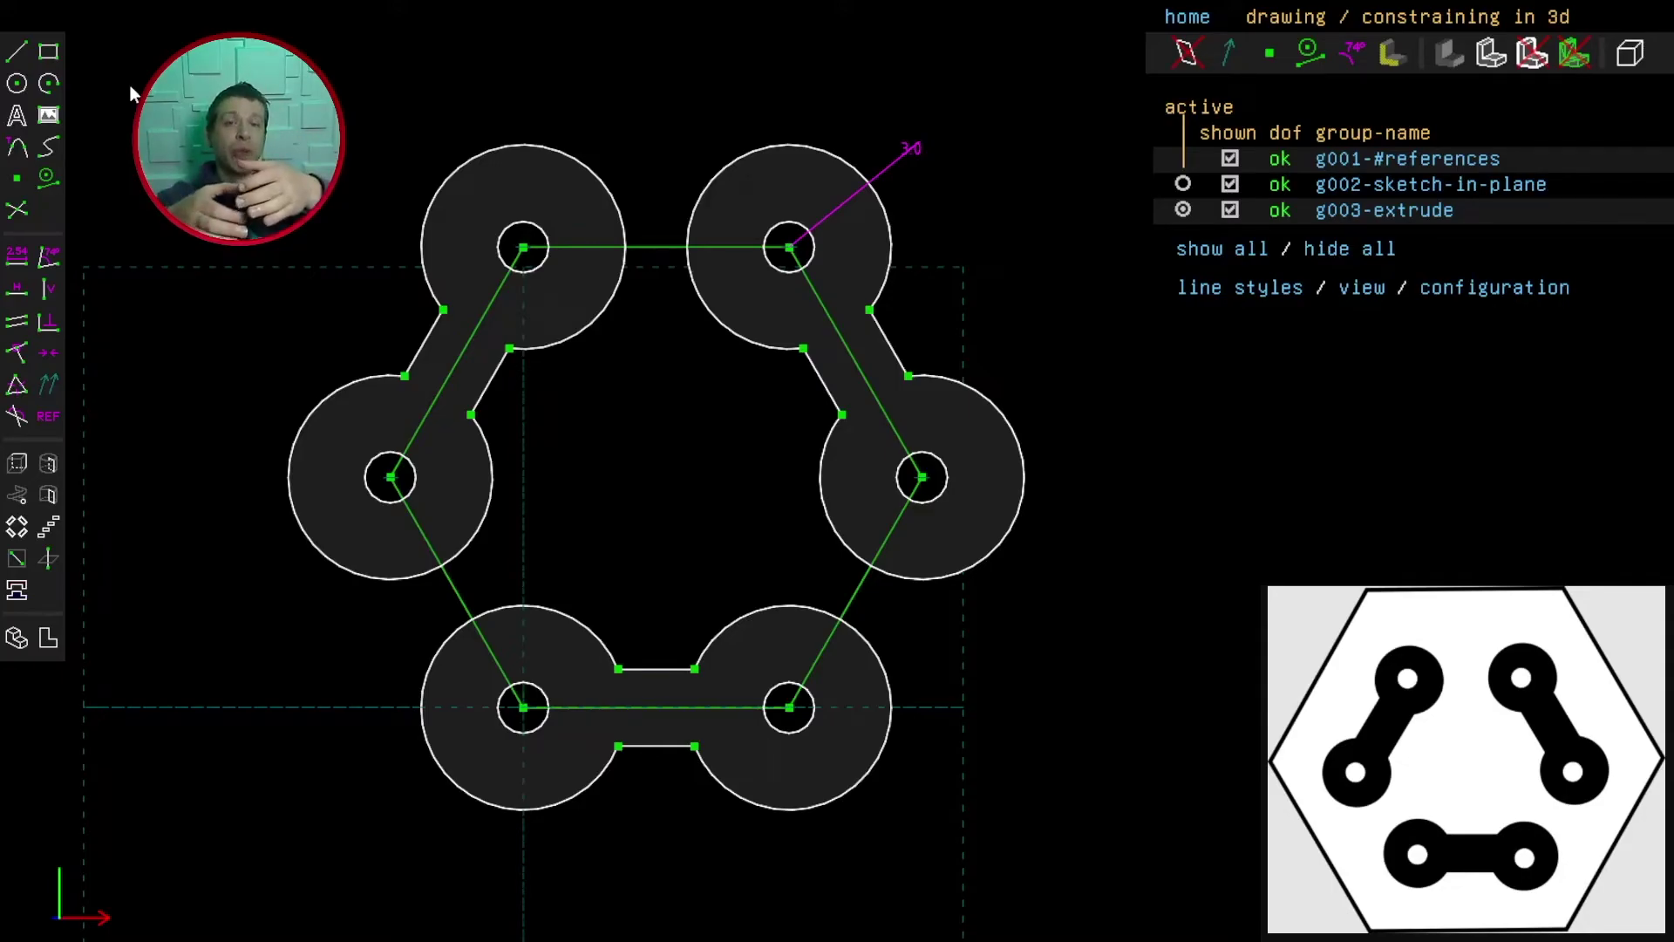
# Link base_final2.slvs into a new assembly and constrain the plate to the origin's orientation, with its centre coincident with the origin
pyautogui.click(26, 12)
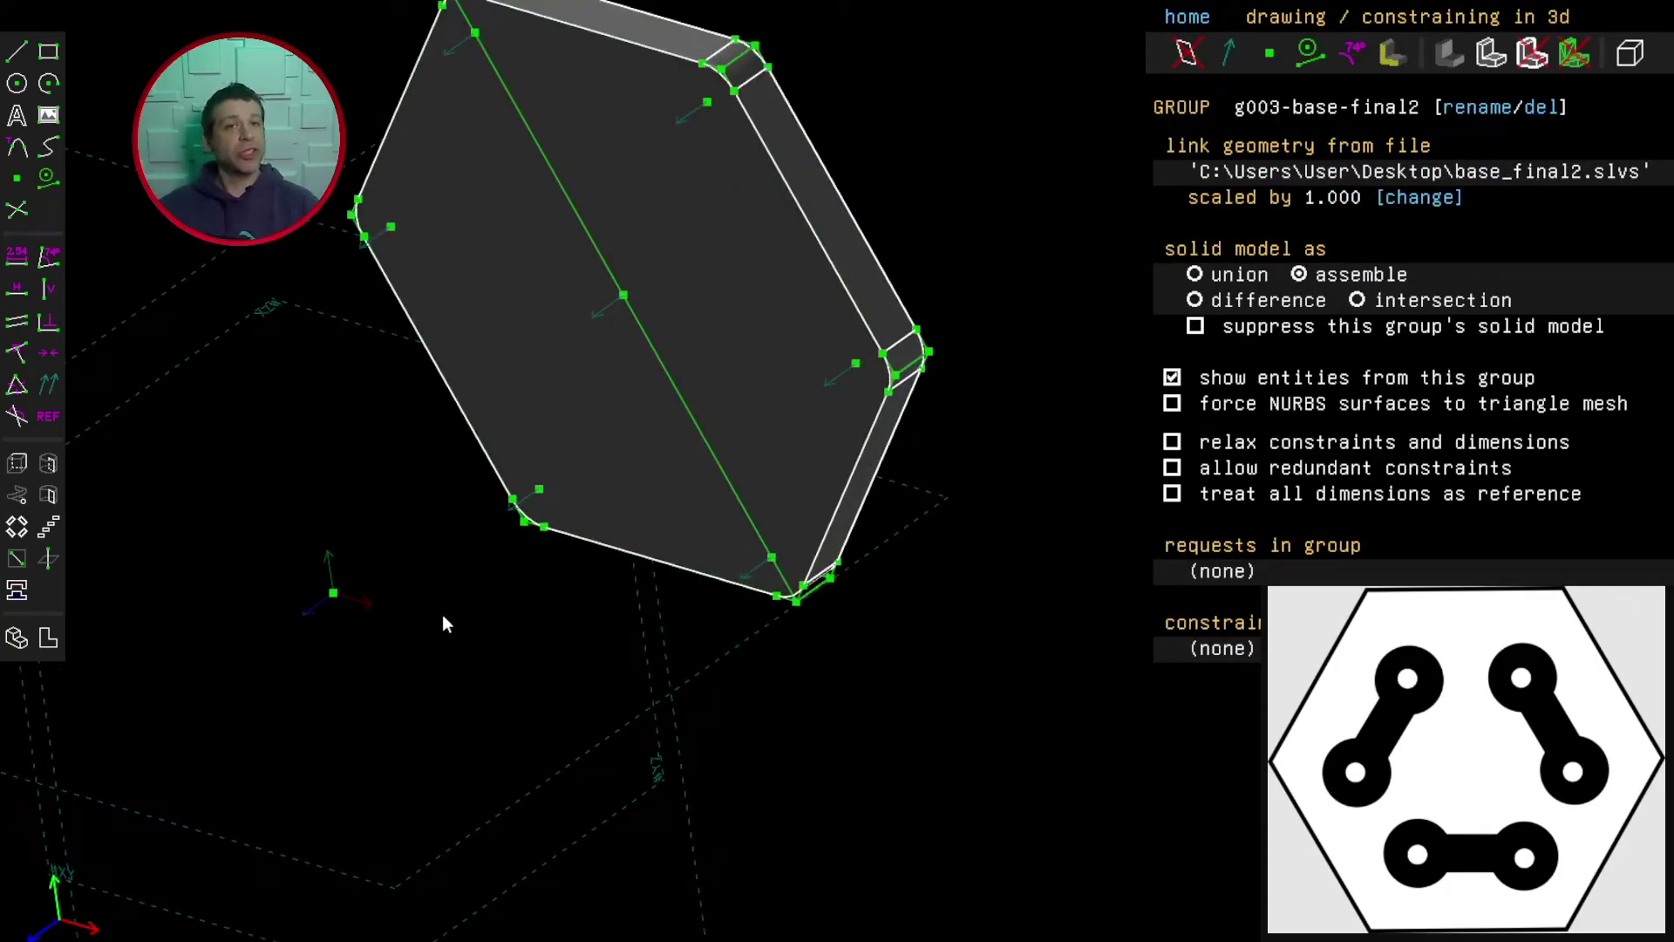
pyautogui.click(509, 513)
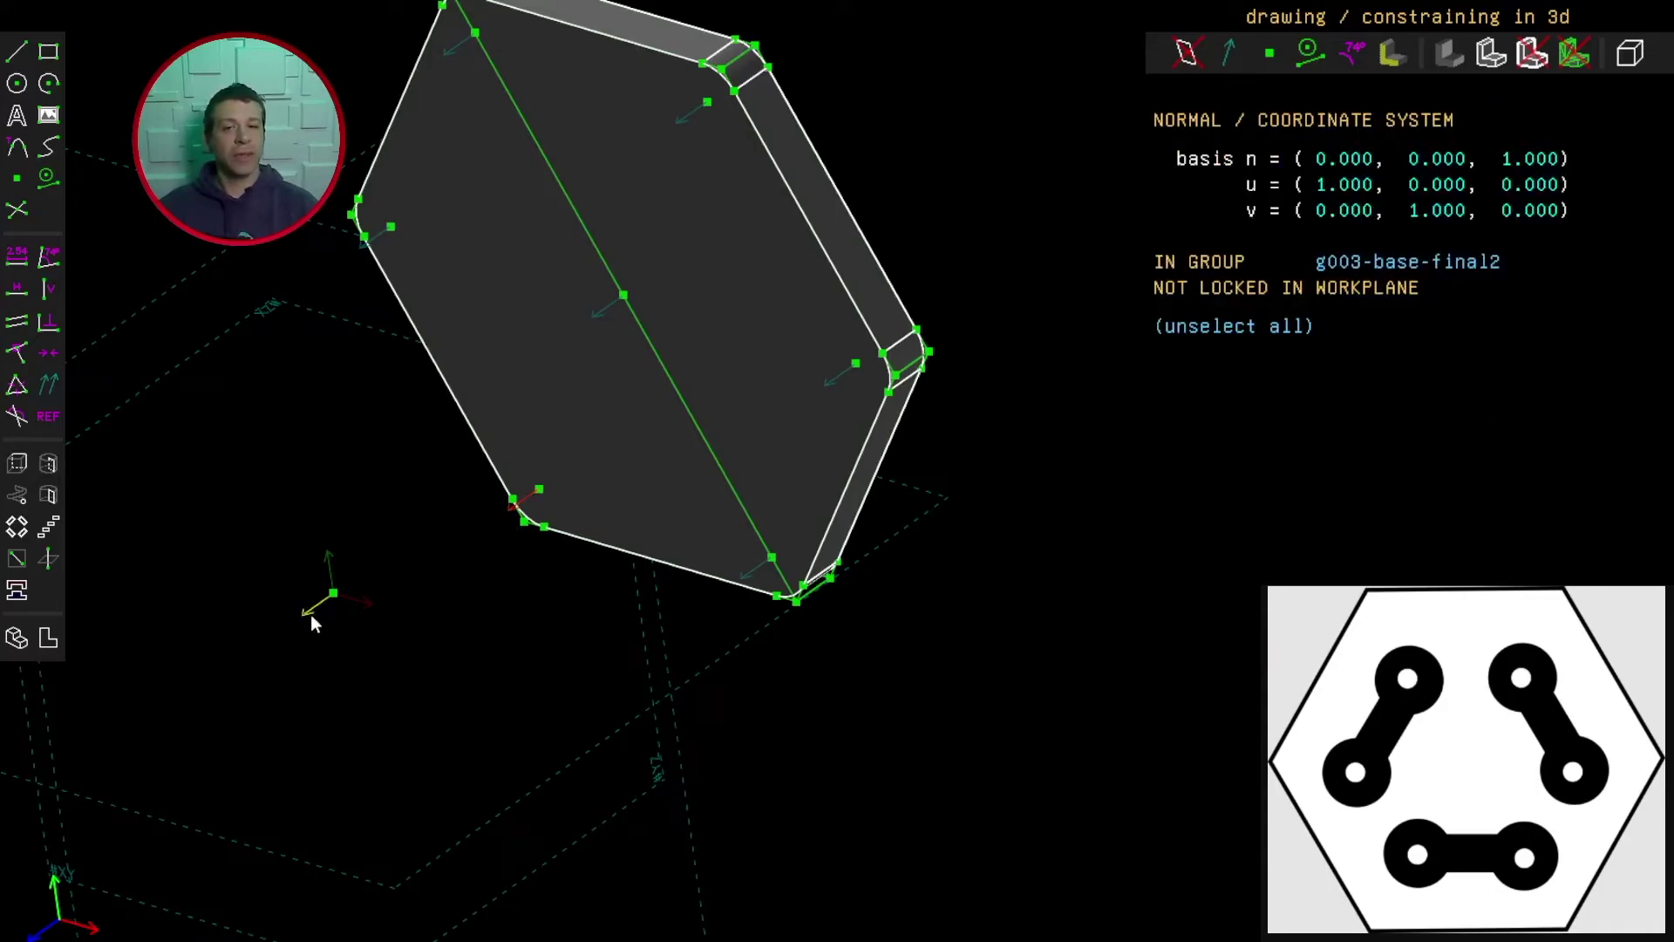
pyautogui.press('Escape')
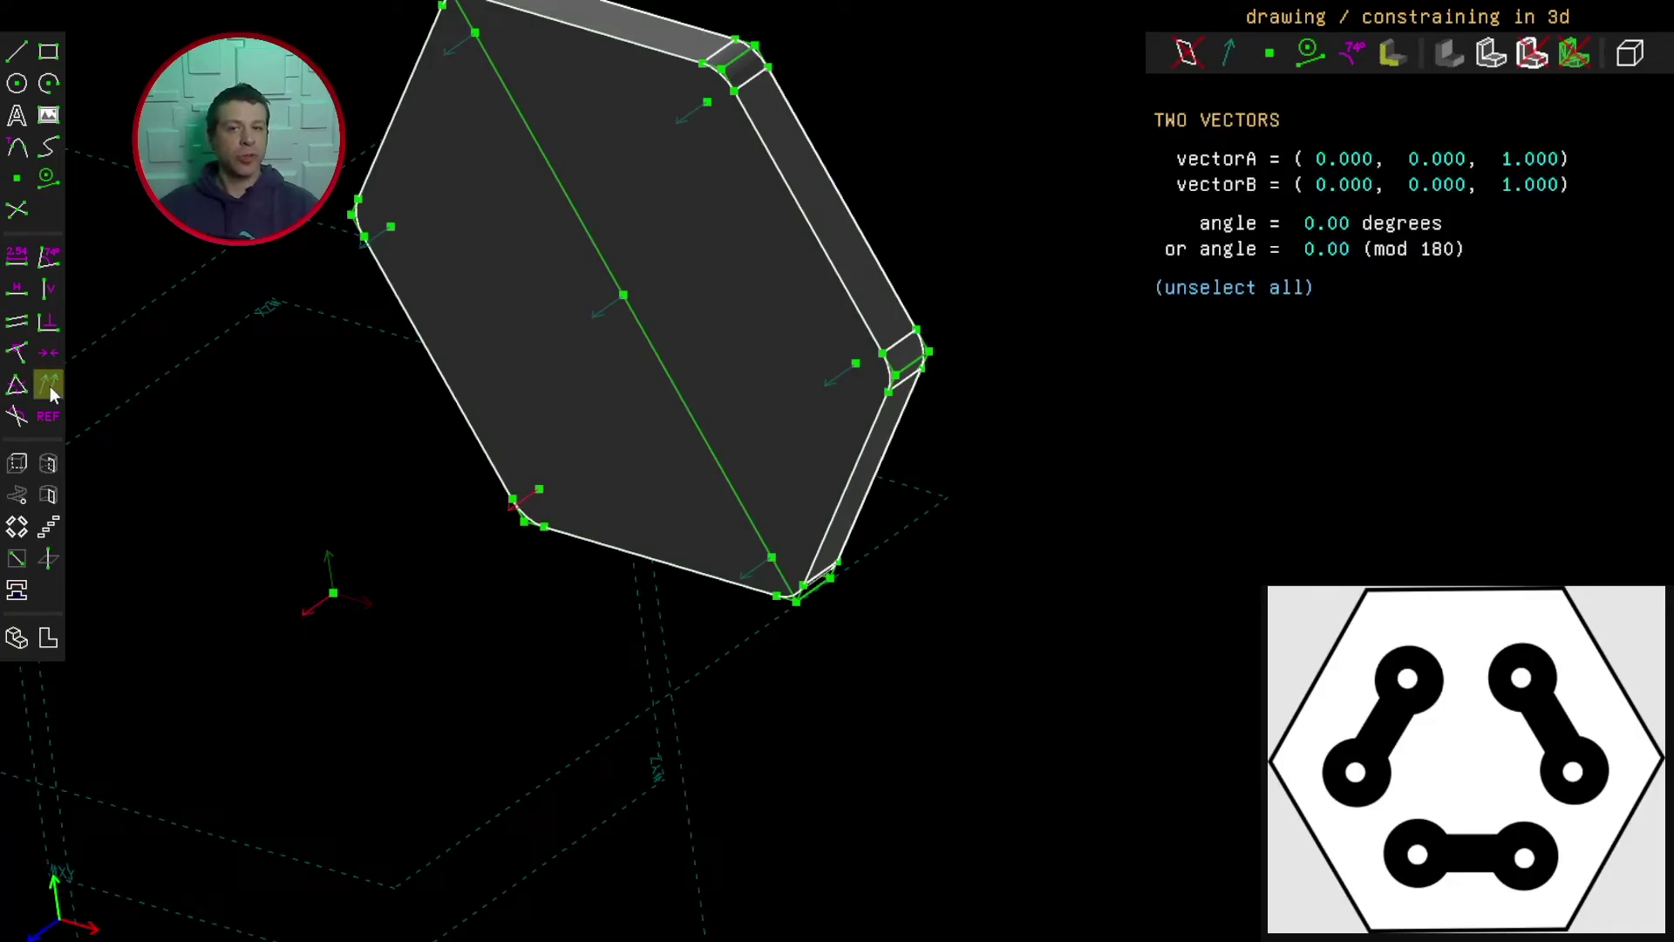
pyautogui.press('Escape')
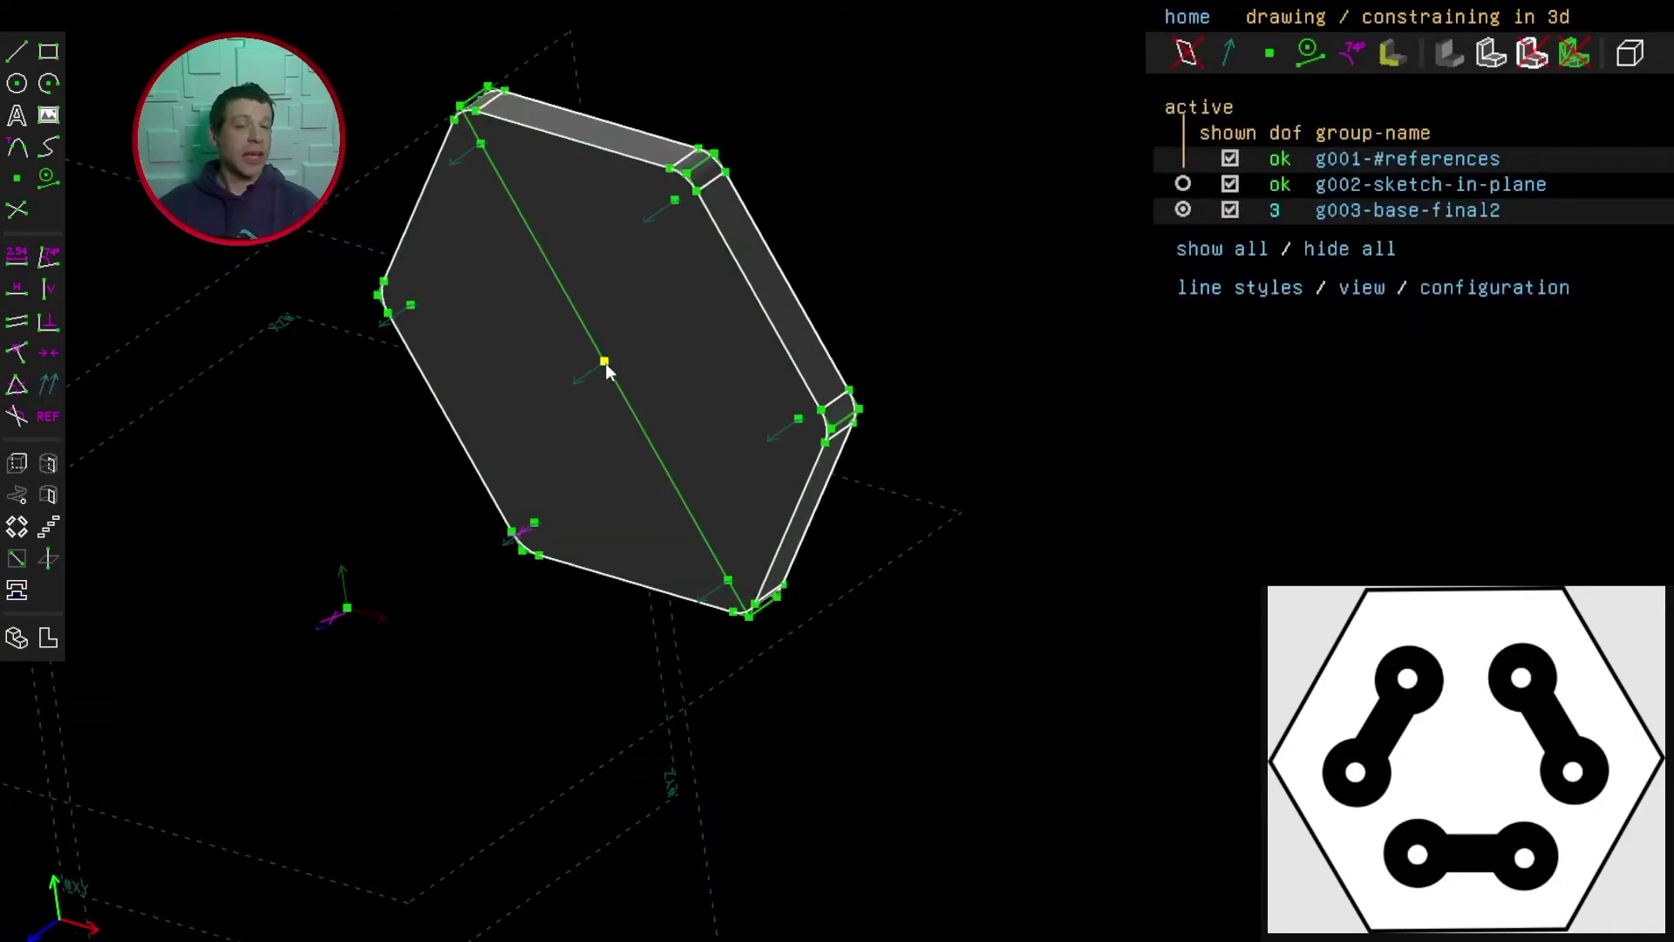
pyautogui.click(605, 363)
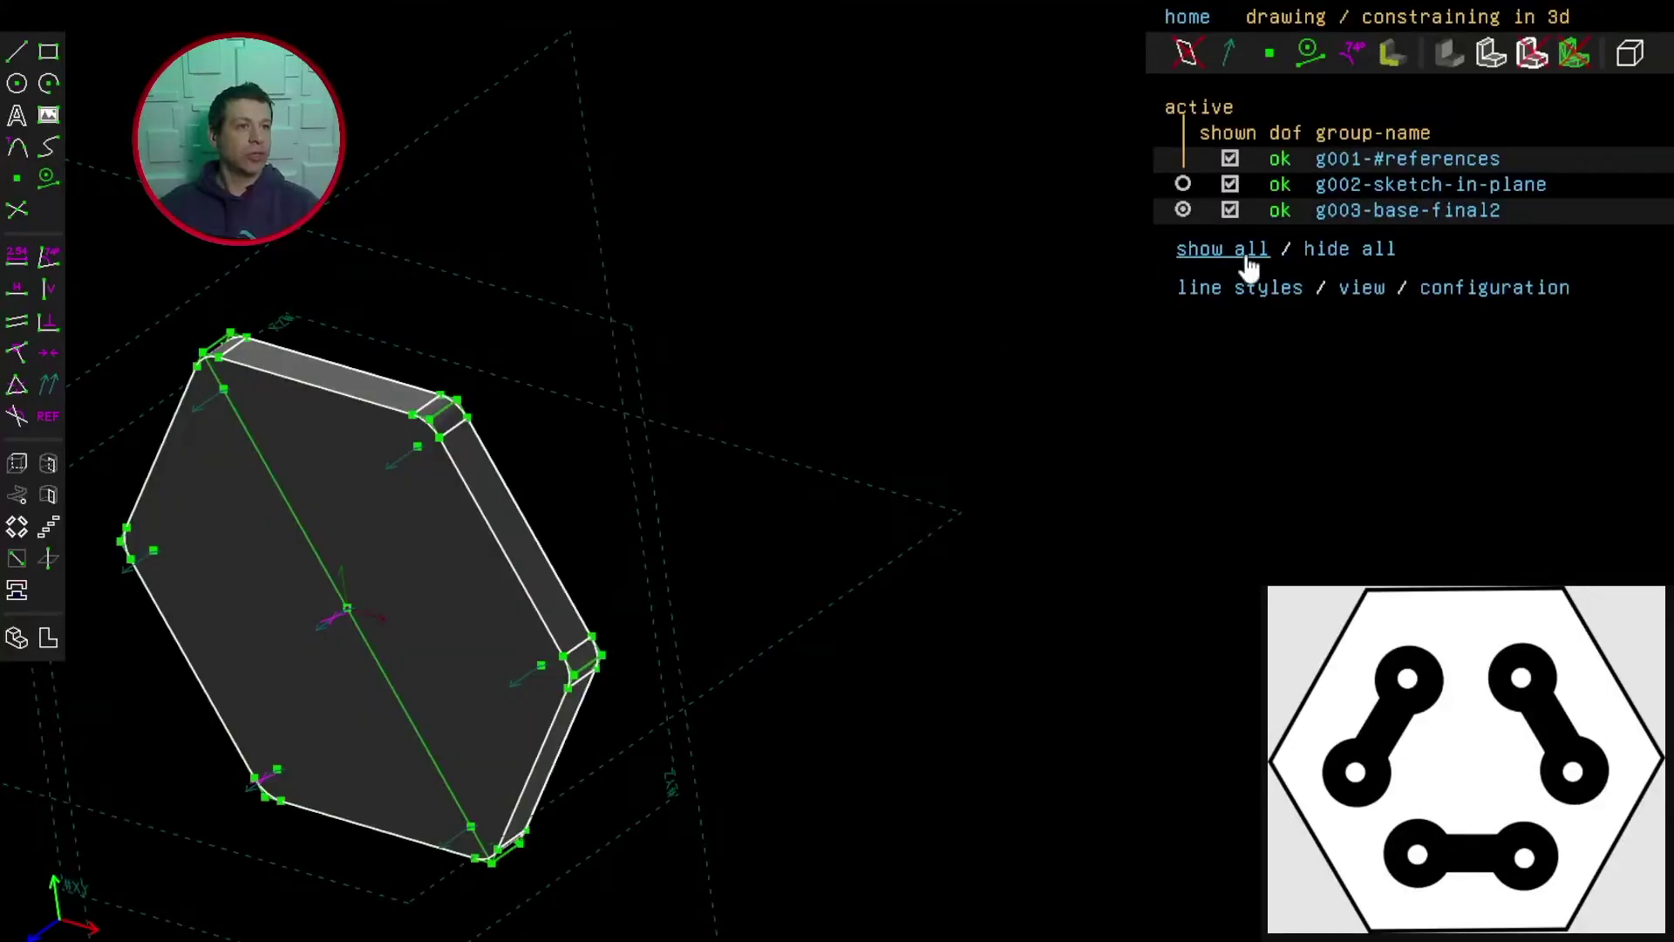
# Link wire_final.slvs into the assembly and move the traces in relation to the base plate
pyautogui.press('w')
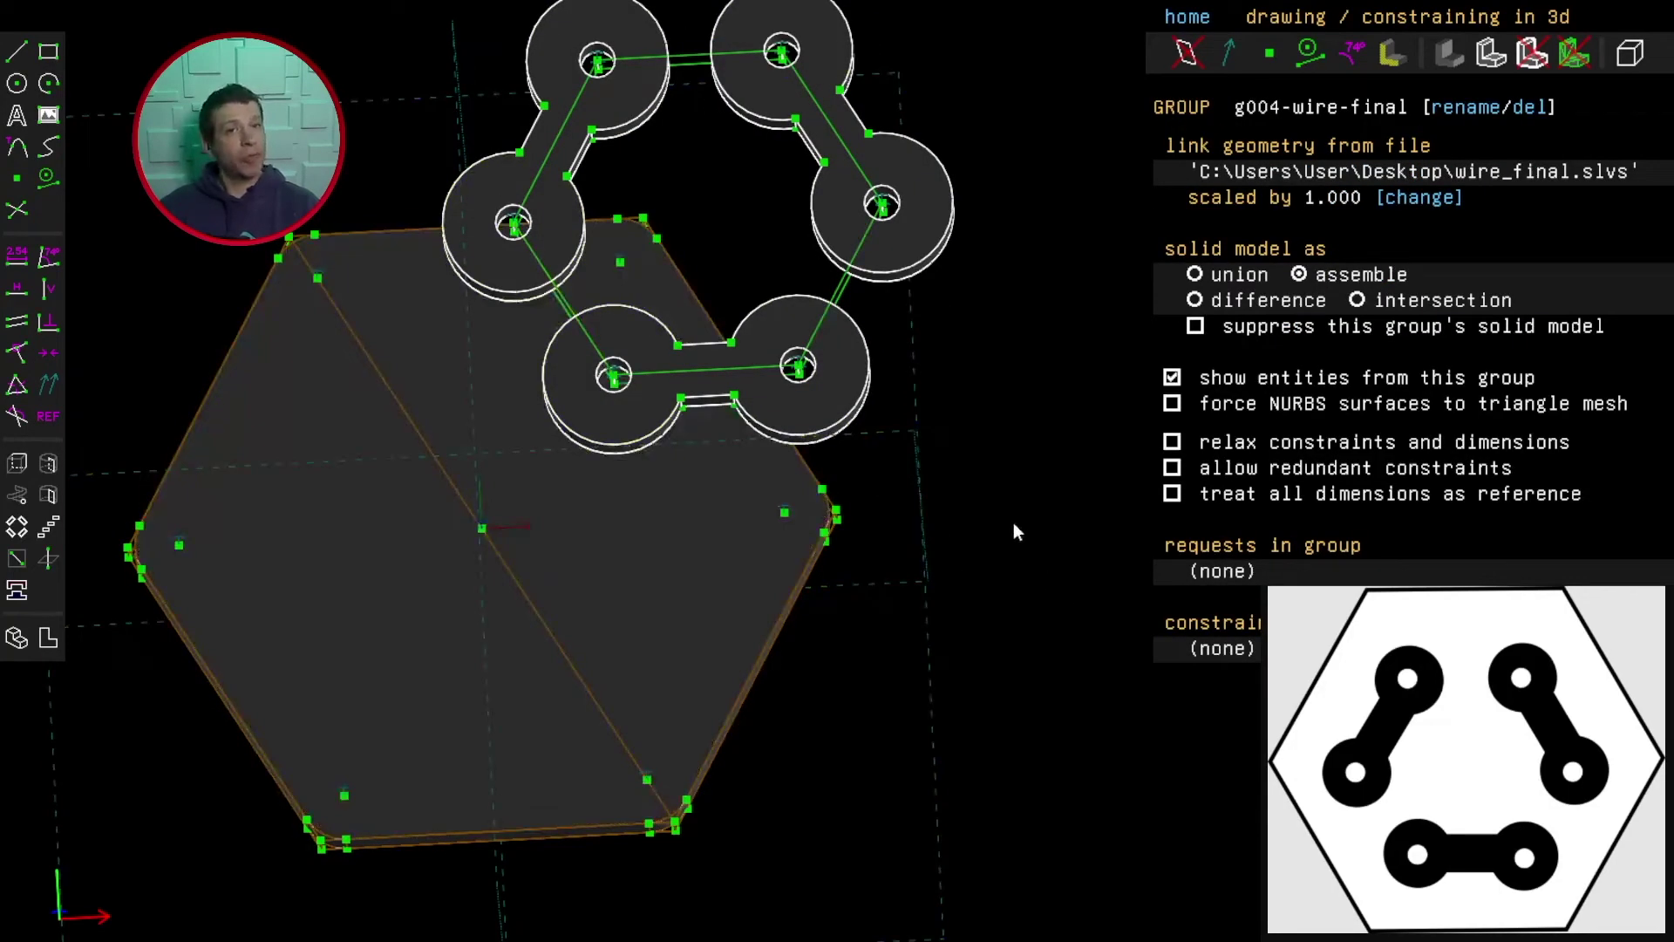
pyautogui.moveTo(996, 516); pyautogui.dragTo(766, 473, button='right')
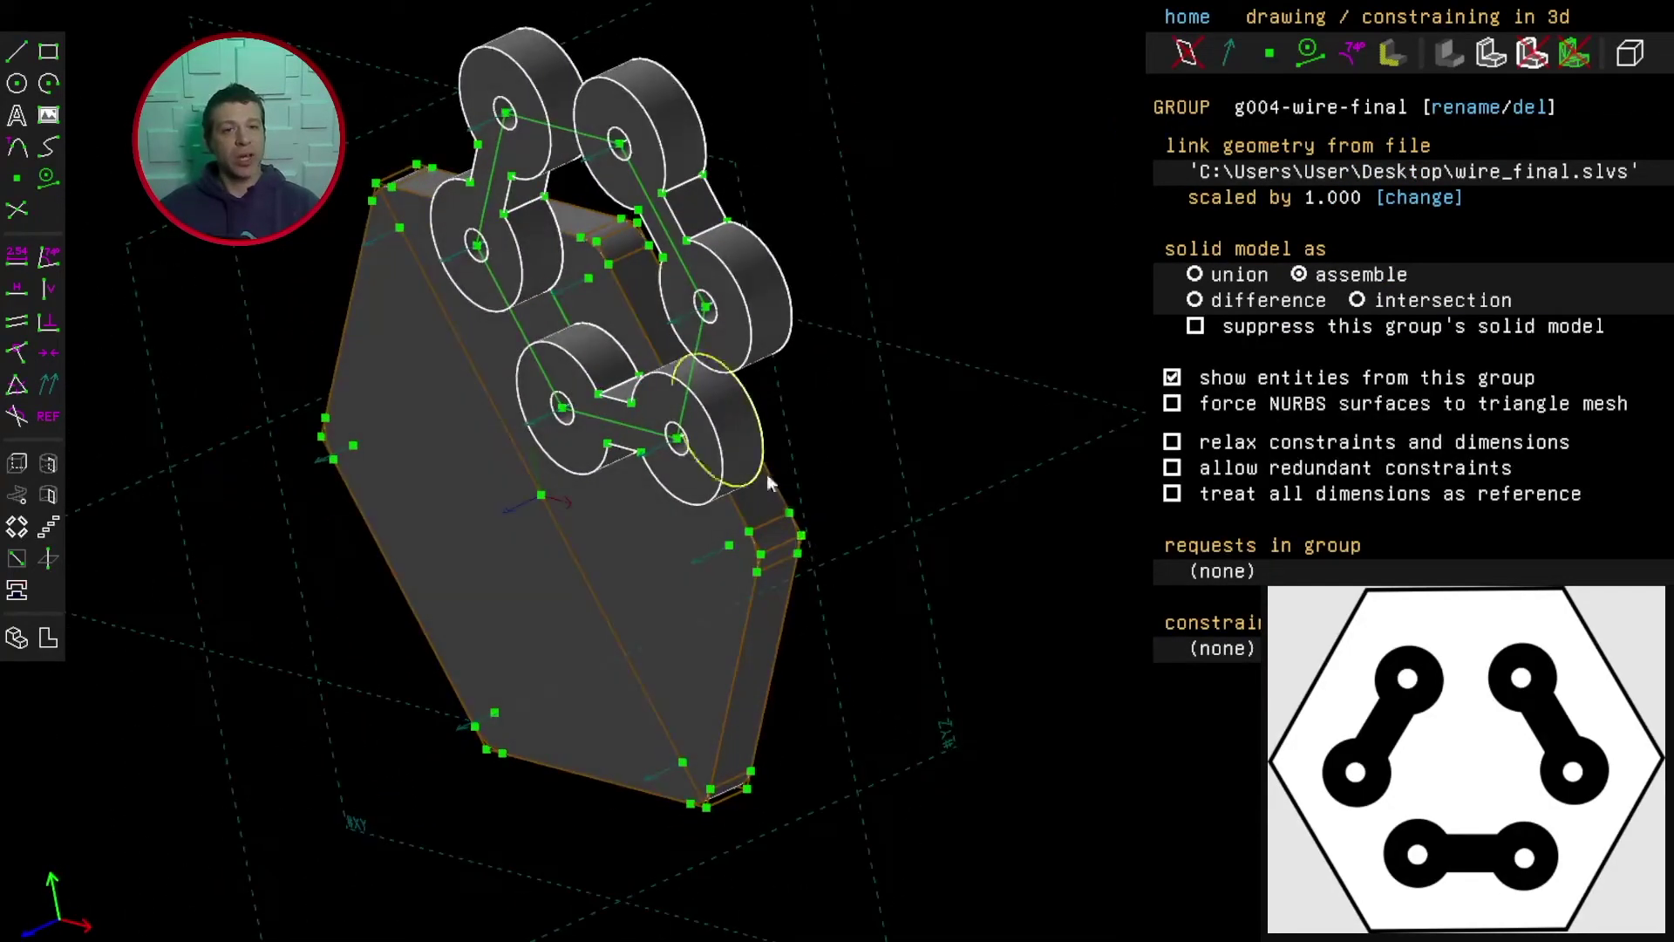
pyautogui.moveTo(672, 440); pyautogui.dragTo(456, 516)
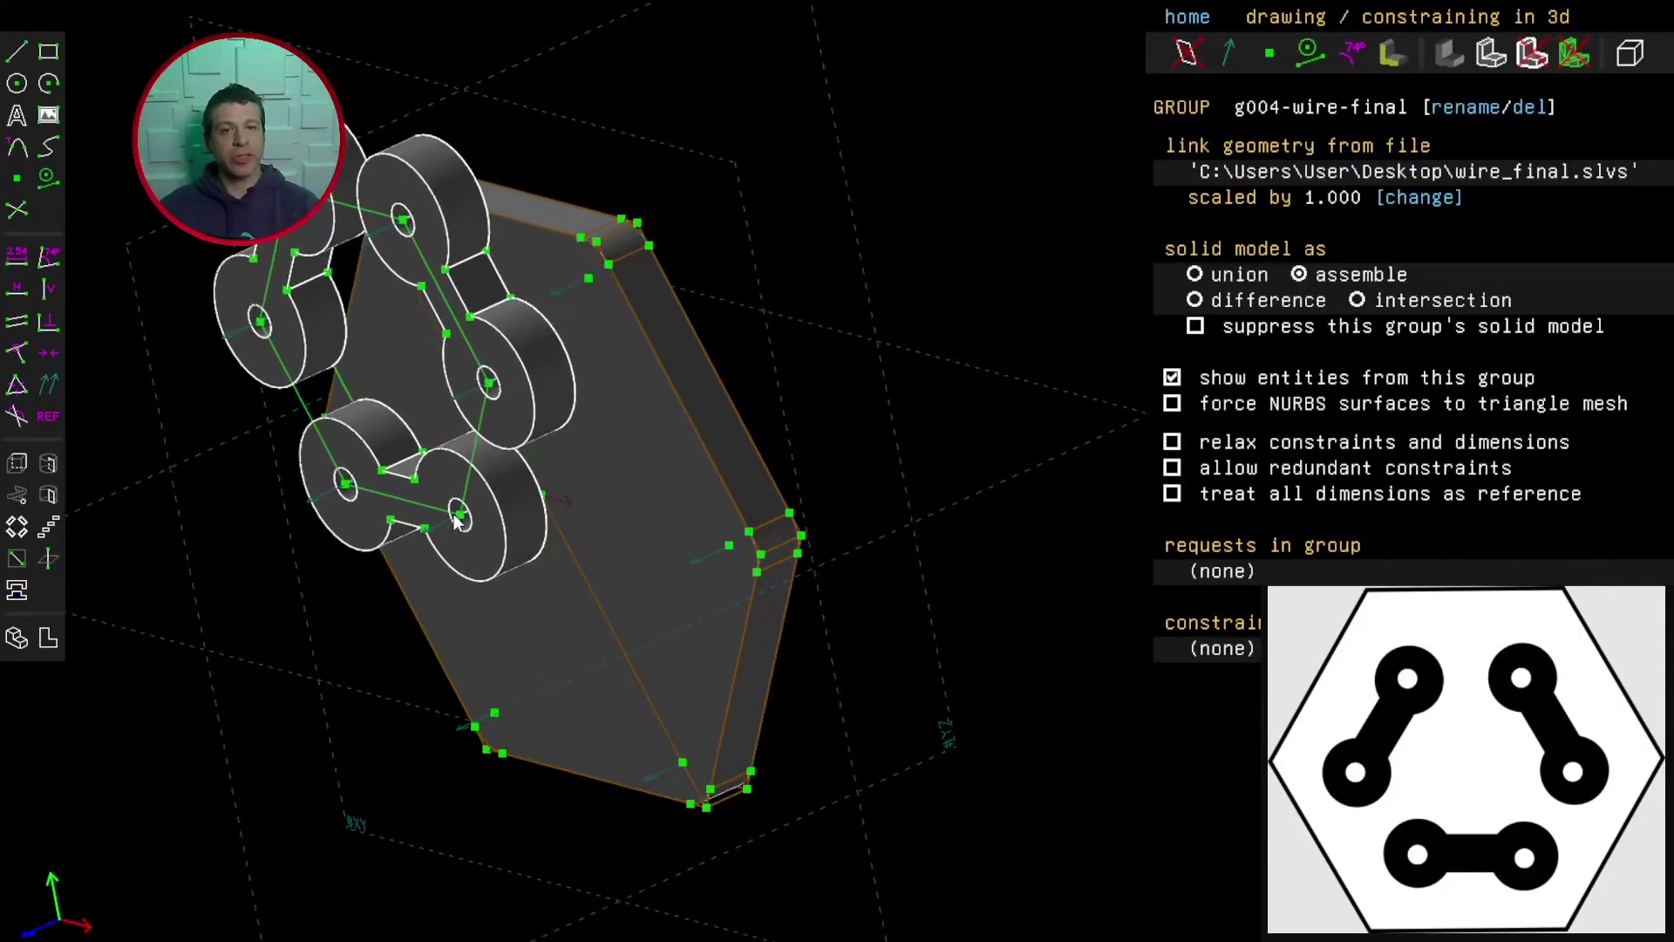
pyautogui.moveTo(736, 676); pyautogui.dragTo(743, 403, button='right')
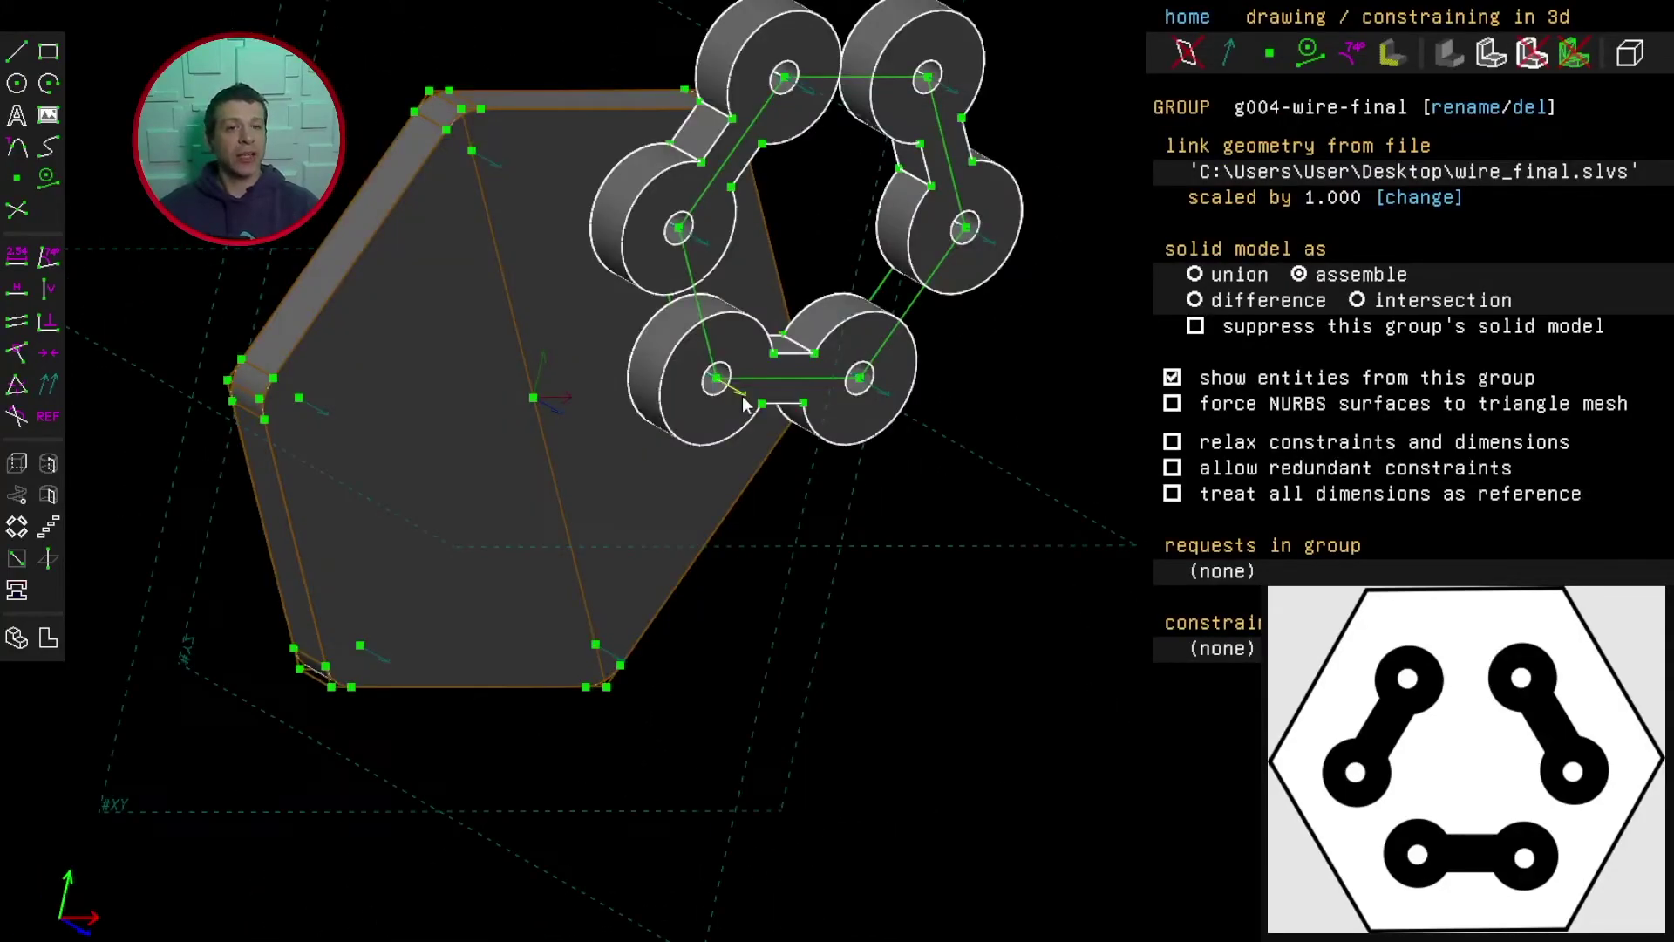
# Constrain the normal at the traces' lower-left pad to the same orientation as the Z normal at the plate's centre
pyautogui.click(743, 403)
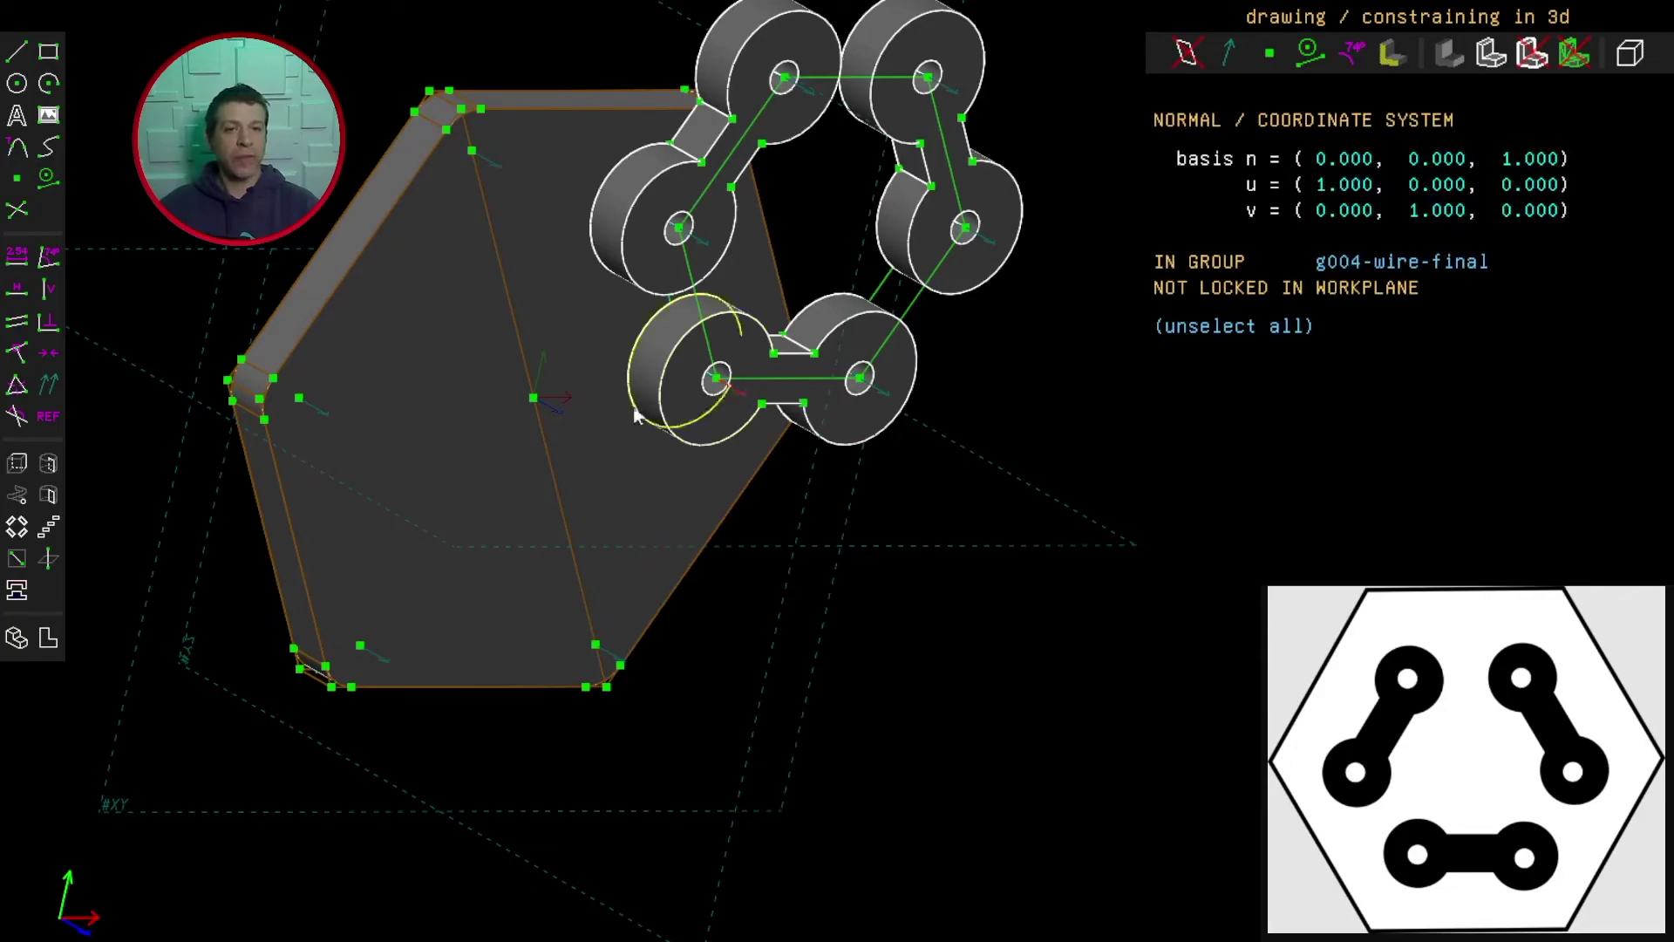
pyautogui.click(559, 417)
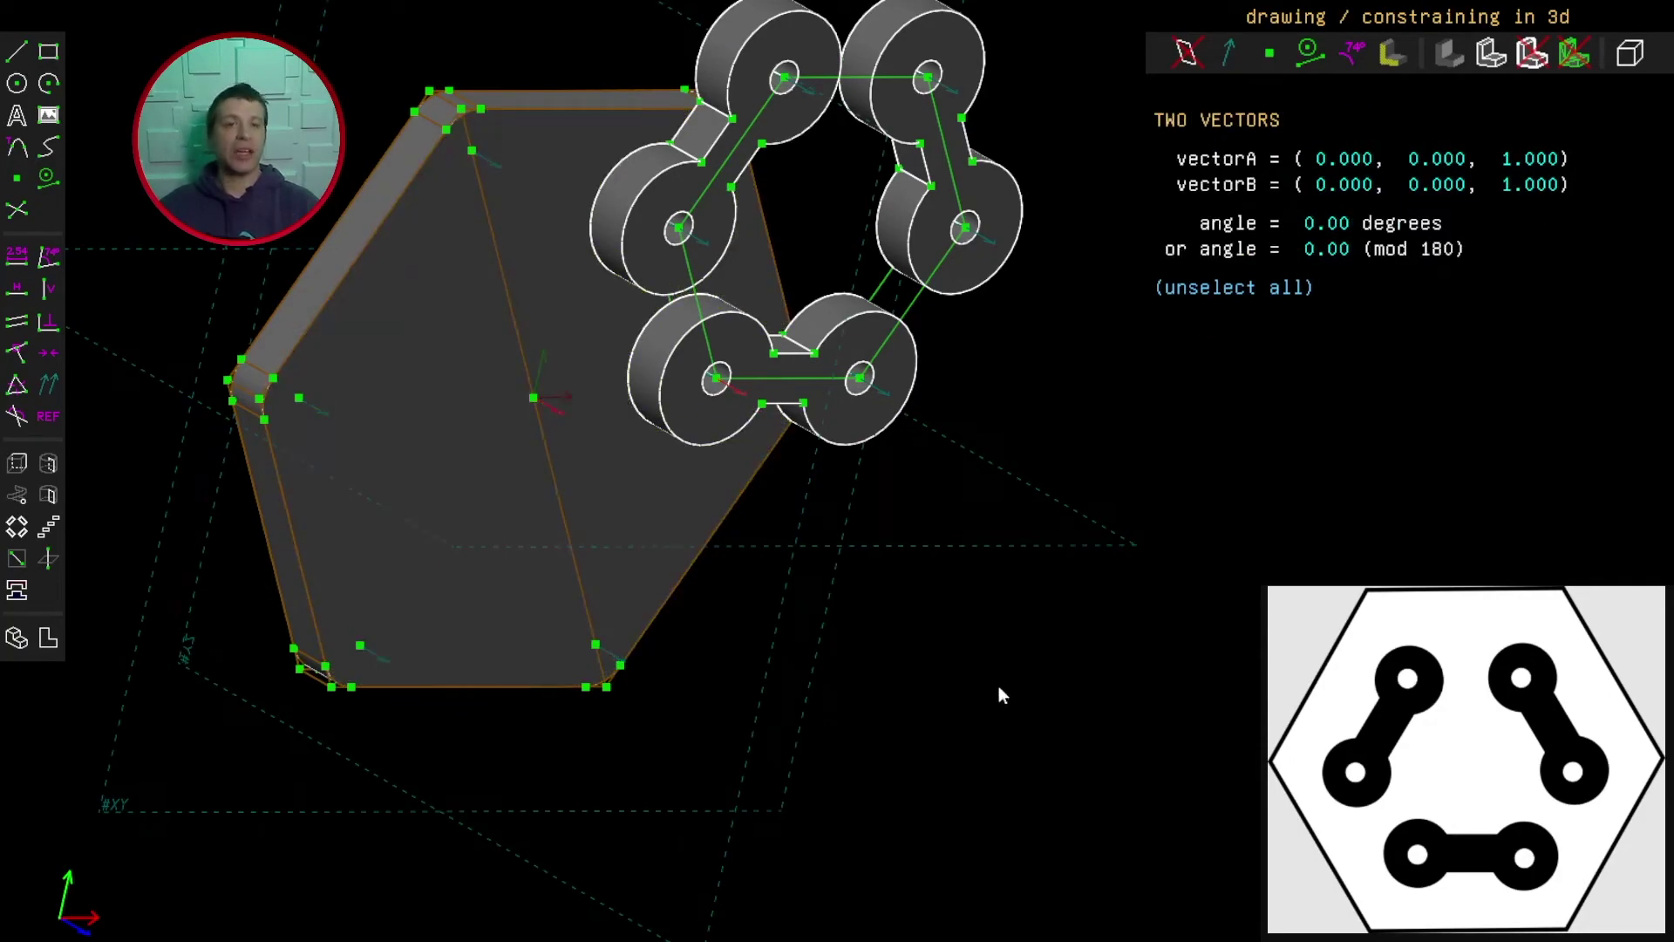
pyautogui.click(48, 393)
# Constrain the centre point on the back of the lower-left pad to lie on the base plate's front face
pyautogui.moveTo(837, 558); pyautogui.dragTo(1112, 659, button='middle')
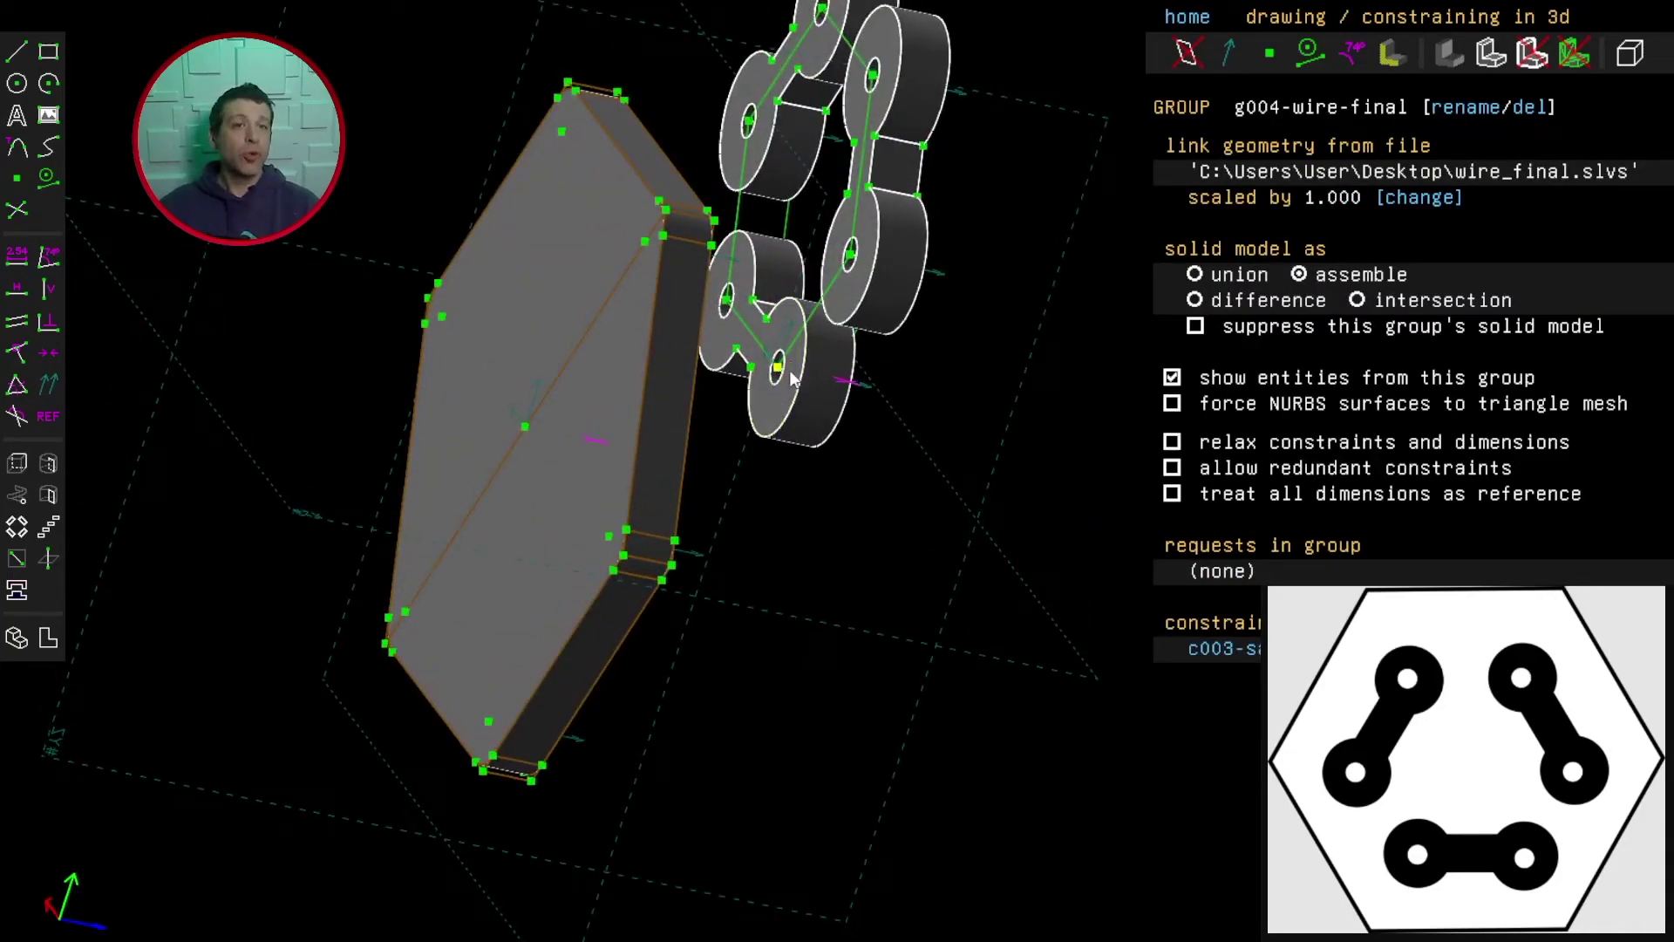
pyautogui.click(777, 367)
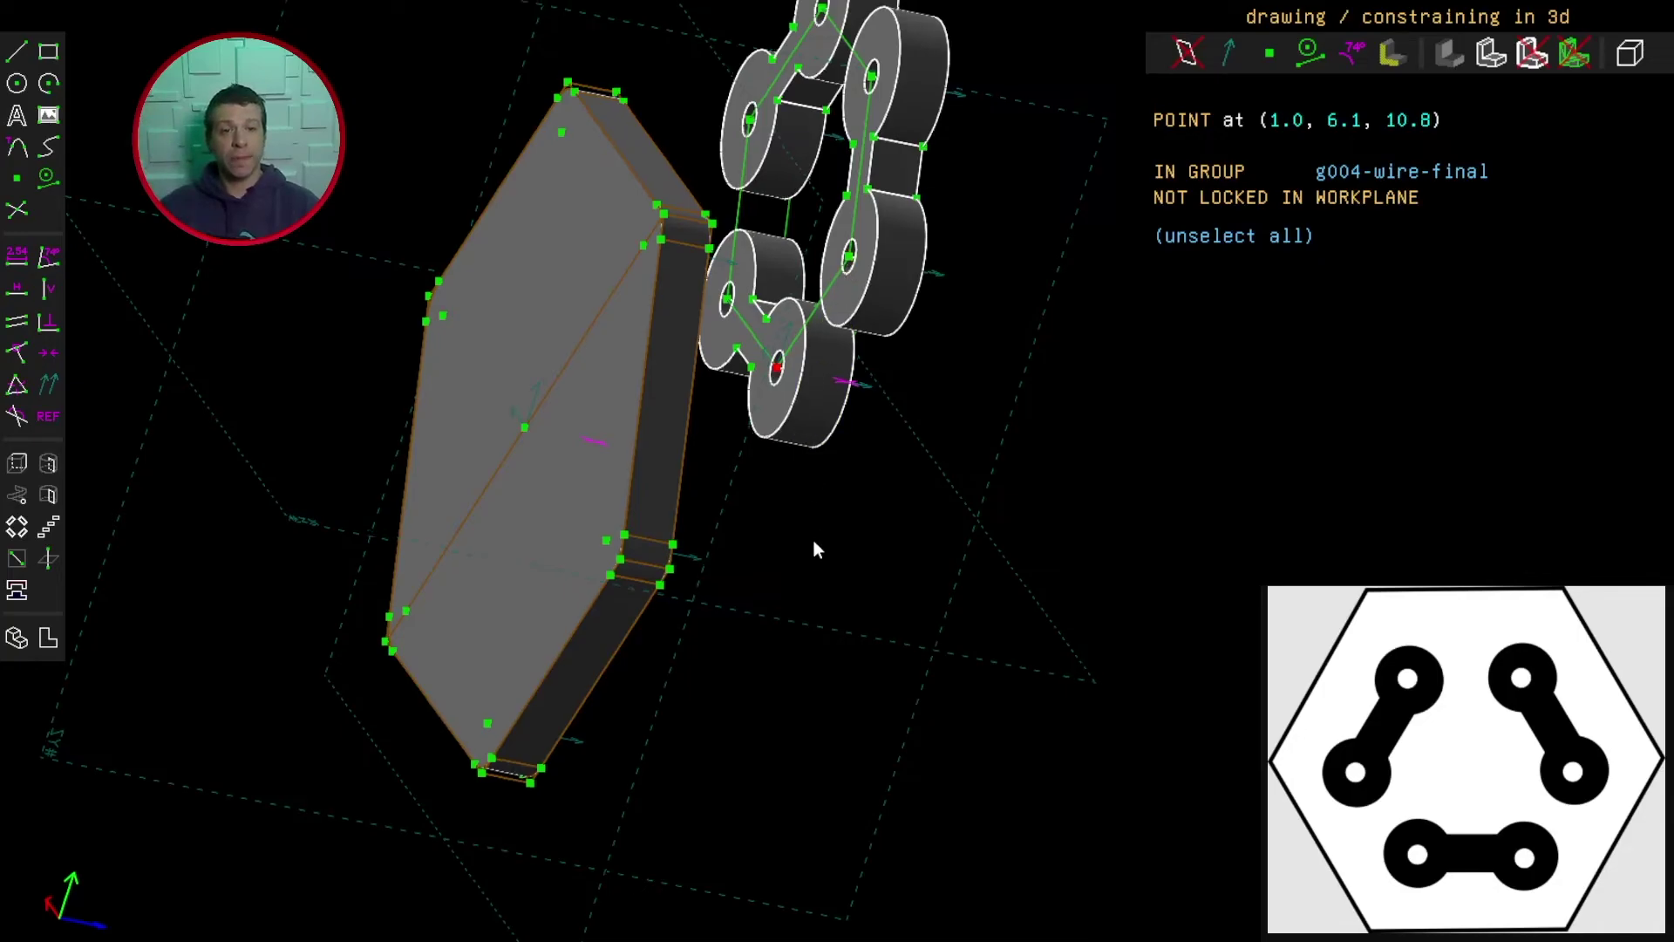
pyautogui.moveTo(815, 547); pyautogui.dragTo(750, 489, button='middle')
pyautogui.click(558, 307)
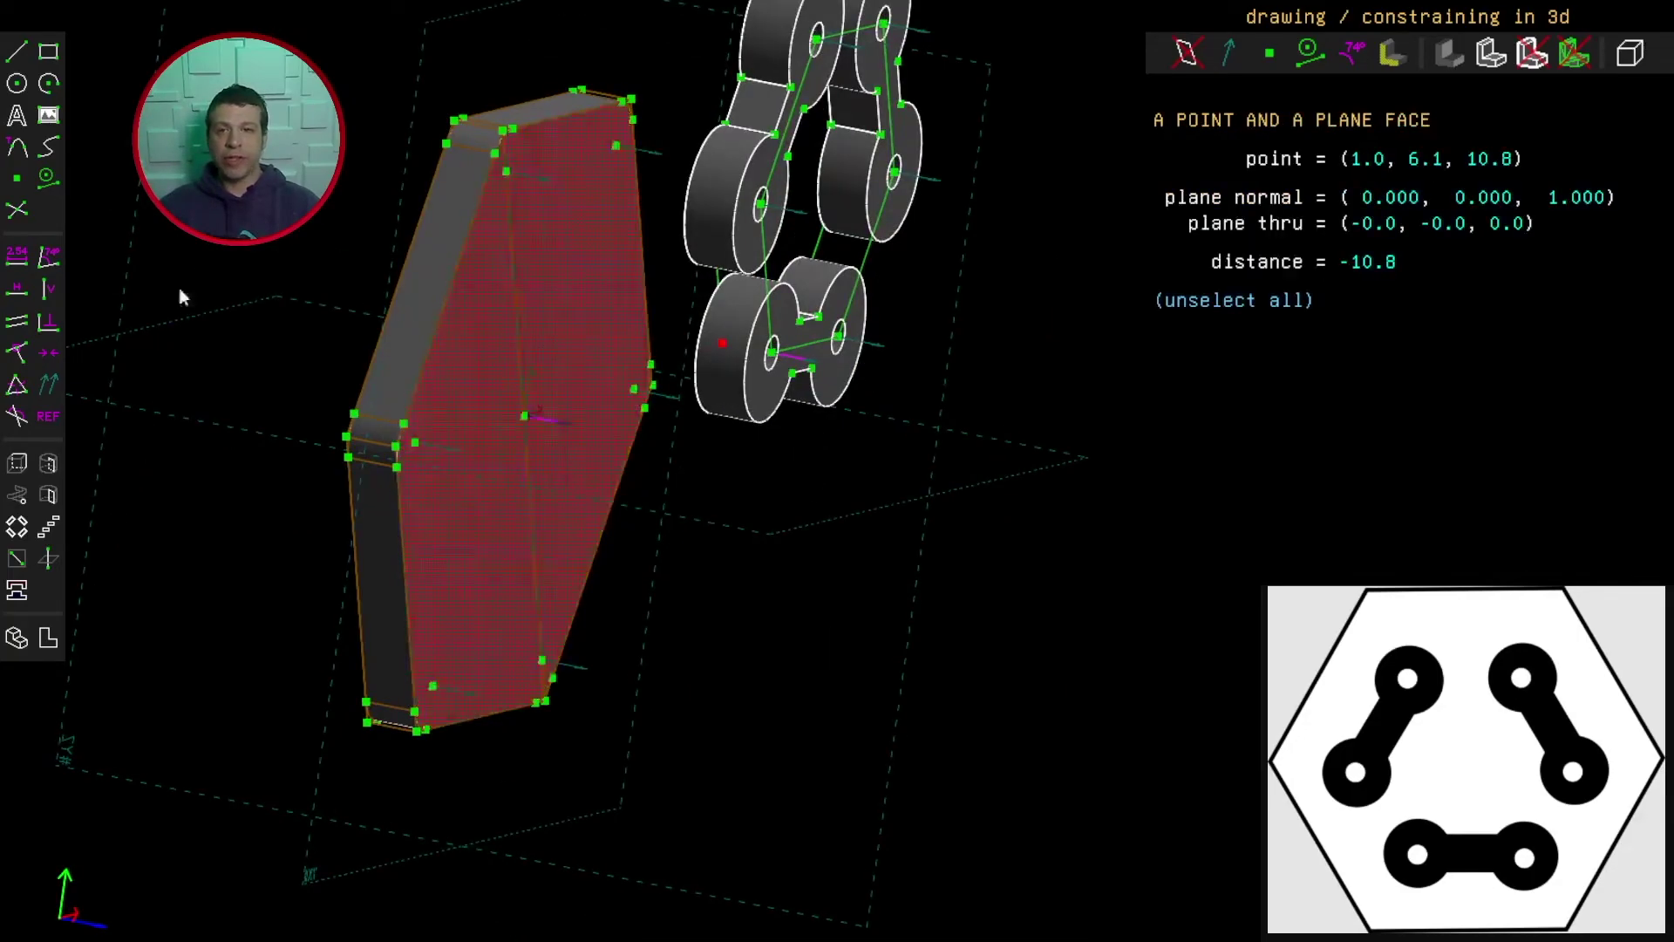
pyautogui.click(19, 357)
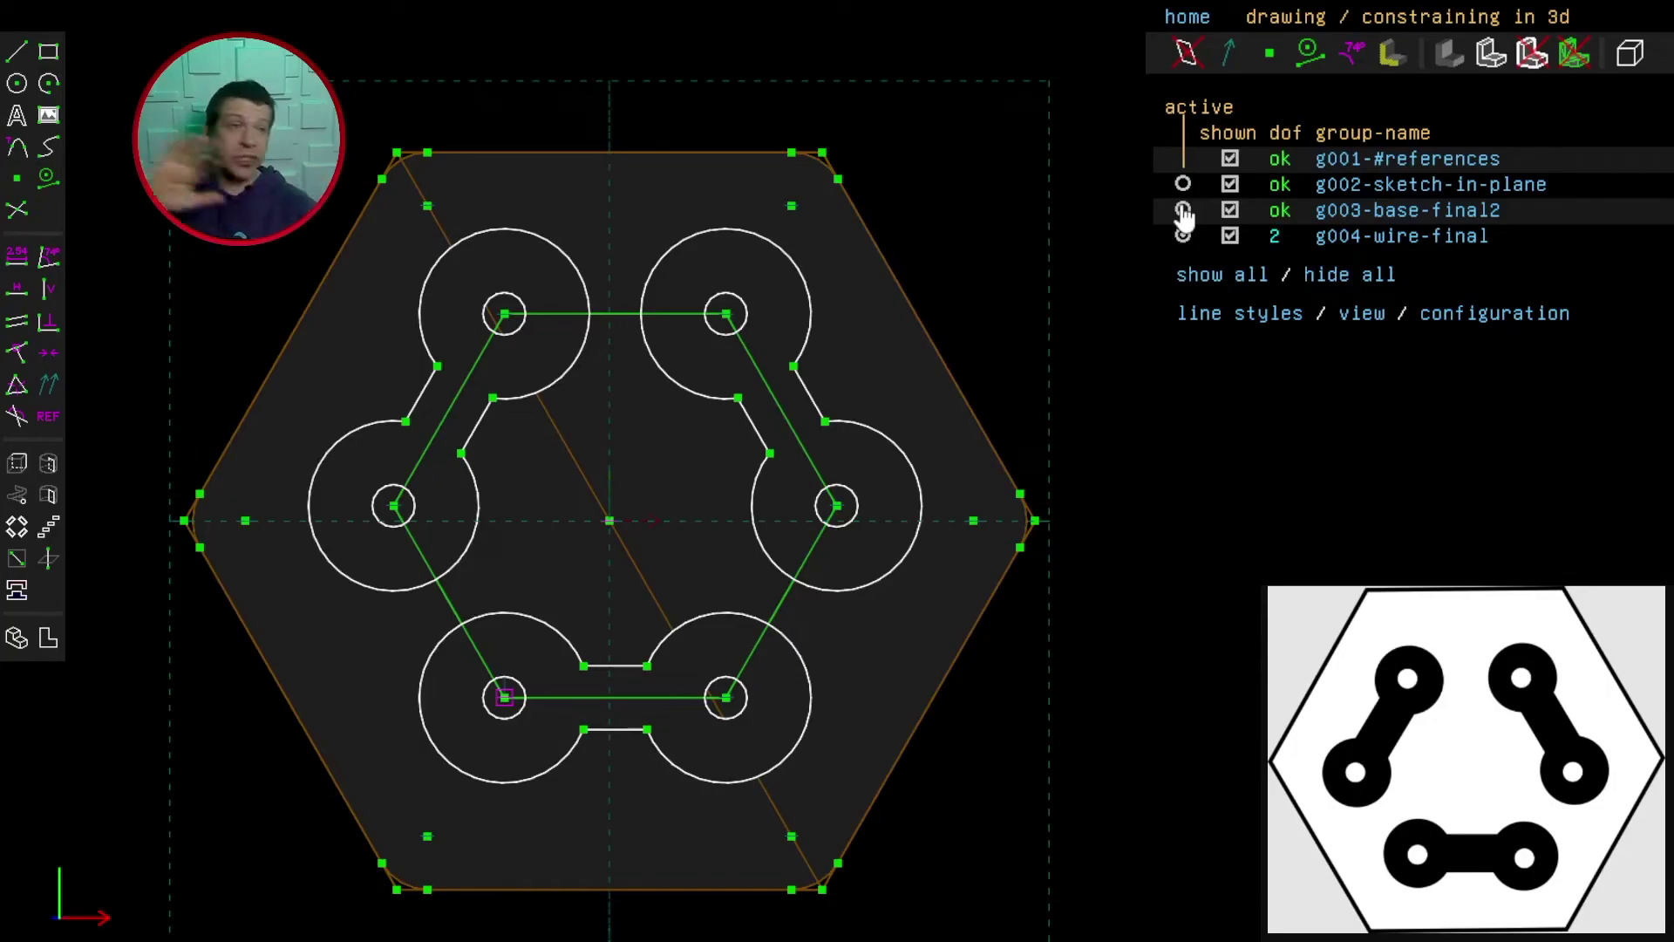
# Delete the linked base plate group g003-base-final2 and the g002-sketch-in-plane group
pyautogui.click(1182, 210)
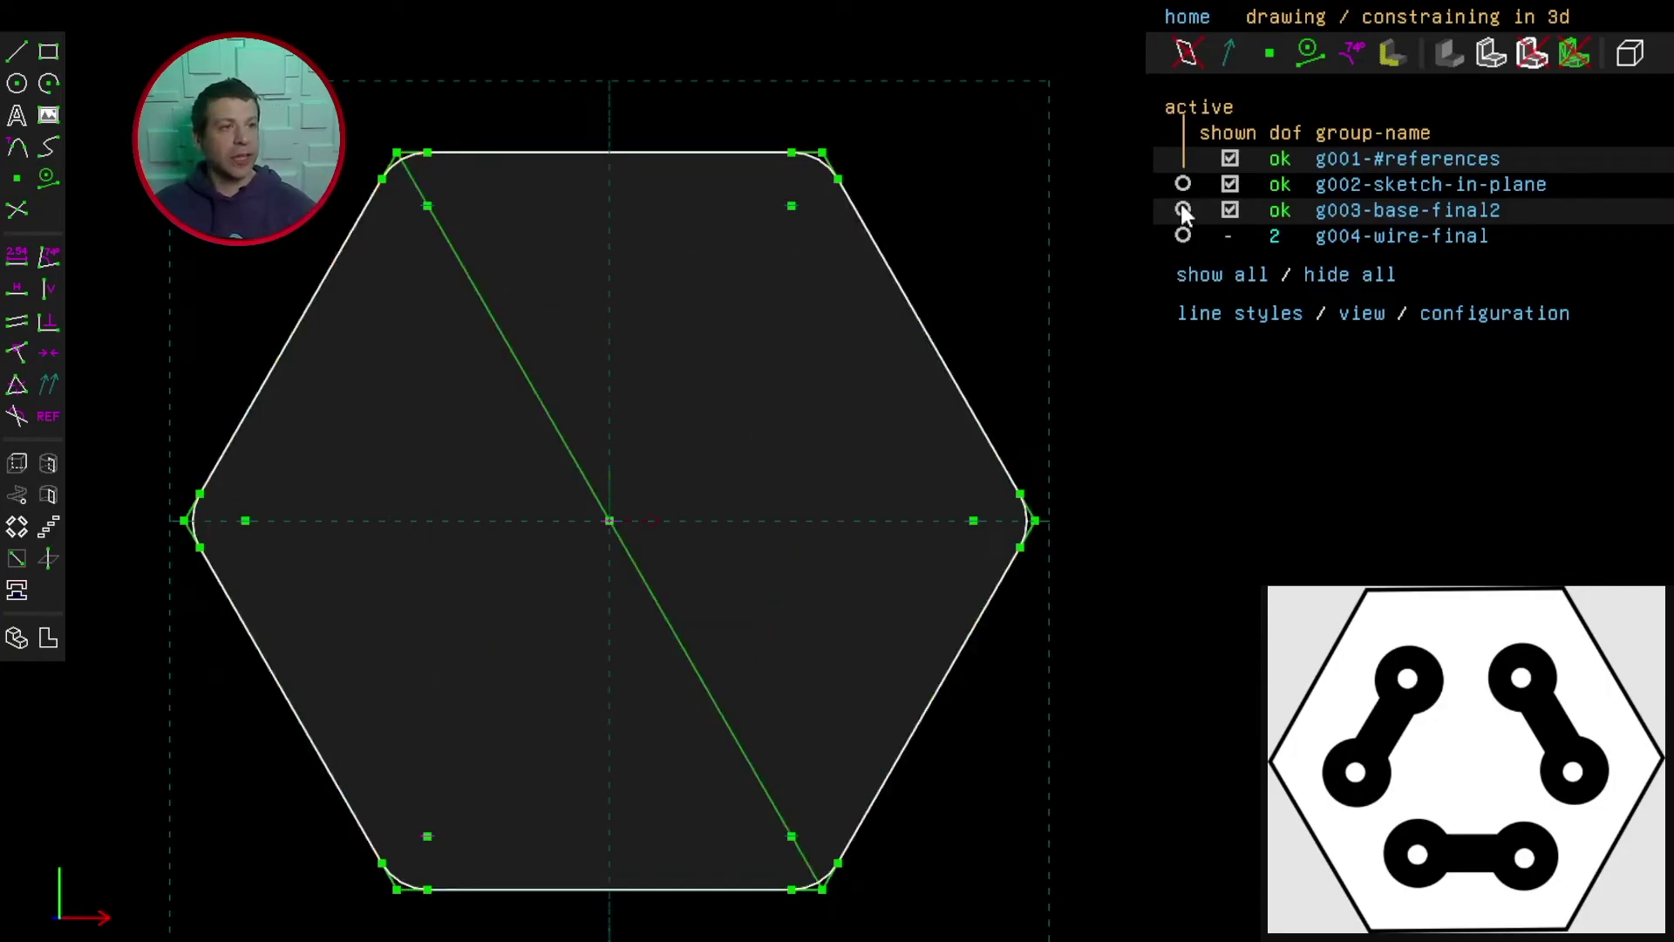
pyautogui.click(1359, 218)
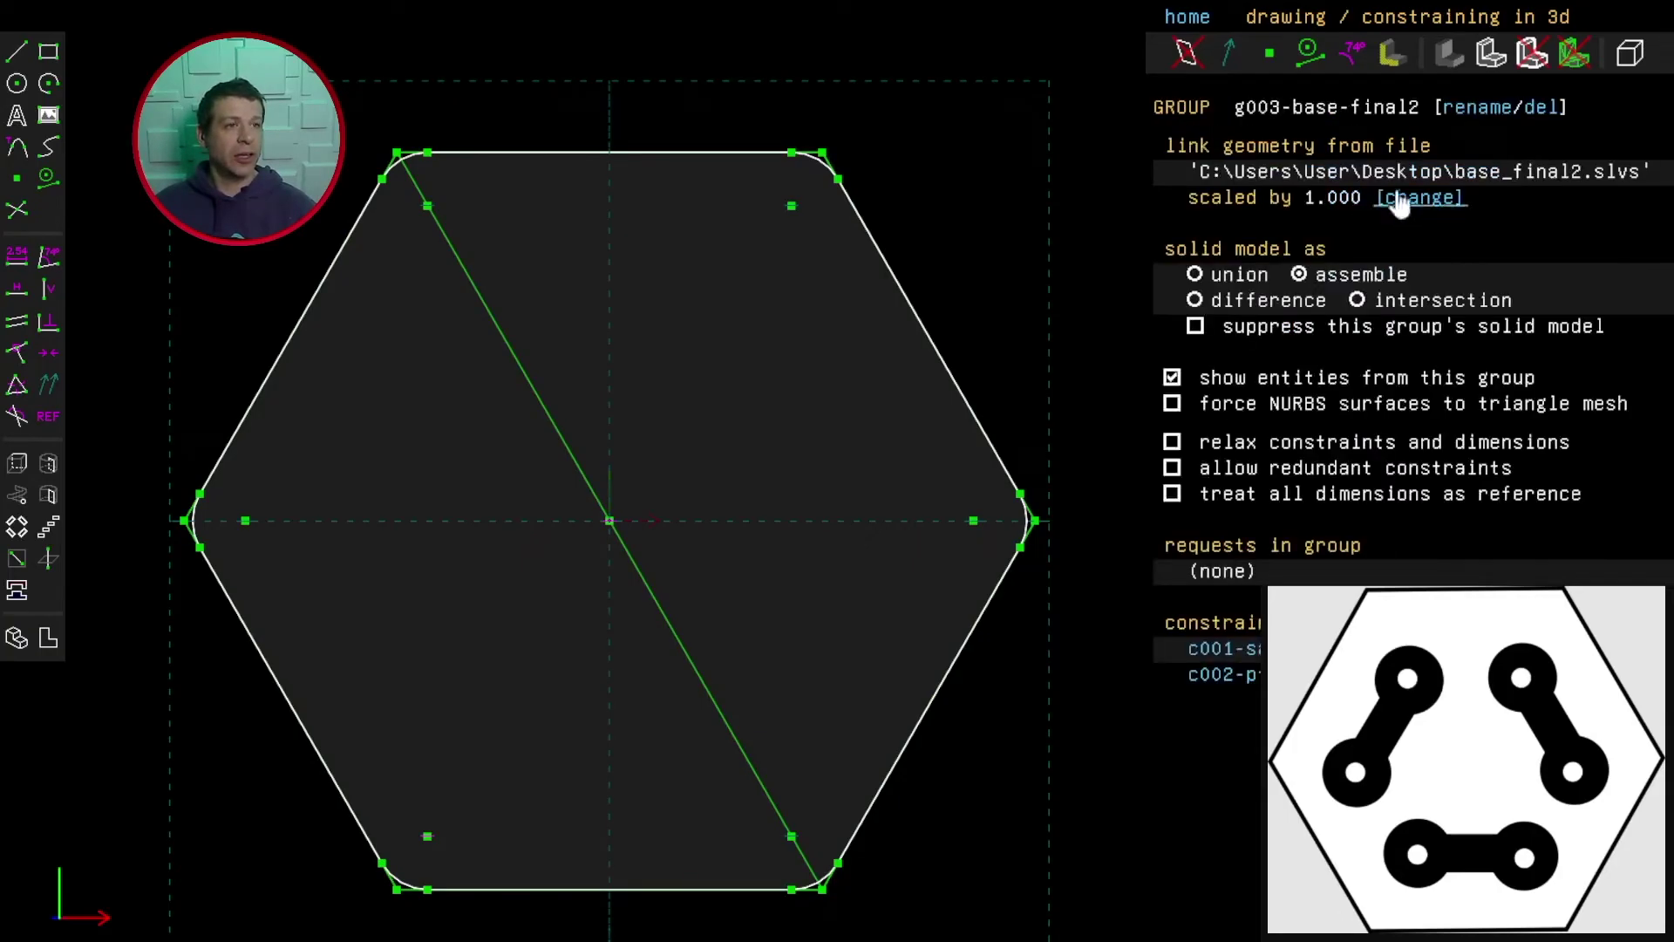
pyautogui.click(1533, 108)
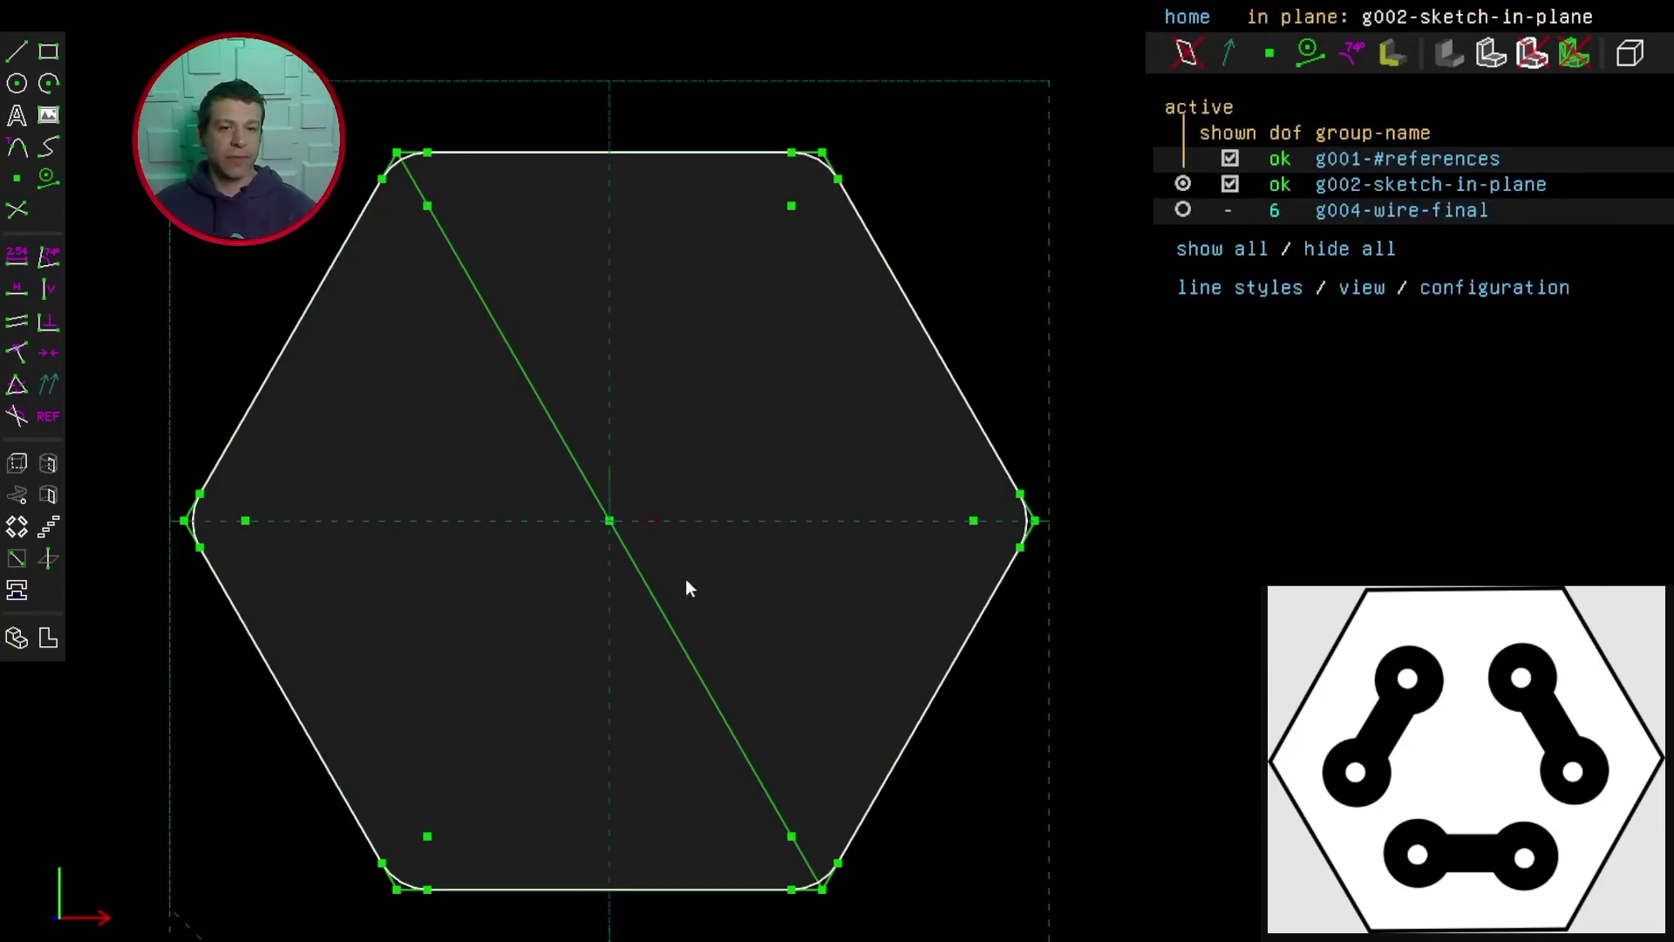
pyautogui.hotkey('ctrl', 'a')
pyautogui.press('Delete')
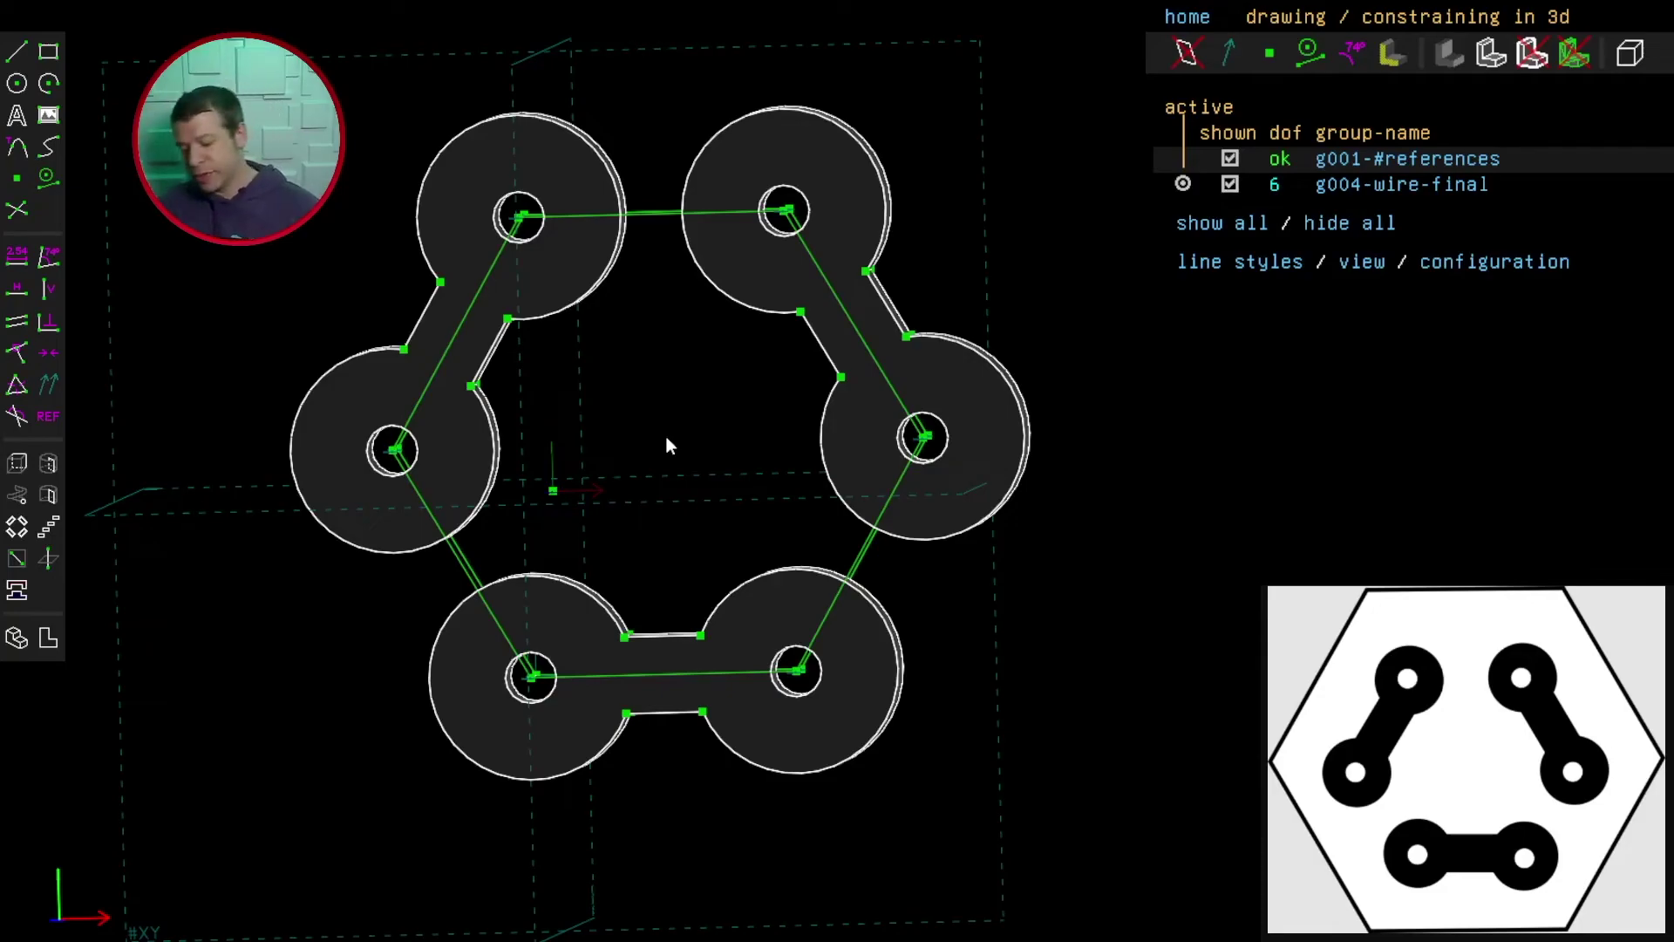
# Constrain the midpoint of the traces' long diagonal construction line to the origin
pyautogui.moveTo(666, 436); pyautogui.dragTo(742, 213, button='middle')
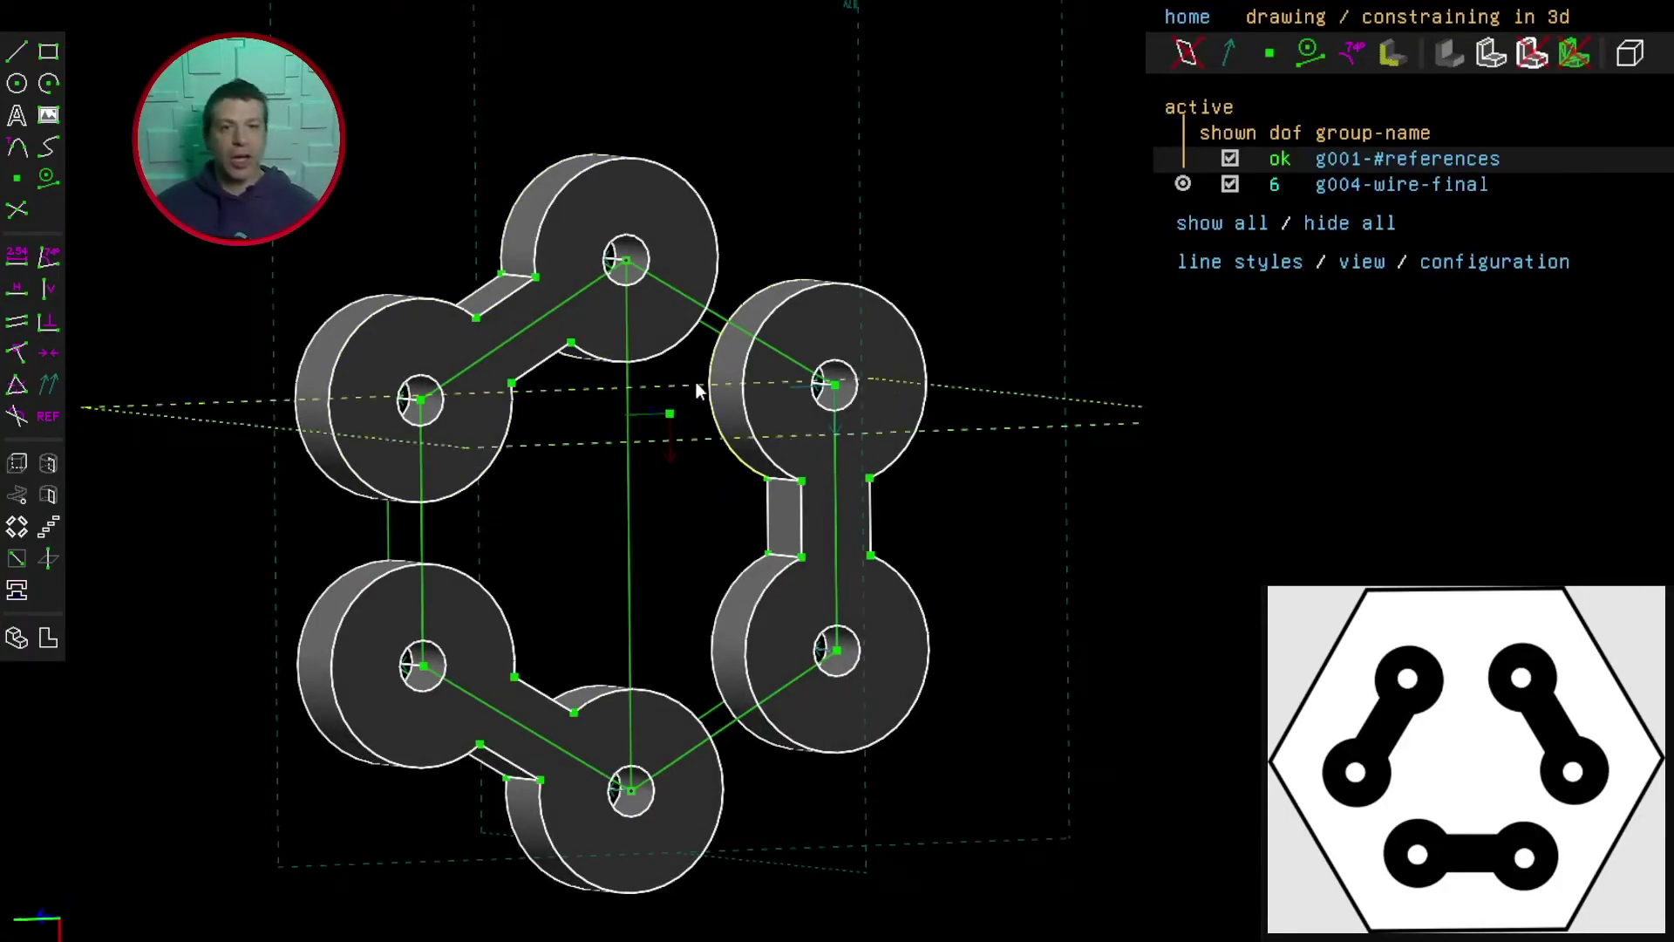
pyautogui.click(668, 418)
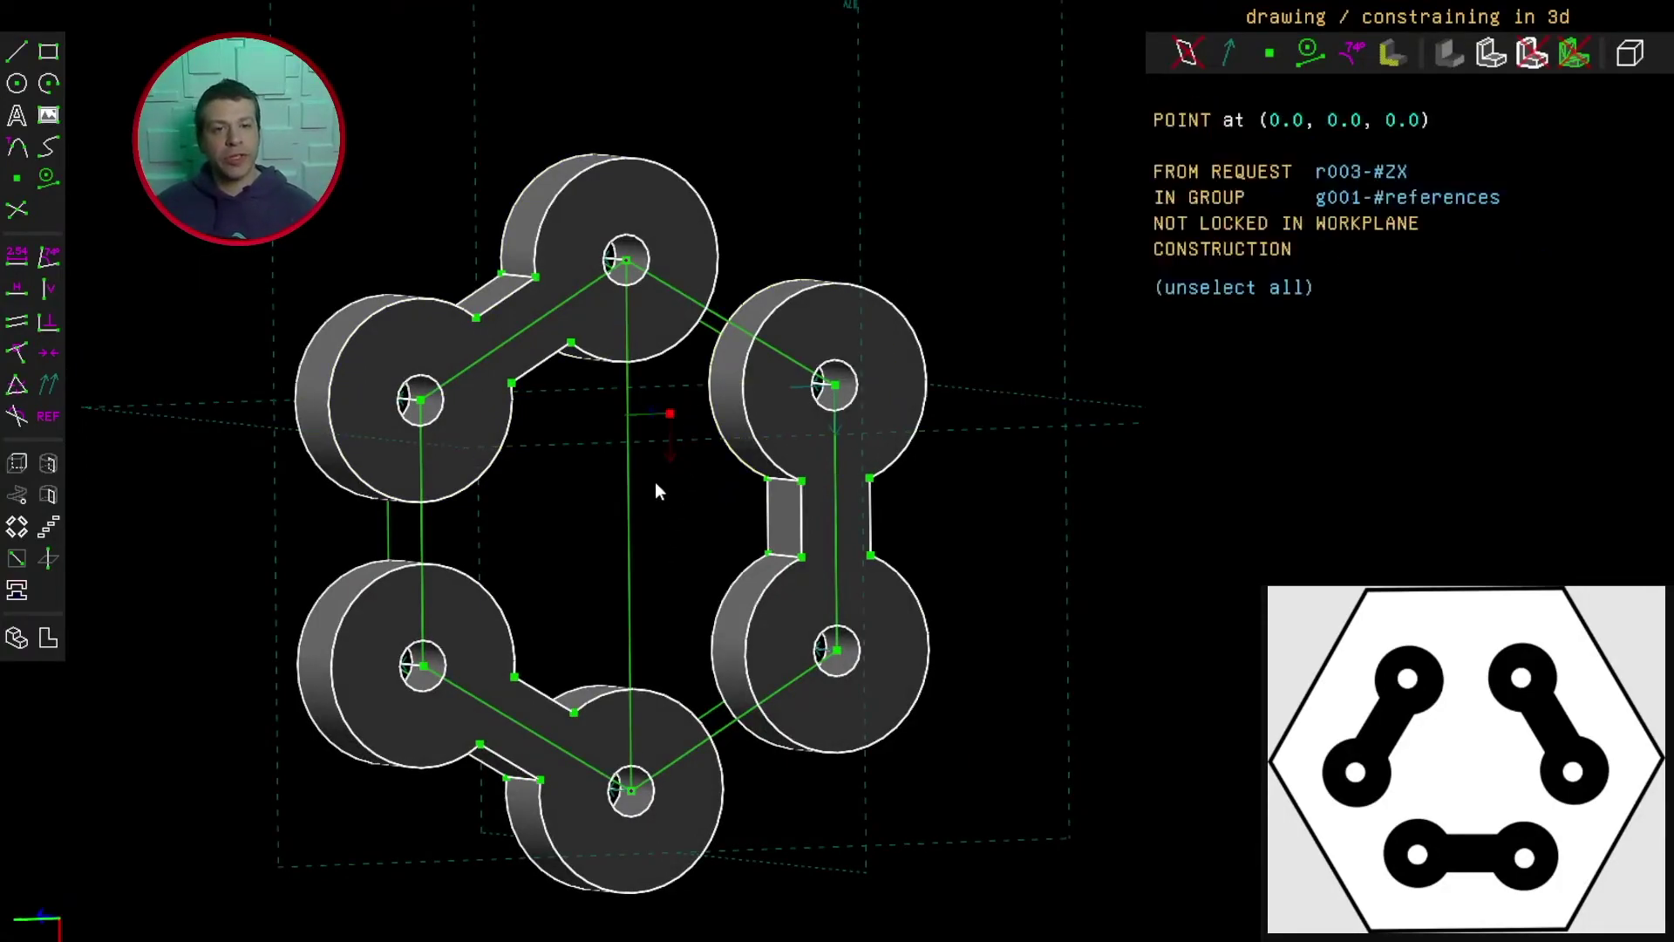
pyautogui.click(630, 524)
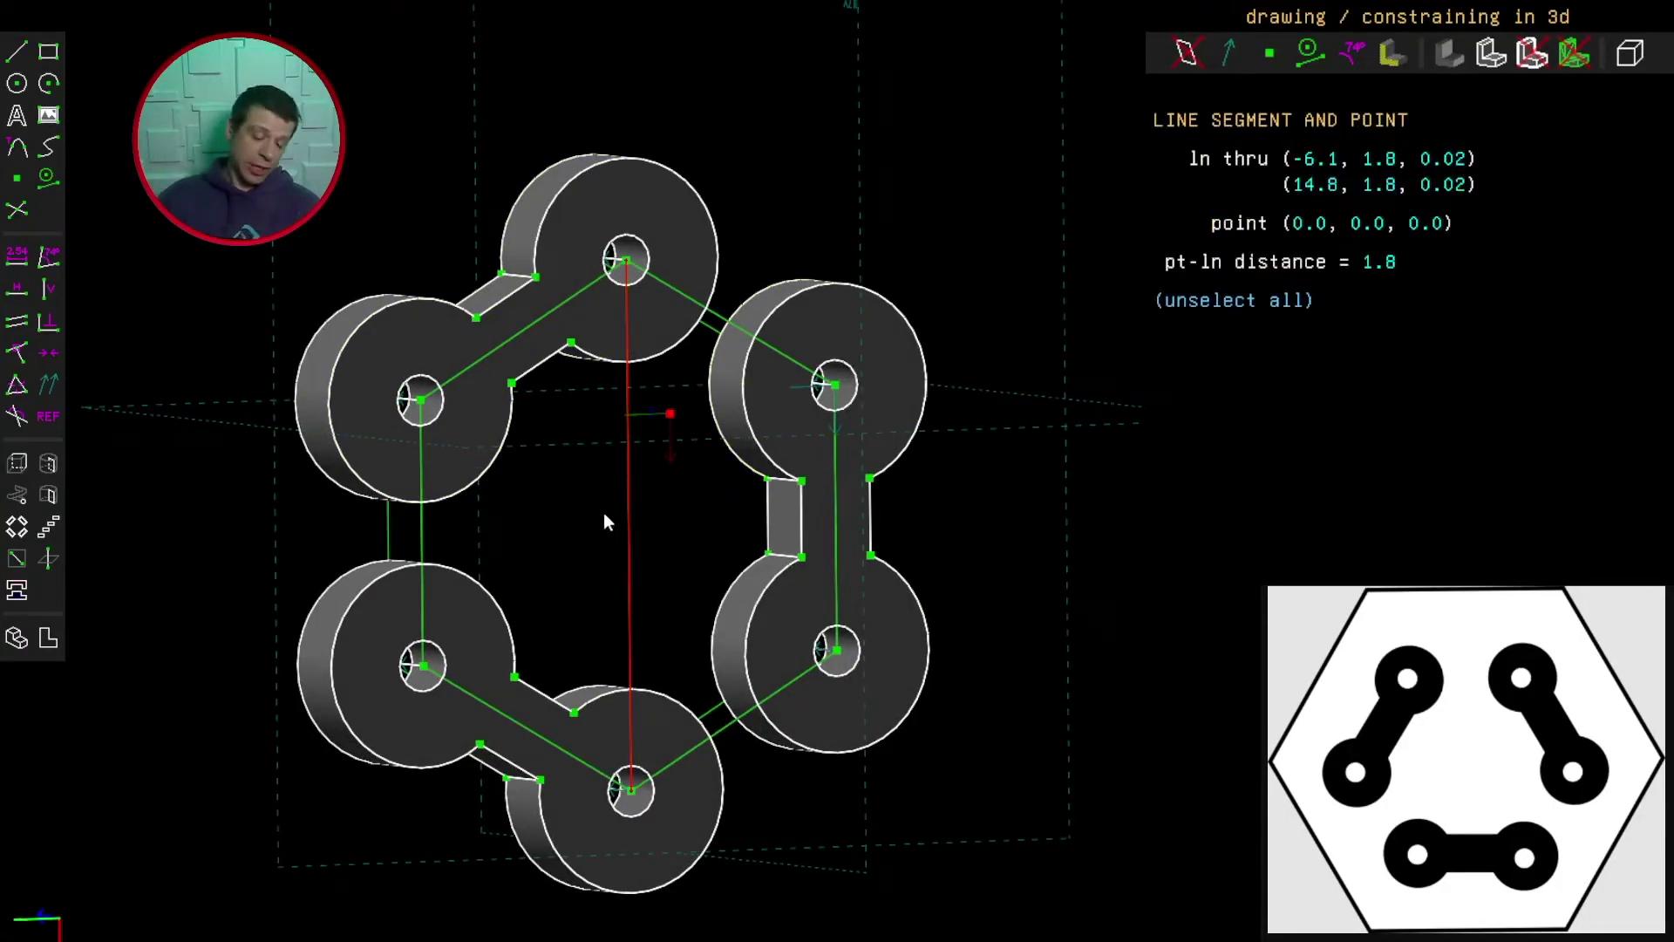
pyautogui.press('m')
pyautogui.moveTo(980, 352); pyautogui.dragTo(987, 525, button='middle')
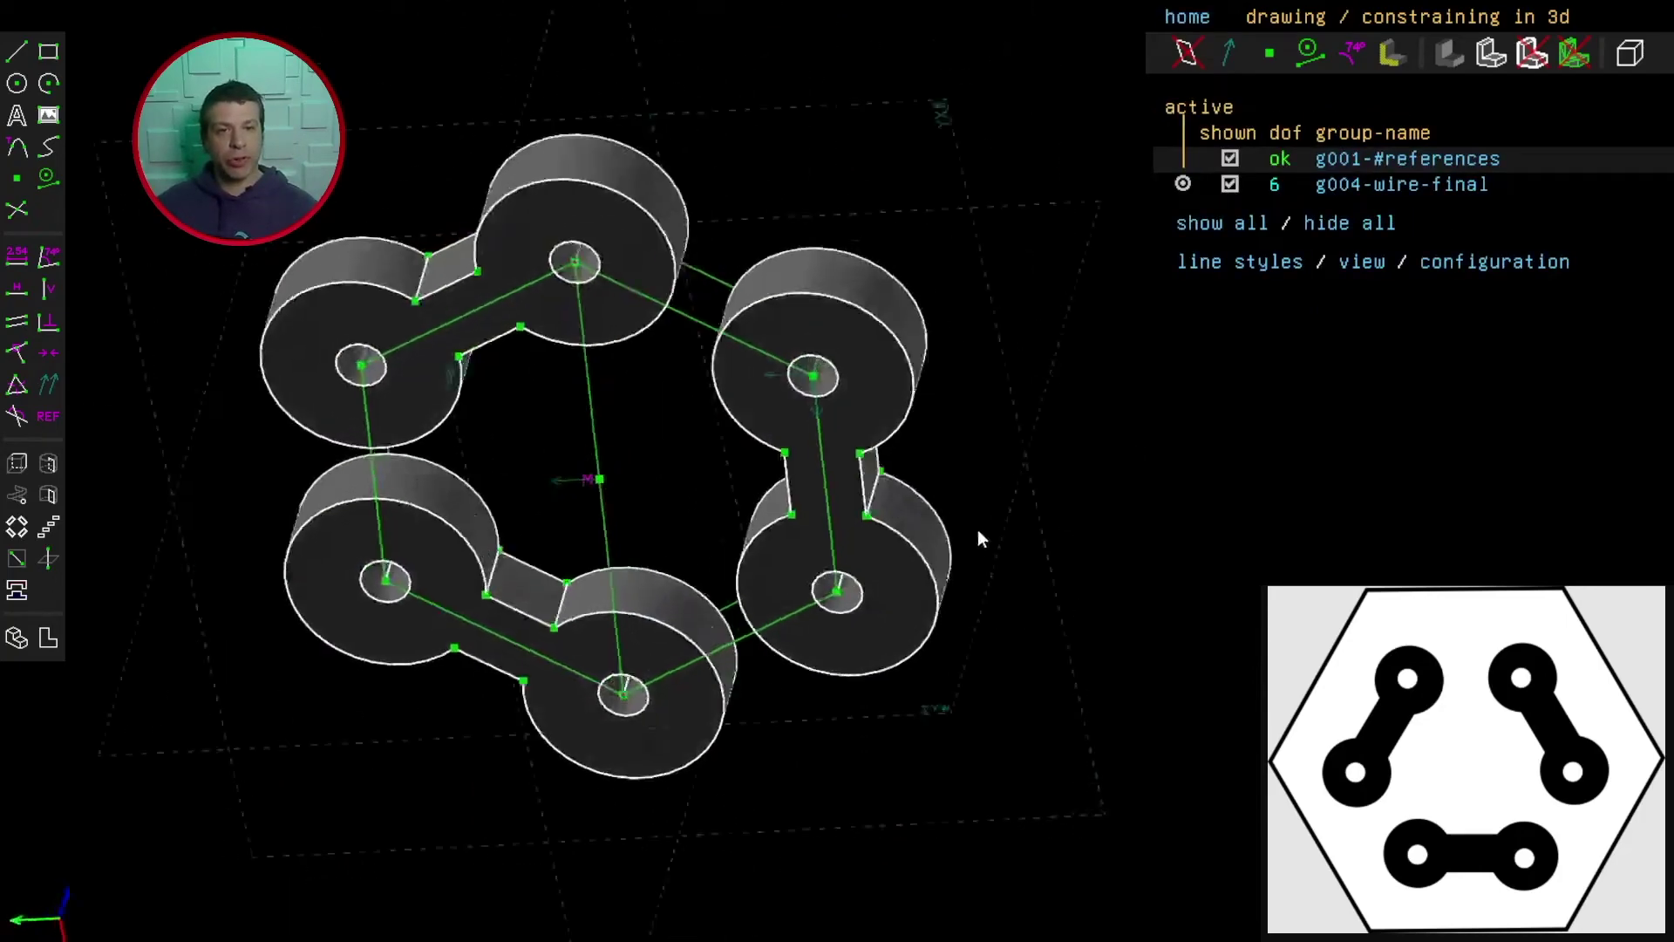
# Constrain the angle between the diagonal construction line and the origin's vertical Y normal to 90°
pyautogui.press('w')
pyautogui.click(602, 246)
pyautogui.click(773, 234)
pyautogui.press('o')
pyautogui.moveTo(804, 331)
pyautogui.mouseDown()
pyautogui.moveTo(635, 165)
pyautogui.moveTo(344, 52)
pyautogui.moveTo(830, 9)
pyautogui.moveTo(748, 103)
pyautogui.moveTo(825, 85)
pyautogui.moveTo(1135, 450)
pyautogui.moveTo(870, 185)
pyautogui.moveTo(906, 199)
pyautogui.mouseUp()
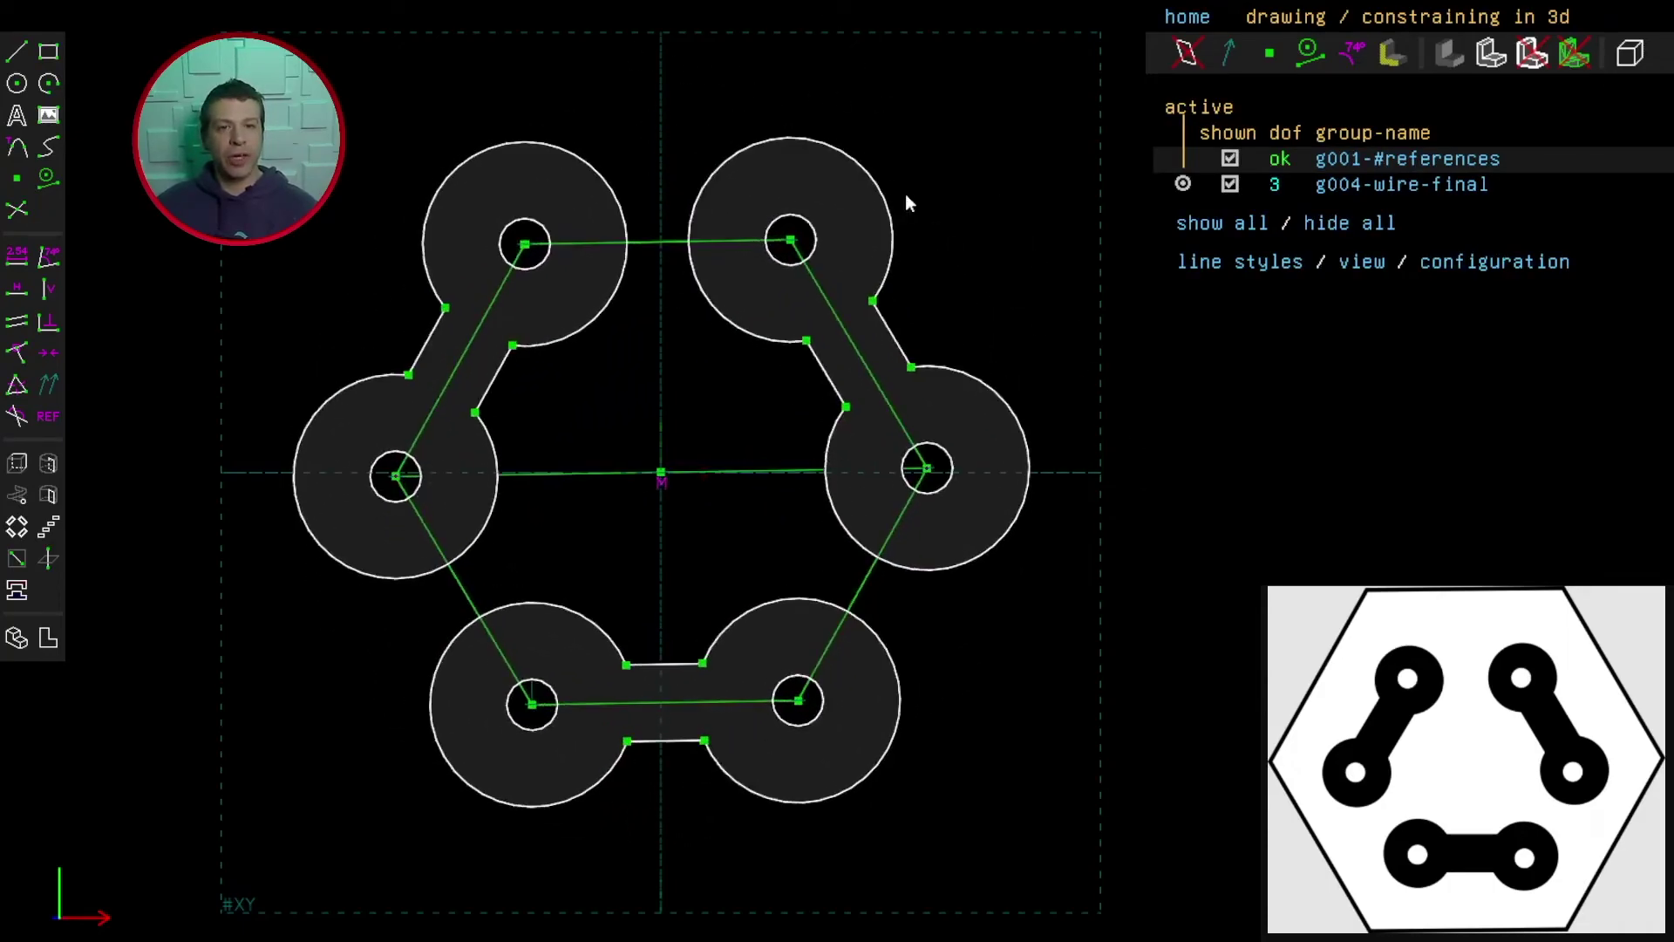
pyautogui.moveTo(906, 201); pyautogui.dragTo(911, 194)
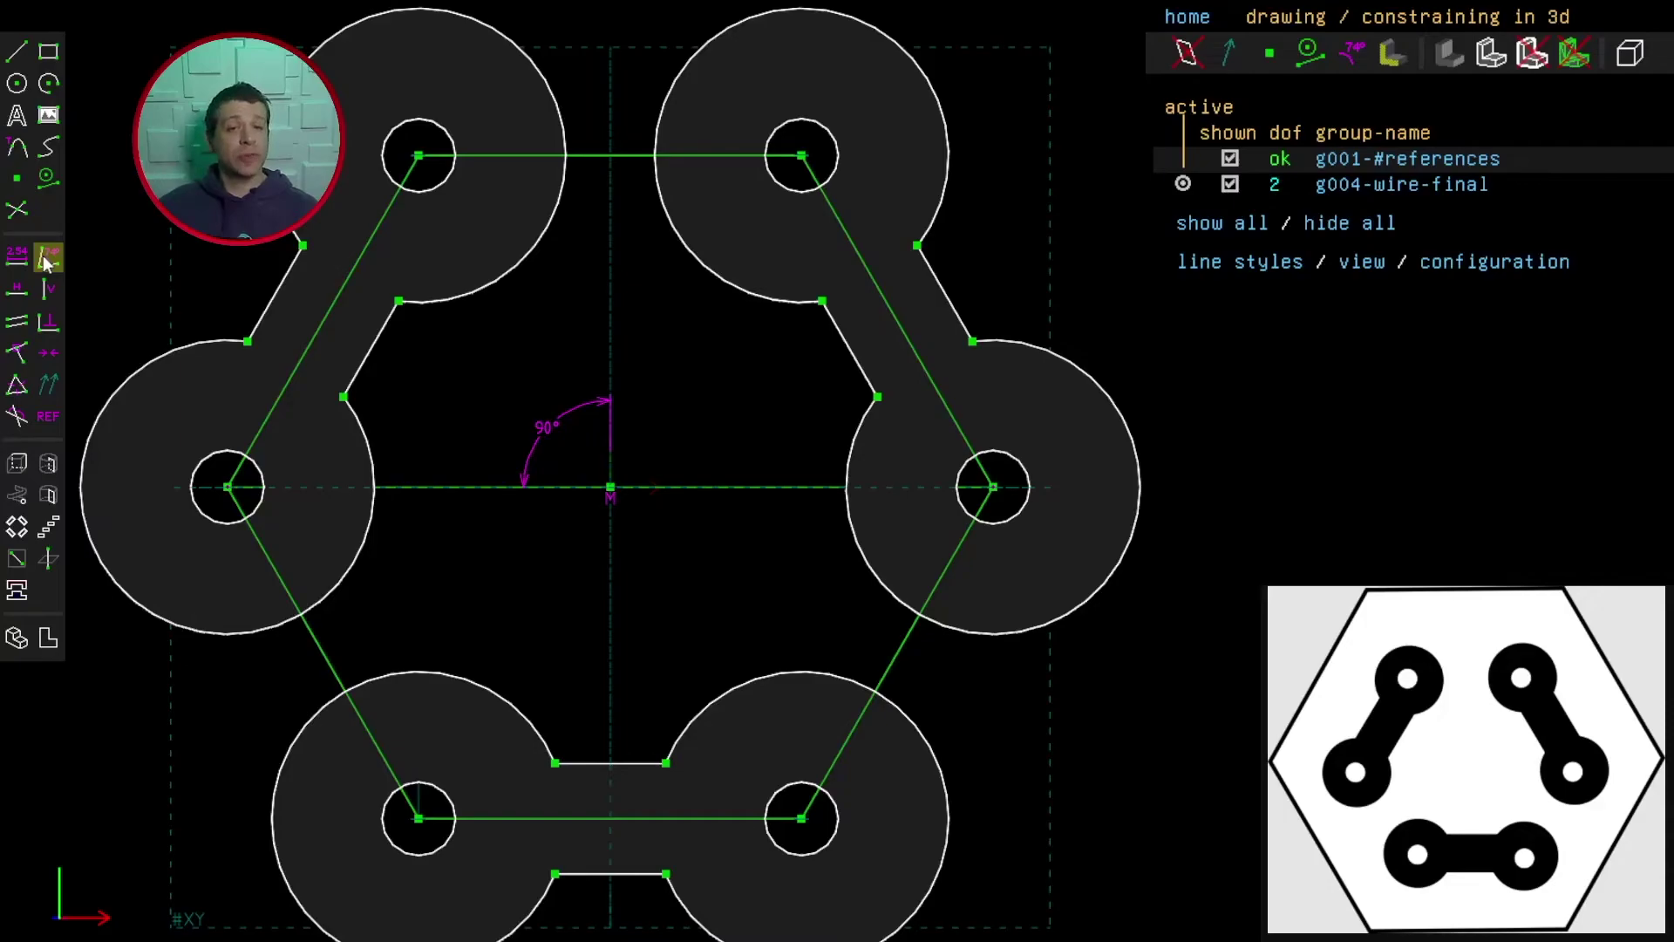
pyautogui.scroll(-2, 662, 715)
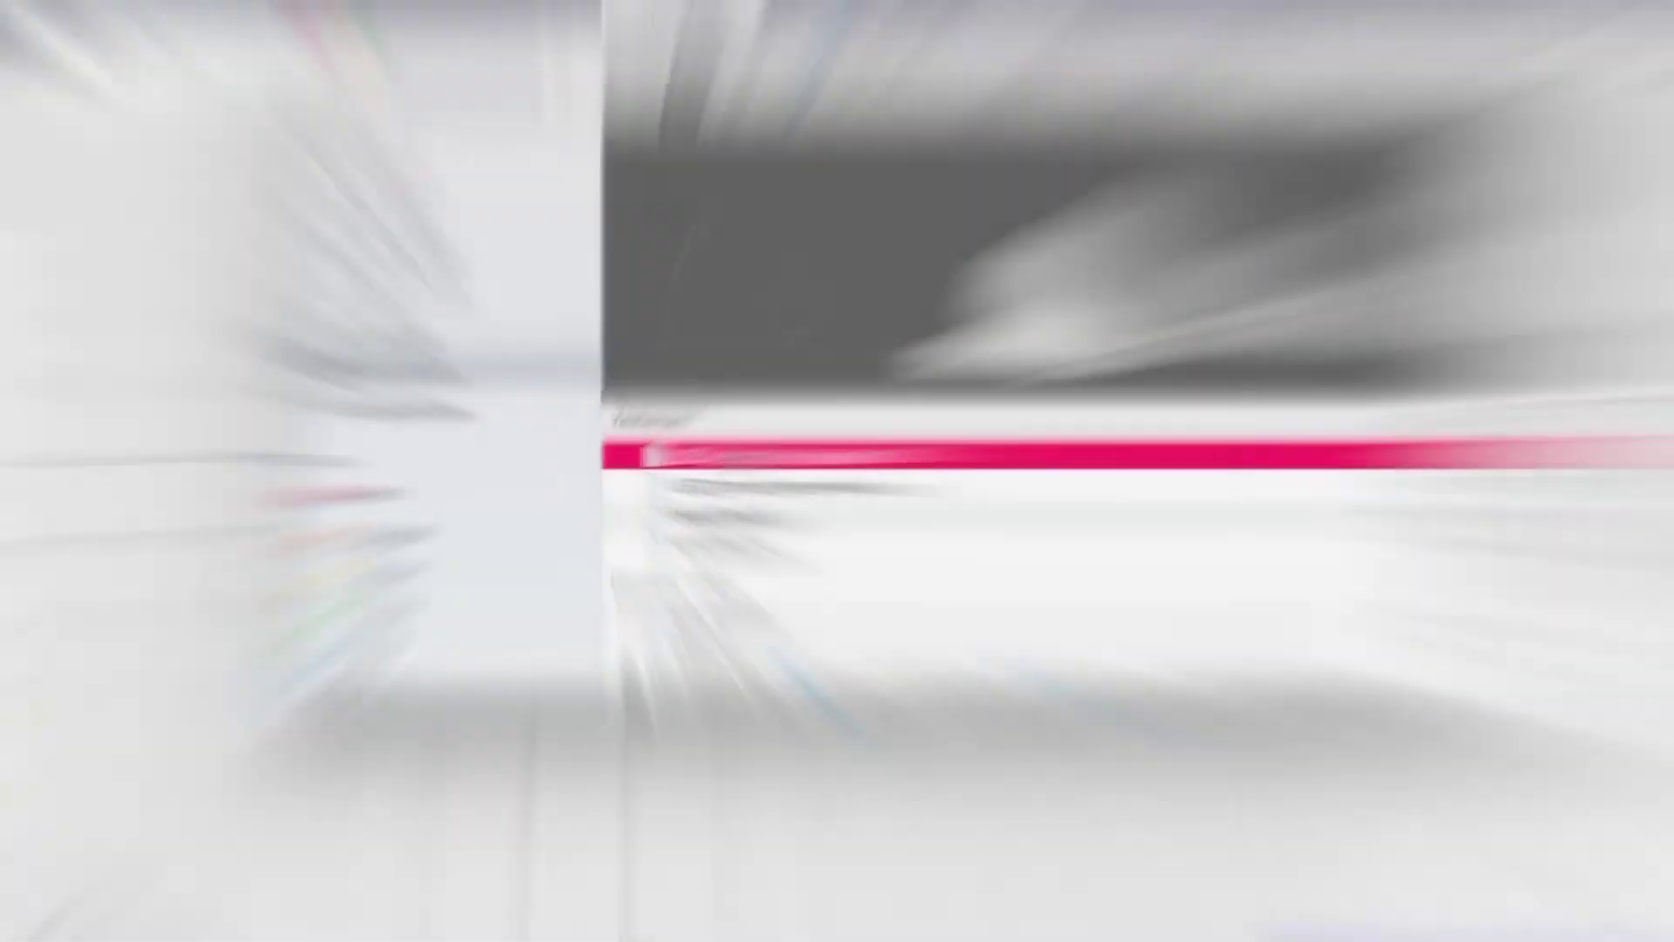
# Switch to Ultimaker Cura and load LED_circuit_hex_base.stl and LED_circuit_hex_wires.stl from the Downloads folder onto the build plate
pyautogui.moveTo(747, 560); pyautogui.dragTo(276, 448)
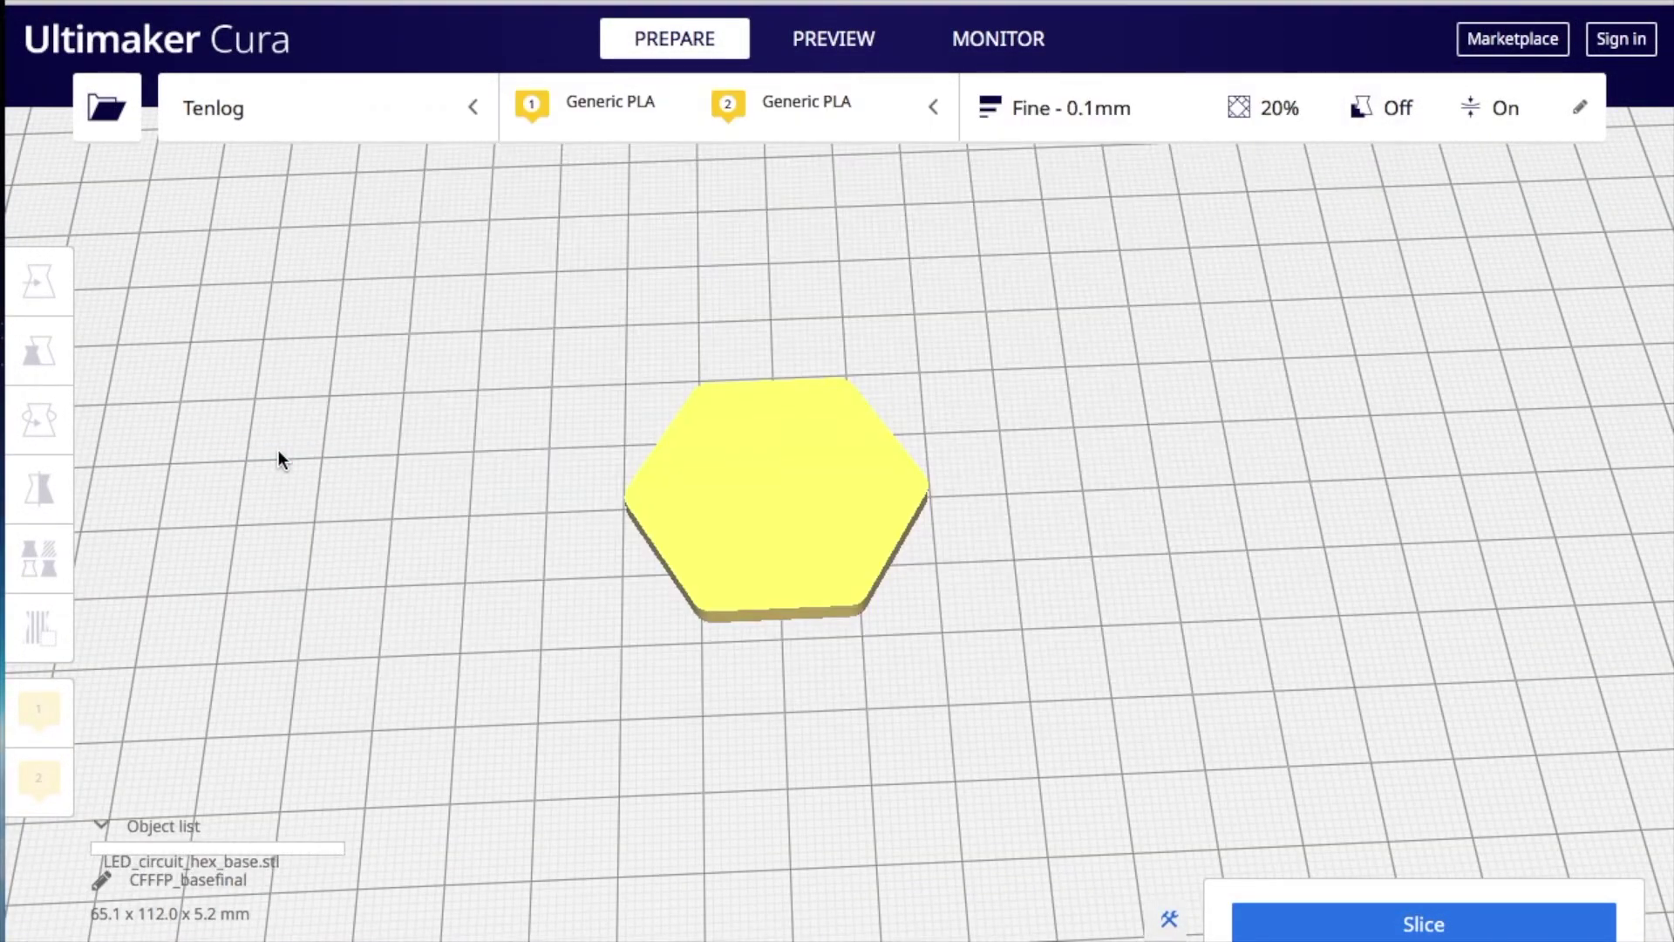
pyautogui.click(16, 39)
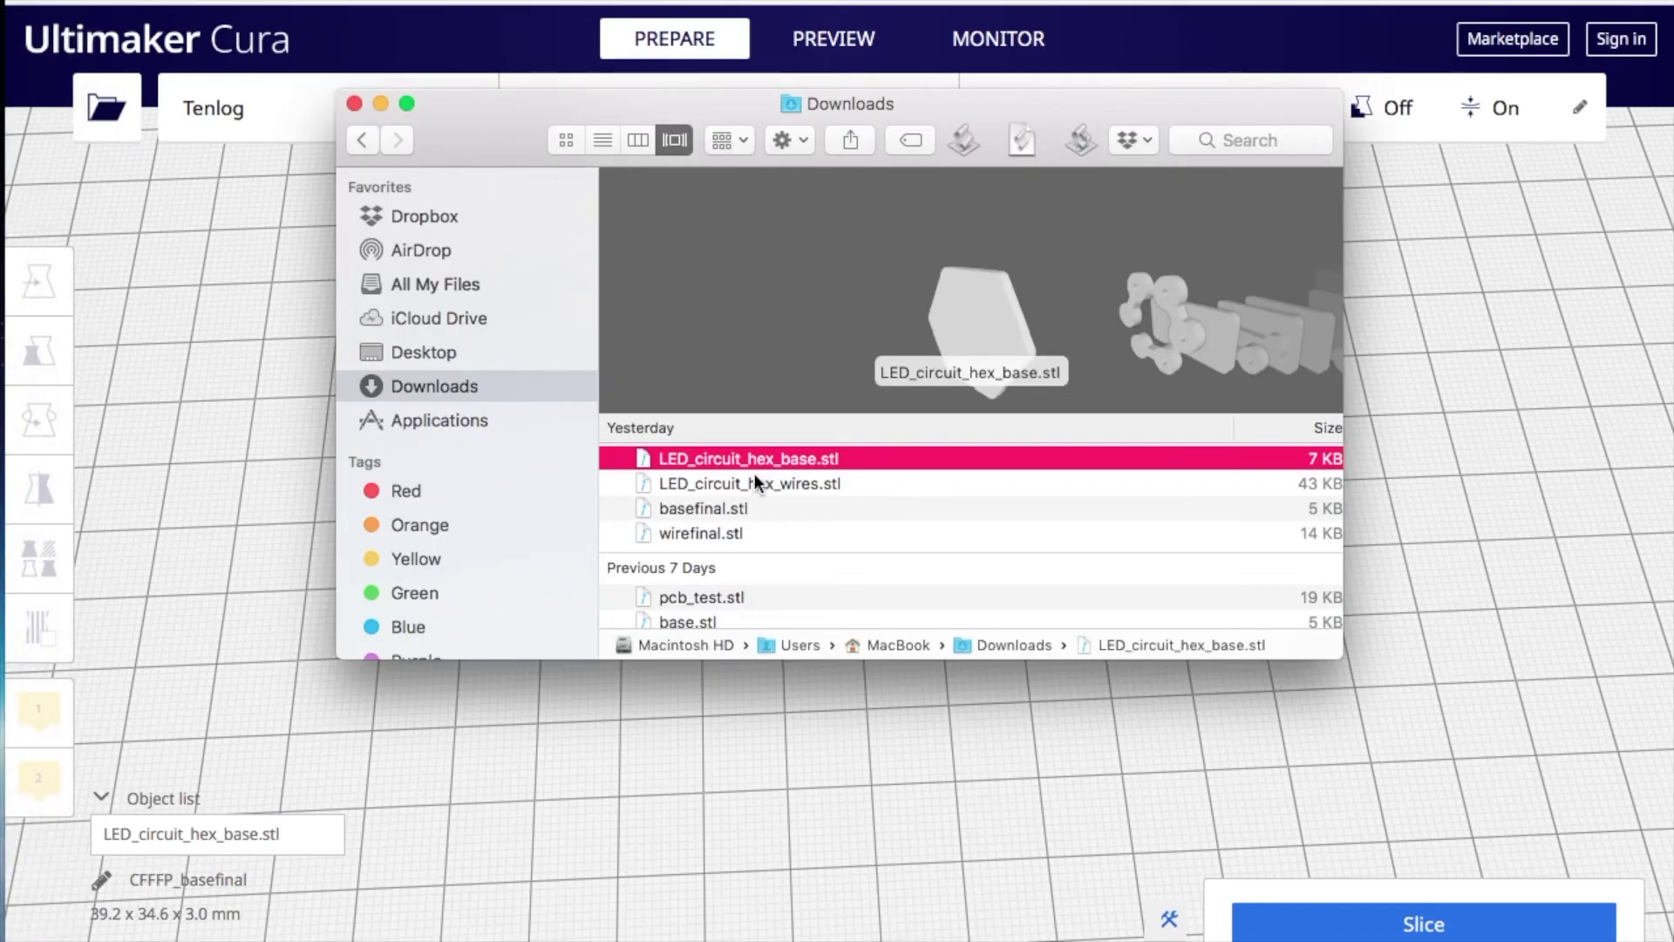
pyautogui.moveTo(714, 481); pyautogui.dragTo(190, 422)
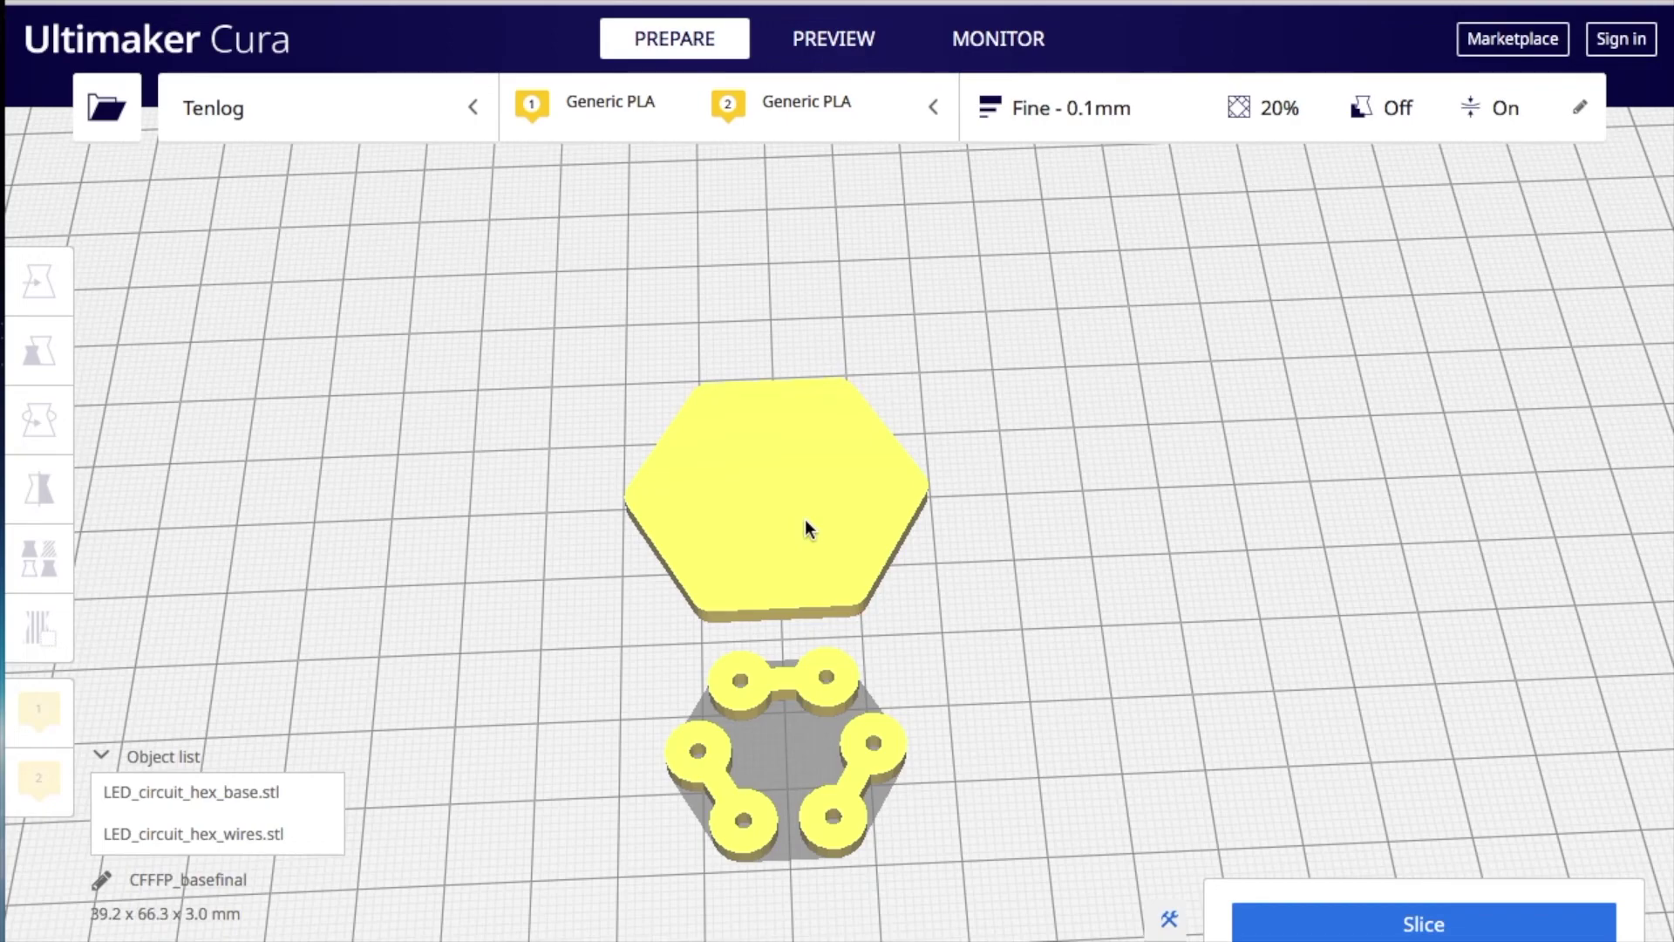
# Assign the hexagonal base to Extruder 1 and the wires model to Extruder 2
pyautogui.rightClick(804, 520)
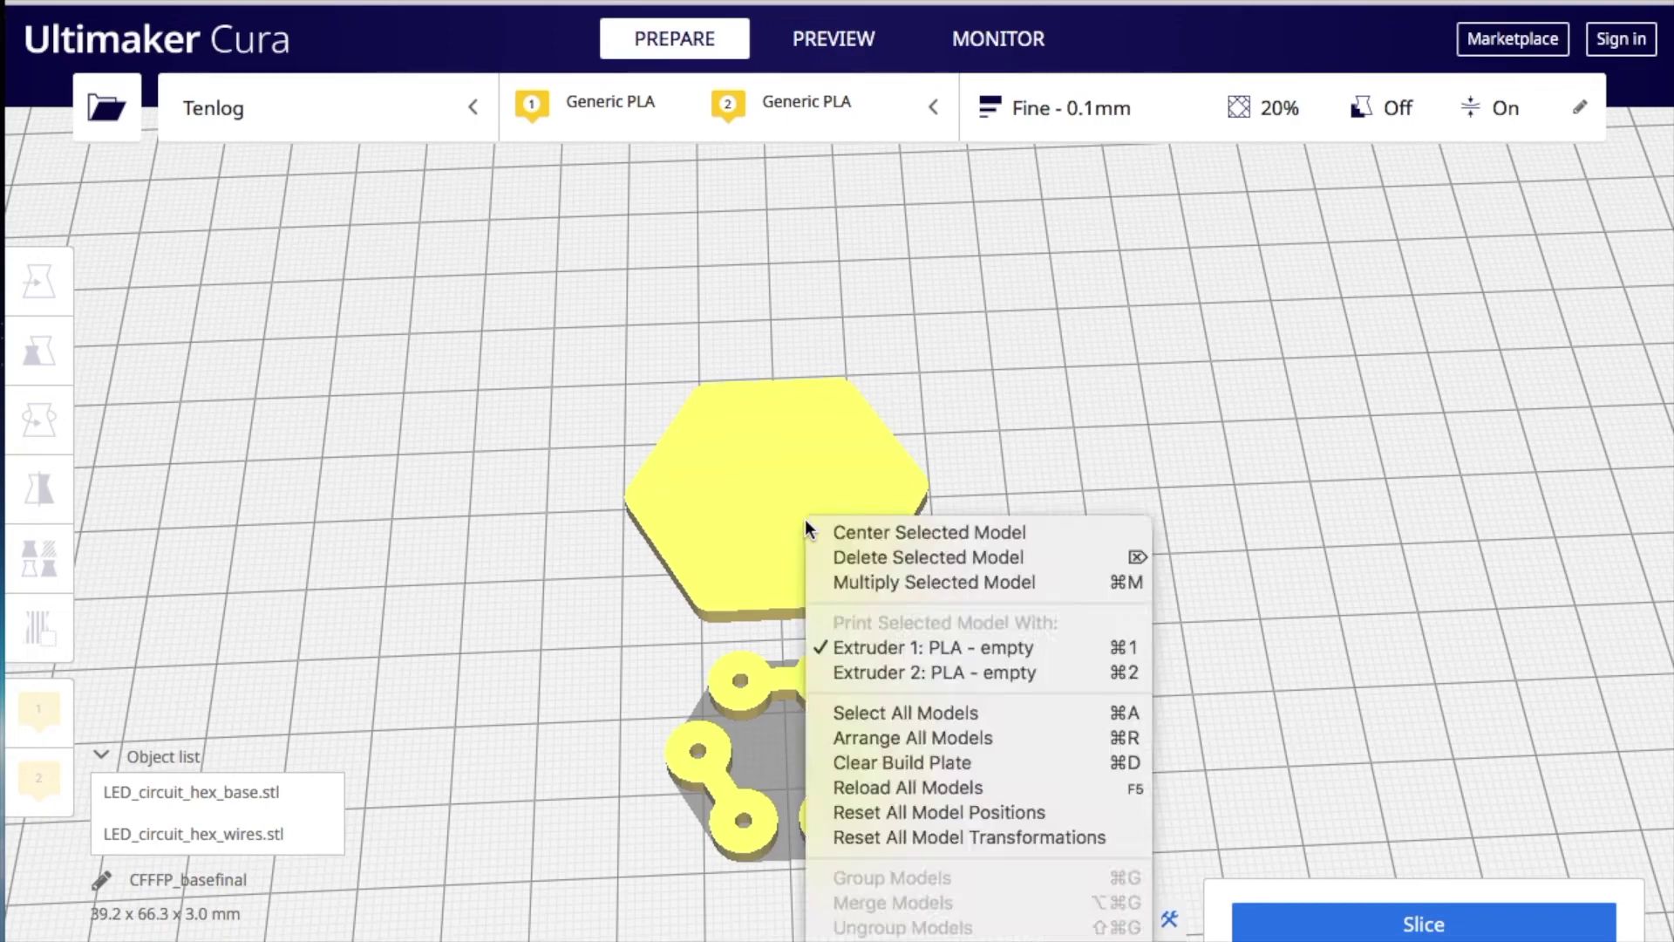
pyautogui.click(844, 647)
pyautogui.rightClick(750, 689)
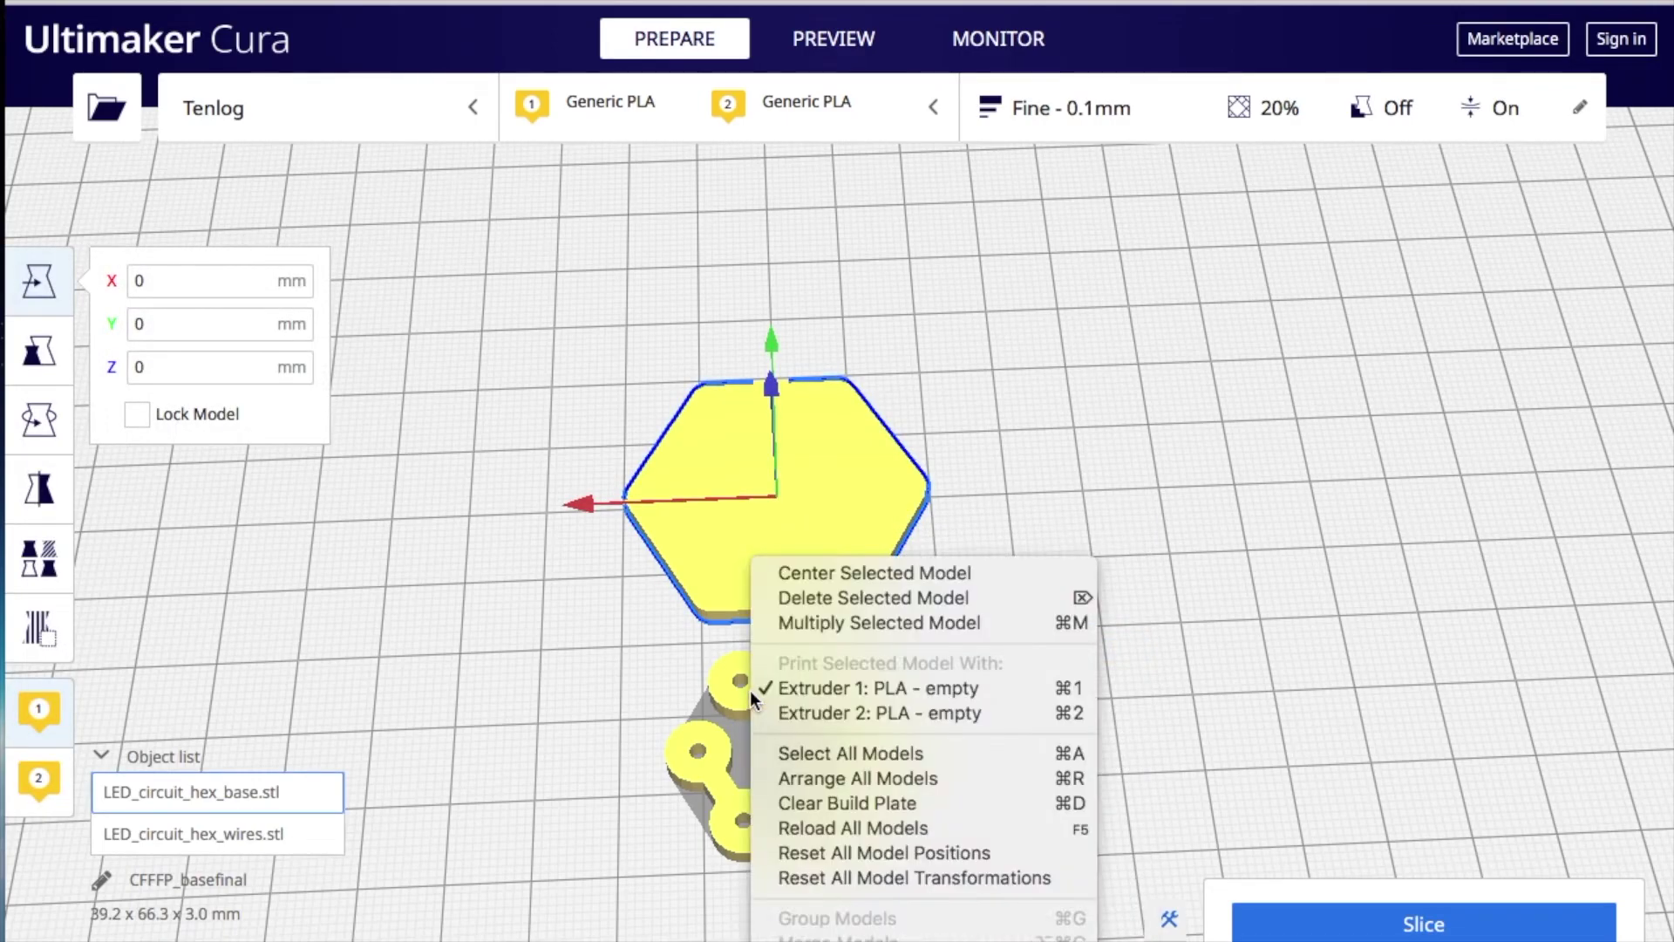
pyautogui.click(802, 713)
# Select all models, merge the base and wires into one aligned model, and slice it
pyautogui.rightClick(832, 500)
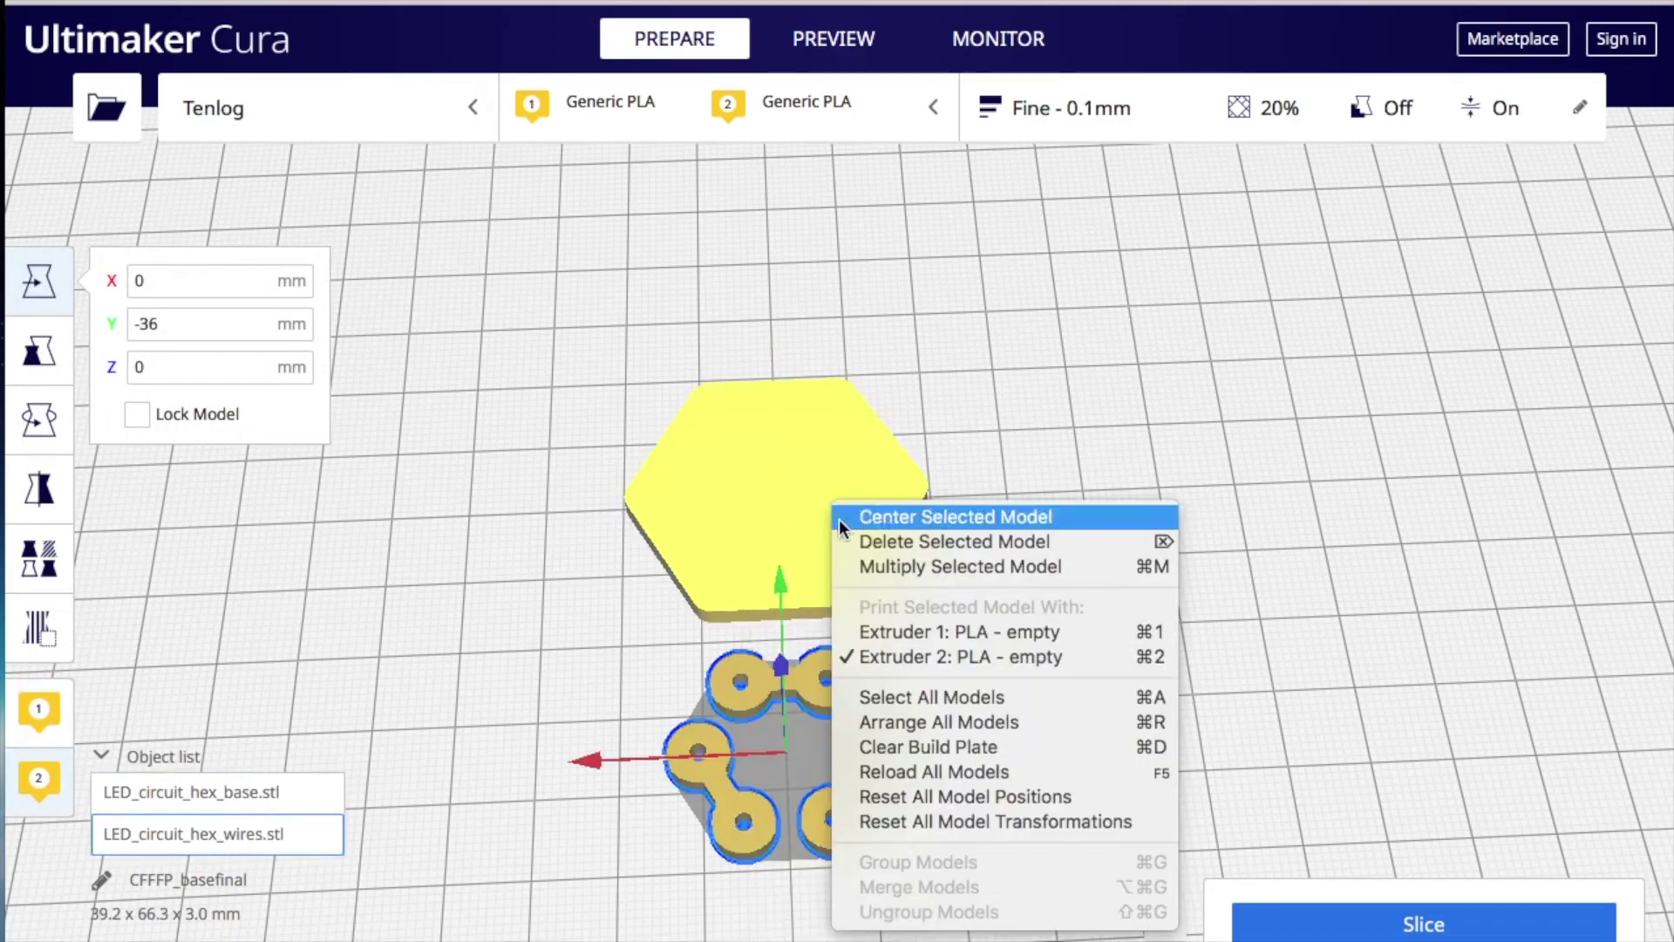
pyautogui.click(893, 698)
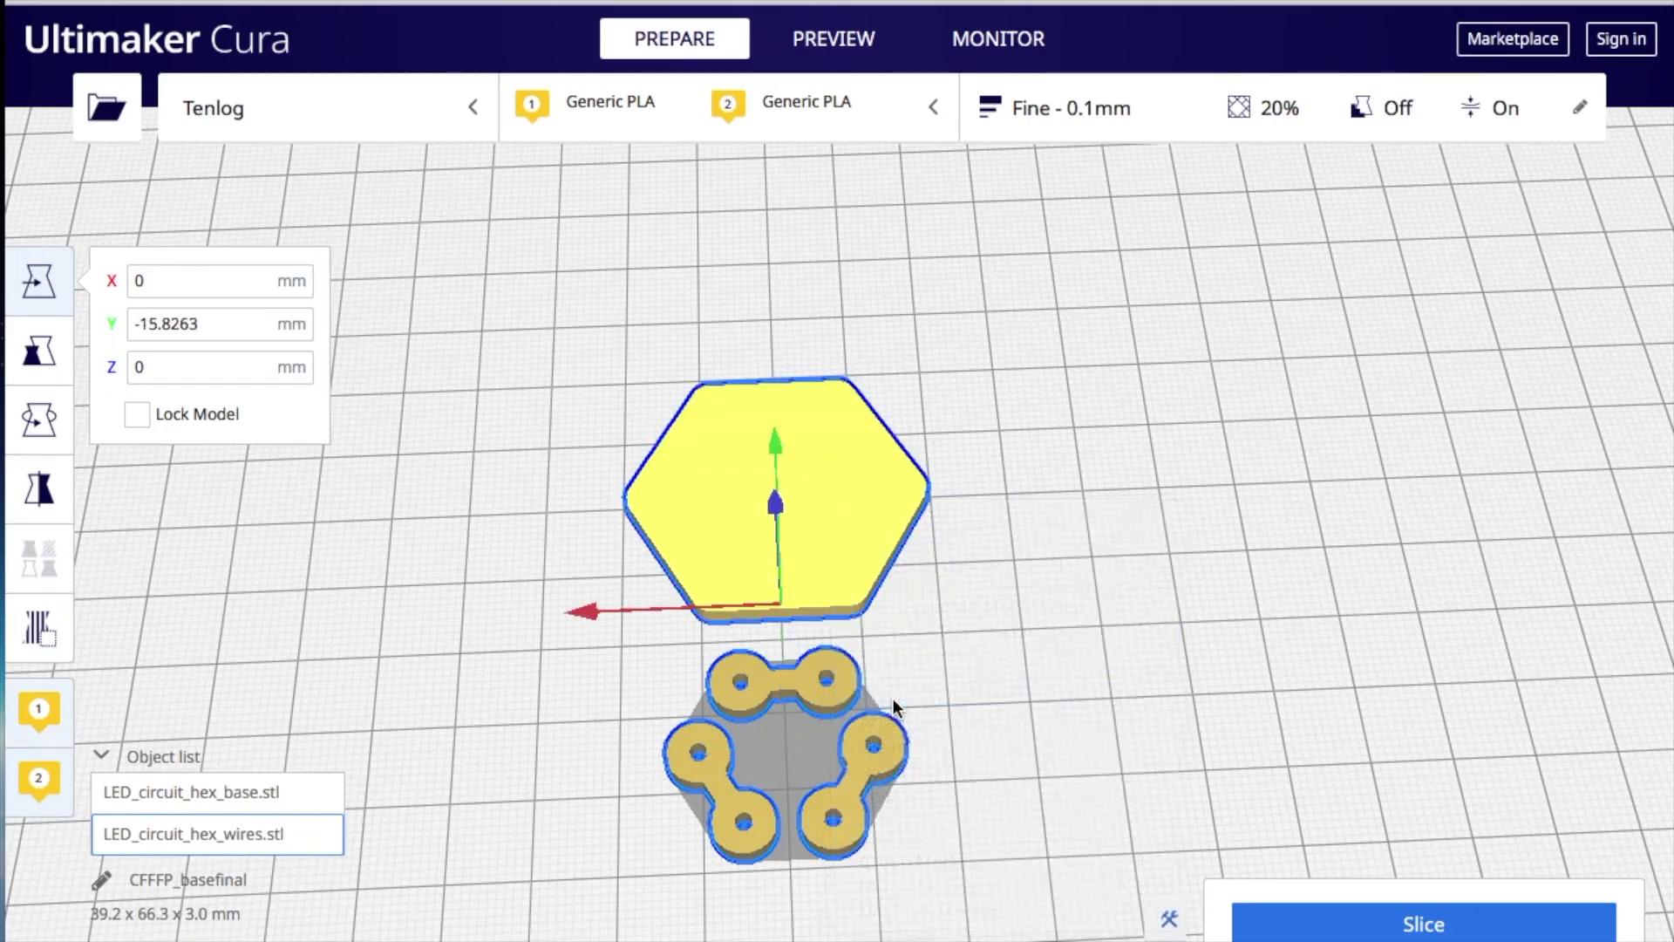
pyautogui.rightClick(830, 525)
pyautogui.click(880, 917)
pyautogui.click(1298, 929)
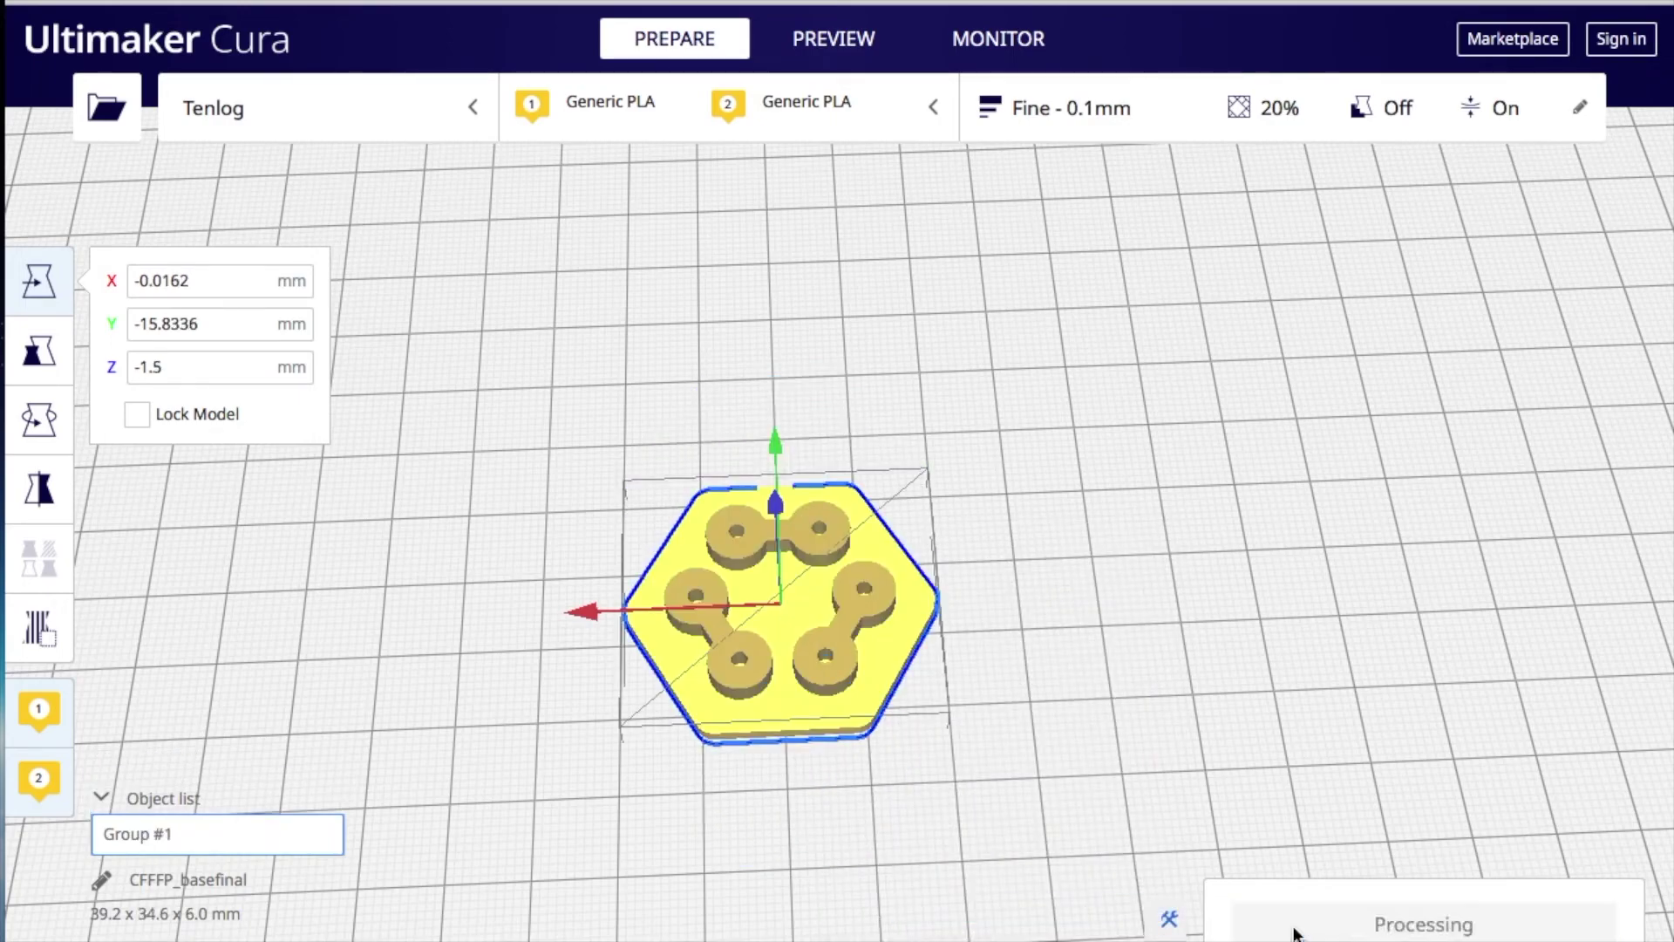